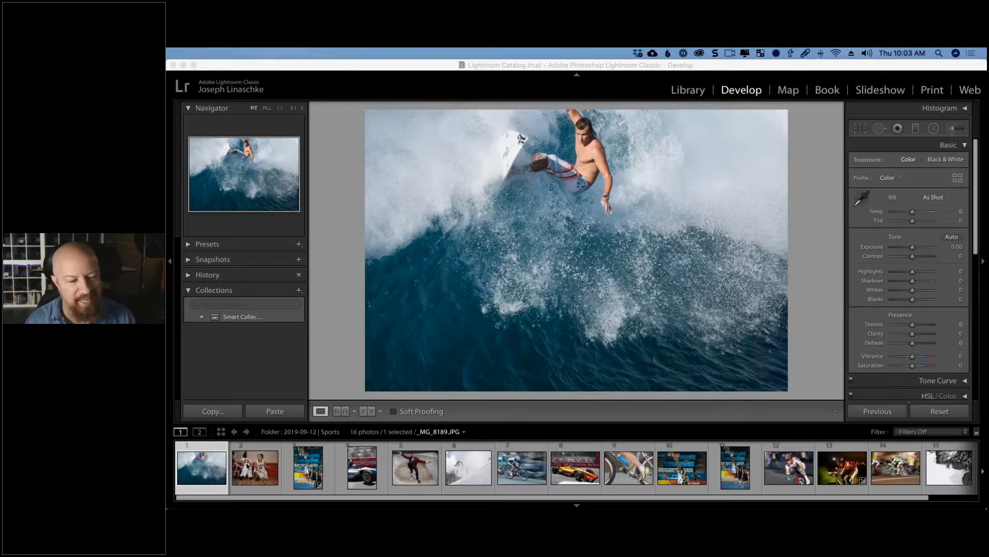
- Look through the first seven photos of the 2019-09-12 | Sports folder and return to the surfer photo _MG_8189.JPG
{"action": "left_click", "coordinate": [260, 463]}
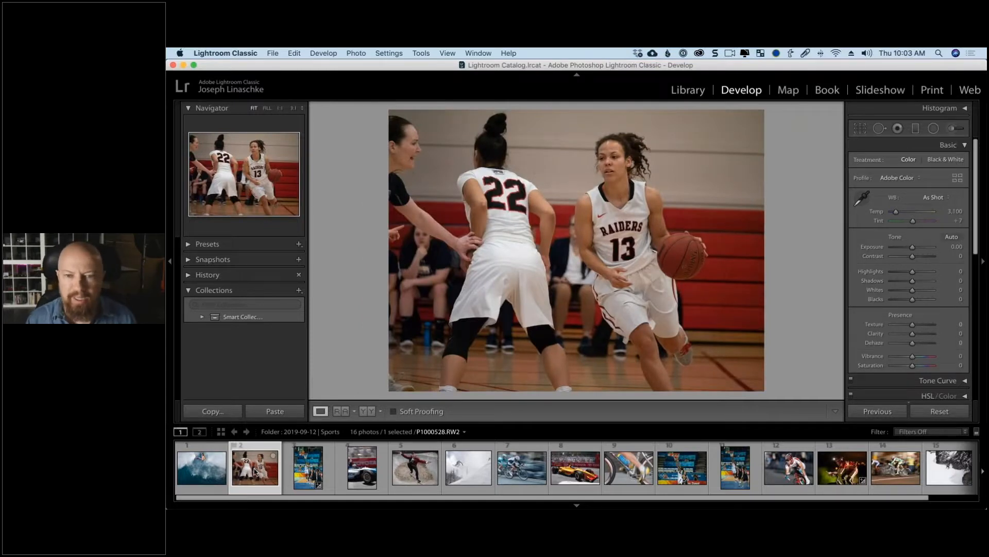
{"action": "left_click", "coordinate": [308, 474]}
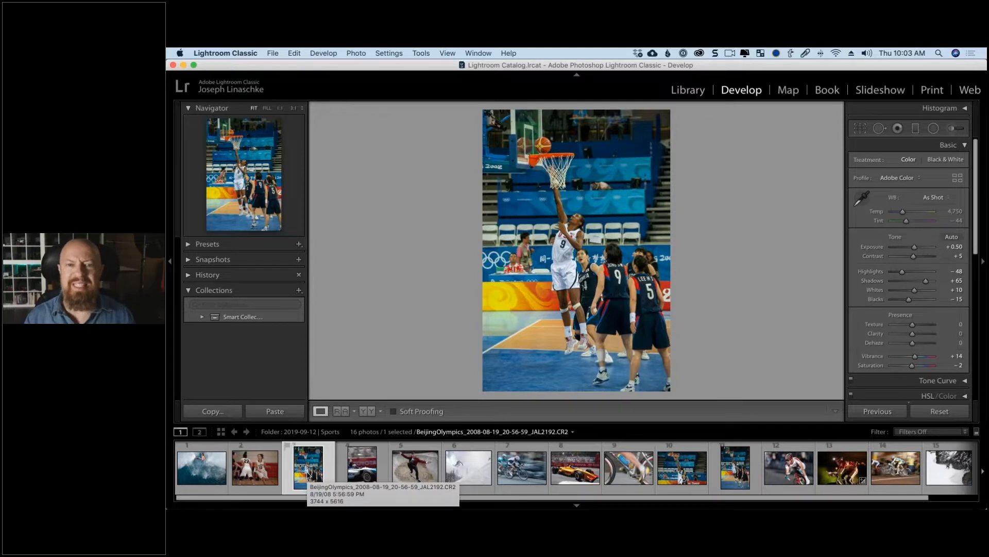
{"action": "left_click", "coordinate": [368, 477]}
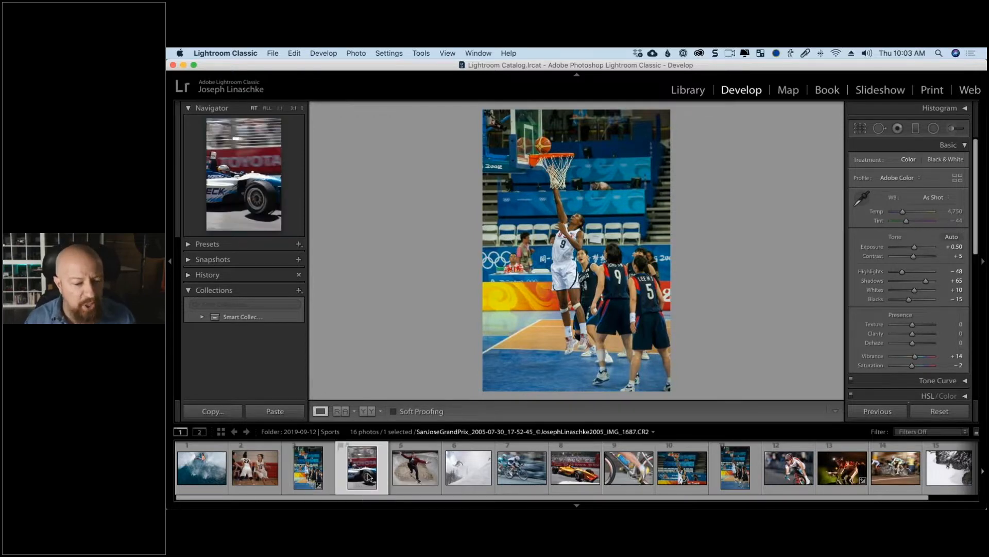
{"action": "left_click", "coordinate": [415, 467]}
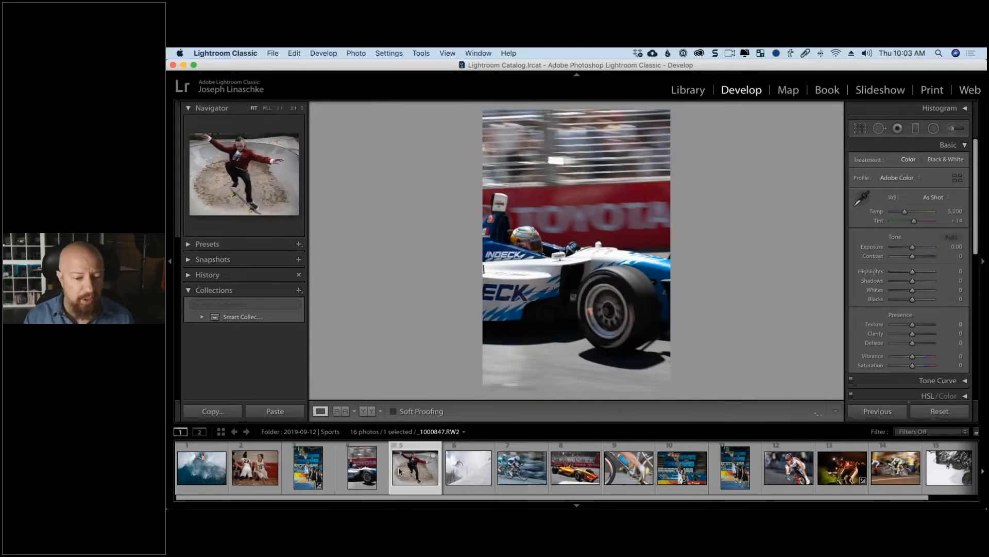
{"action": "left_click", "coordinate": [468, 468]}
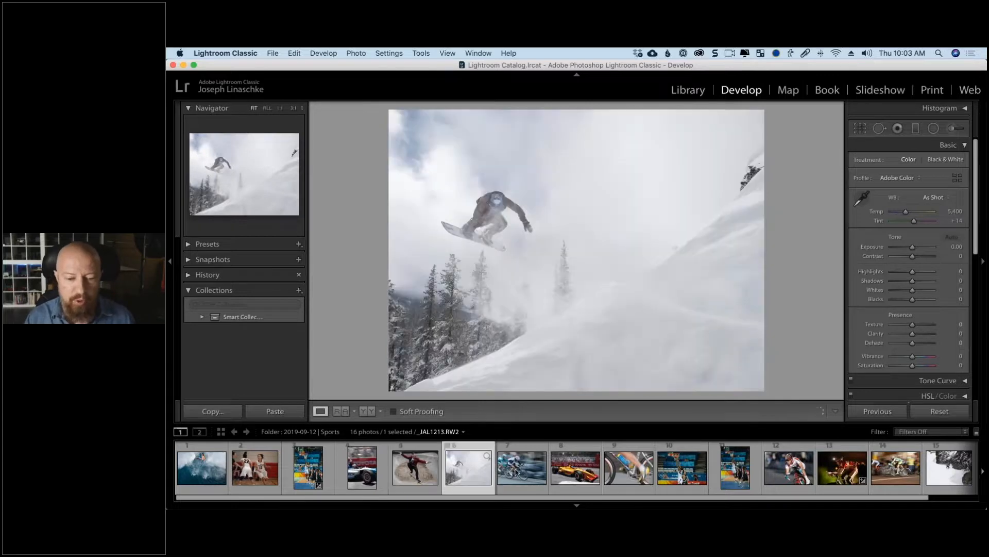
{"action": "left_click", "coordinate": [521, 471]}
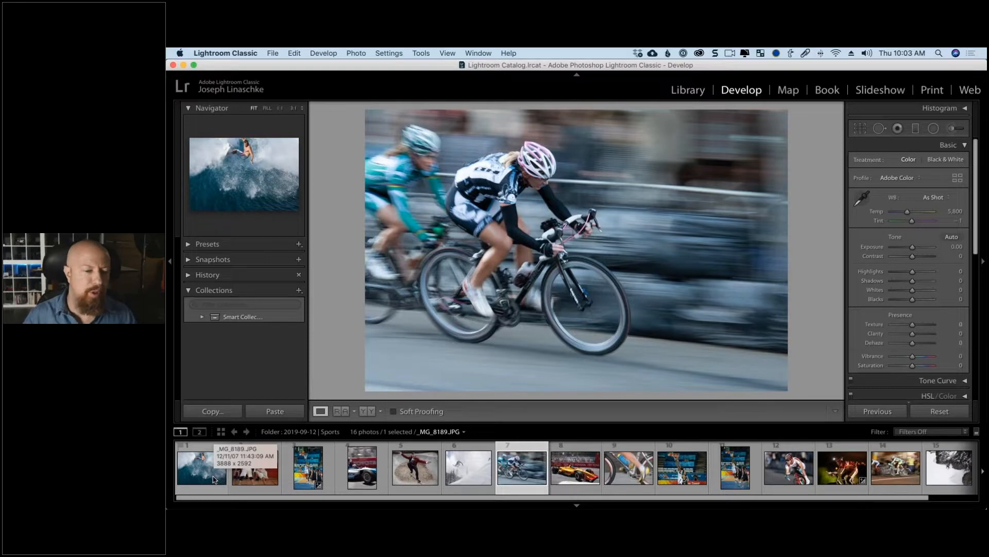
{"action": "left_click", "coordinate": [264, 468]}
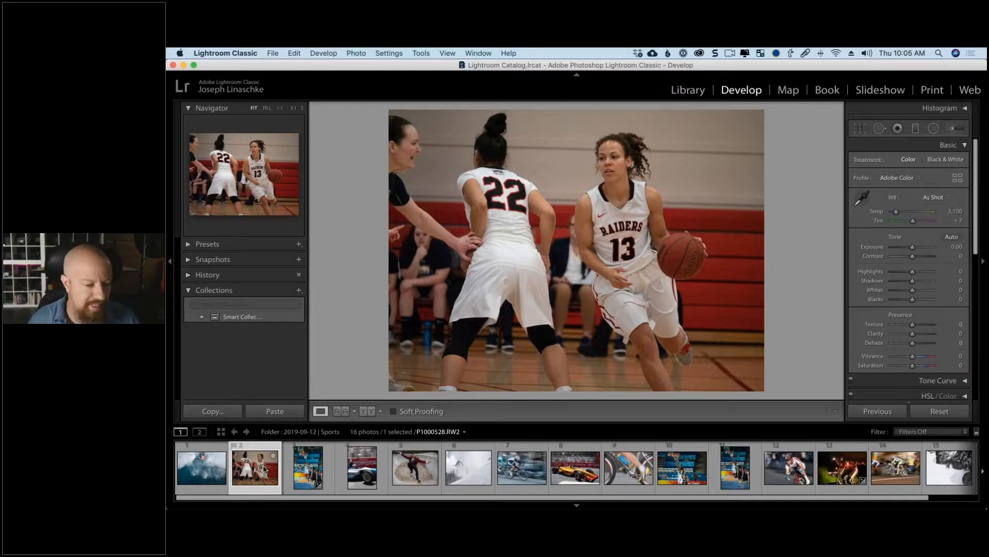
{"action": "left_click", "coordinate": [205, 480]}
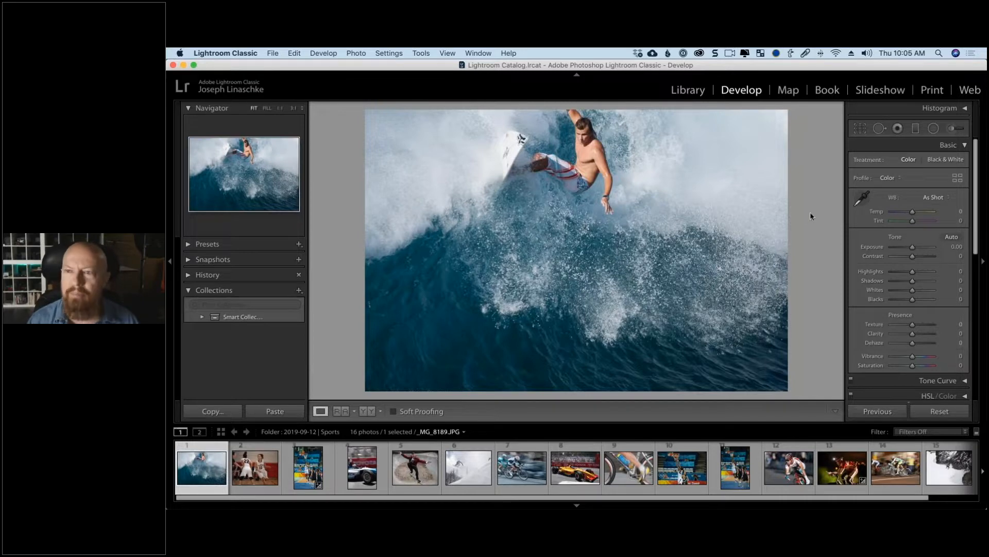
- Check the surfer photo's camera metadata in the Library module and return to the Develop module
{"action": "left_click", "coordinate": [702, 96]}
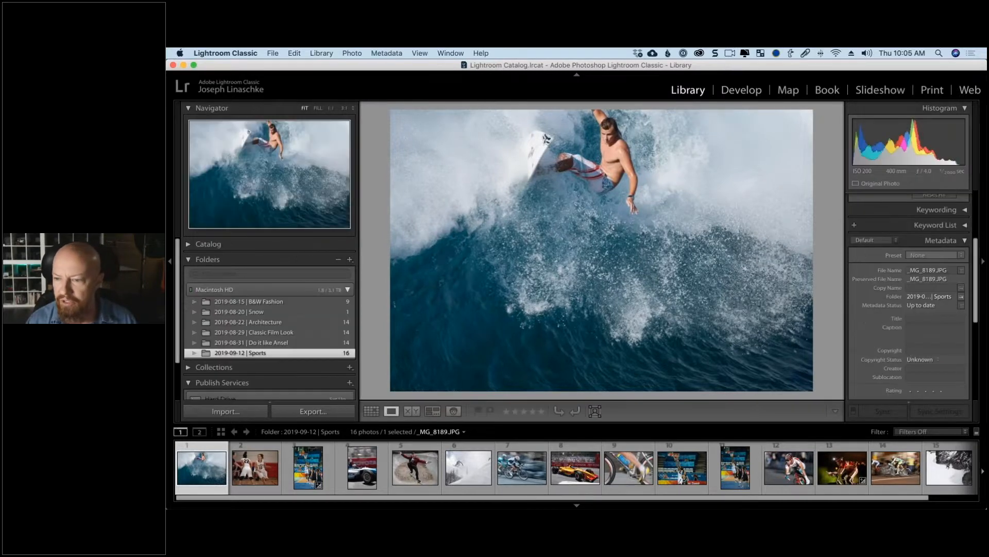
{"action": "scroll", "coordinate": [883, 357], "scroll_direction": "down", "scroll_amount": 5}
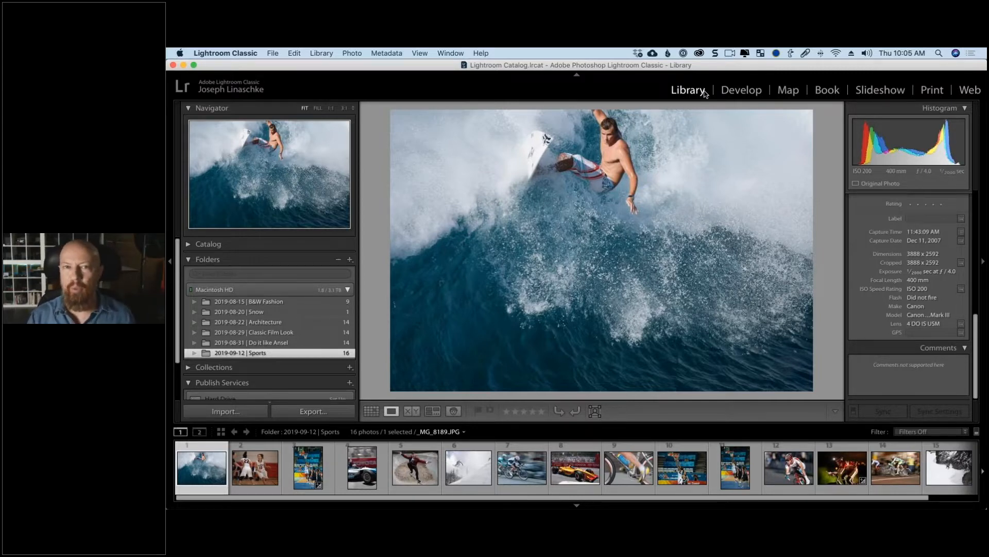
{"action": "left_click", "coordinate": [737, 92]}
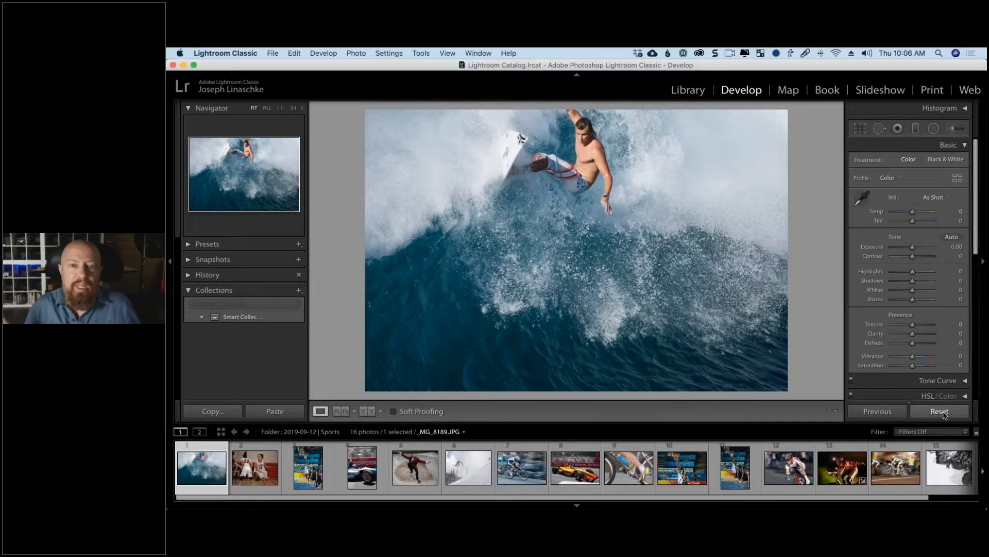
- Inspect the surfer's face and body at close zoom and return to the full view of the photo
{"action": "left_click", "coordinate": [580, 133]}
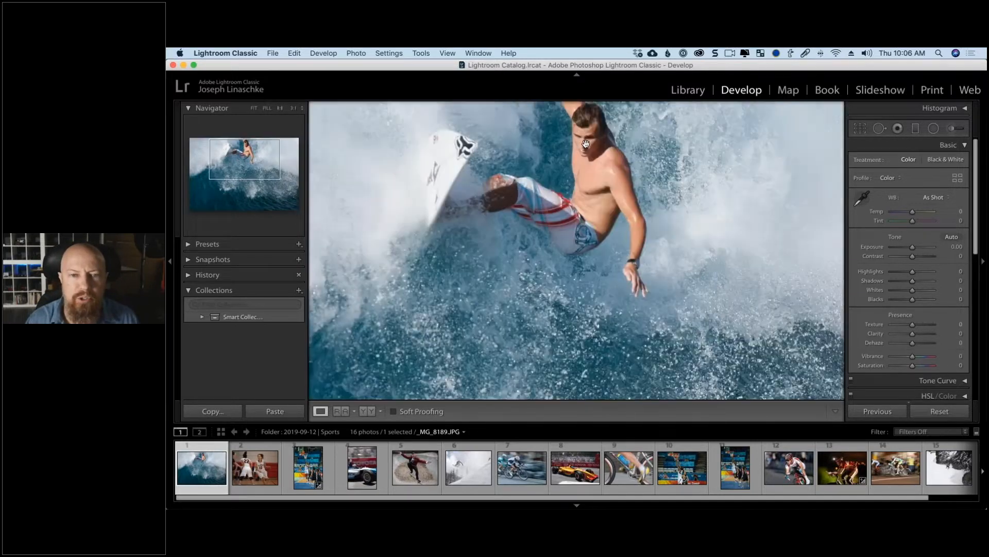
{"action": "scroll", "coordinate": [633, 210], "scroll_direction": "up", "scroll_amount": 3}
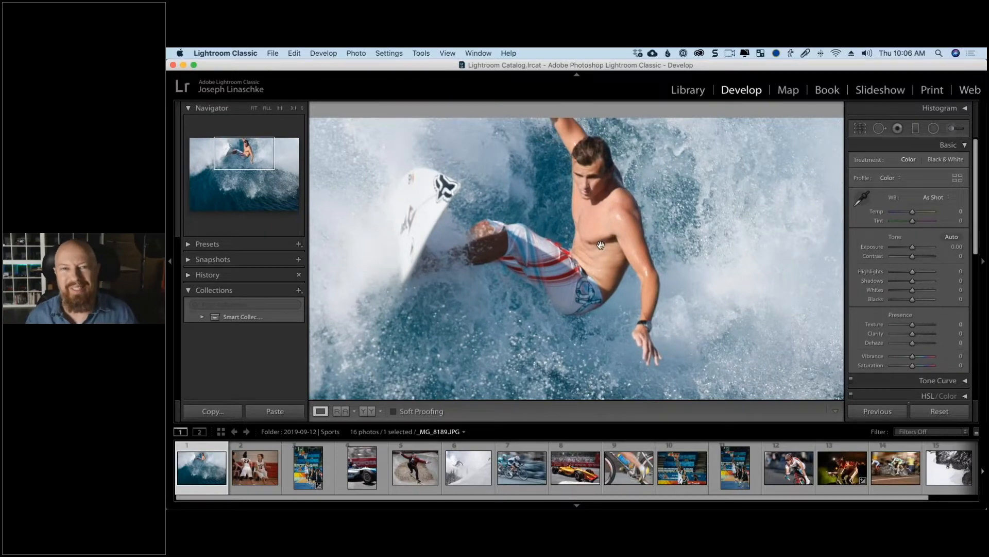
{"action": "left_click", "coordinate": [627, 227]}
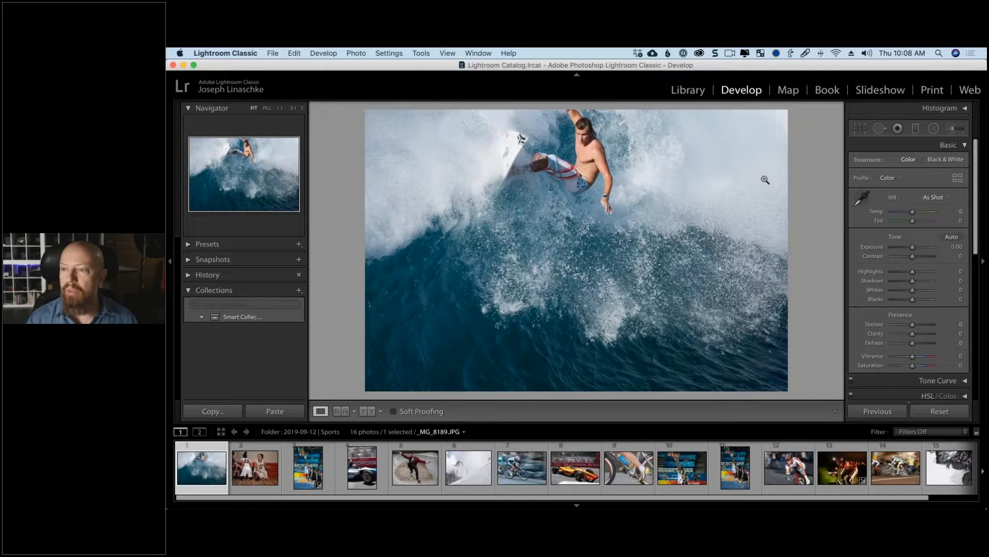
- Review the surfer photo's metadata in the Library module, from the exposure details up to the file name
{"action": "key", "text": "super+Tab"}
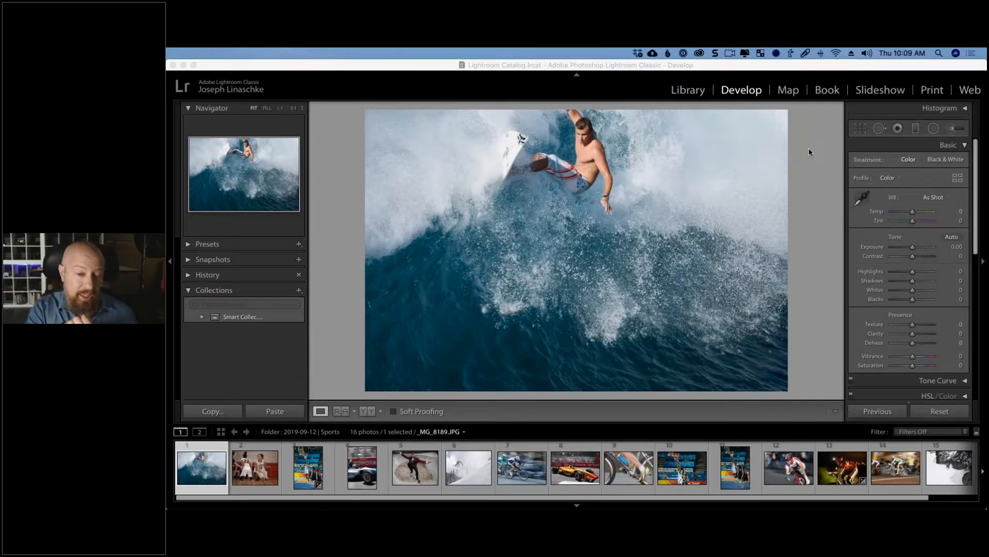
{"action": "left_click", "coordinate": [688, 92]}
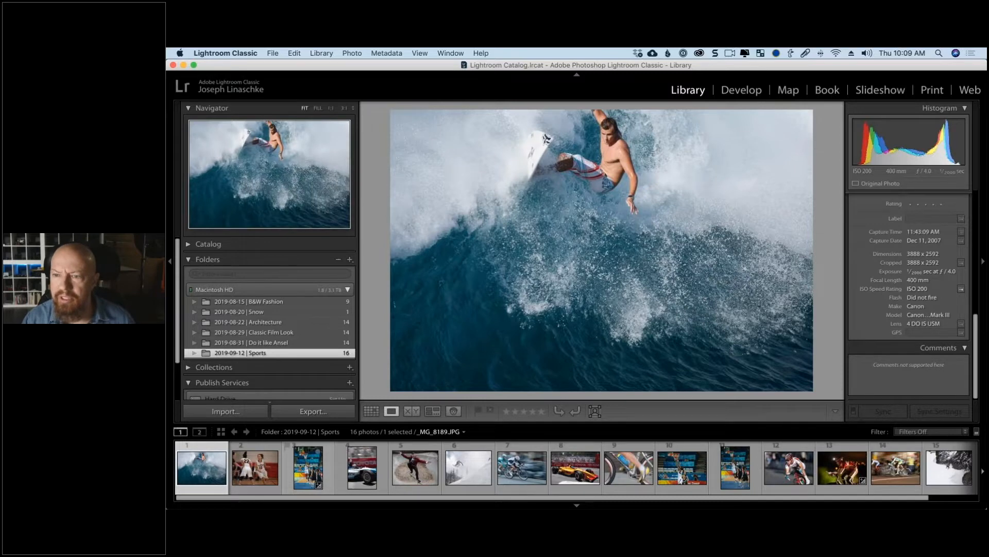
{"action": "scroll", "coordinate": [897, 367], "scroll_direction": "up", "scroll_amount": 3}
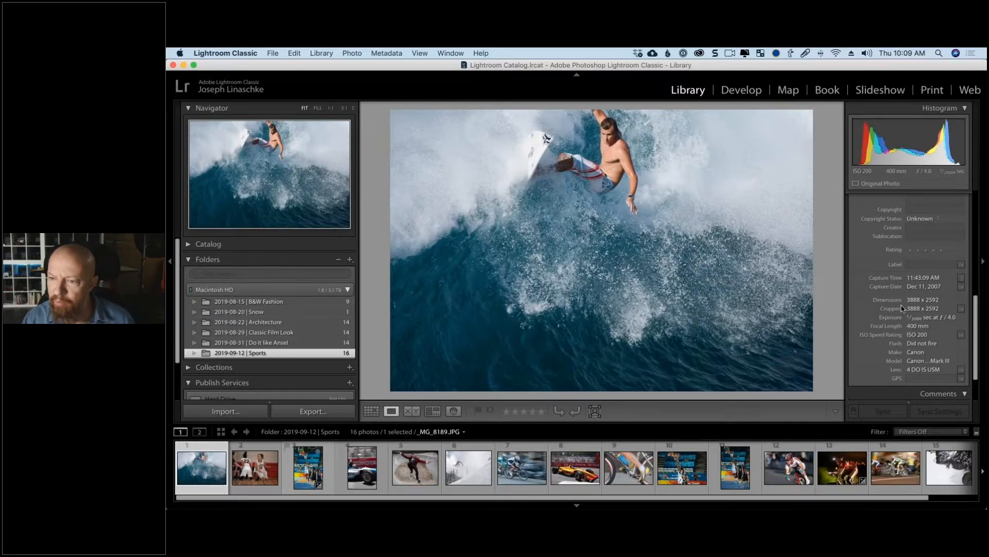
{"action": "scroll", "coordinate": [902, 309], "scroll_direction": "up", "scroll_amount": 6}
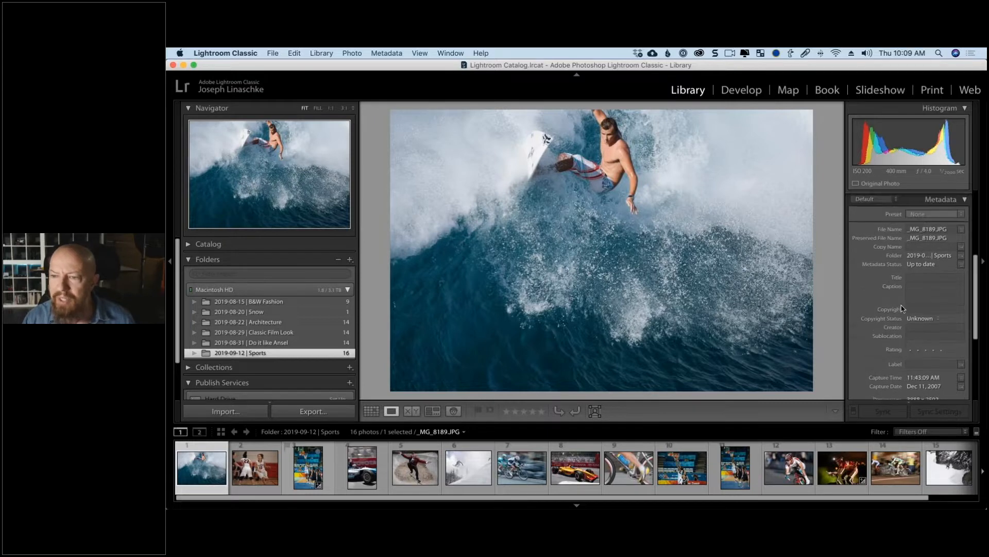
{"action": "scroll", "coordinate": [902, 308], "scroll_direction": "up", "scroll_amount": 5}
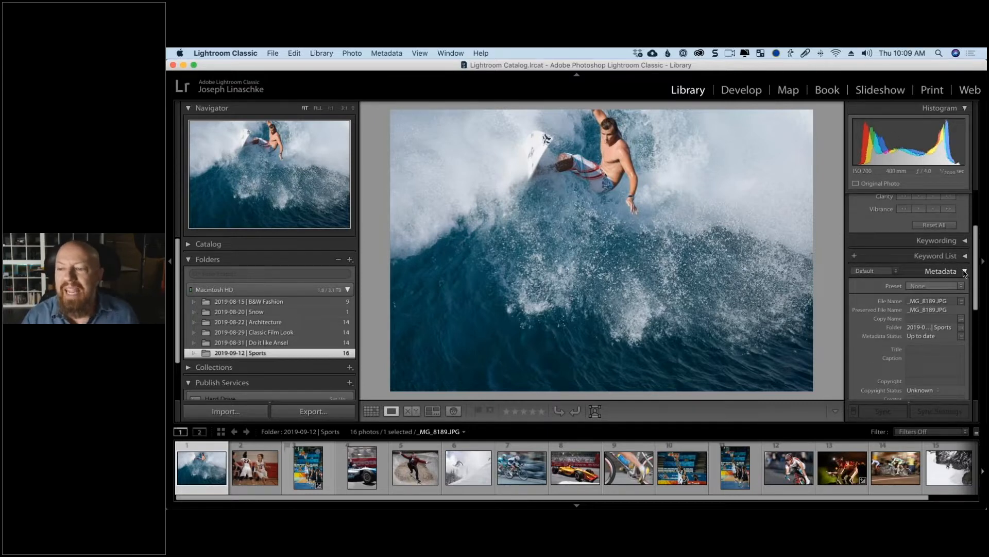
- Apply Auto tone to the surfer photo in the Develop module, undo it to compare with the original, and reapply it
{"action": "left_click", "coordinate": [742, 90]}
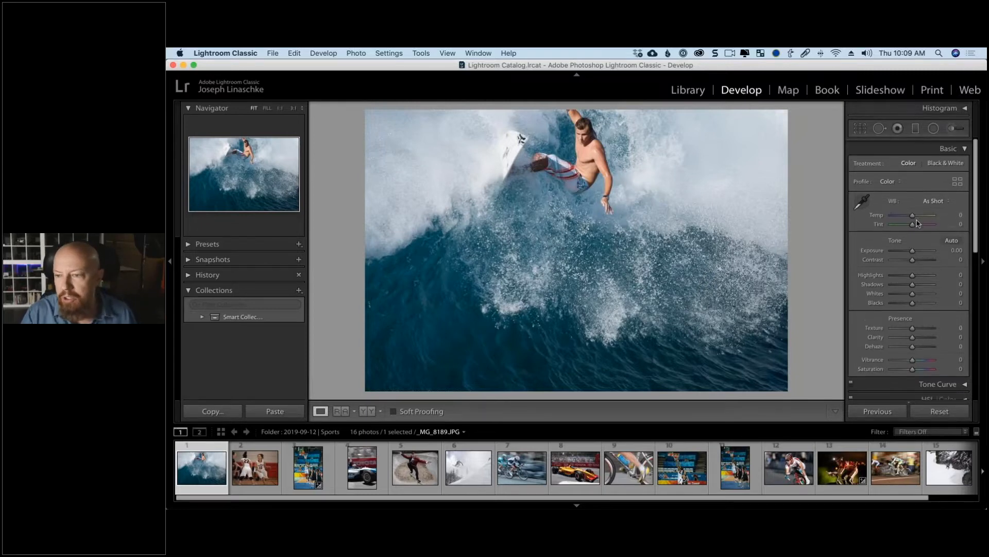
{"action": "left_click", "coordinate": [952, 238]}
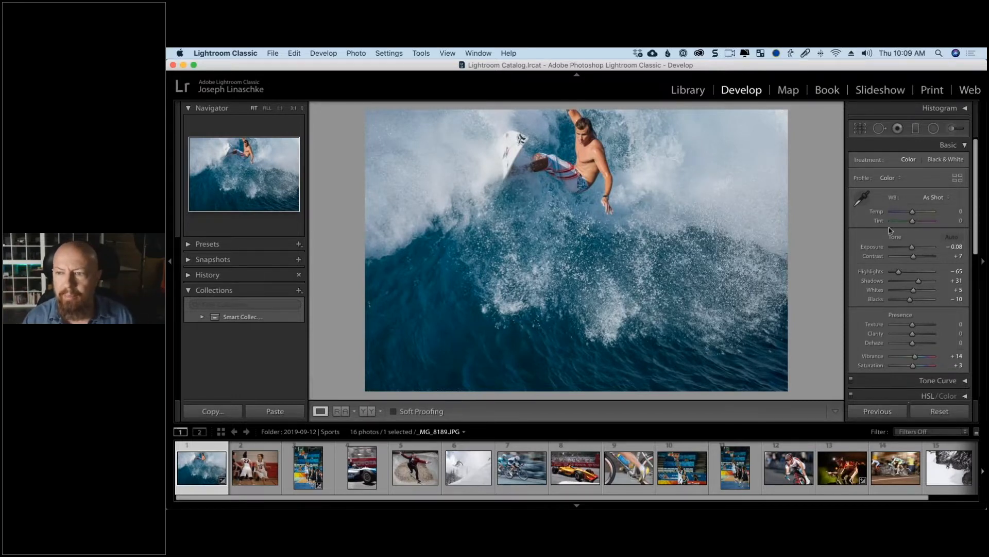
{"action": "key", "text": "super+z"}
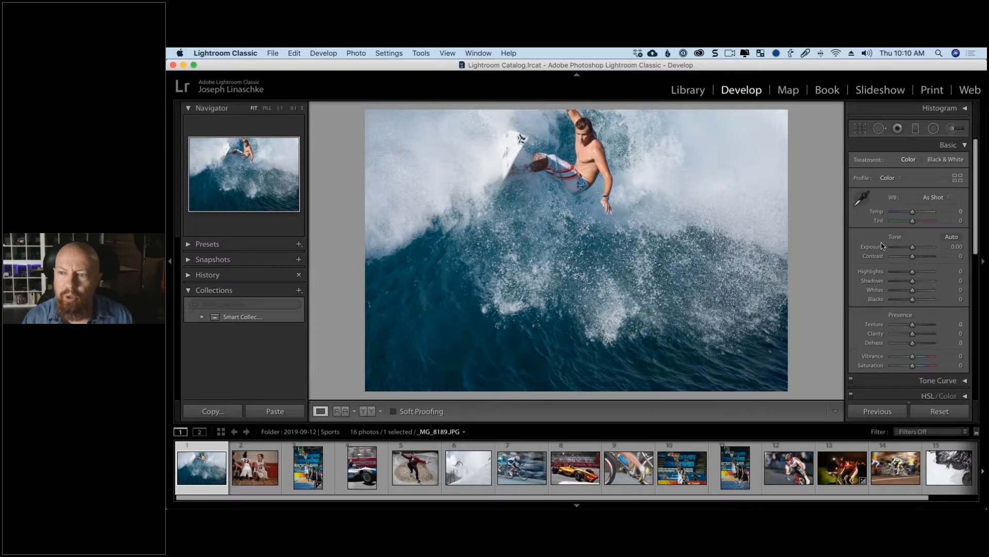
{"action": "left_click", "coordinate": [951, 237]}
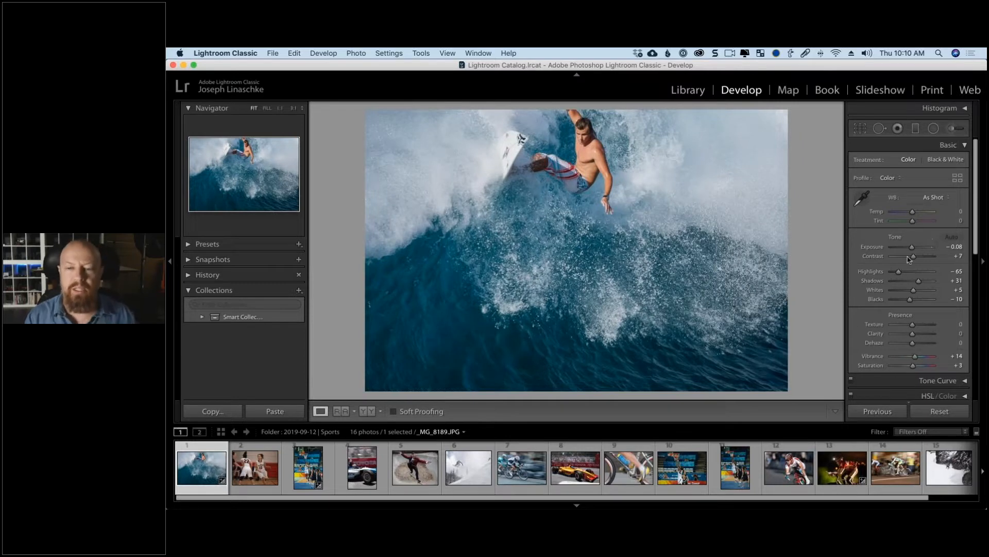
- Open a copy of the surfer photo with Lightroom adjustments in Color Efex Pro 4 as a 16-bit sRGB TIFF
{"action": "right_click", "coordinate": [633, 197]}
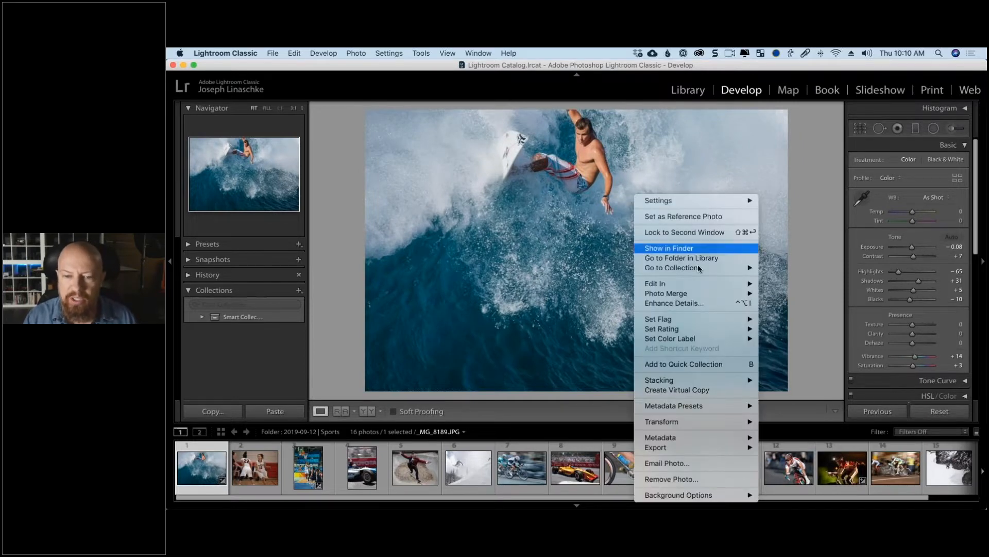
{"action": "mouse_move", "coordinate": [701, 283]}
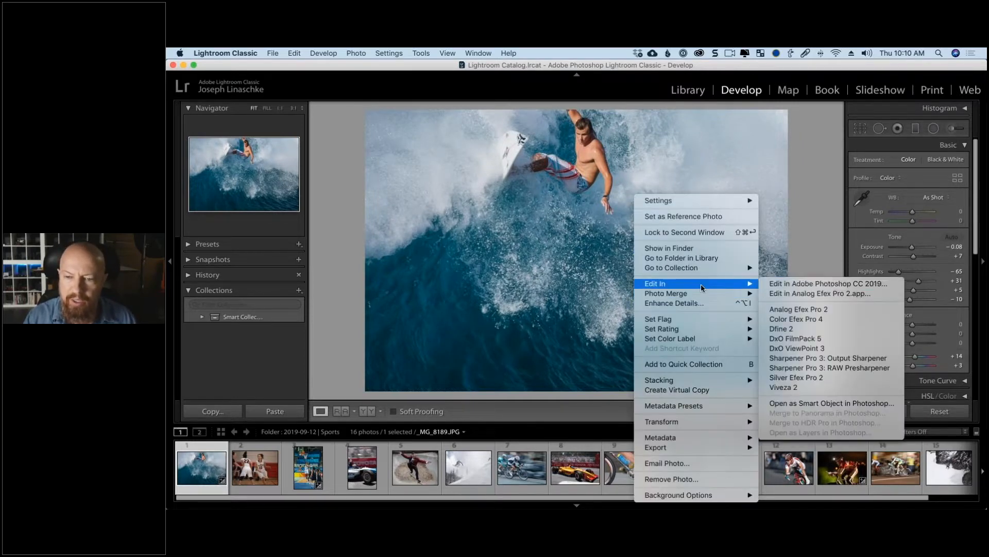
{"action": "left_click", "coordinate": [843, 320]}
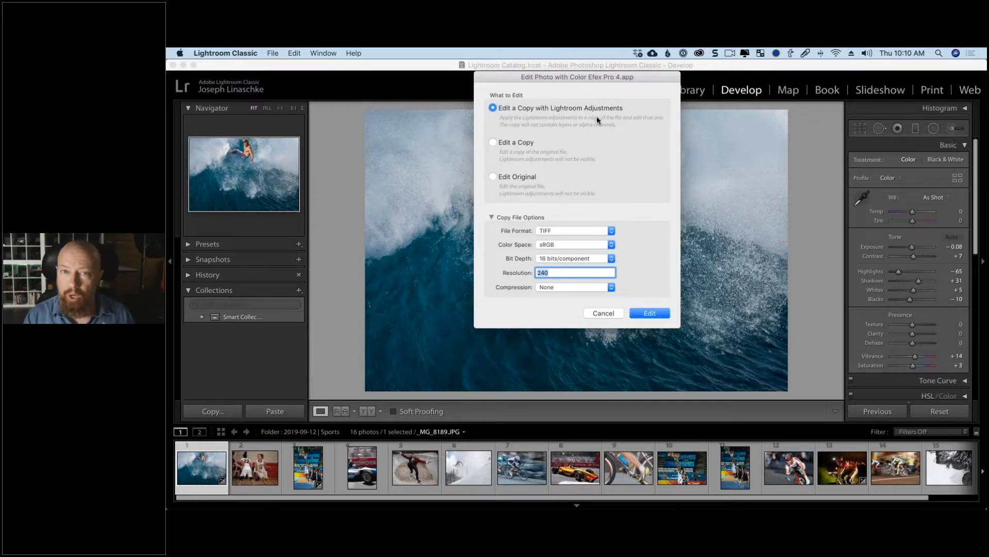
{"action": "left_click", "coordinate": [650, 313]}
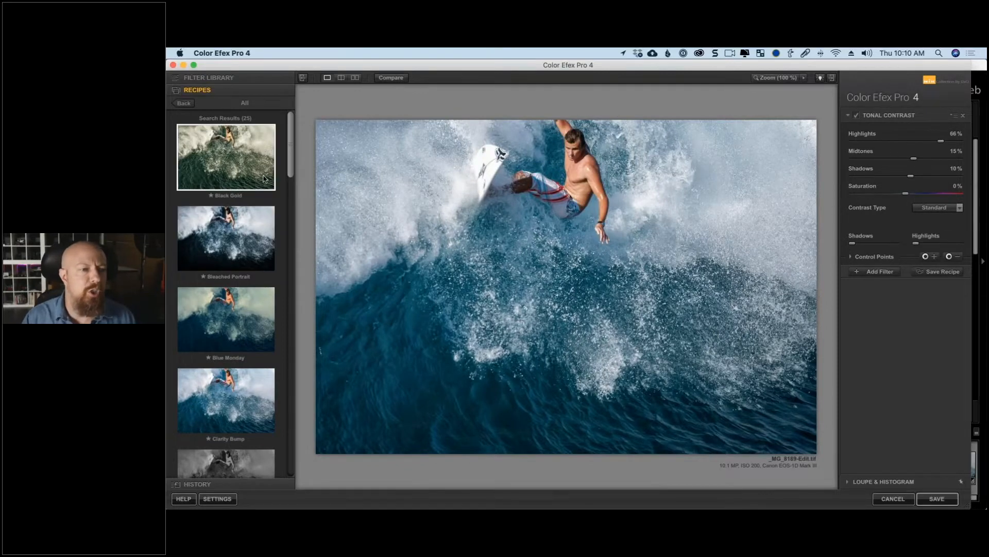
- Browse the recipe previews and examine the complete list of filters in the Filter Library
{"action": "left_click_drag", "start_coordinate": [289, 149], "coordinate": [288, 98]}
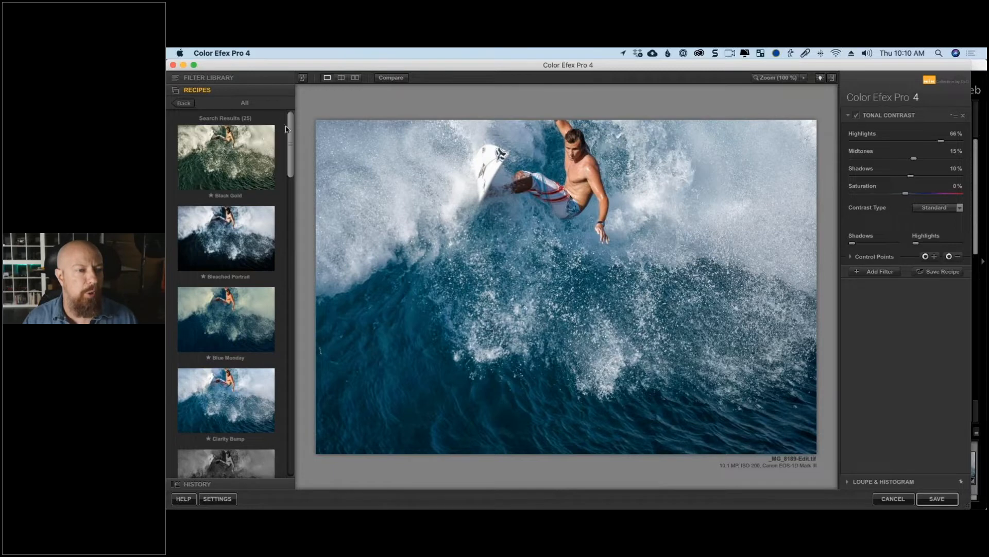
{"action": "scroll", "coordinate": [286, 119], "scroll_direction": "down", "scroll_amount": 5}
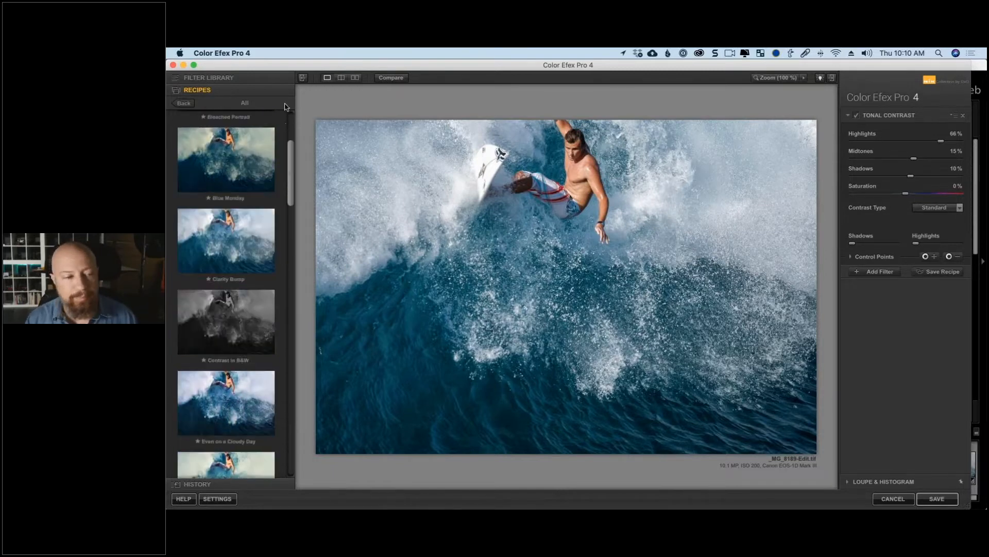
{"action": "left_click", "coordinate": [204, 77]}
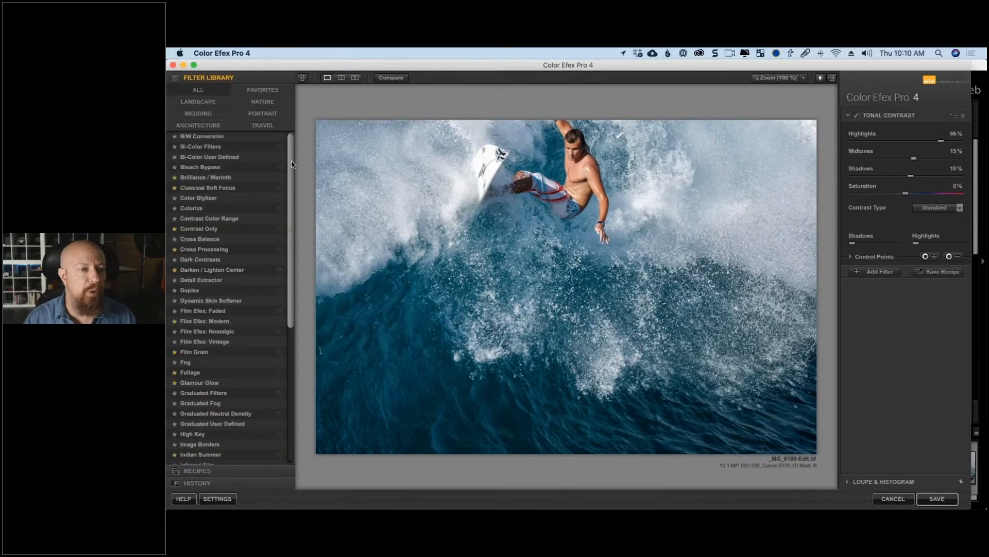
{"action": "scroll", "coordinate": [292, 164], "scroll_direction": "down", "scroll_amount": 6}
{"action": "scroll", "coordinate": [289, 170], "scroll_direction": "up", "scroll_amount": 6}
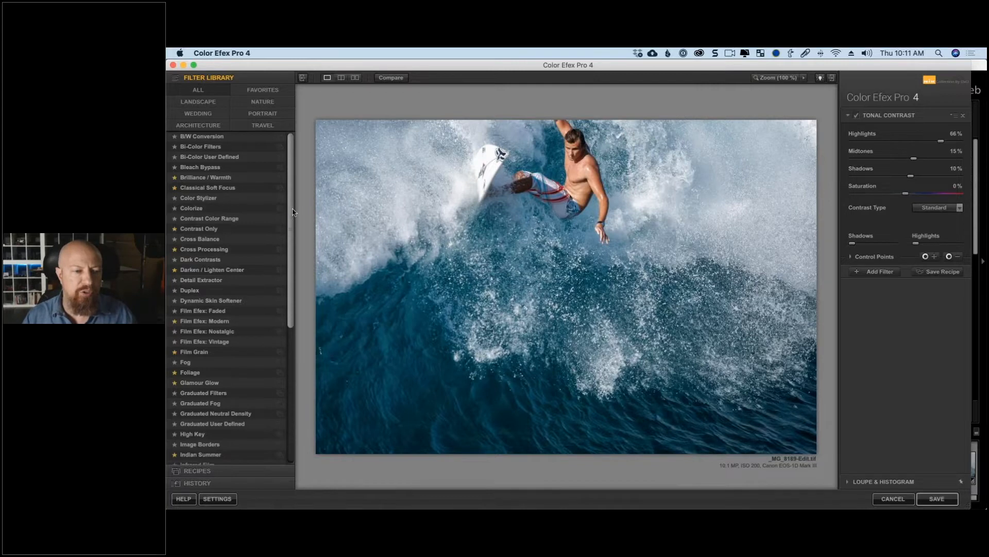
{"action": "scroll", "coordinate": [292, 211], "scroll_direction": "down", "scroll_amount": 5}
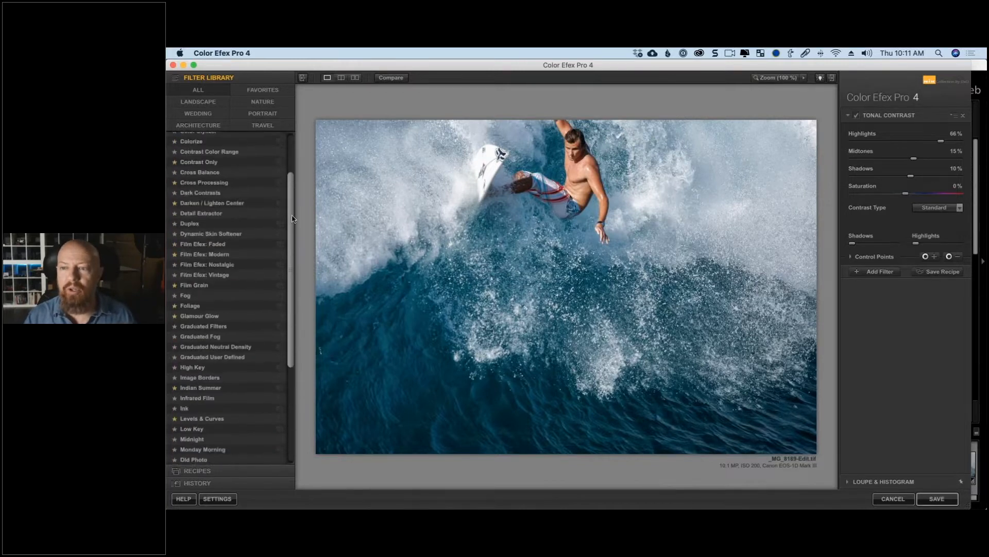
{"action": "scroll", "coordinate": [292, 219], "scroll_direction": "up", "scroll_amount": 5}
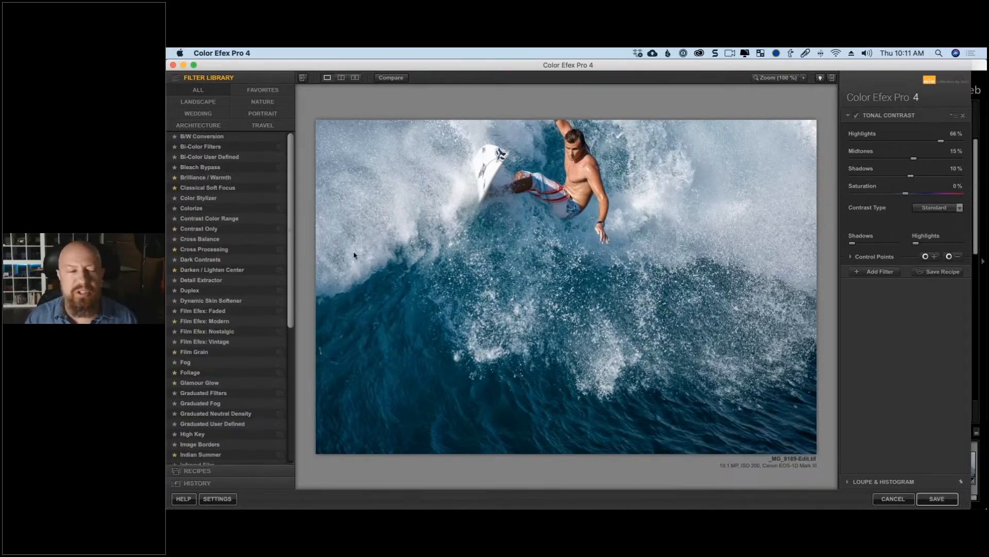
- Try the Cross Processing filter on the surfer photo, and replace it with the High Key filter
{"action": "left_click", "coordinate": [230, 250]}
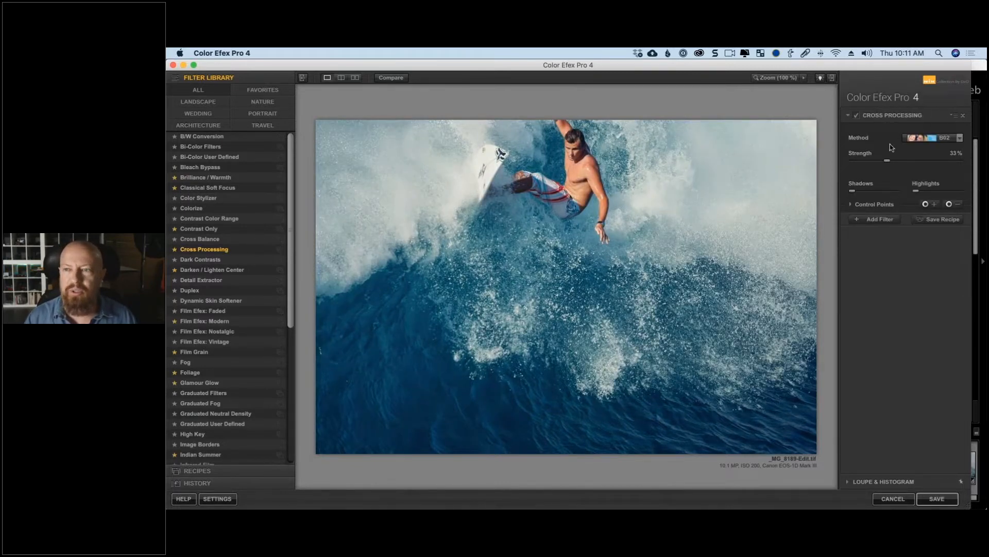
{"action": "scroll", "coordinate": [245, 387], "scroll_direction": "down", "scroll_amount": 5}
{"action": "scroll", "coordinate": [245, 387], "scroll_direction": "down", "scroll_amount": 1}
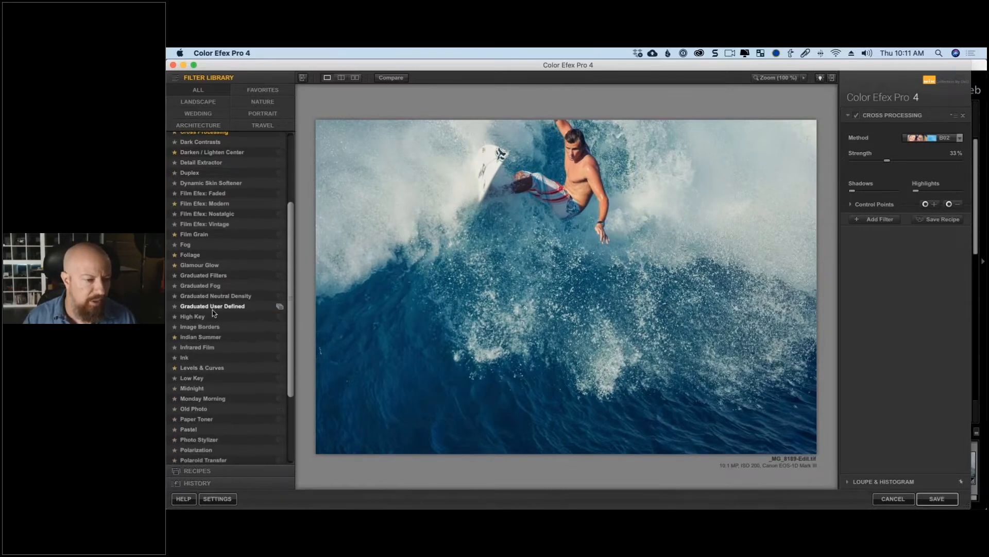
{"action": "left_click", "coordinate": [206, 317]}
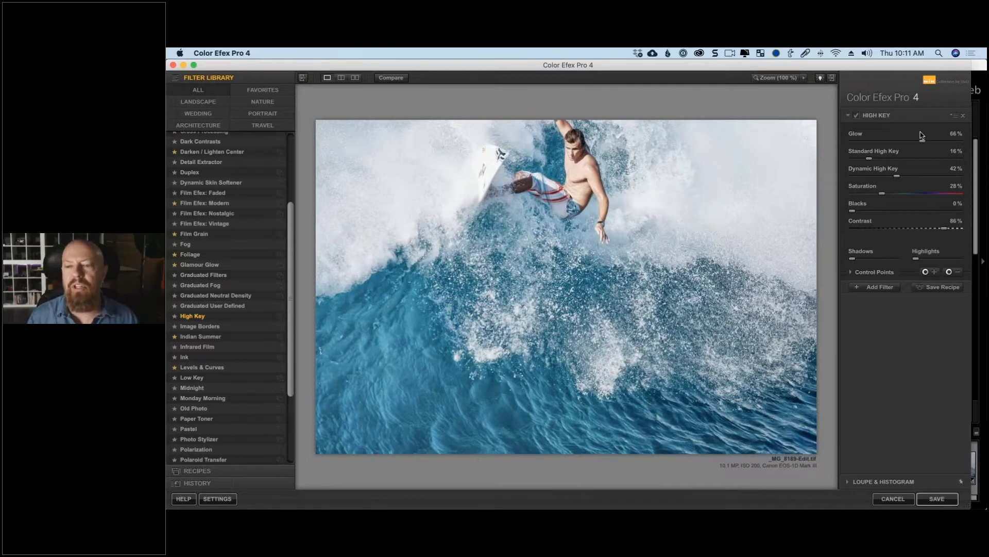
- Add a Duplex filter to the High Key filter, and reorder the stack so Duplex comes before High Key
{"action": "left_click", "coordinate": [879, 287]}
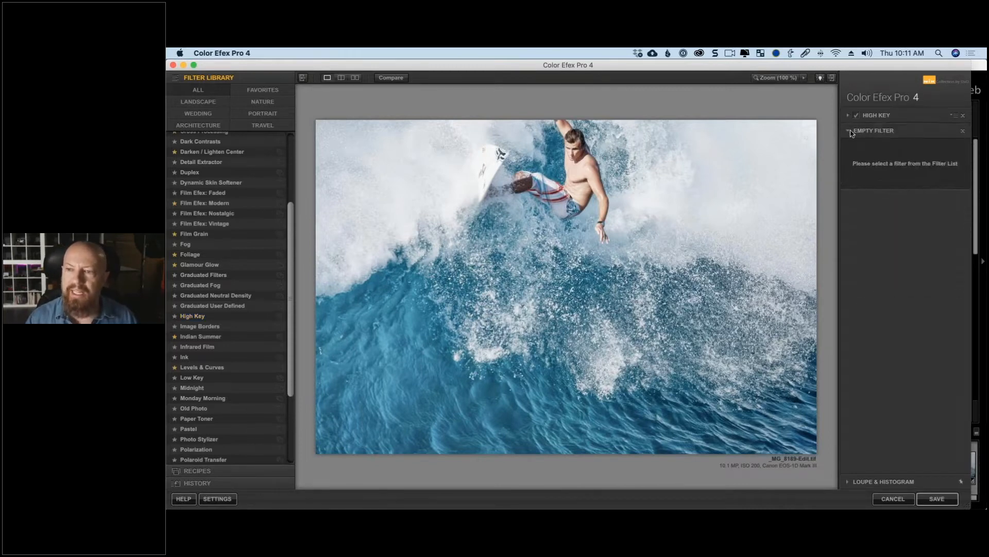
{"action": "left_click", "coordinate": [191, 172]}
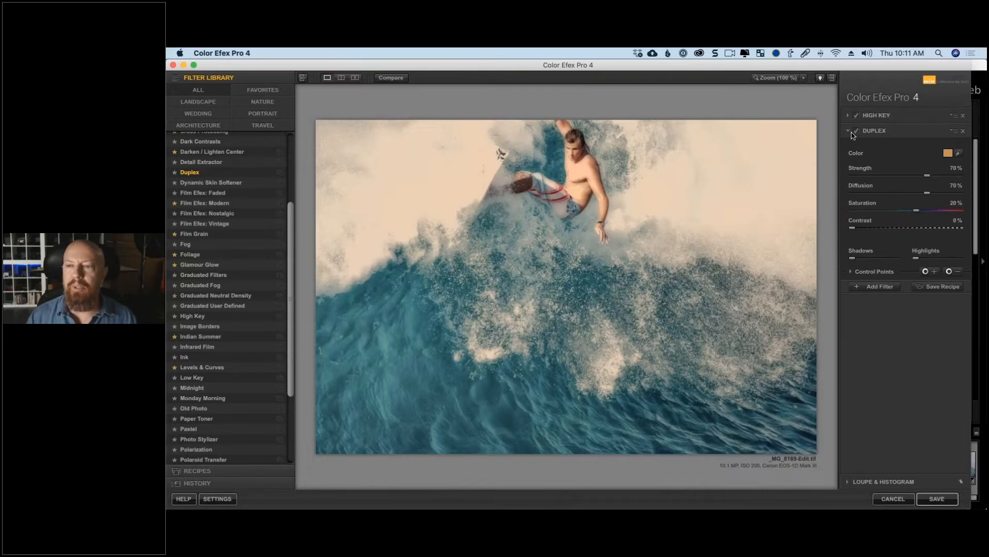
{"action": "left_click", "coordinate": [887, 134]}
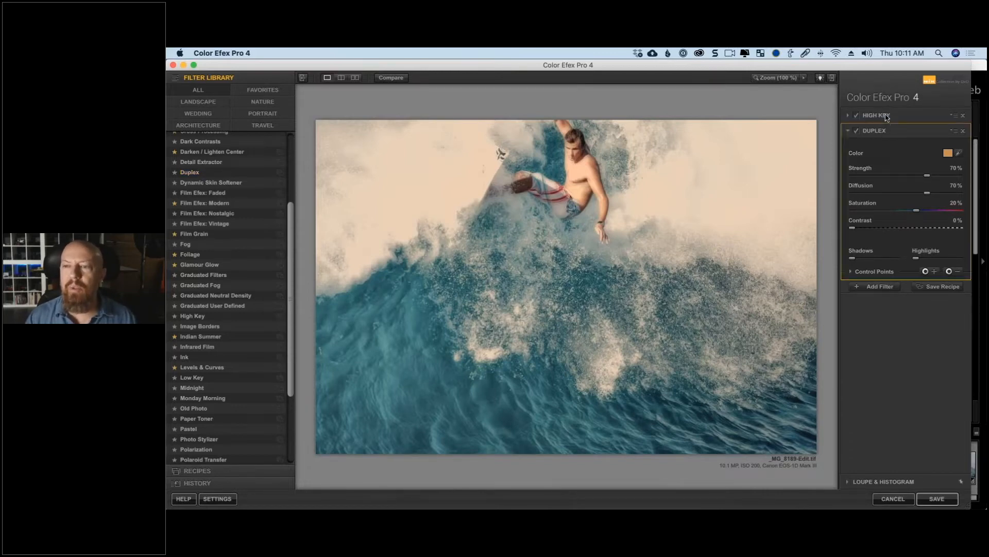
{"action": "left_click_drag", "start_coordinate": [887, 115], "coordinate": [884, 251]}
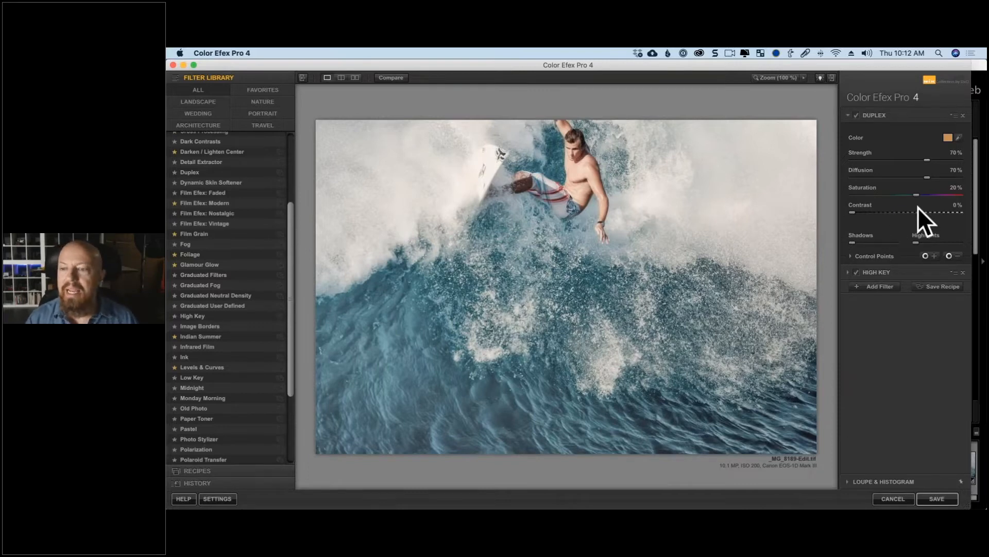
- Add a second Duplex filter to the end of the filter stack
{"action": "left_click", "coordinate": [879, 286]}
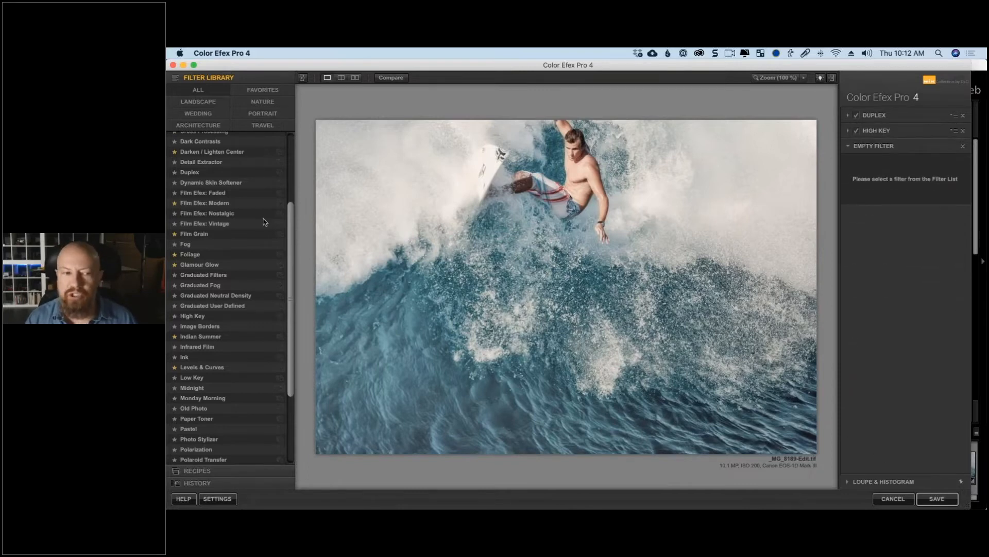
{"action": "left_click", "coordinate": [248, 173]}
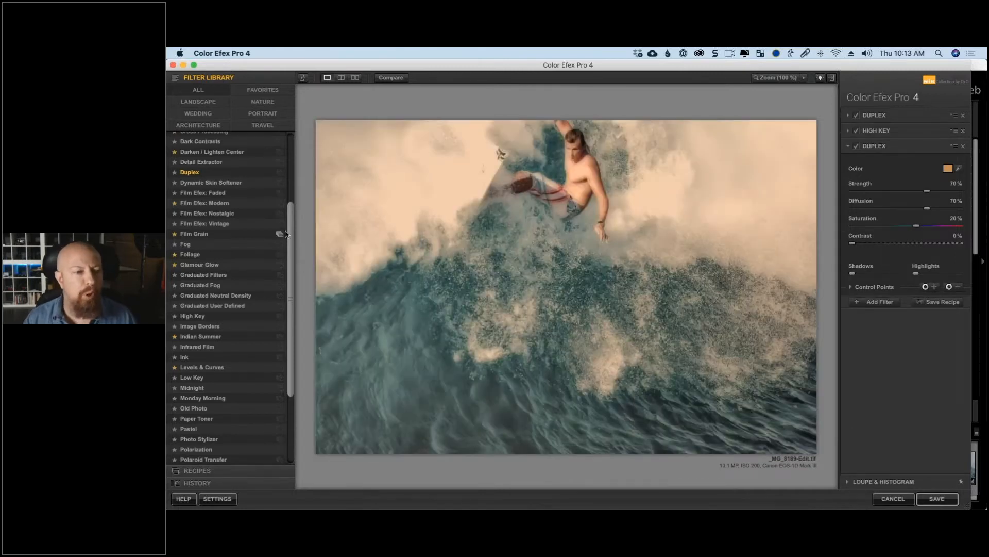
{"action": "left_click", "coordinate": [213, 92]}
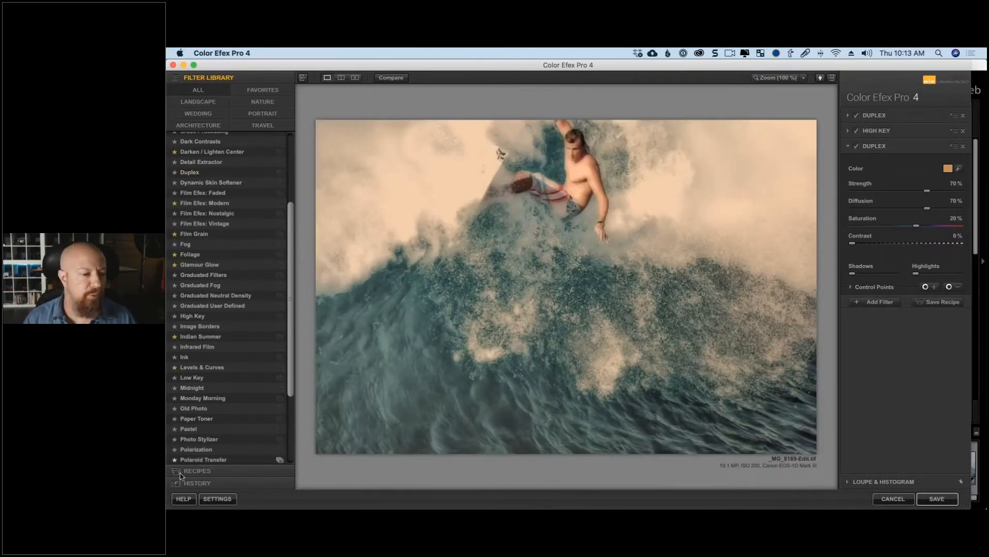
- Try the Black Gold and My Sepia Look recipes on the surfer photo
{"action": "left_click", "coordinate": [198, 470]}
{"action": "left_click", "coordinate": [227, 170]}
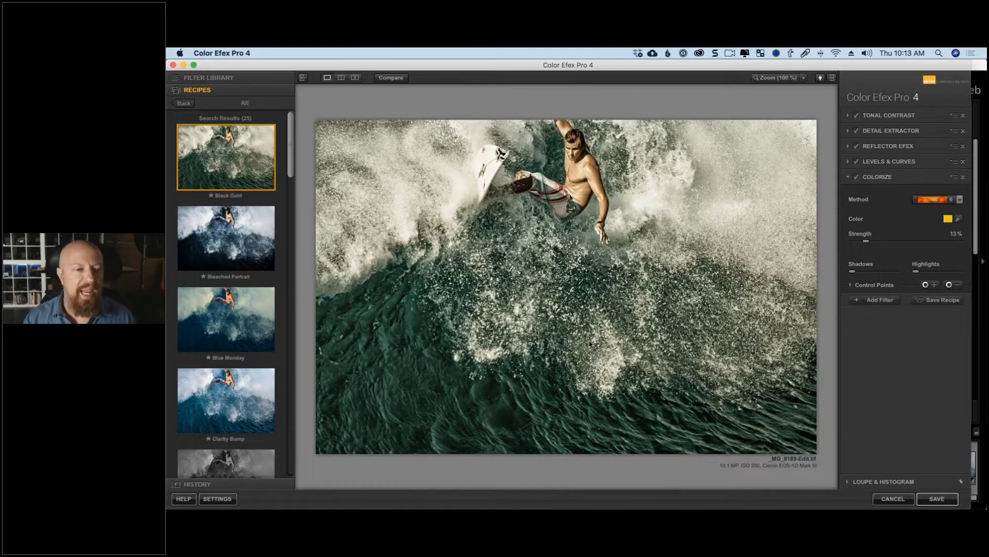
{"action": "left_click_drag", "start_coordinate": [291, 148], "coordinate": [291, 164]}
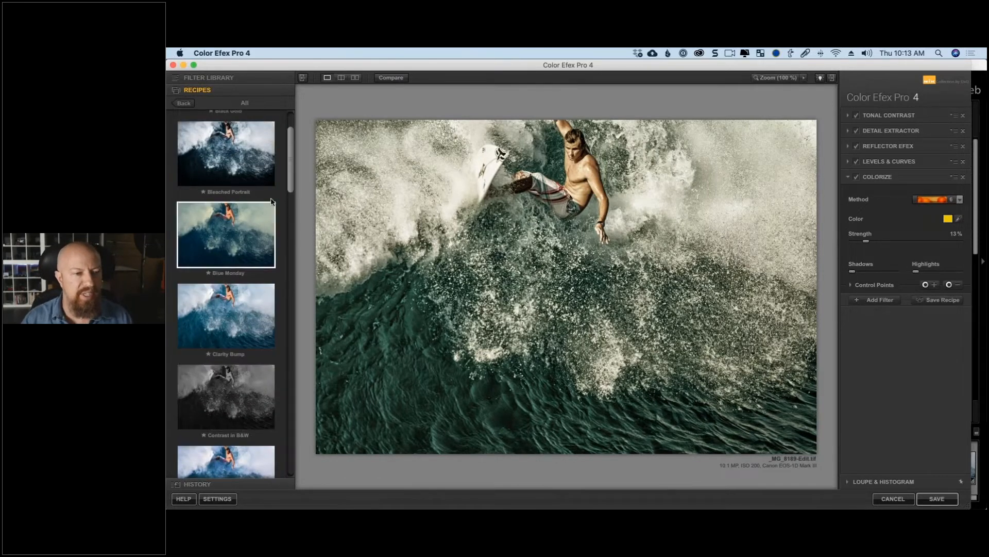
{"action": "left_click_drag", "start_coordinate": [291, 184], "coordinate": [292, 335]}
{"action": "left_click", "coordinate": [227, 369]}
{"action": "left_click", "coordinate": [265, 288]}
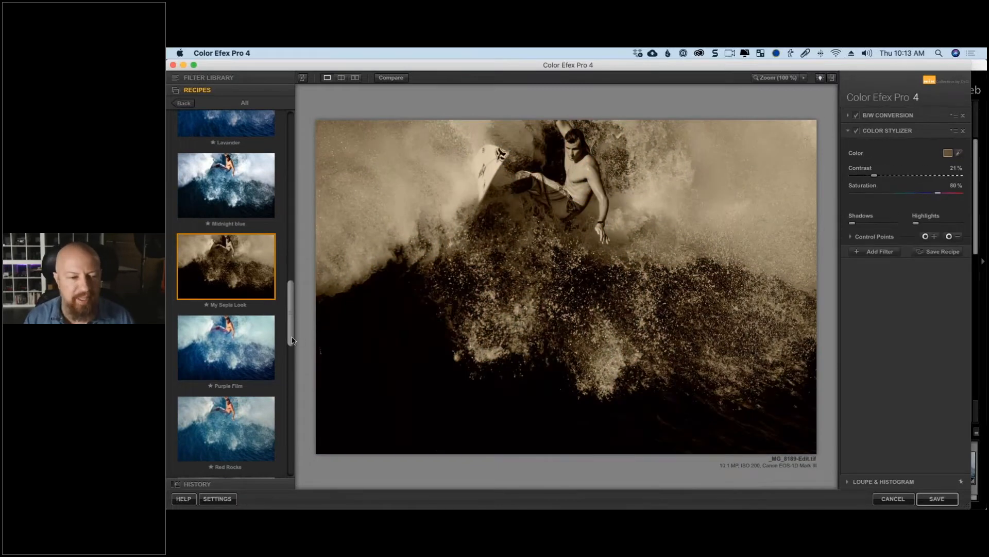
{"action": "left_click_drag", "start_coordinate": [296, 300], "coordinate": [294, 149]}
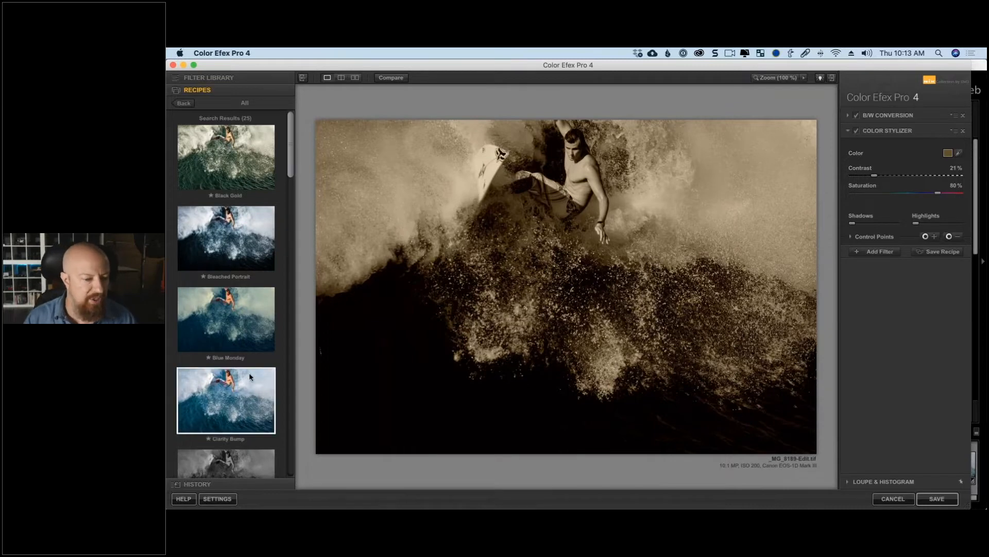
- Apply the Clarity Bump recipe and review the settings of its Tonal Contrast, Brilliance / Warmth and Pro Contrast filters
{"action": "left_click", "coordinate": [240, 389]}
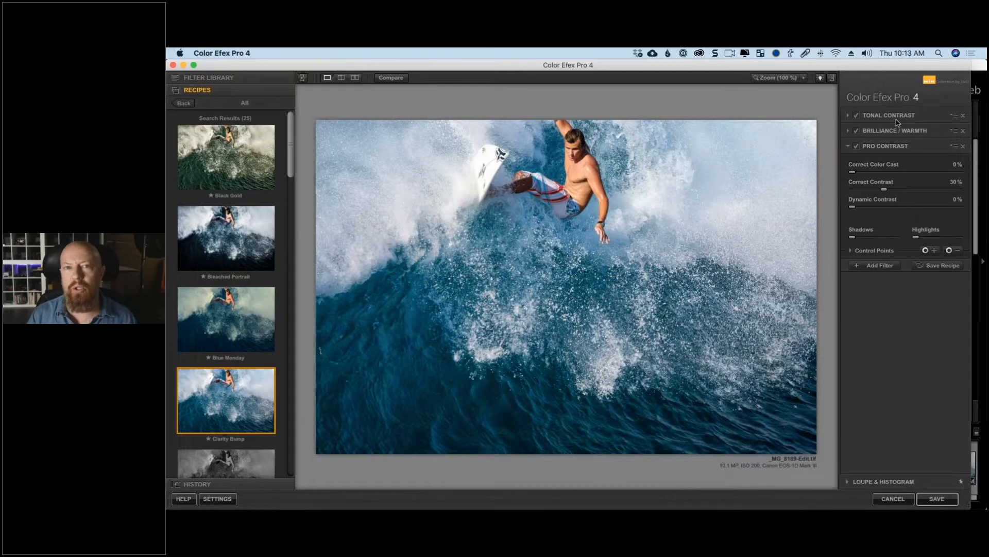
{"action": "left_click", "coordinate": [850, 116]}
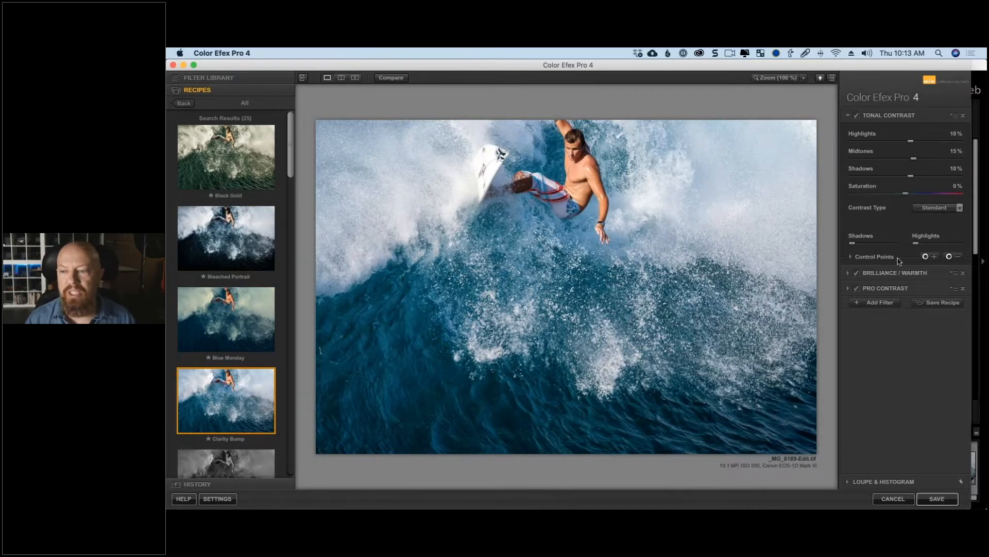
{"action": "left_click", "coordinate": [848, 273]}
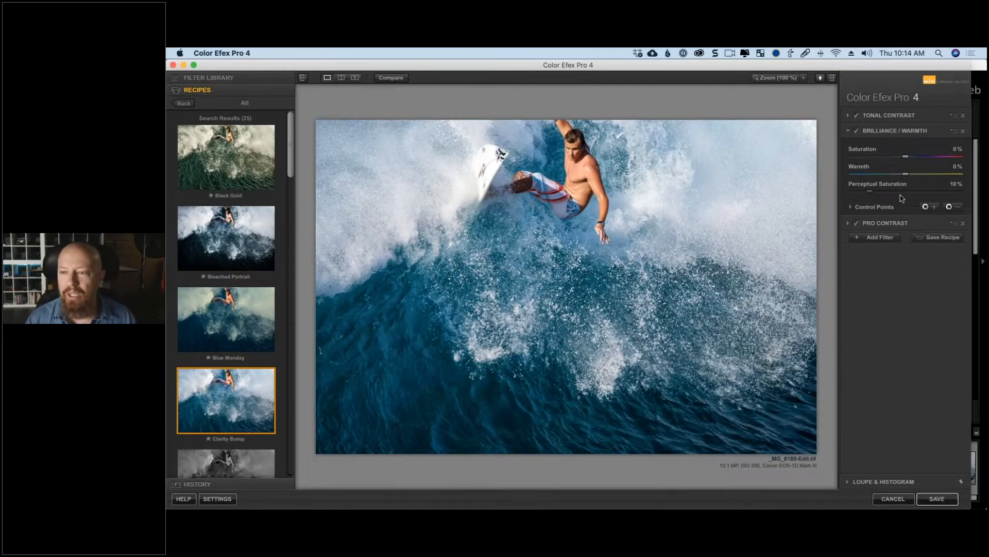
{"action": "left_click", "coordinate": [848, 223]}
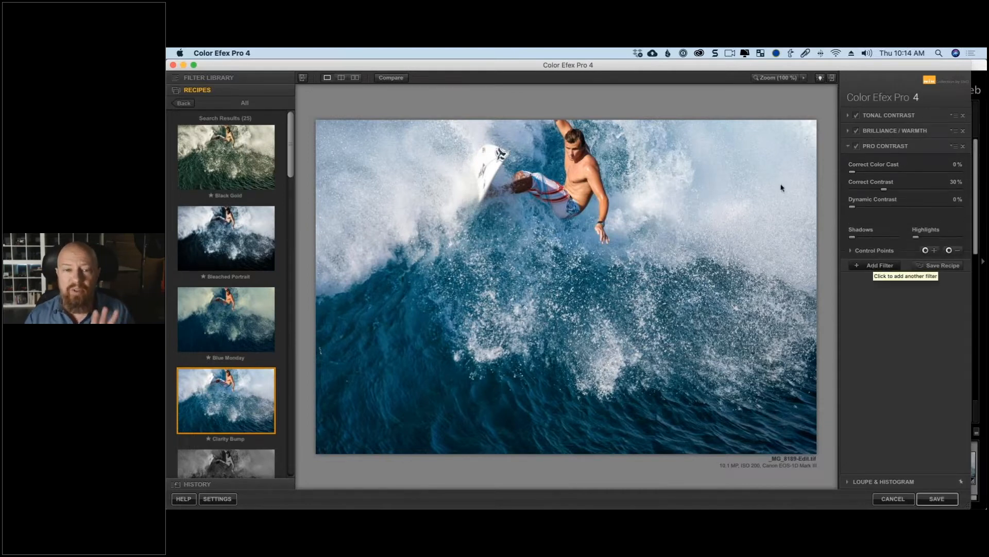
- Compare the surfer photo with the Clarity Bump recipe against the original image several times
{"action": "left_click", "coordinate": [399, 78]}
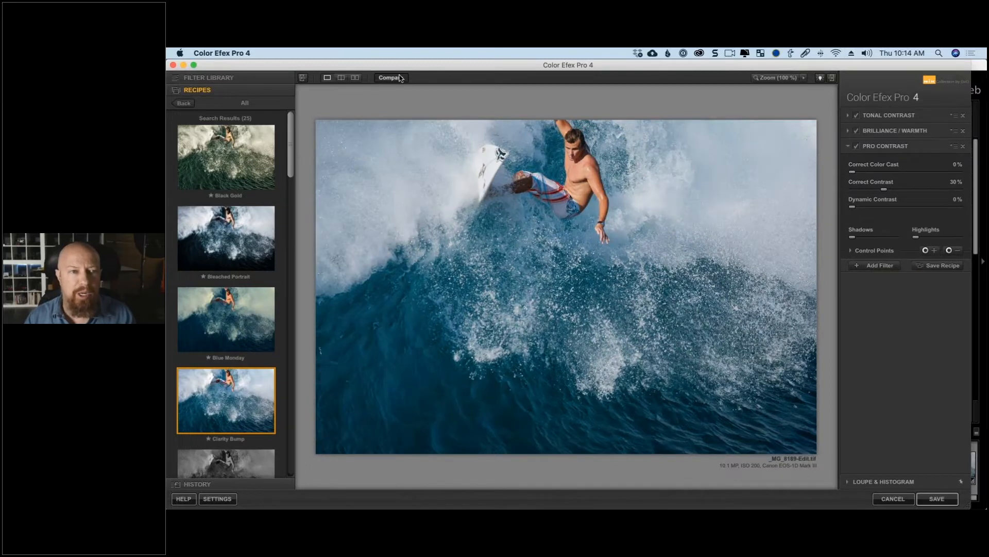
{"action": "left_click", "coordinate": [400, 77]}
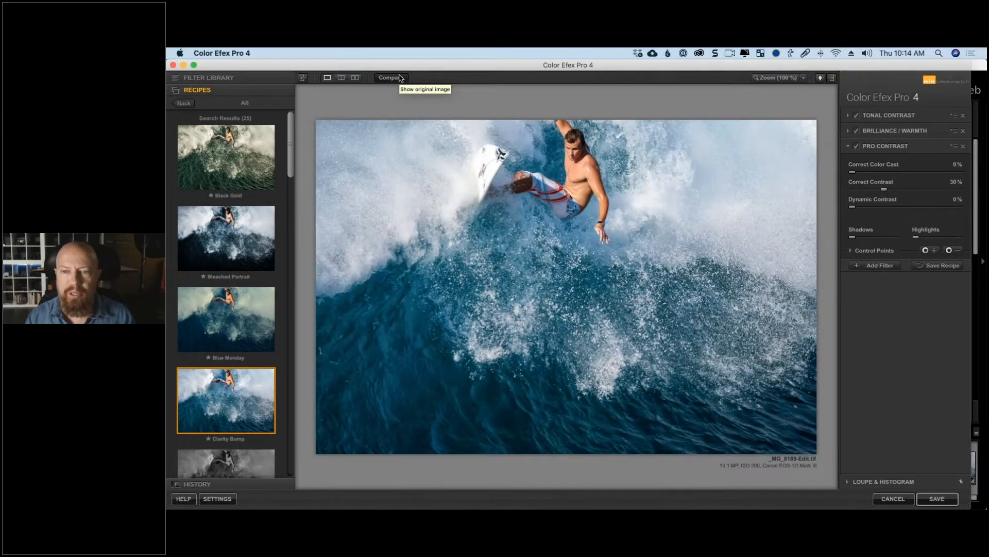
{"action": "left_click", "coordinate": [400, 78]}
{"action": "left_click", "coordinate": [400, 78]}
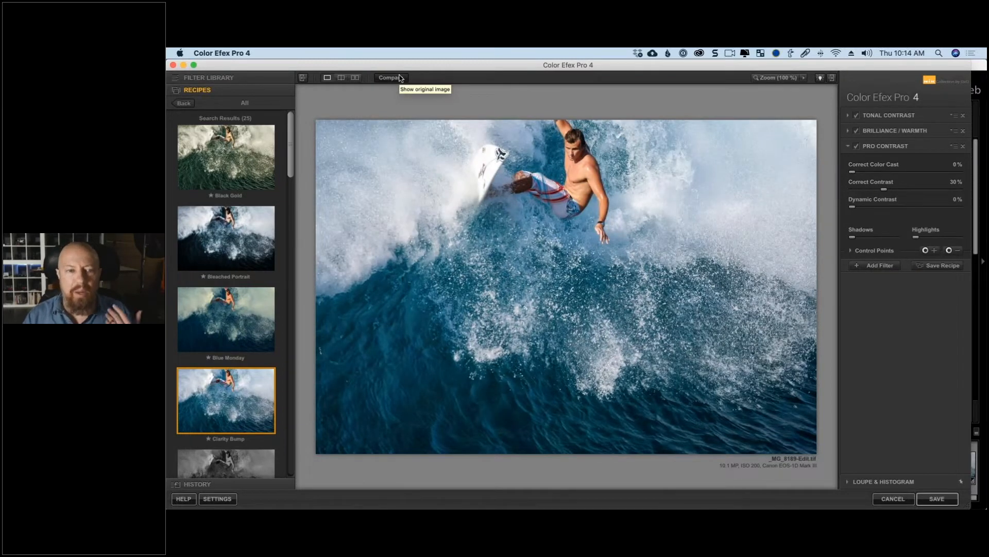
{"action": "left_click", "coordinate": [400, 78]}
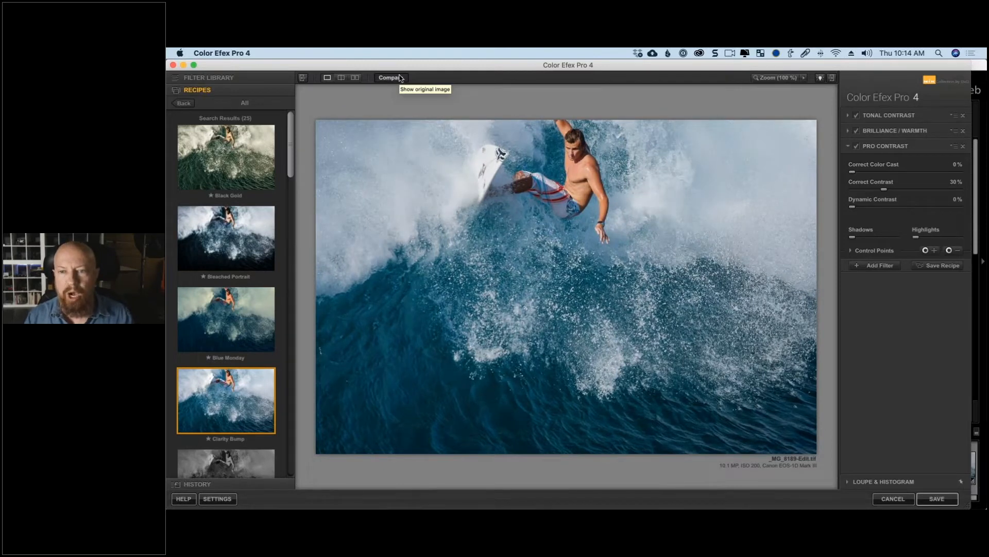
{"action": "left_click", "coordinate": [400, 78]}
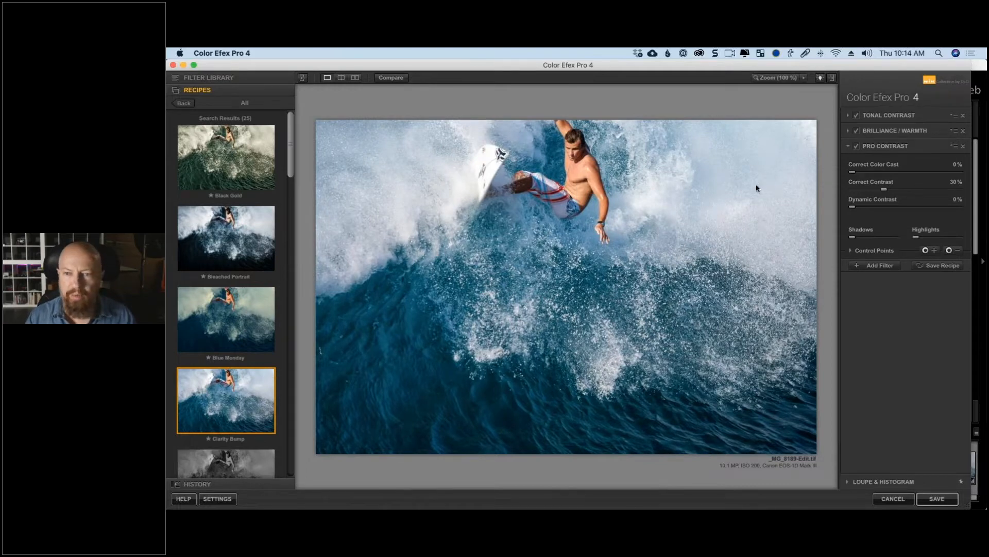
{"action": "left_click", "coordinate": [390, 78]}
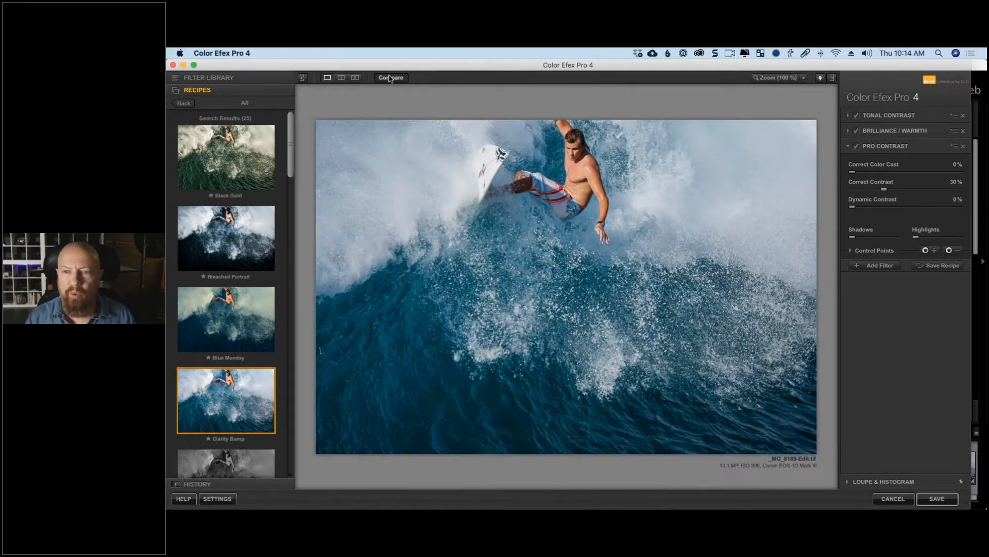
{"action": "left_click", "coordinate": [390, 78]}
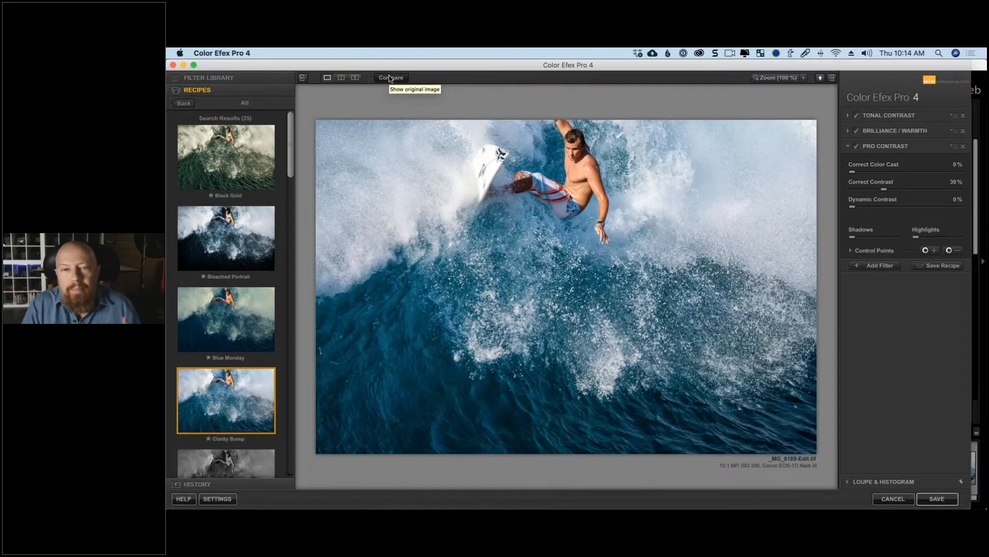
- Save the filtered surfer photo back to Lightroom and select the basketball photo P1000528.RW2 for developing
{"action": "left_click", "coordinate": [950, 498]}
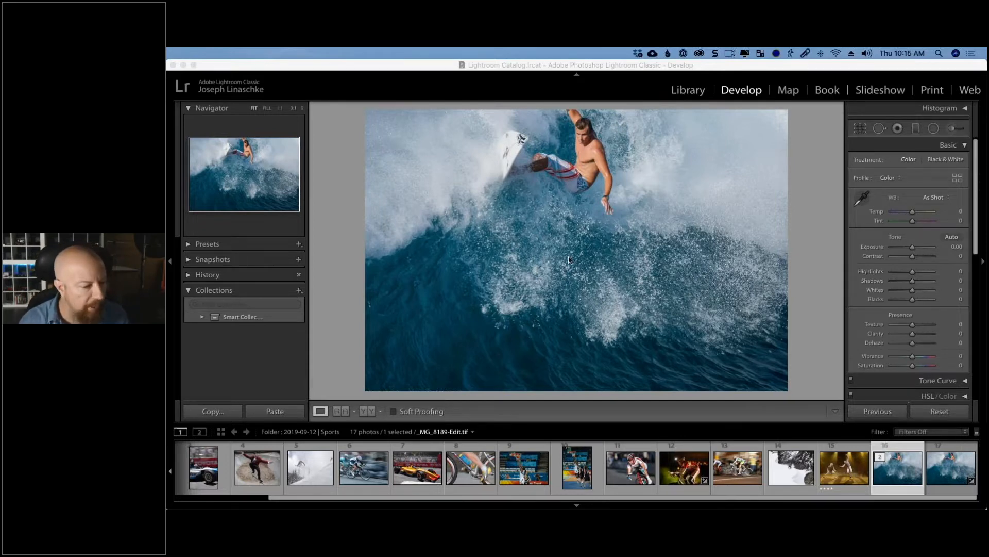
{"action": "scroll", "coordinate": [319, 462], "scroll_direction": "up", "scroll_amount": 2}
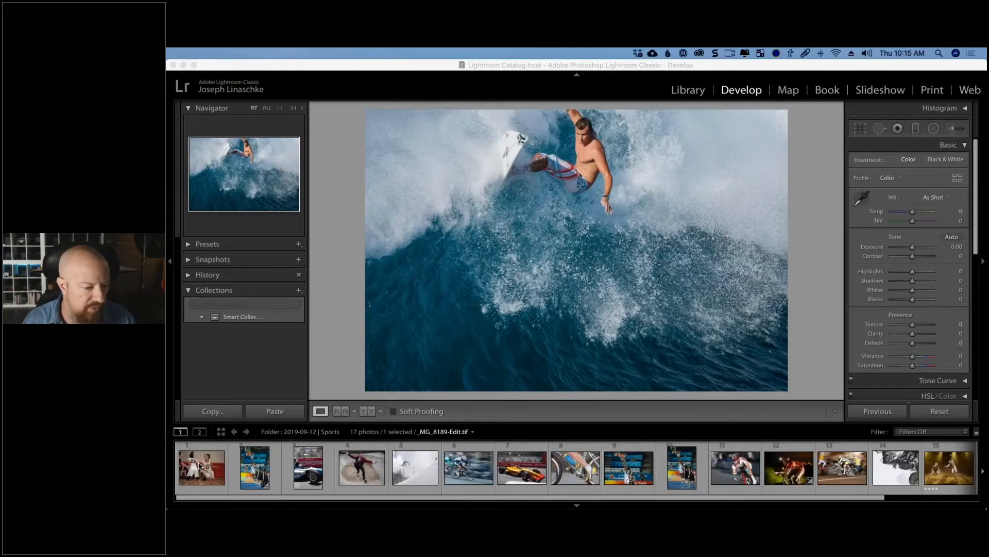
{"action": "left_click", "coordinate": [206, 477]}
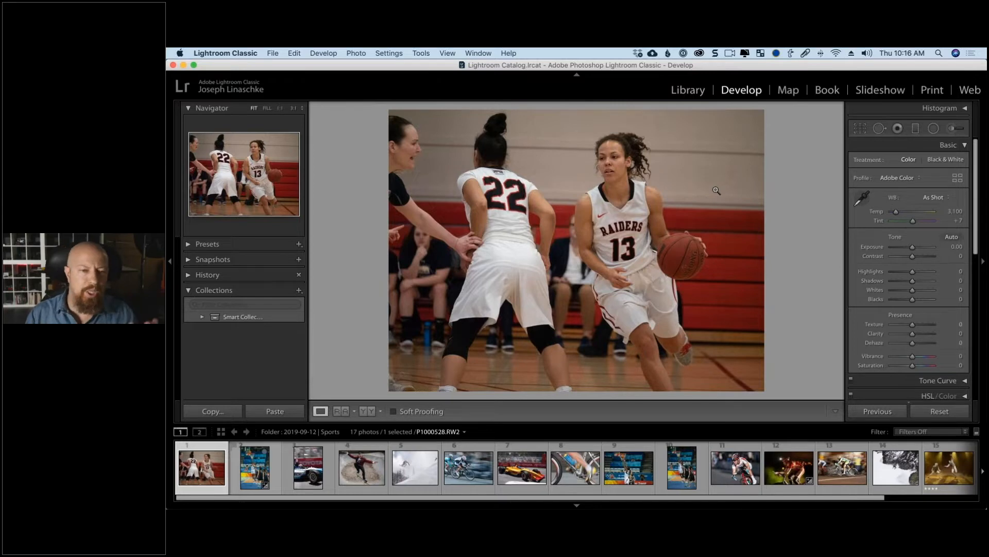
- Try Luminance noise reduction at 100 on the basketball photo while checking player 13's face, and settle on 58
{"action": "left_click", "coordinate": [624, 161]}
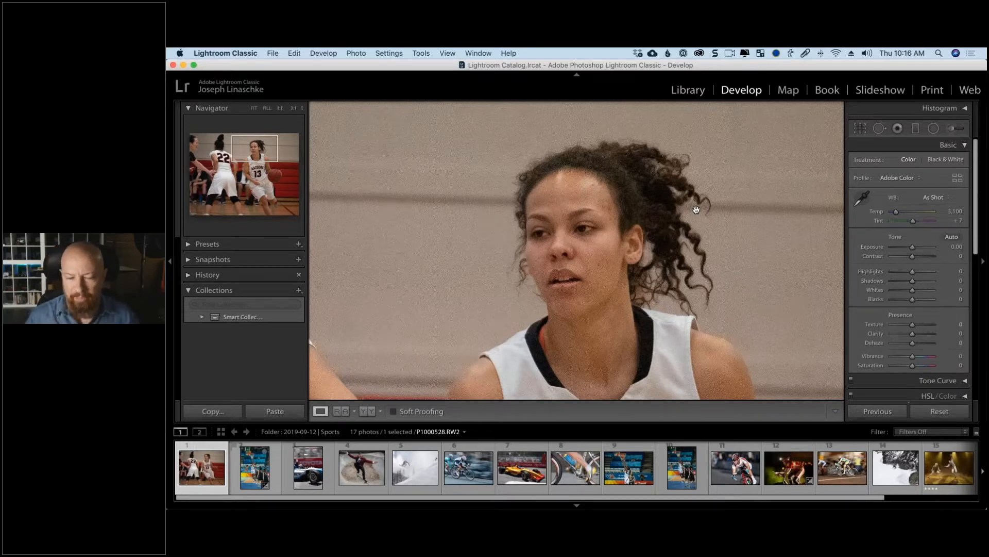
{"action": "left_click", "coordinate": [637, 205]}
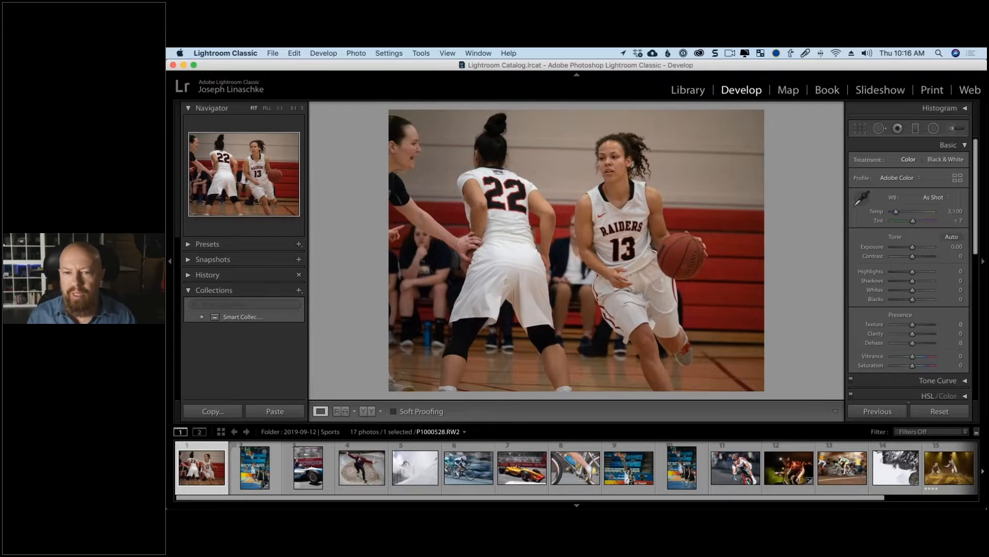
{"action": "left_click", "coordinate": [616, 171]}
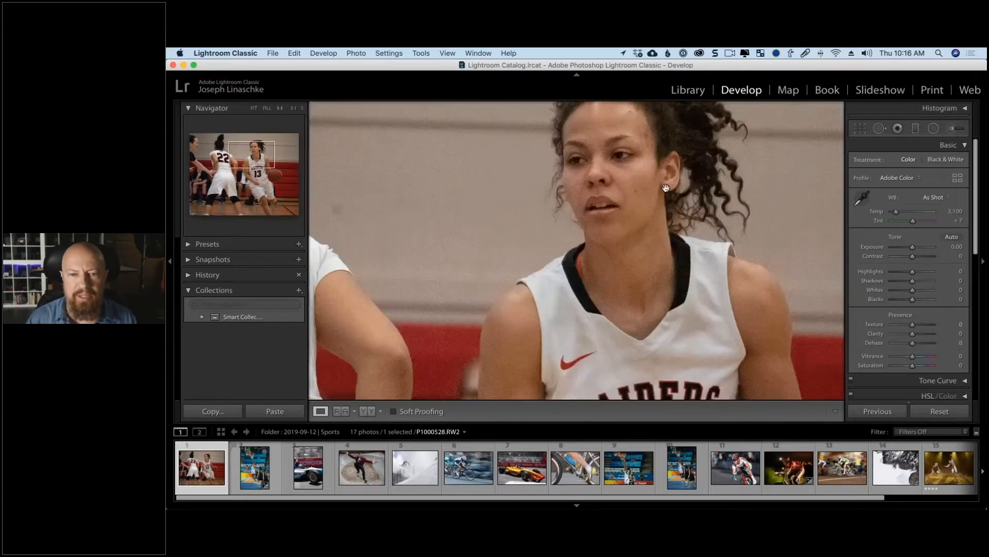
{"action": "left_click_drag", "start_coordinate": [619, 220], "coordinate": [563, 273]}
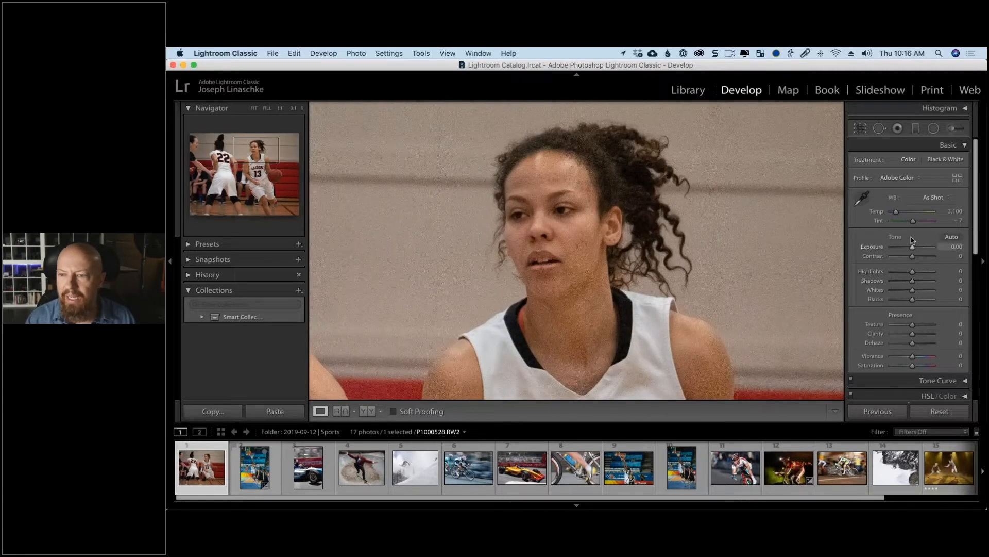
{"action": "left_click", "coordinate": [948, 145]}
{"action": "scroll", "coordinate": [903, 335], "scroll_direction": "down", "scroll_amount": 3}
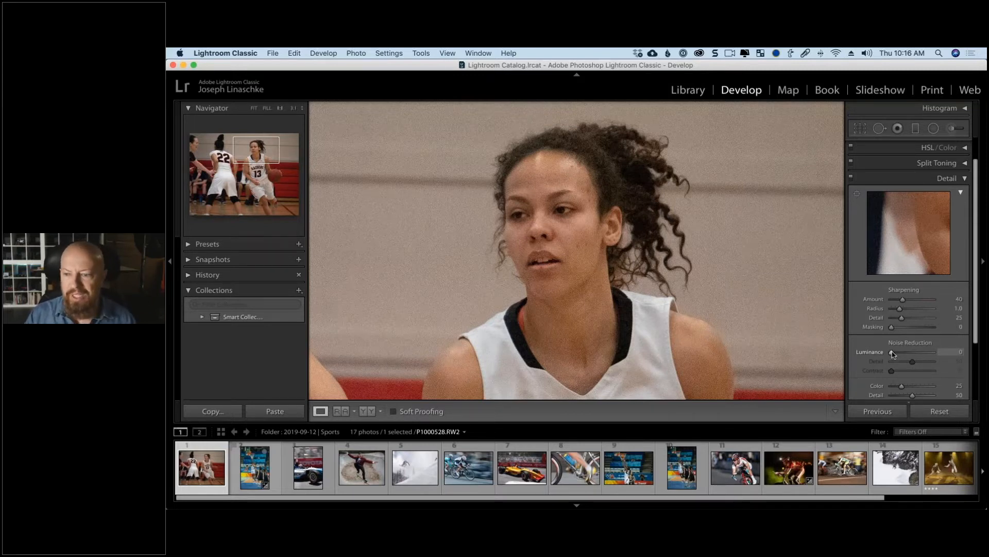
{"action": "left_click_drag", "start_coordinate": [893, 354], "coordinate": [952, 356]}
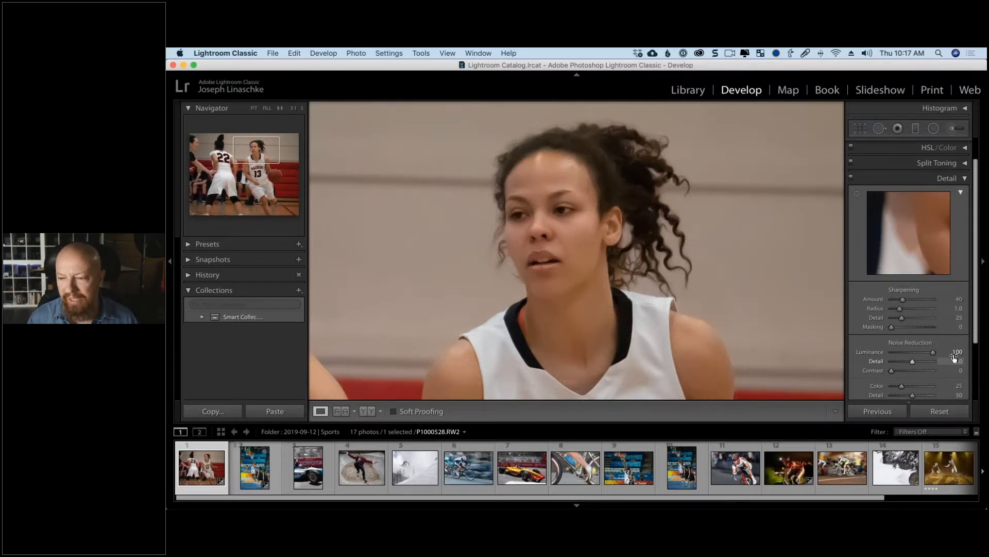
{"action": "mouse_move", "coordinate": [933, 355]}
{"action": "left_mouse_down"}
{"action": "mouse_move", "coordinate": [905, 354]}
{"action": "mouse_move", "coordinate": [916, 355]}
{"action": "left_mouse_up"}
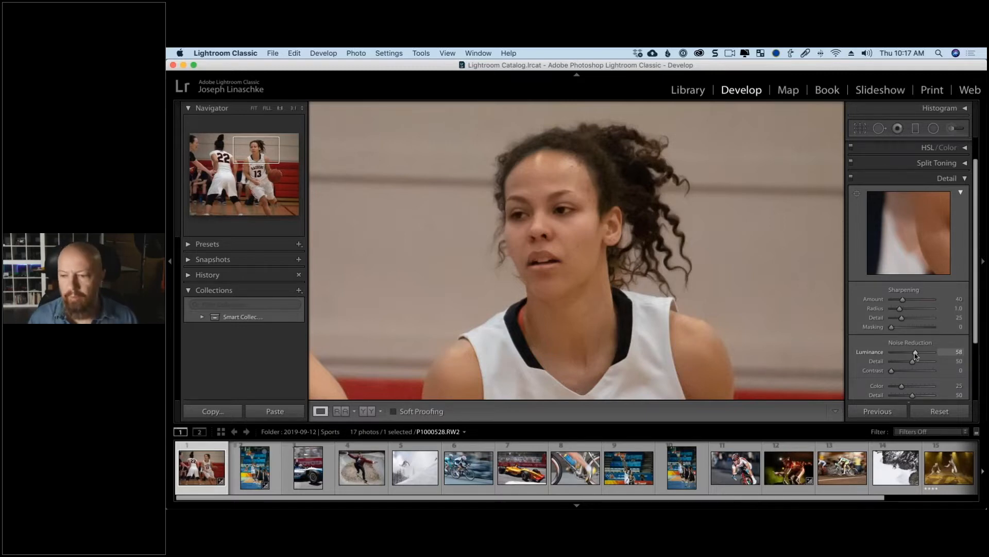
- Lower Luminance noise reduction to 45 on the basketball photo and compare player 13's face before and after
{"action": "left_click_drag", "start_coordinate": [916, 355], "coordinate": [912, 356]}
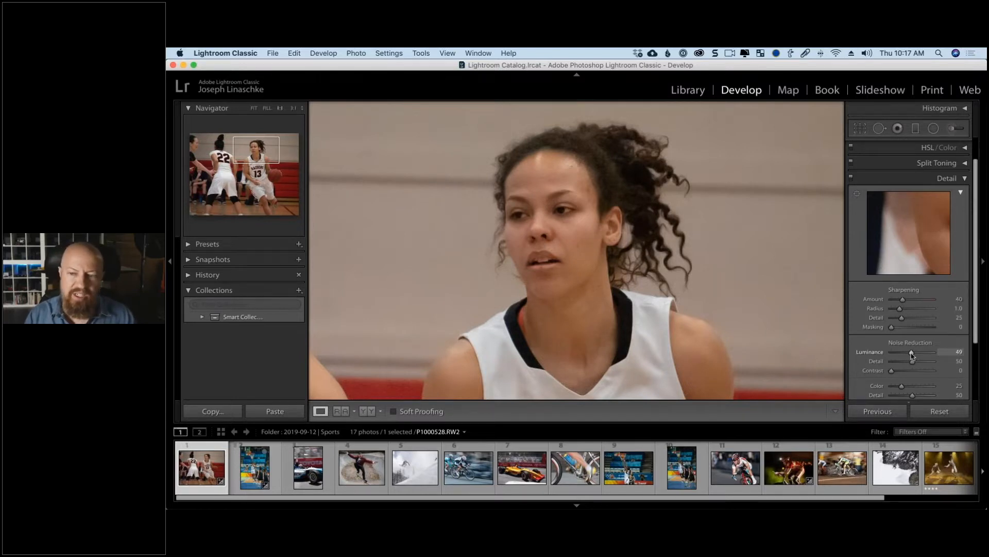
{"action": "left_click_drag", "start_coordinate": [912, 355], "coordinate": [911, 356]}
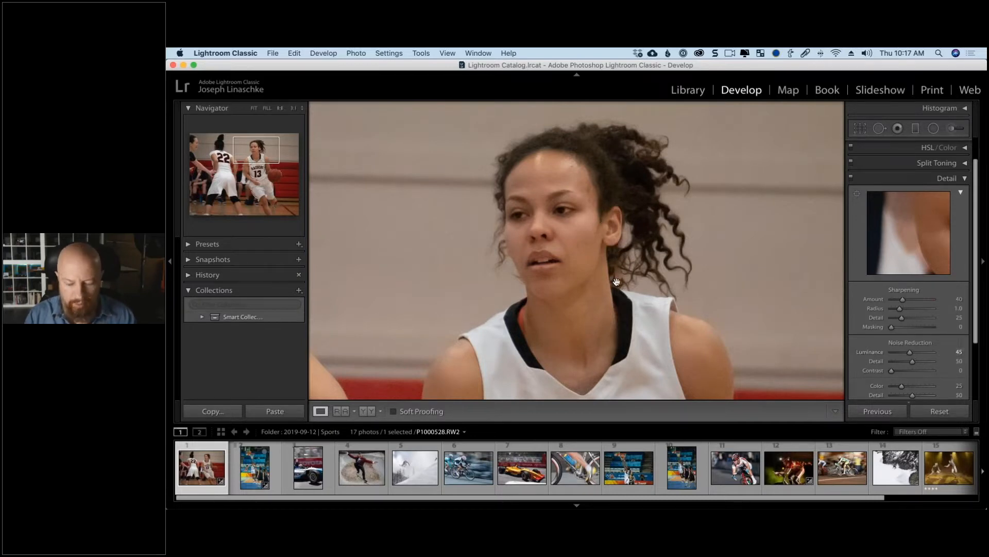
{"action": "key", "text": "super+d"}
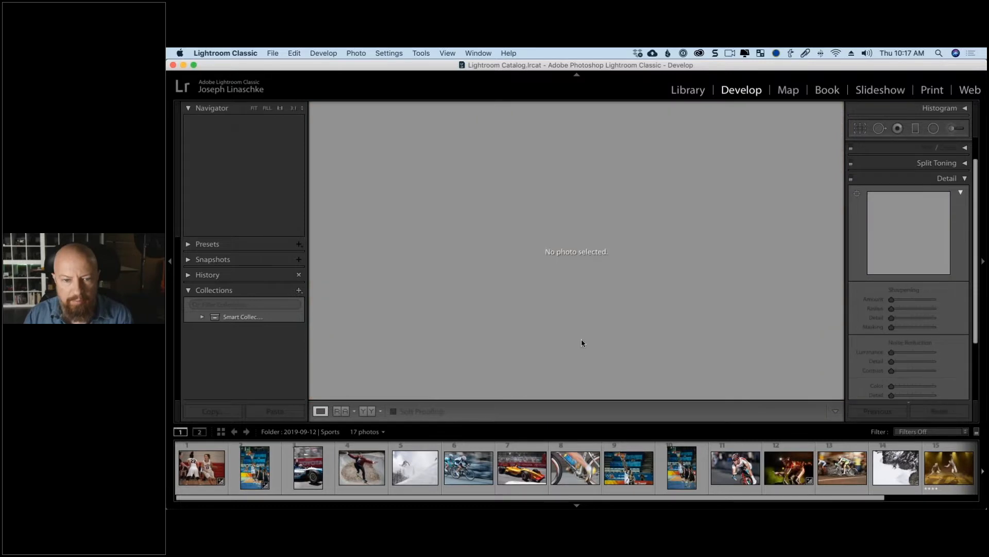
{"action": "left_click", "coordinate": [200, 464]}
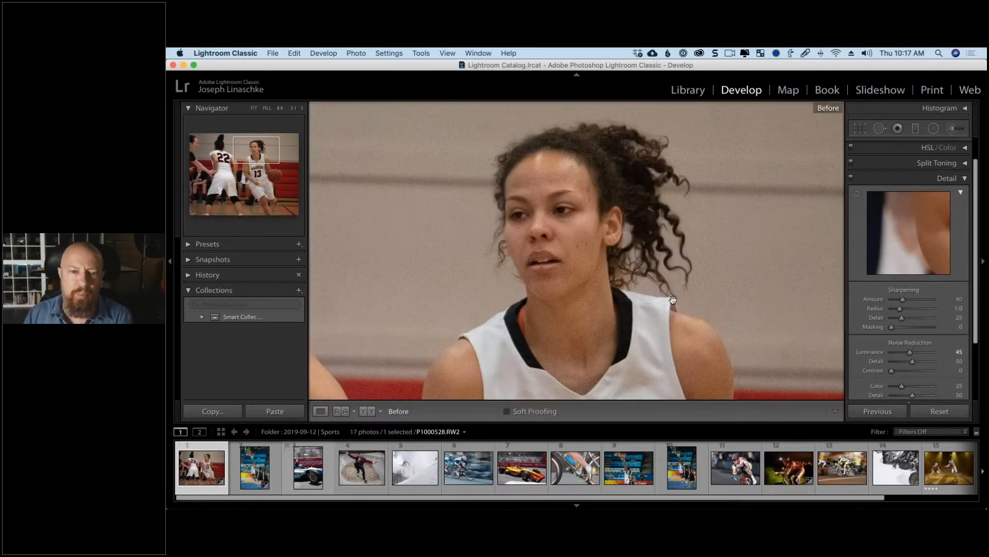
{"action": "key", "text": "backslash"}
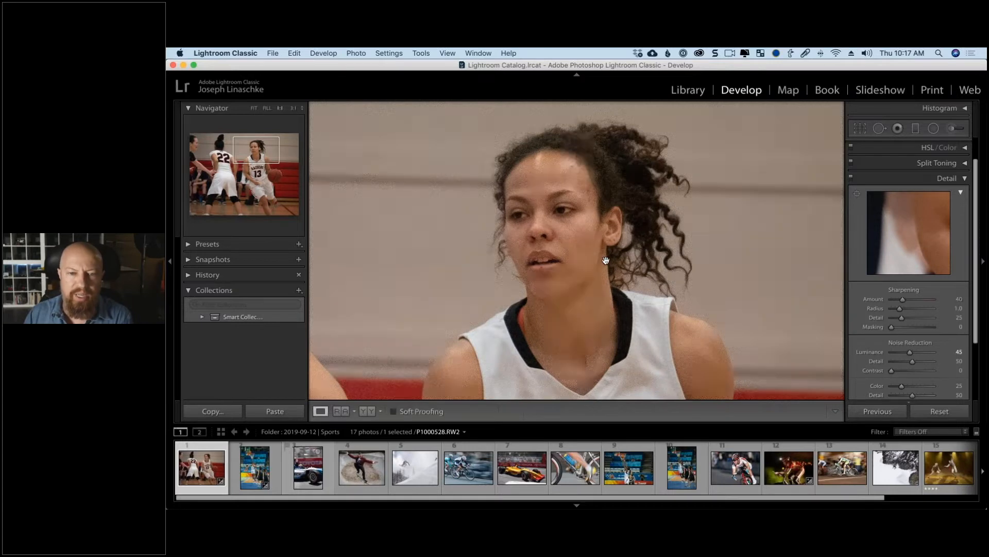
{"action": "key", "text": "backslash"}
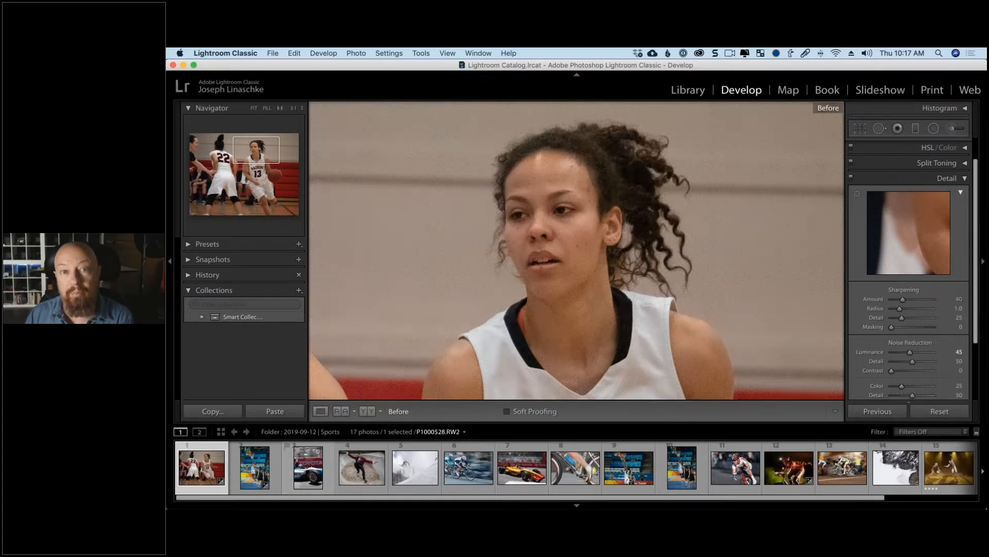
{"action": "key", "text": "backslash"}
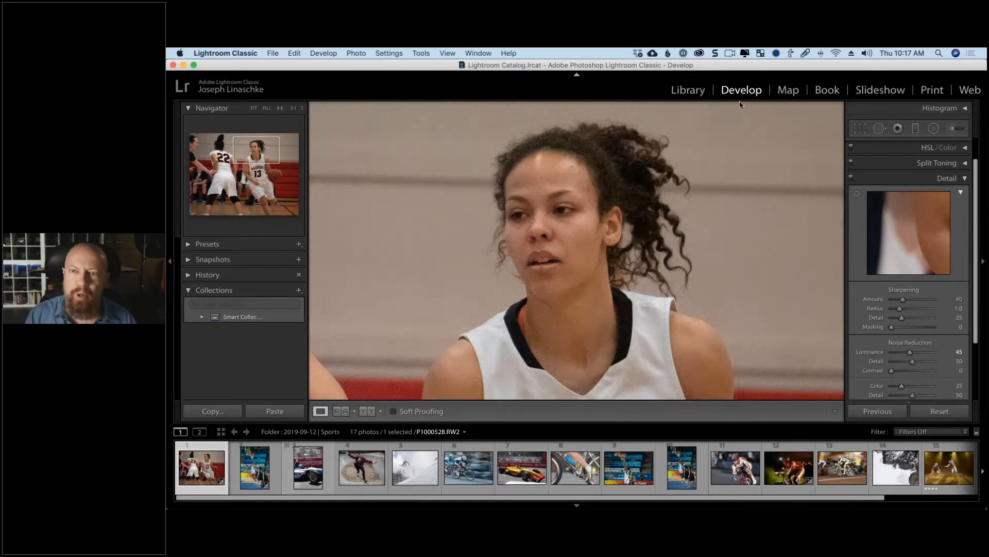
- Start a crop of the full basketball photo that cuts out the person beside player 22 and narrows the opposite side
{"action": "key", "text": "z"}
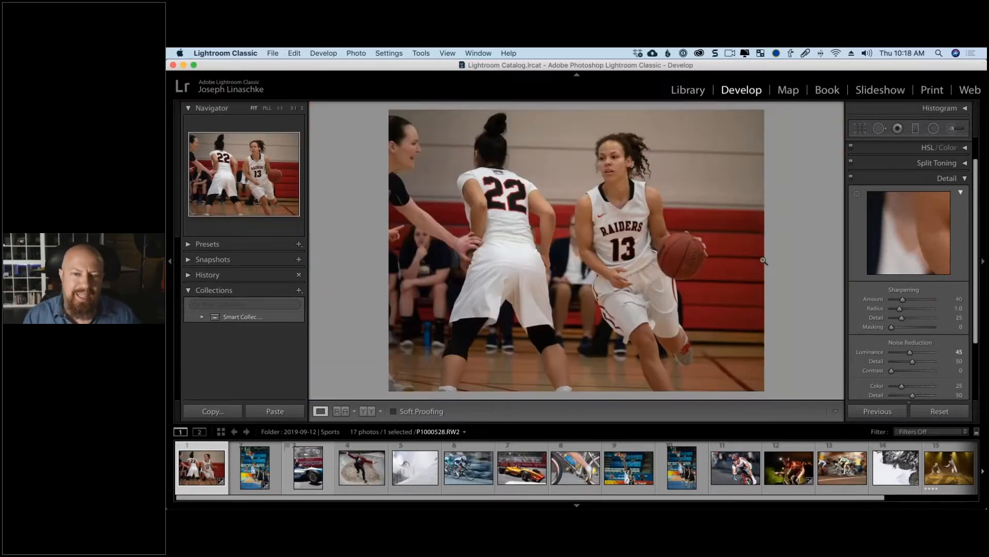
{"action": "left_click", "coordinate": [865, 132]}
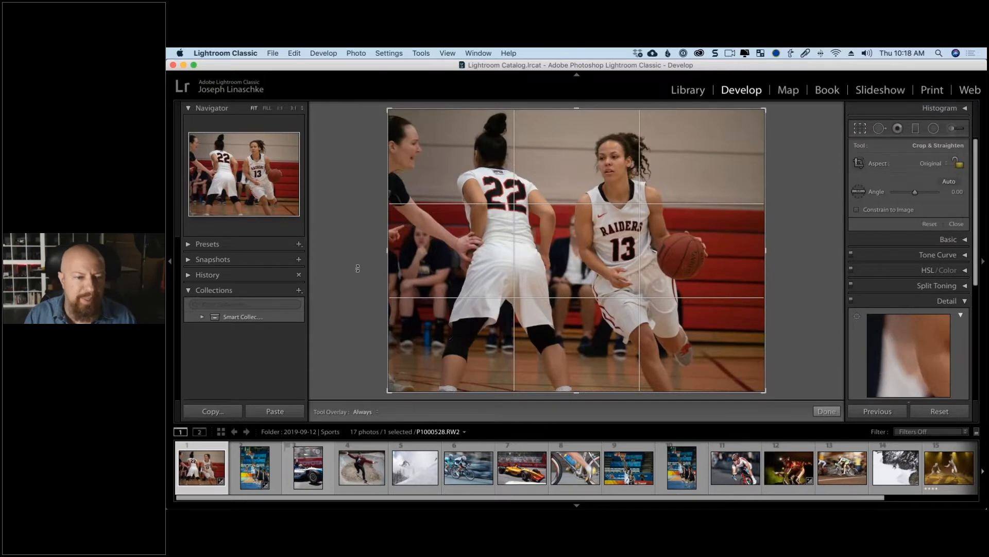
{"action": "left_click_drag", "start_coordinate": [387, 251], "coordinate": [417, 253]}
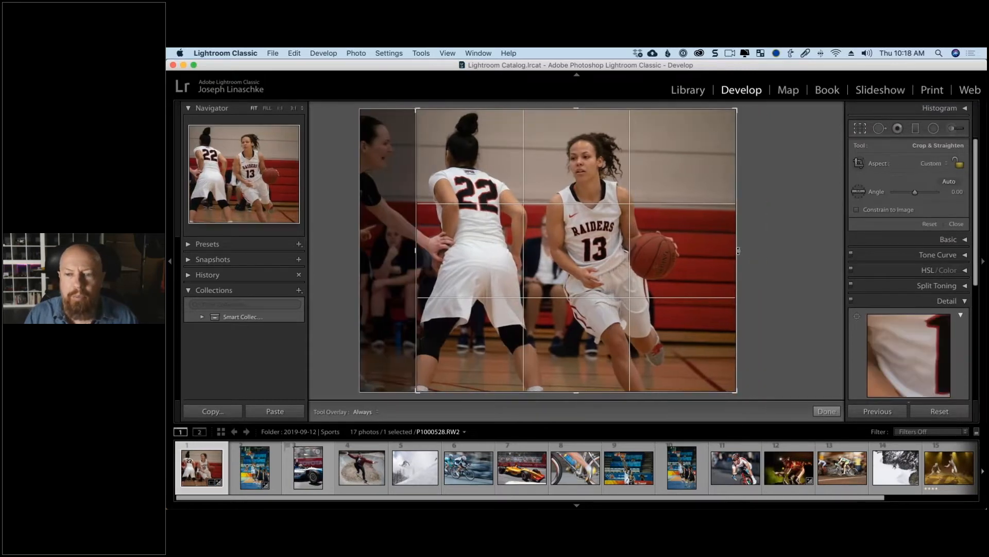
{"action": "mouse_move", "coordinate": [738, 249]}
{"action": "left_mouse_down"}
{"action": "mouse_move", "coordinate": [675, 252]}
{"action": "mouse_move", "coordinate": [720, 255]}
{"action": "left_mouse_up"}
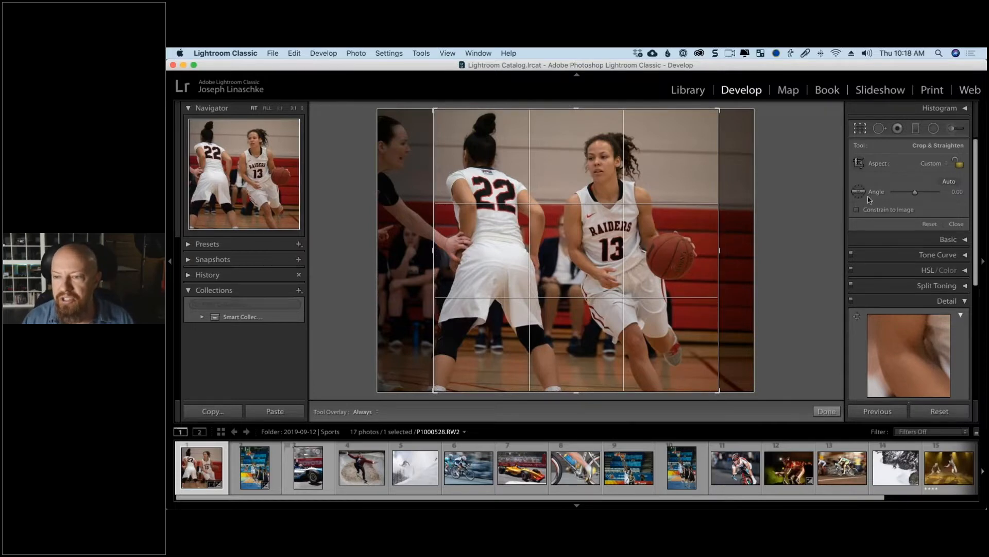
- Try the 4 x 5 / 8 x 10 aspect ratio on the crop, then unlock the ratio and slightly enlarge the frame
{"action": "left_click", "coordinate": [930, 164]}
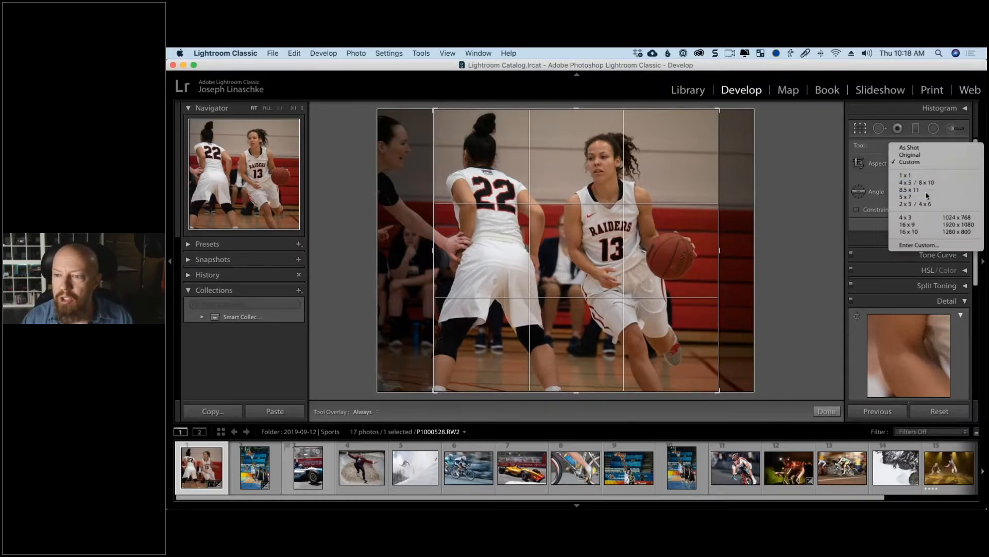
{"action": "left_click", "coordinate": [903, 183]}
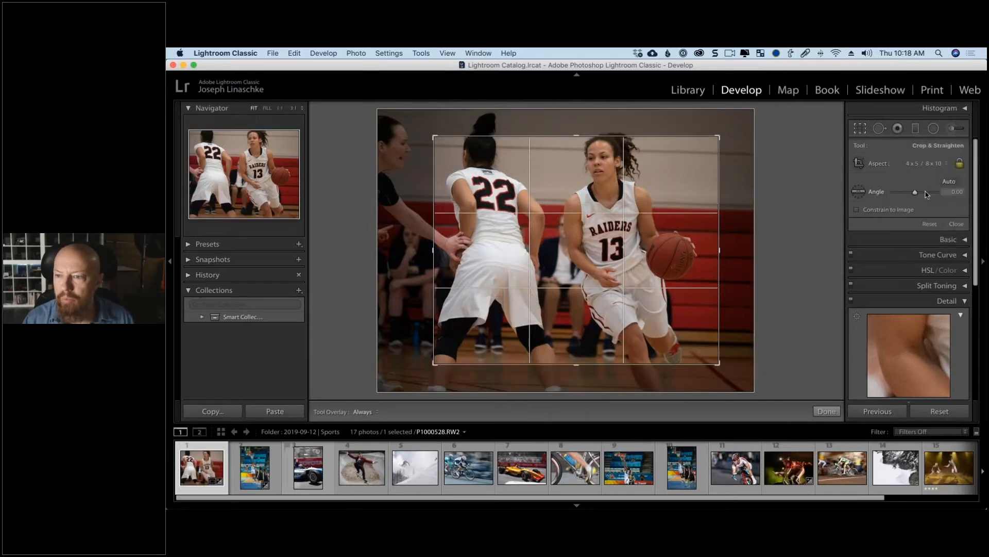
{"action": "left_click", "coordinate": [959, 164]}
{"action": "left_click", "coordinate": [925, 164]}
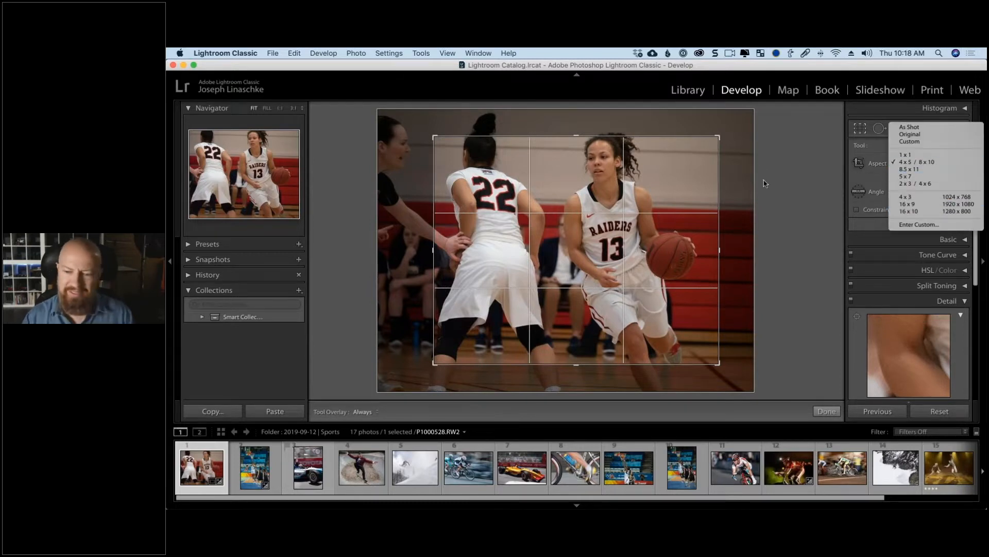
{"action": "left_click", "coordinate": [717, 140]}
{"action": "mouse_move", "coordinate": [719, 138]}
{"action": "left_mouse_down"}
{"action": "mouse_move", "coordinate": [677, 153]}
{"action": "mouse_move", "coordinate": [722, 129]}
{"action": "left_mouse_up"}
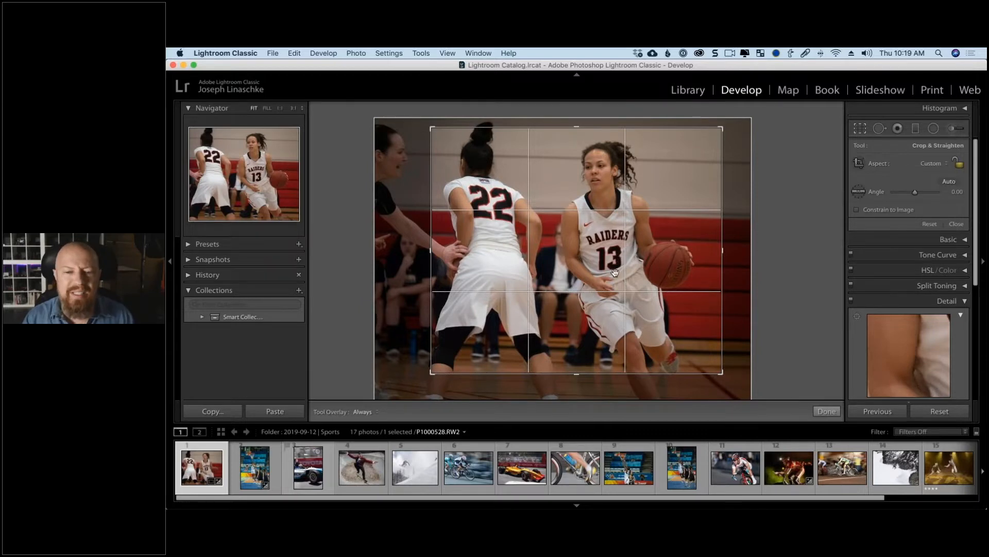
- Keep the Custom aspect, extend the crop to the photo's full height, tighten both sides around the two players and apply it
{"action": "left_click", "coordinate": [931, 165]}
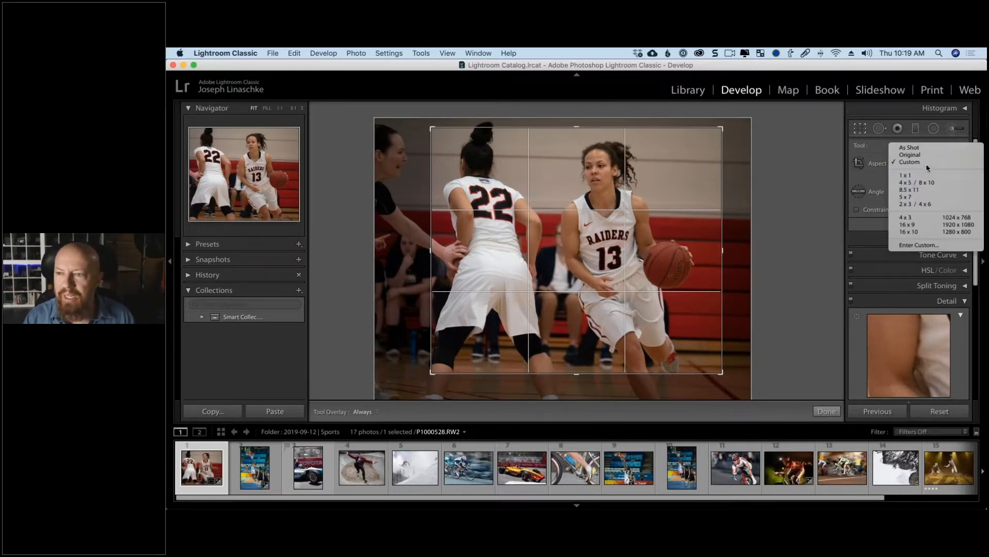
{"action": "left_click", "coordinate": [928, 164]}
{"action": "left_click_drag", "start_coordinate": [432, 375], "coordinate": [420, 398]}
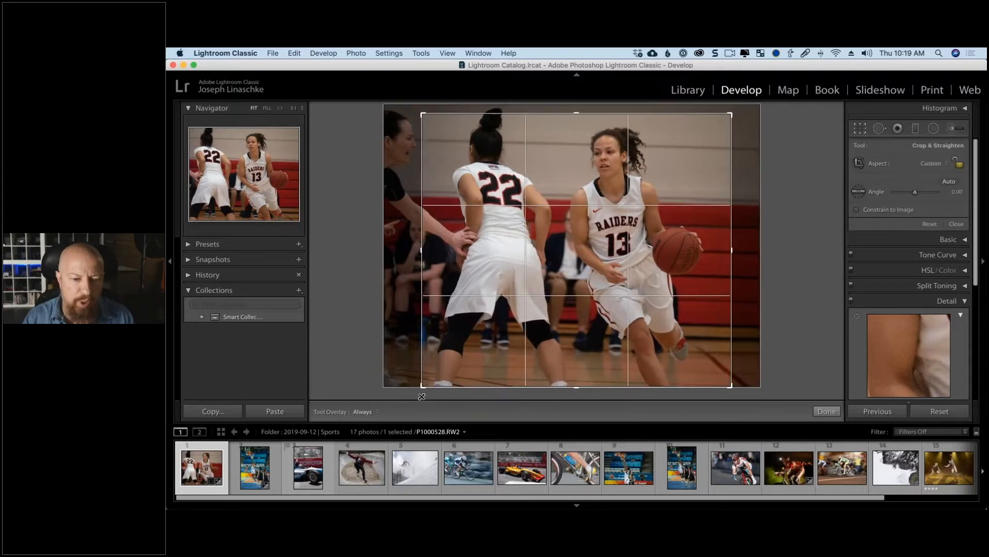
{"action": "left_click_drag", "start_coordinate": [730, 248], "coordinate": [723, 250]}
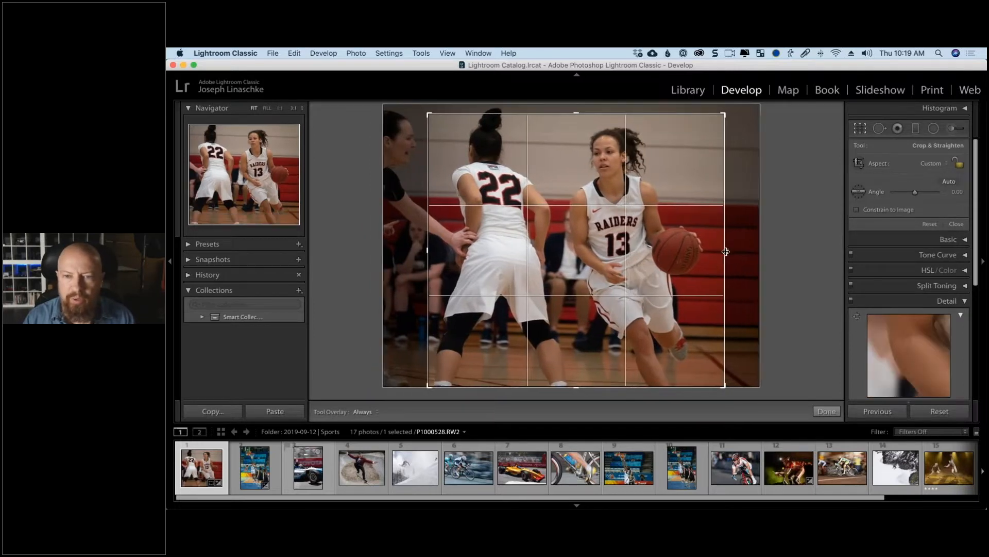
{"action": "left_click_drag", "start_coordinate": [577, 113], "coordinate": [577, 103]}
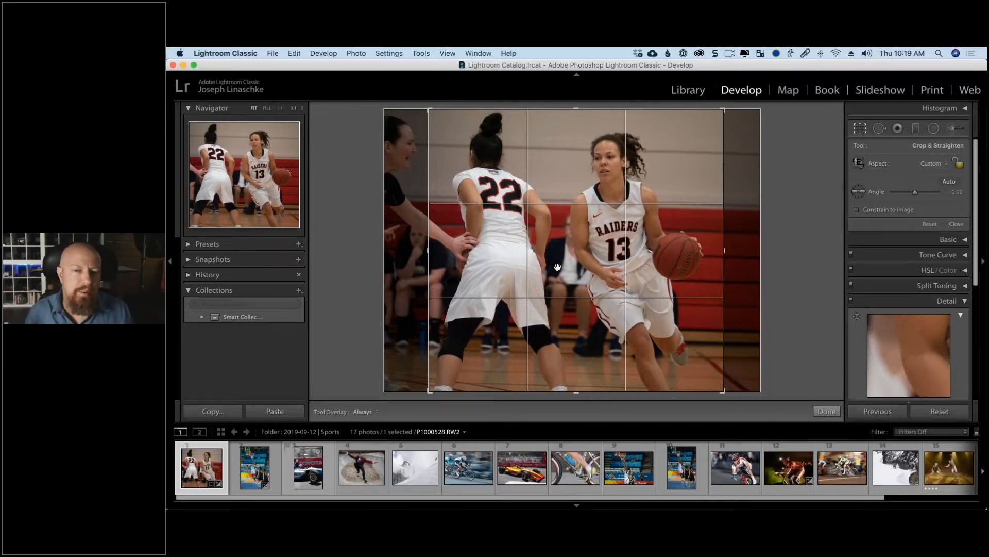
{"action": "key", "text": "Return"}
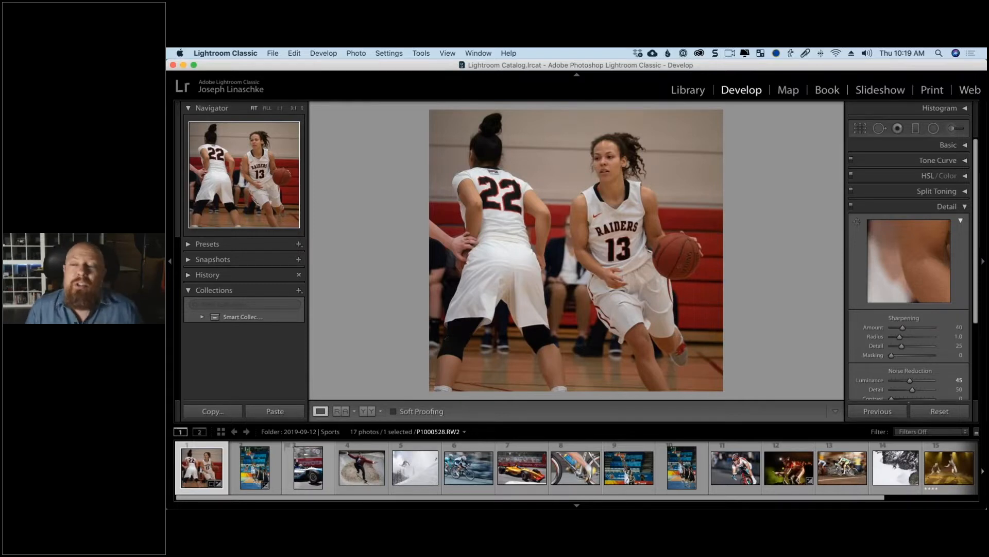
- Straighten the cropped photo along the upper edge of the red bleachers to an angle of -1.48 and apply the crop
{"action": "left_click", "coordinate": [860, 128]}
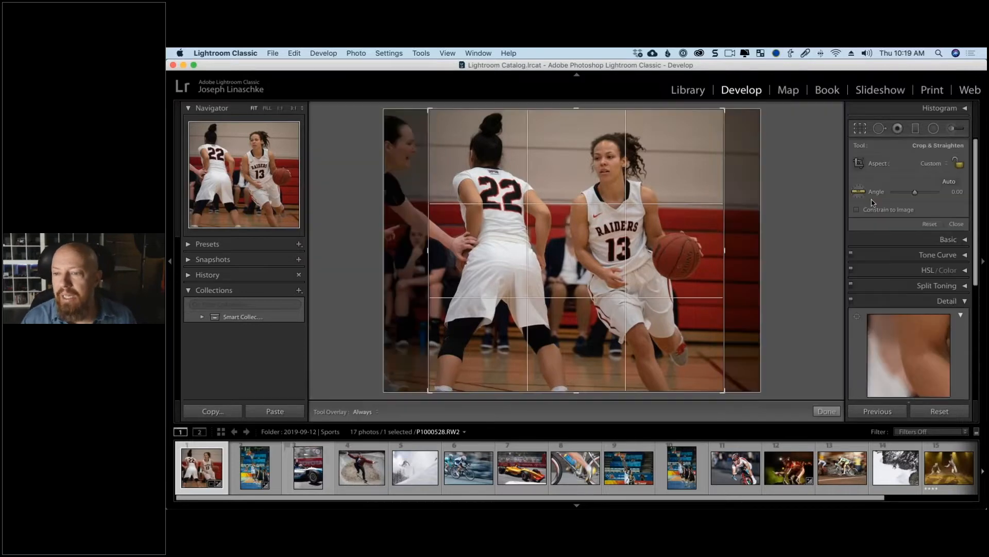
{"action": "left_click", "coordinate": [858, 192]}
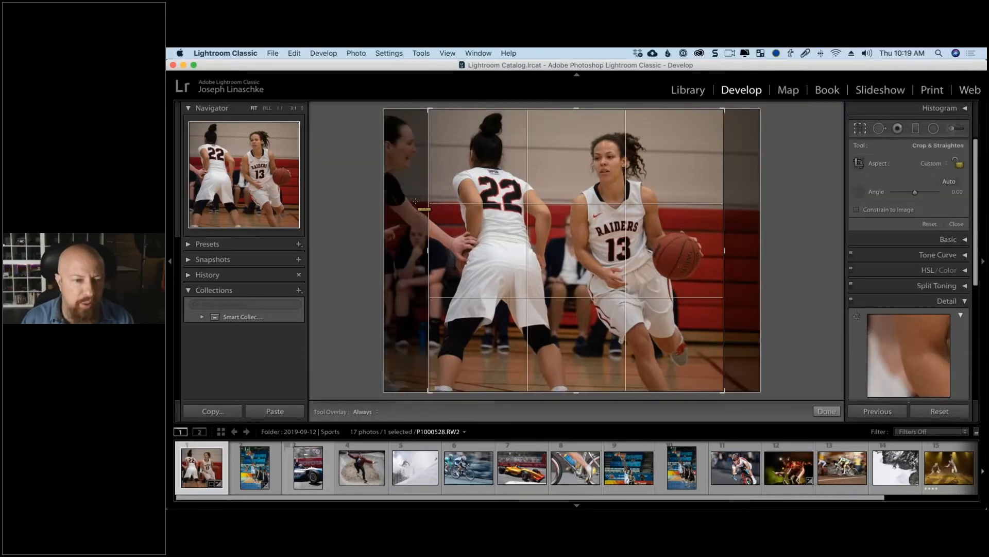
{"action": "left_click_drag", "start_coordinate": [415, 201], "coordinate": [726, 208]}
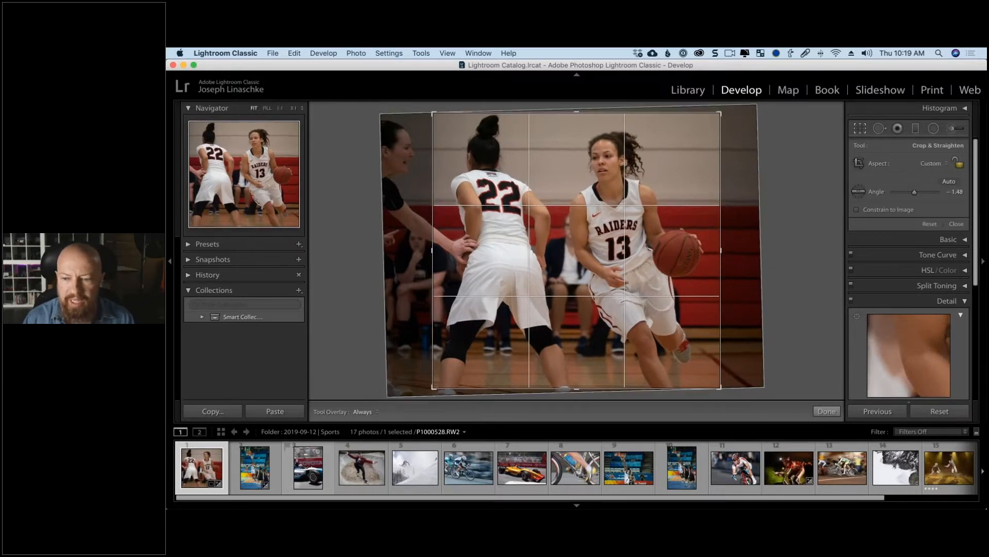
{"action": "left_click", "coordinate": [827, 411]}
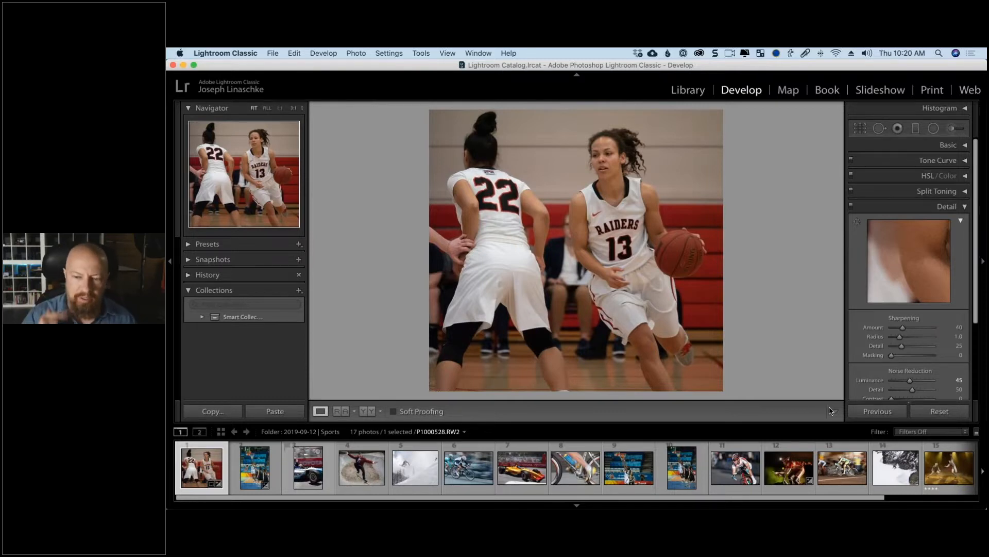
- Send the basketball photo to Color Efex Pro 4 as a TIFF copy with Lightroom adjustments
{"action": "right_click", "coordinate": [577, 216]}
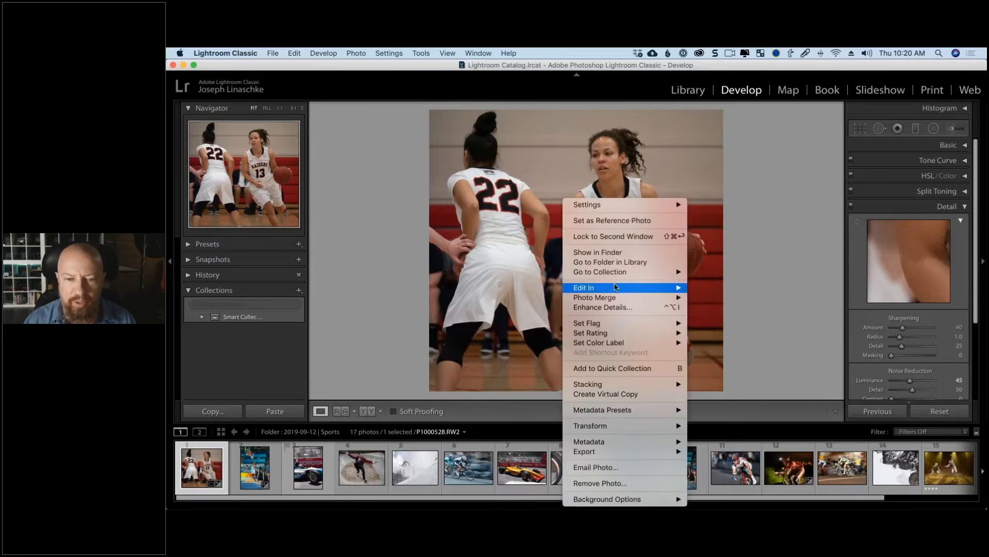
{"action": "mouse_move", "coordinate": [619, 272]}
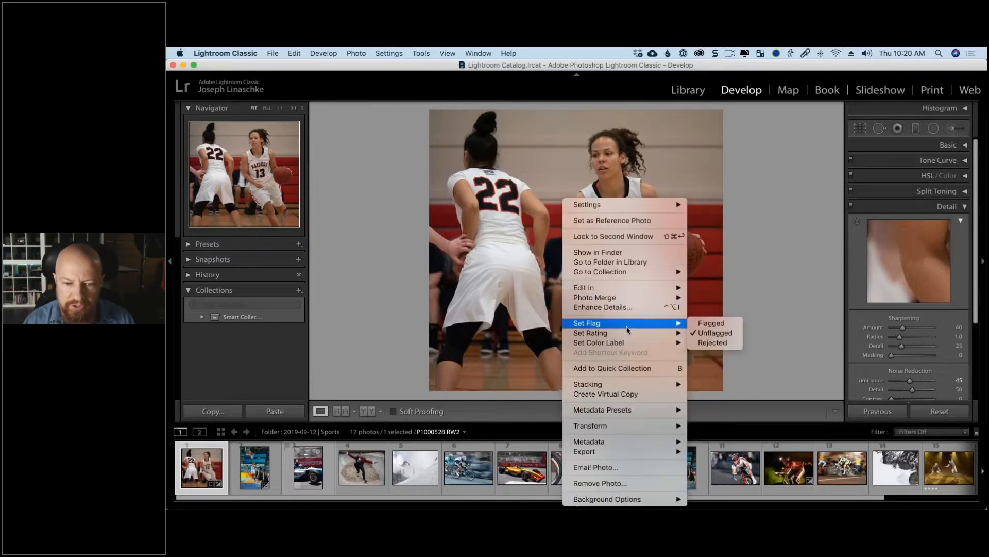
{"action": "mouse_move", "coordinate": [629, 289]}
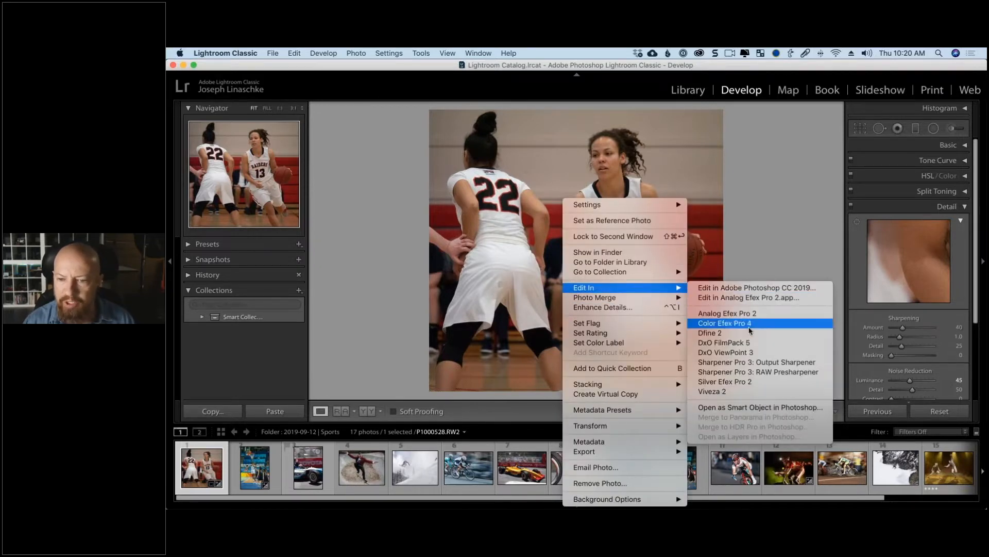
{"action": "left_click", "coordinate": [747, 323]}
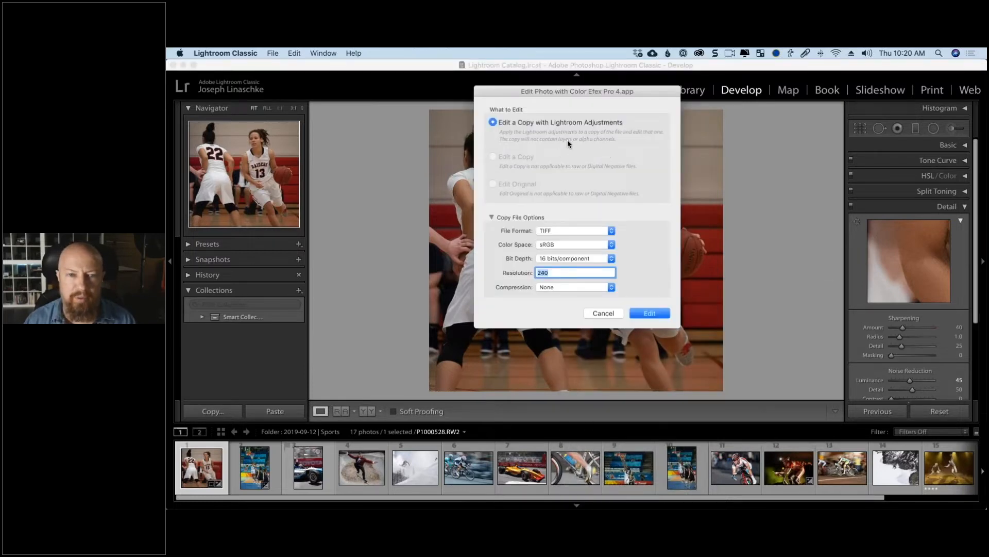
{"action": "left_click", "coordinate": [651, 313]}
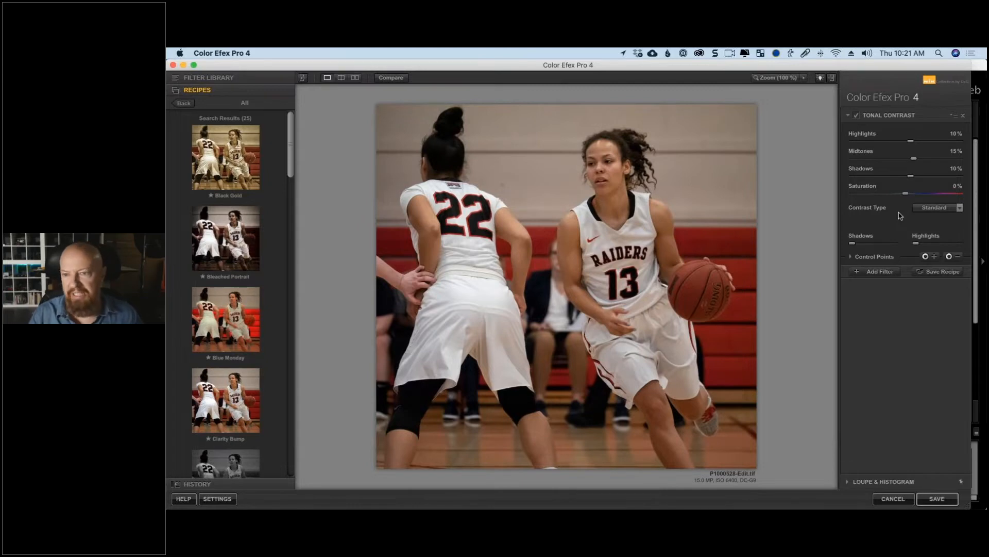
- Return to Color Efex Pro 4 and apply the Clarity Bump recipe to the basketball photo
{"action": "key", "text": "super+Tab"}
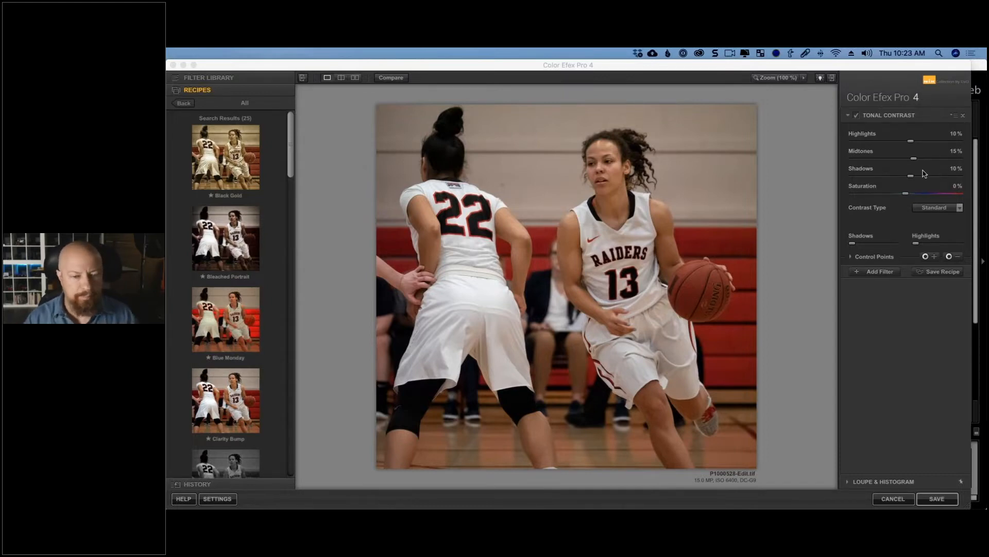
{"action": "left_click", "coordinate": [810, 146]}
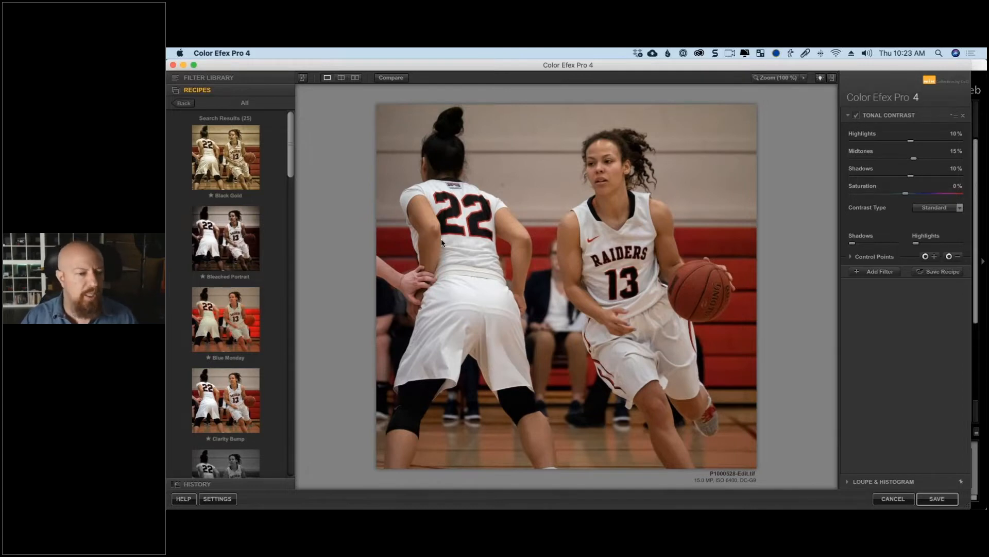
{"action": "left_click_drag", "start_coordinate": [294, 156], "coordinate": [294, 201]}
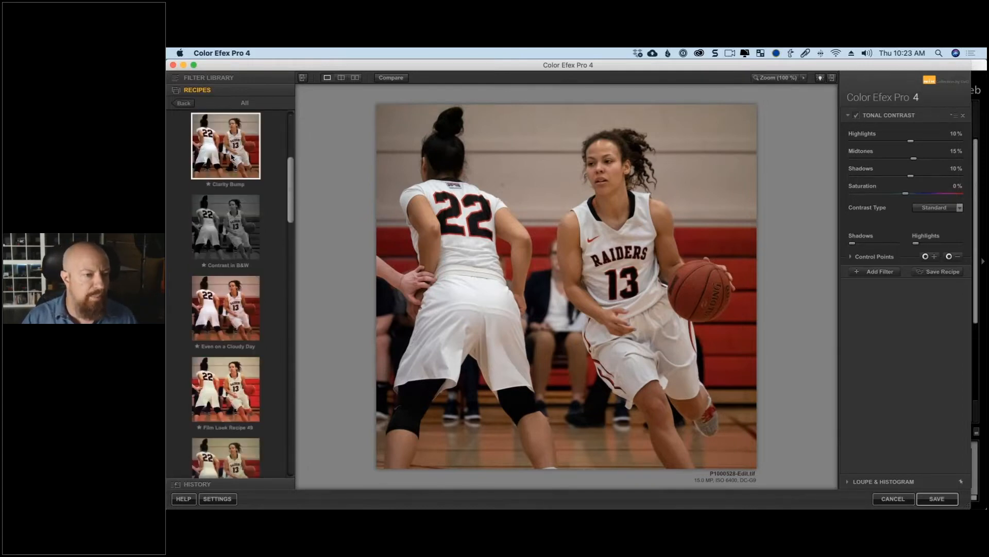
{"action": "left_click", "coordinate": [231, 154]}
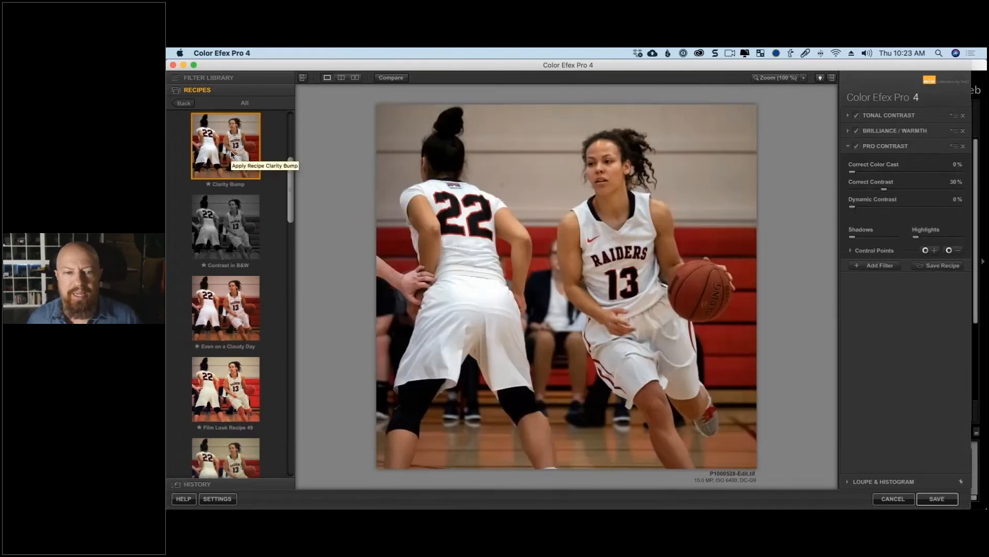
- Compare the basketball photo with the Clarity Bump recipe against its original image
{"action": "left_click", "coordinate": [387, 77]}
{"action": "left_click", "coordinate": [388, 80]}
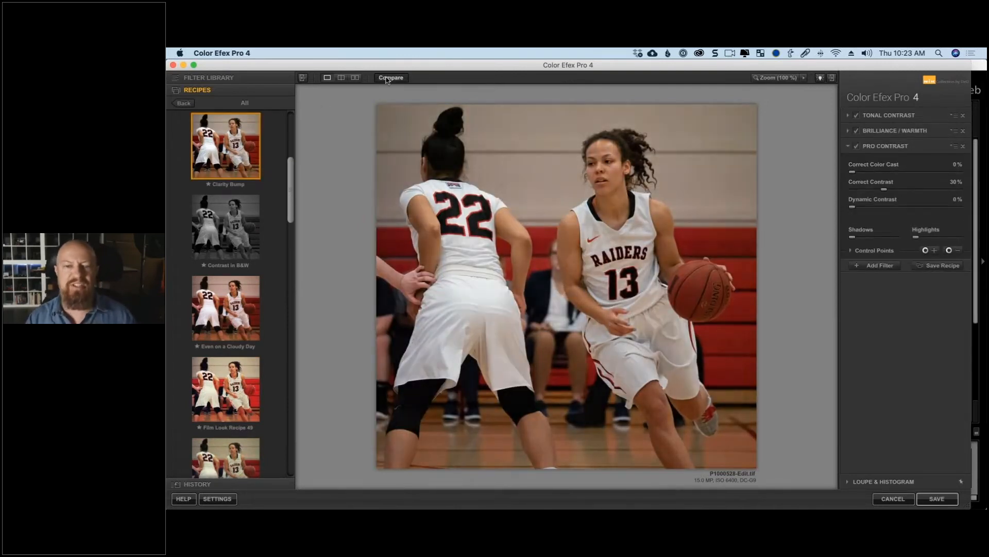
{"action": "left_click", "coordinate": [387, 79]}
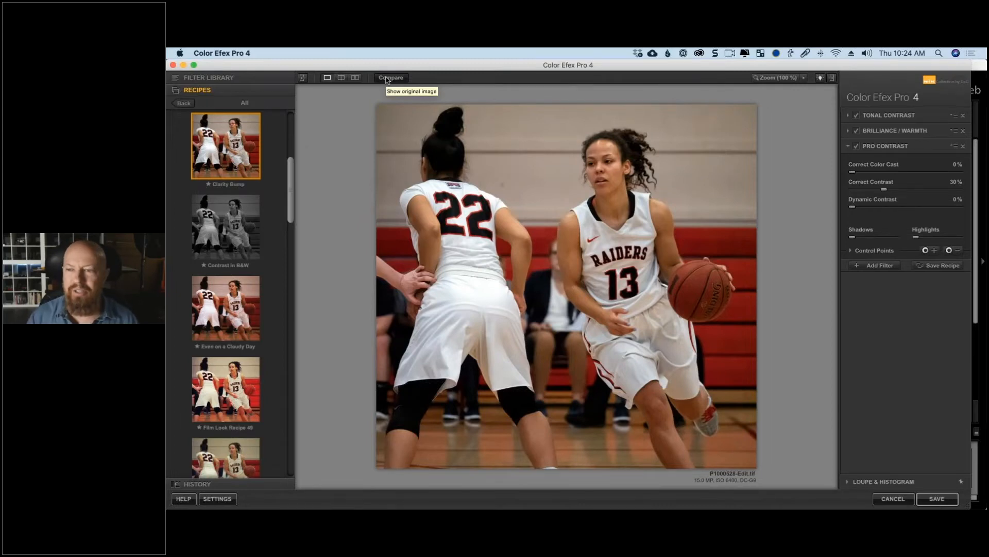
- Add a Vignette: Lens filter to the basketball photo and set its Amount to -6%
{"action": "left_click", "coordinate": [876, 265]}
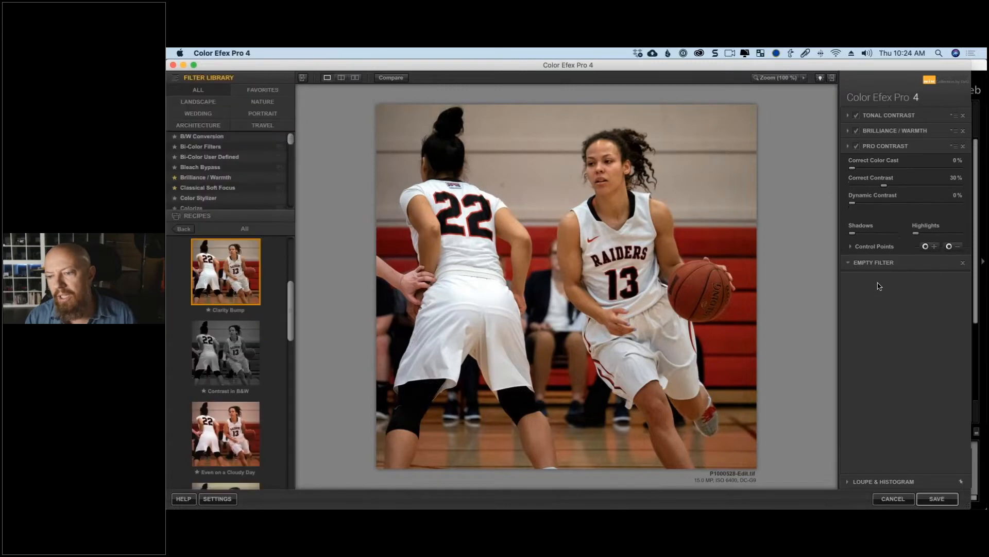
{"action": "left_click_drag", "start_coordinate": [291, 183], "coordinate": [297, 395]}
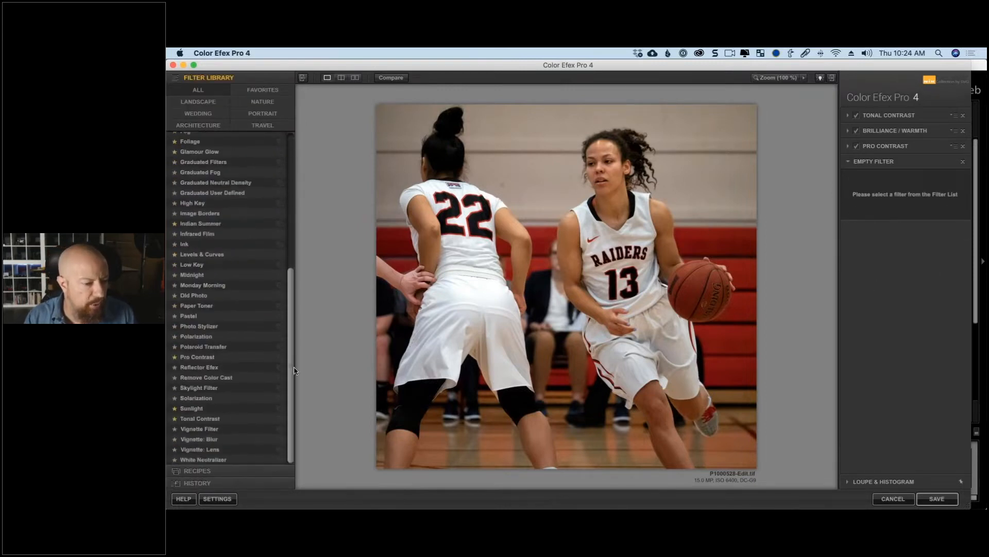
{"action": "left_click", "coordinate": [227, 449]}
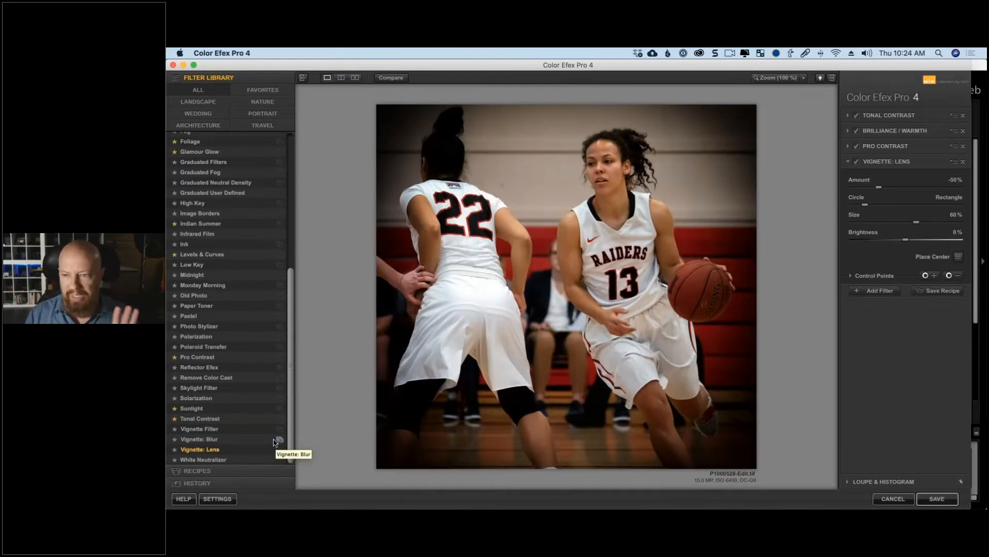
{"action": "left_click_drag", "start_coordinate": [880, 189], "coordinate": [943, 187]}
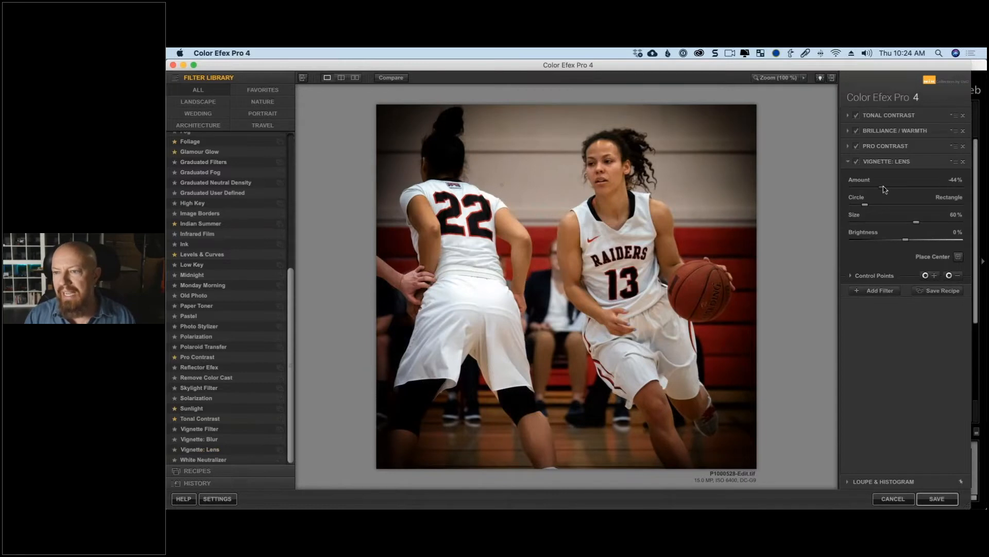
{"action": "left_click_drag", "start_coordinate": [882, 189], "coordinate": [916, 189]}
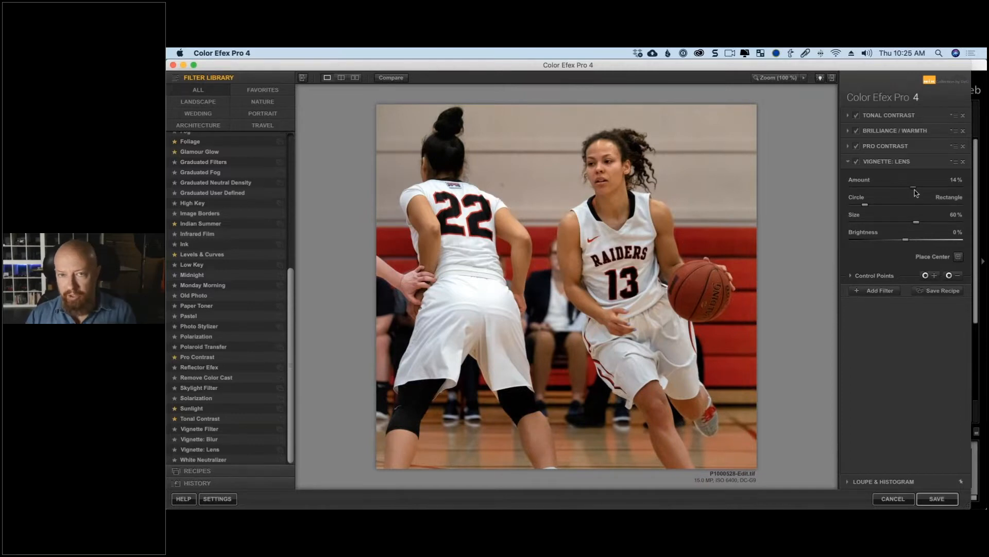
{"action": "left_click_drag", "start_coordinate": [916, 193], "coordinate": [906, 195]}
- Compare the basketball photo with and without the Vignette: Lens effect, leaving the filter enabled
{"action": "left_click", "coordinate": [858, 163]}
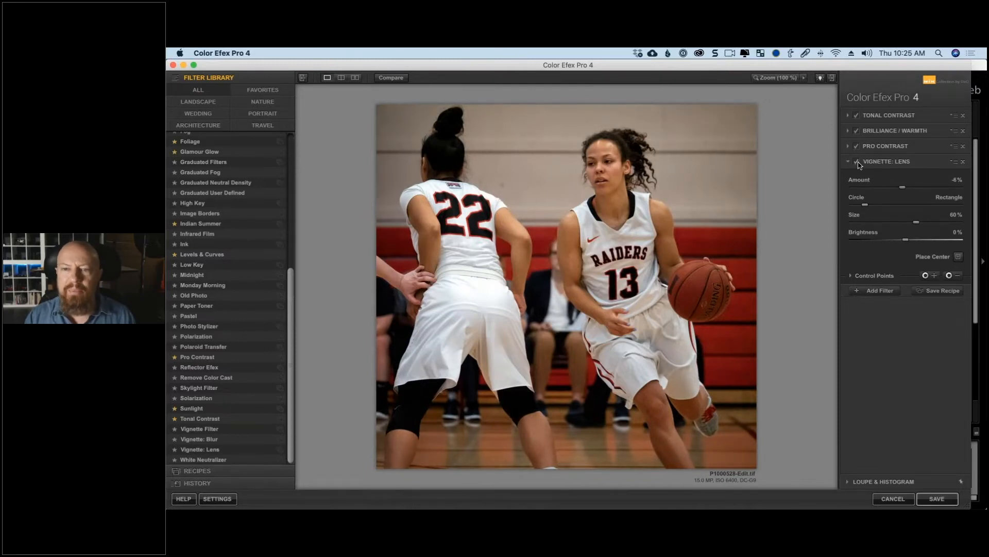
{"action": "left_click", "coordinate": [858, 163]}
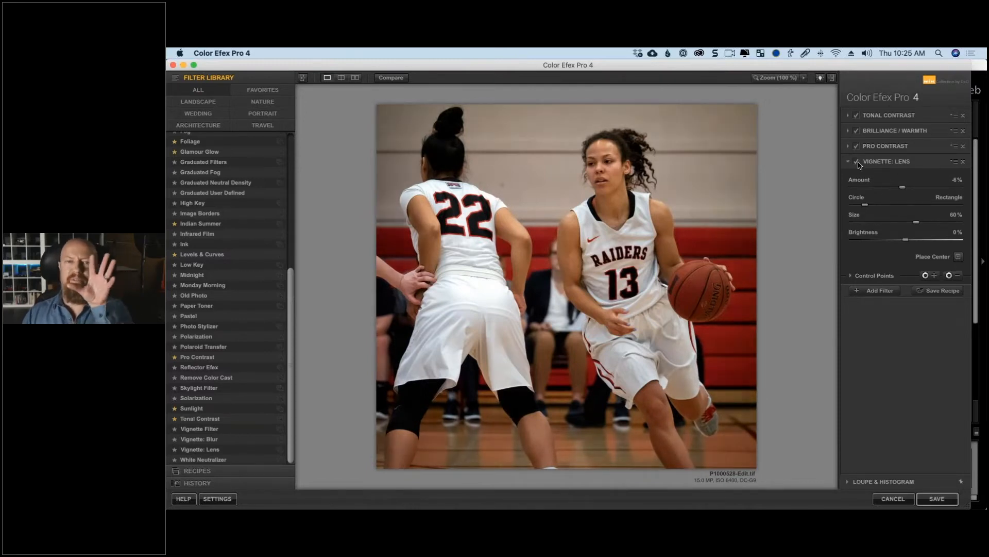
{"action": "left_click", "coordinate": [858, 163]}
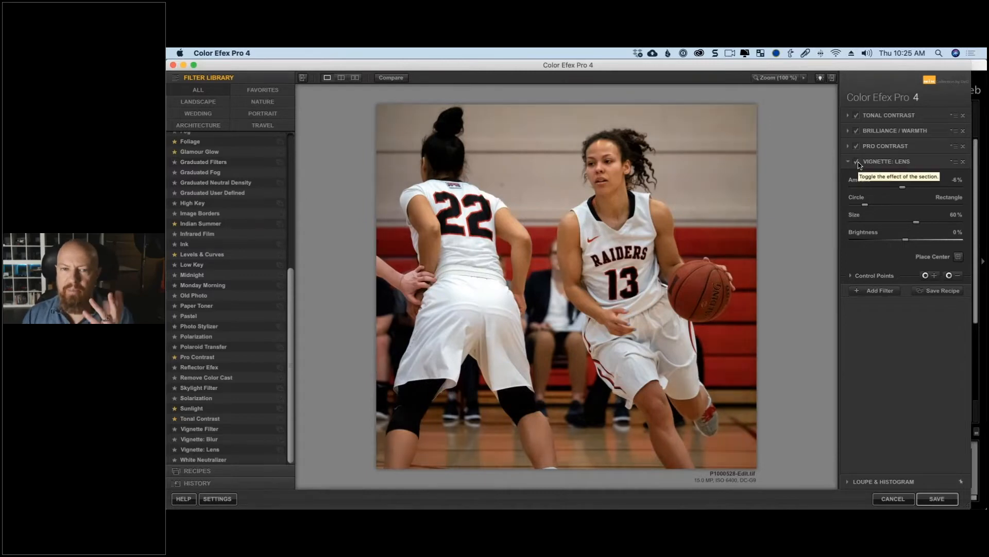
{"action": "left_click", "coordinate": [858, 163]}
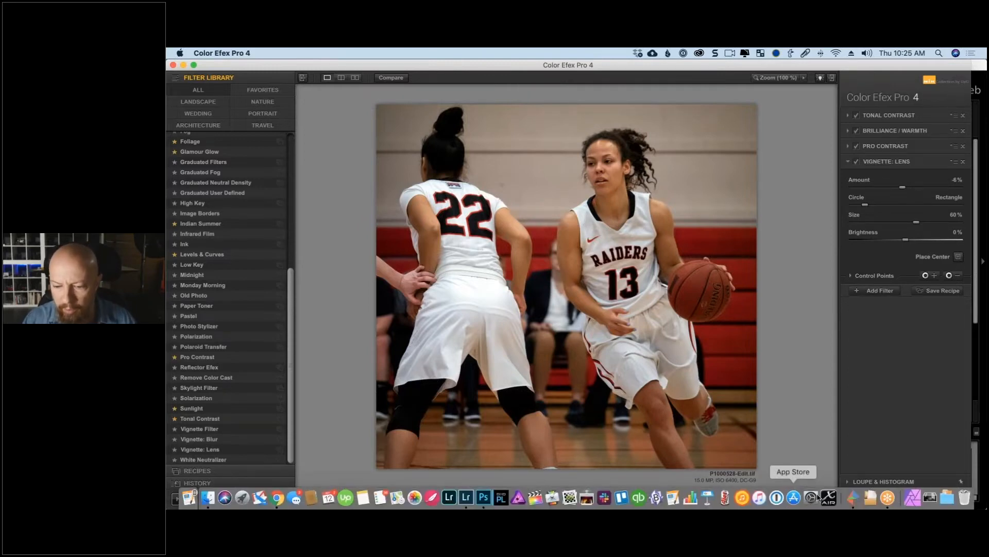
- View the Display options, including cursor size, under Accessibility in macOS System Preferences, and quit the preferences
{"action": "left_click", "coordinate": [814, 501]}
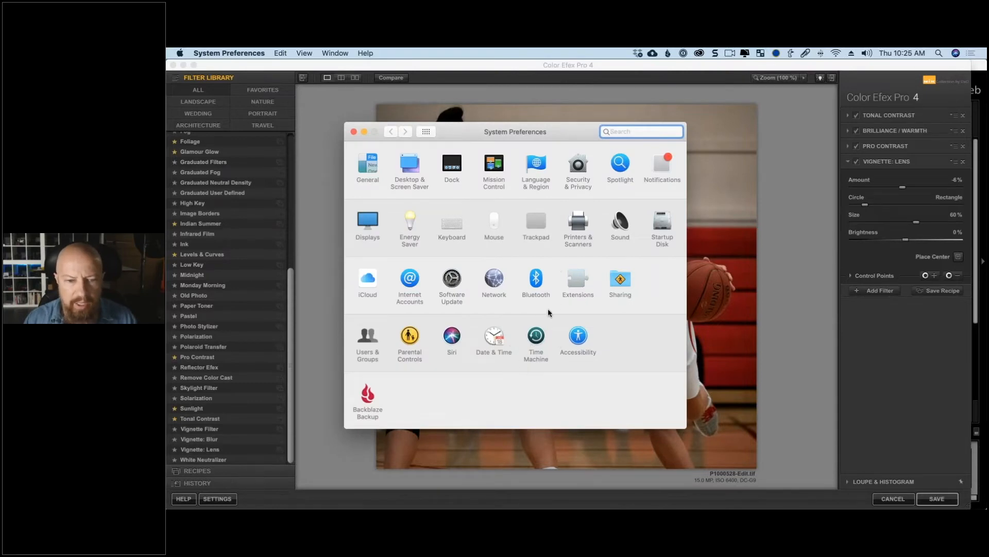
{"action": "left_click", "coordinate": [580, 338]}
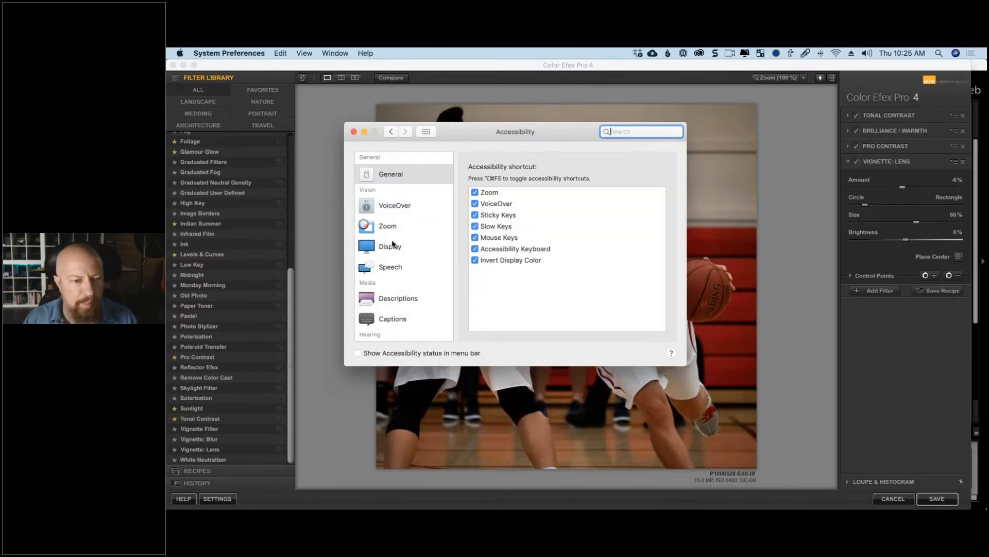
{"action": "left_click", "coordinate": [392, 245]}
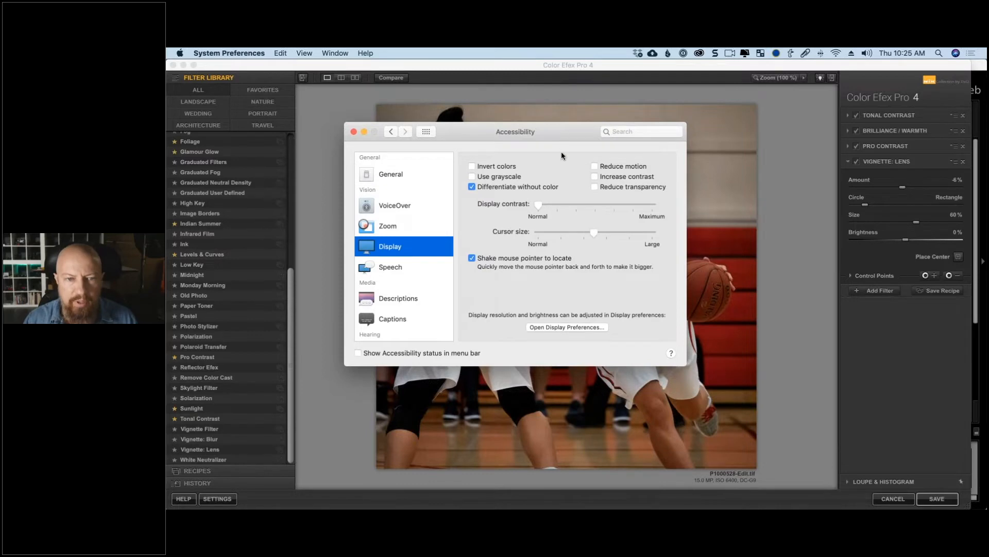
{"action": "key", "text": "super+q"}
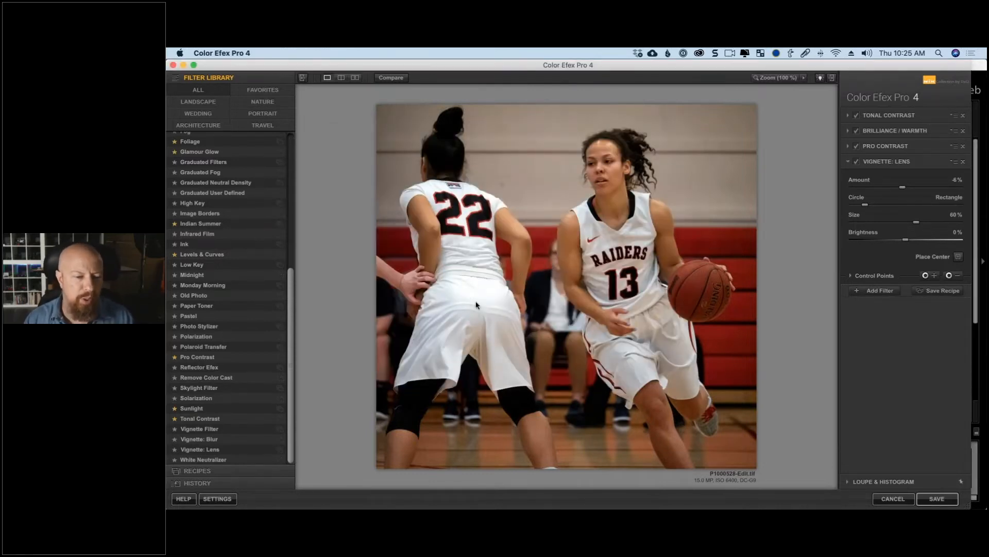
- Add a Levels & Curves filter below the lens vignette
{"action": "left_click", "coordinate": [880, 290]}
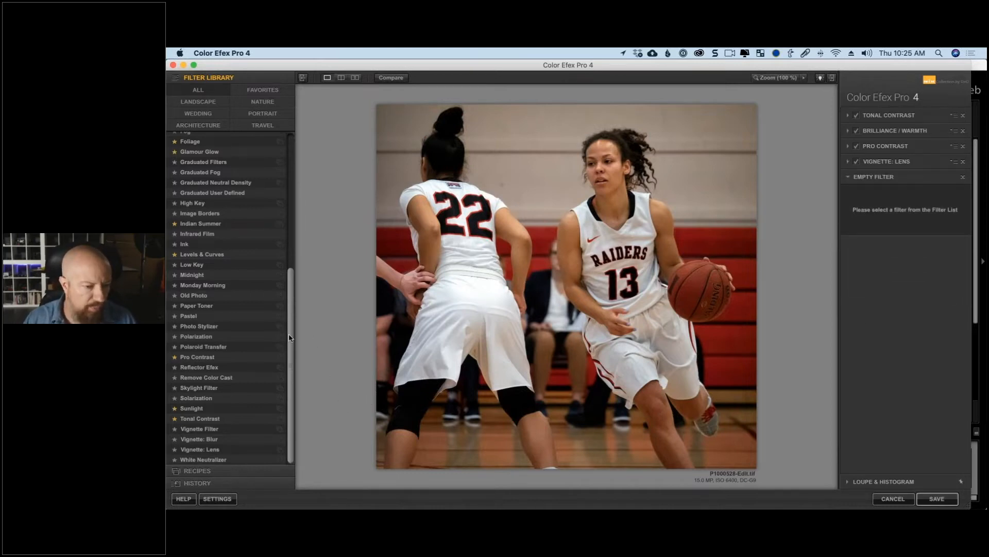
{"action": "left_click", "coordinate": [224, 256]}
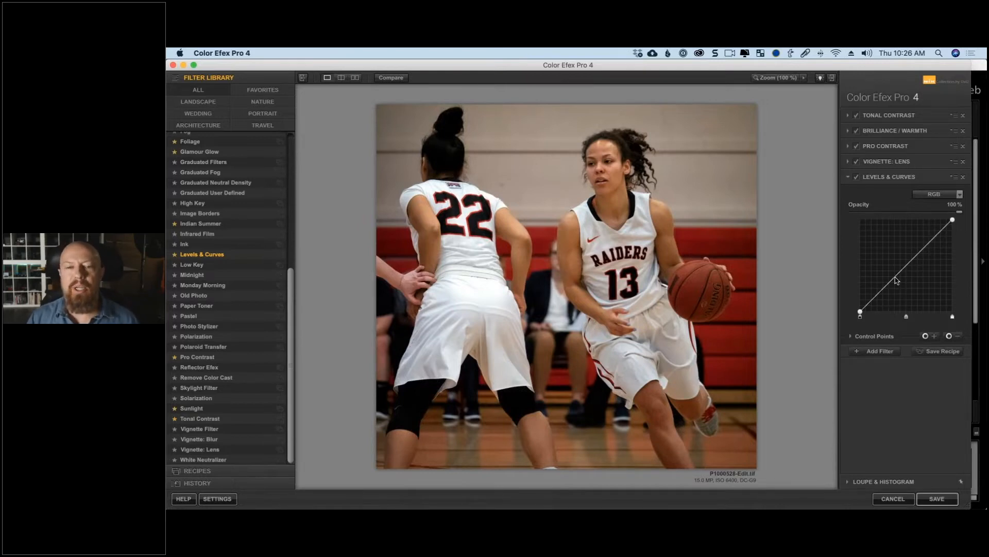
{"action": "left_click_drag", "start_coordinate": [895, 278], "coordinate": [911, 263]}
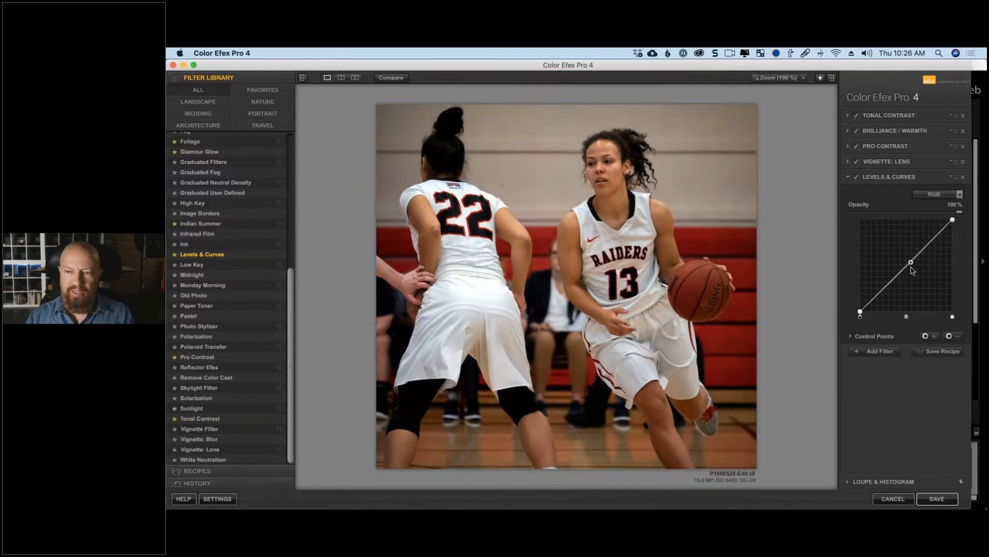
{"action": "left_click_drag", "start_coordinate": [911, 262], "coordinate": [913, 275]}
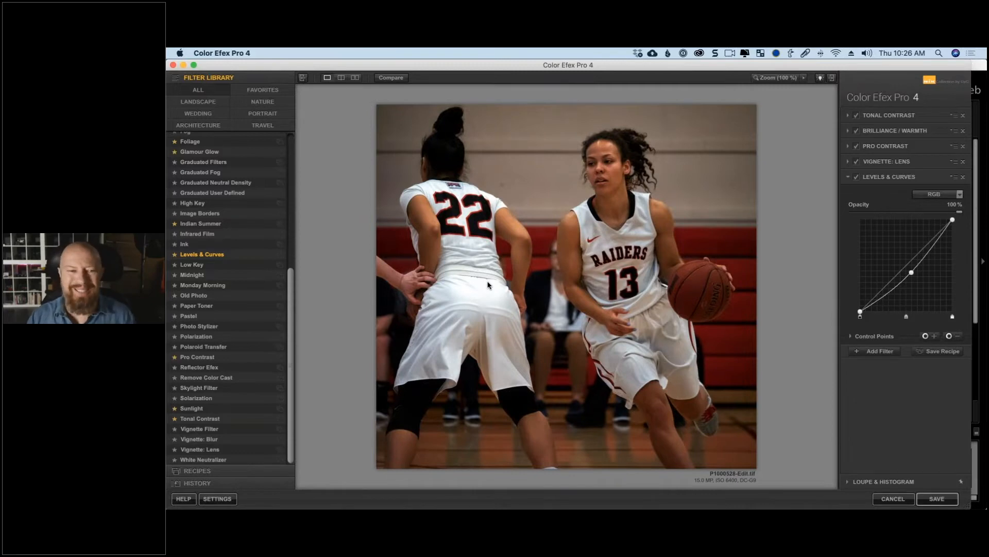
{"action": "double_click", "coordinate": [912, 273]}
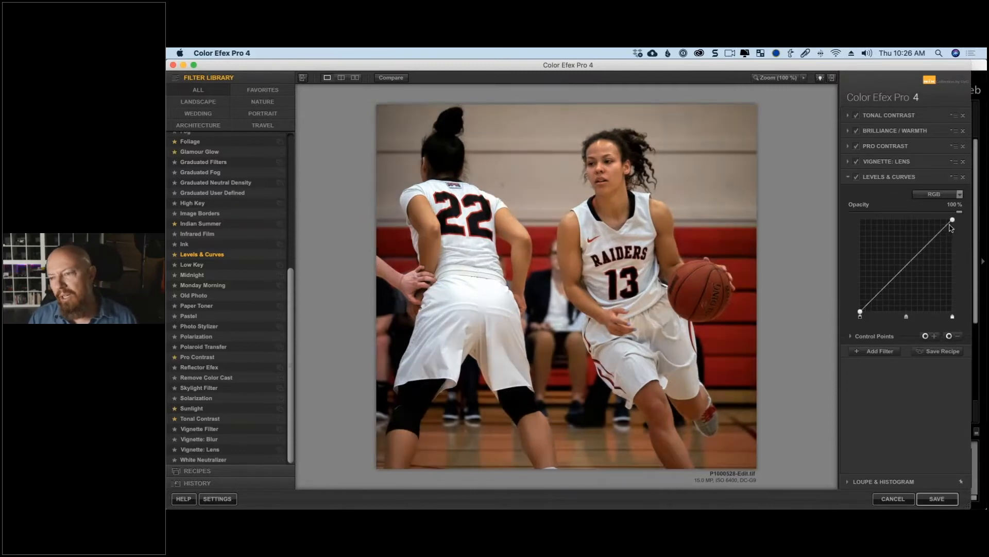
- Darken the photo by lowering the white endpoint of the RGB curve moderately below its original position
{"action": "mouse_move", "coordinate": [944, 228]}
{"action": "left_mouse_down"}
{"action": "mouse_move", "coordinate": [932, 248]}
{"action": "mouse_move", "coordinate": [952, 221]}
{"action": "left_mouse_up"}
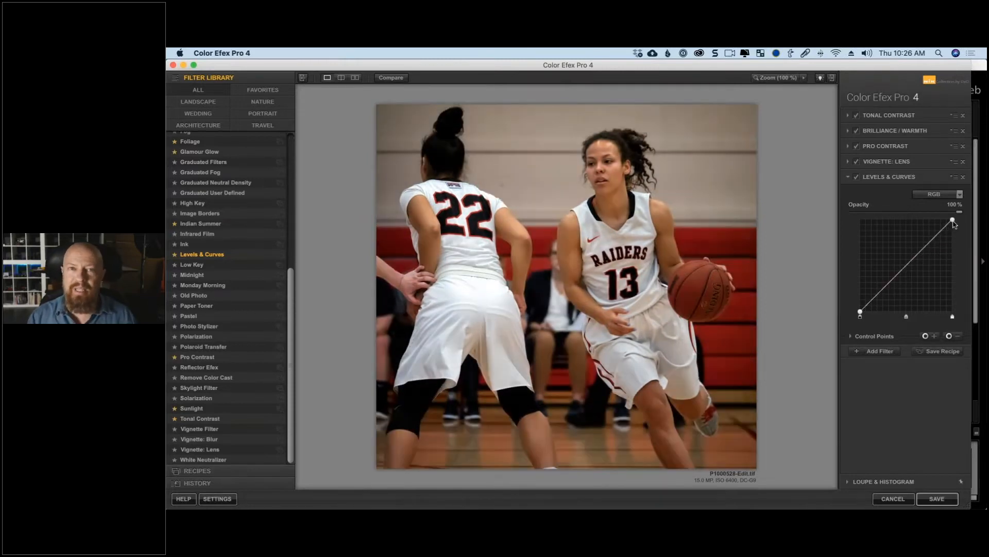
{"action": "left_click_drag", "start_coordinate": [953, 220], "coordinate": [960, 233]}
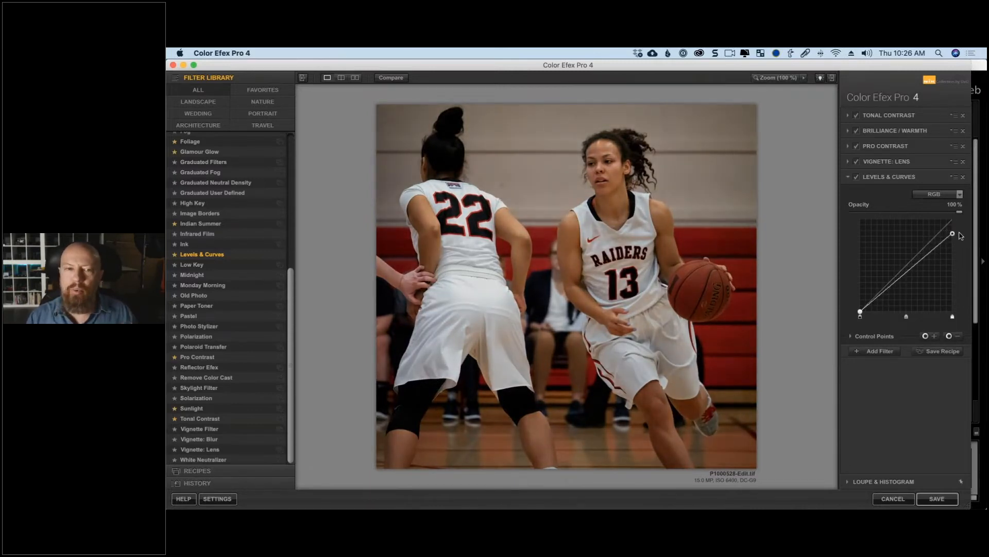
{"action": "left_click_drag", "start_coordinate": [960, 232], "coordinate": [961, 234]}
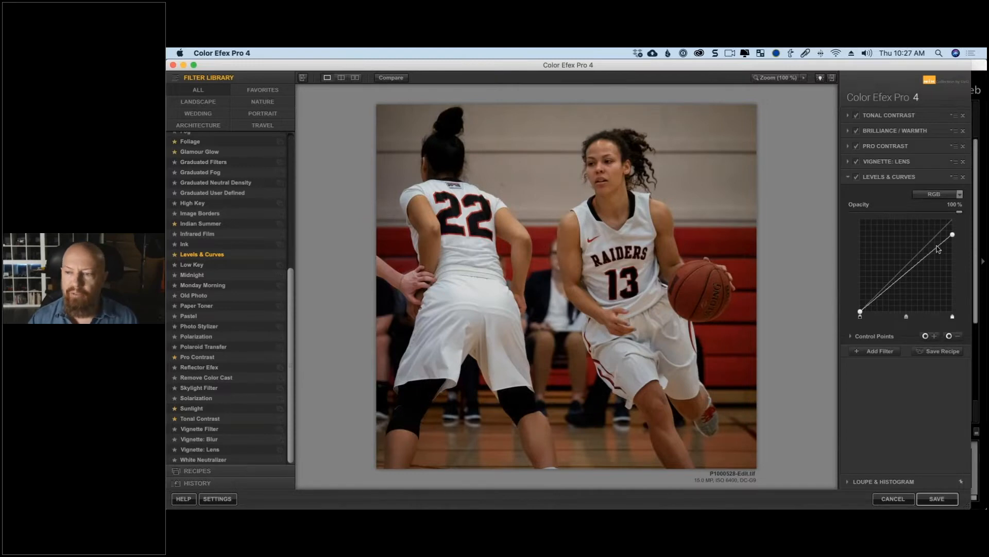
- Place a negative control point on player 13's white jersey for Levels & Curves and display its mask
{"action": "left_click", "coordinate": [951, 336]}
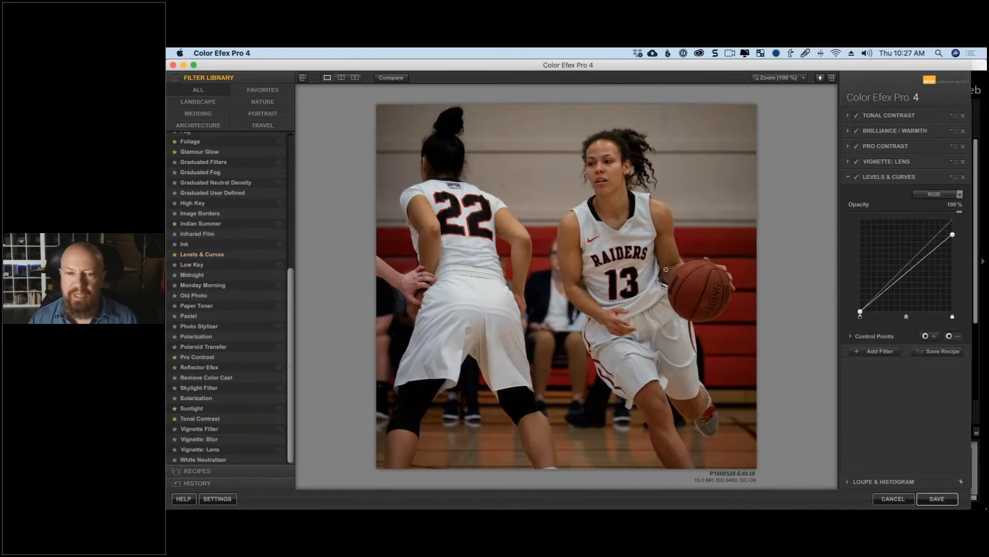
{"action": "left_click", "coordinate": [610, 241]}
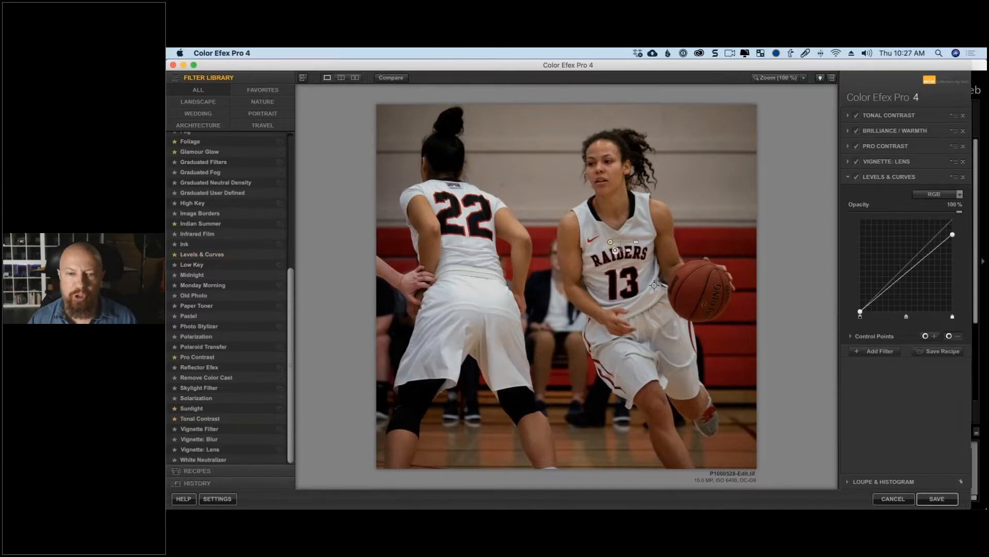
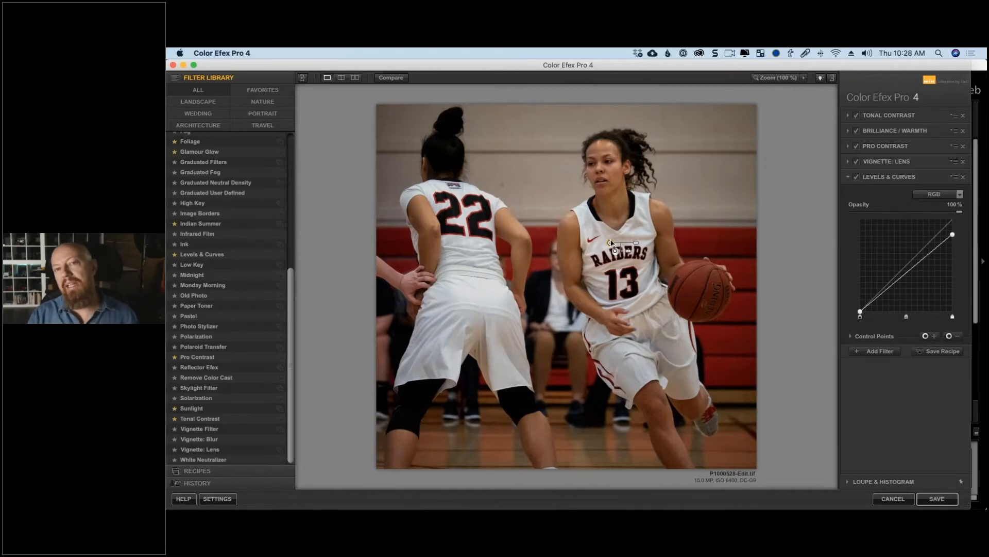
{"action": "left_click", "coordinate": [851, 336]}
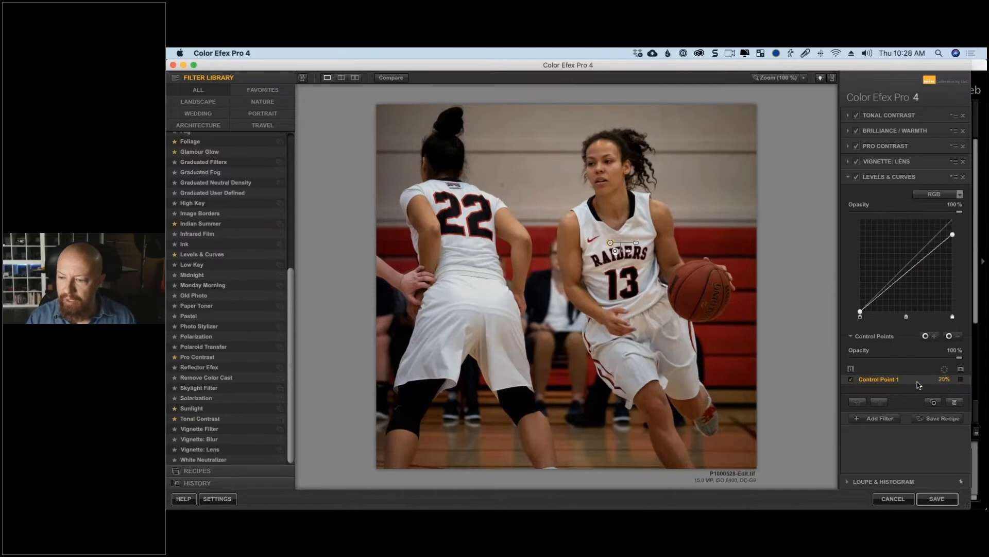
{"action": "left_click", "coordinate": [961, 380]}
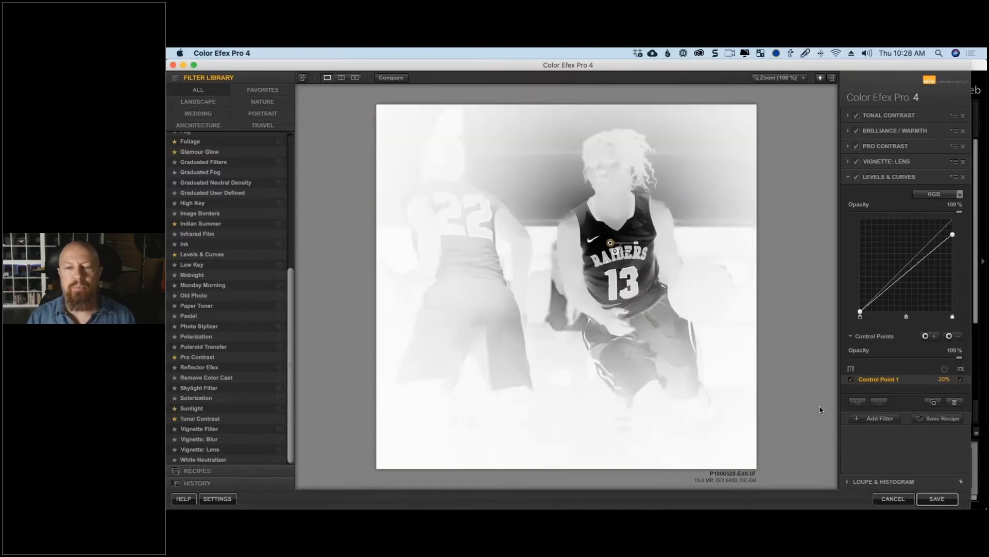
- Test larger and smaller areas for the jersey control point and set its size to 13%
{"action": "mouse_move", "coordinate": [613, 244]}
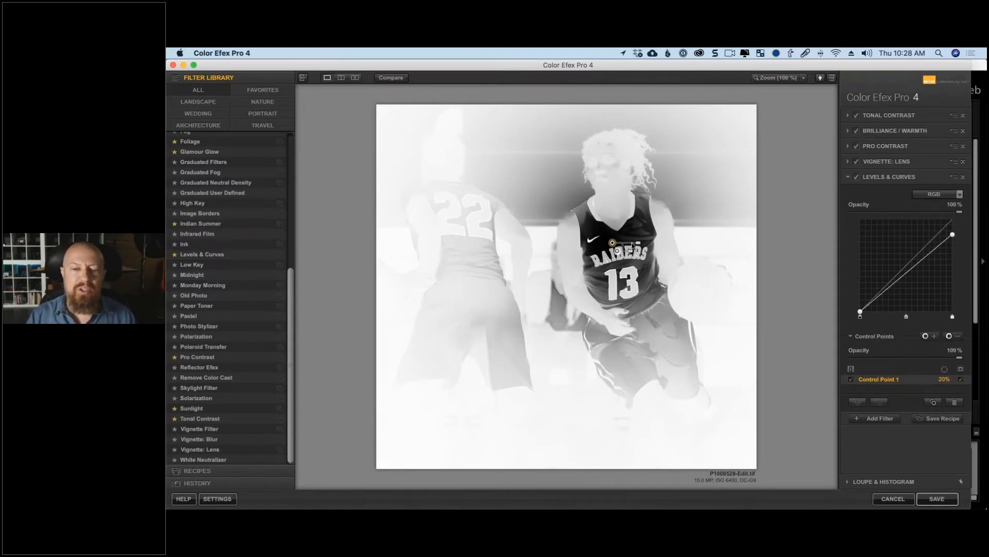
{"action": "left_click_drag", "start_coordinate": [639, 246], "coordinate": [665, 251]}
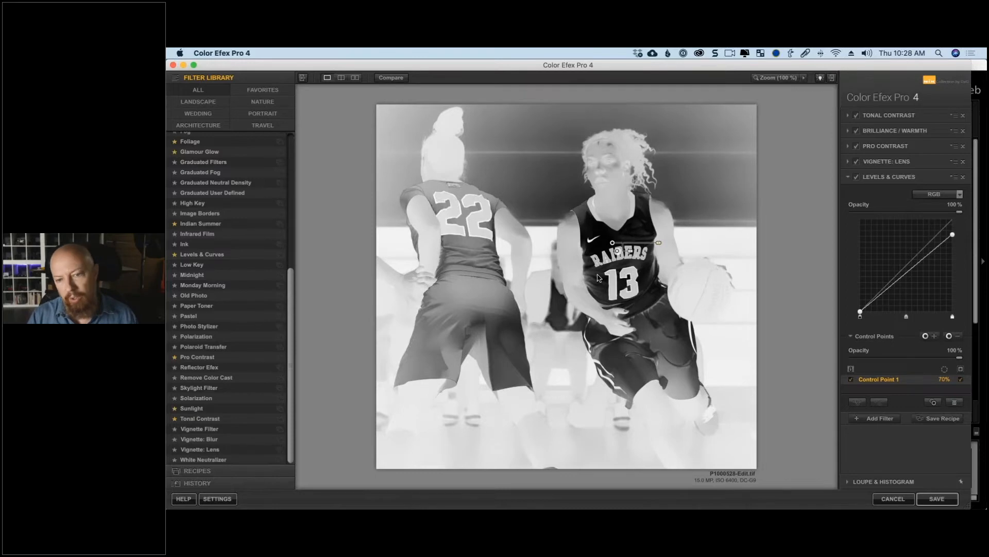
{"action": "left_click_drag", "start_coordinate": [658, 248], "coordinate": [613, 242]}
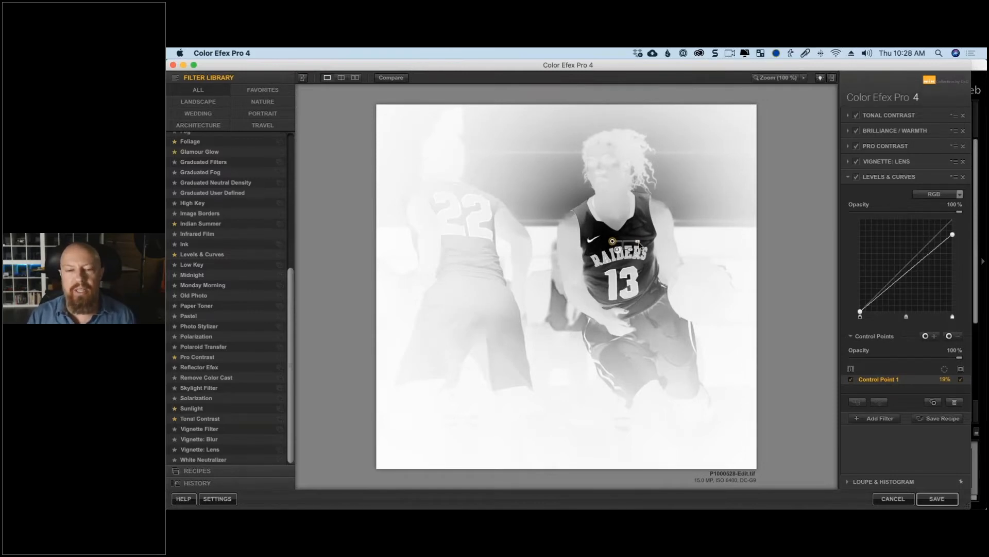
{"action": "left_click_drag", "start_coordinate": [638, 243], "coordinate": [601, 255]}
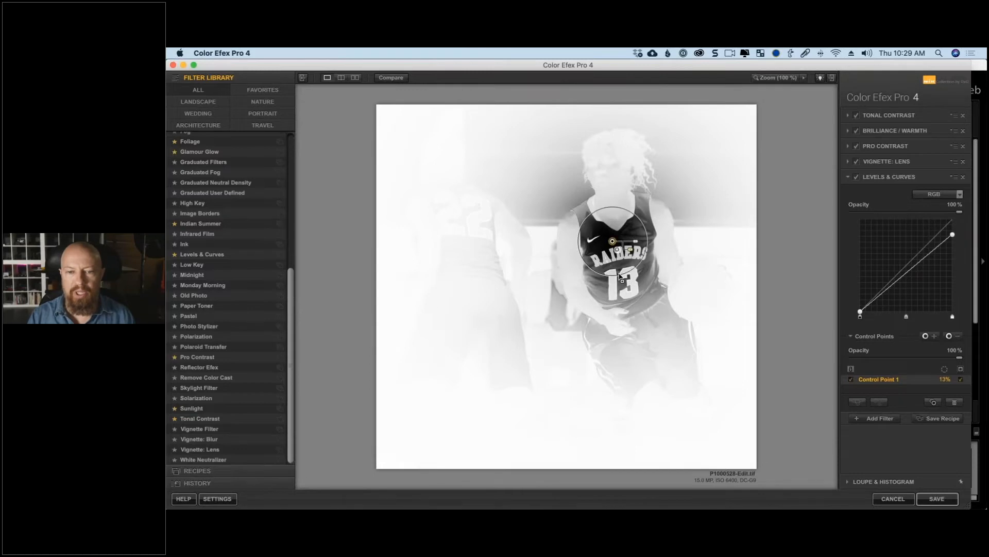
- Duplicate the control point onto player 13's neck, face, hair, shorts and the basketball, and turn off the mask display
{"action": "left_click_drag", "start_coordinate": [613, 242], "coordinate": [611, 210]}
{"action": "left_click_drag", "start_coordinate": [608, 168], "coordinate": [699, 288]}
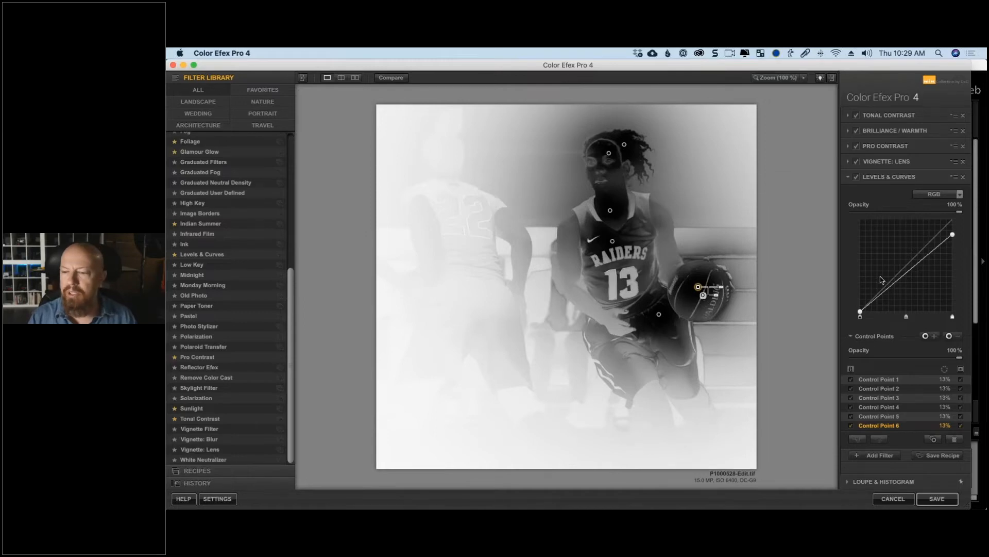
{"action": "left_click", "coordinate": [961, 369]}
{"action": "left_click", "coordinate": [961, 370]}
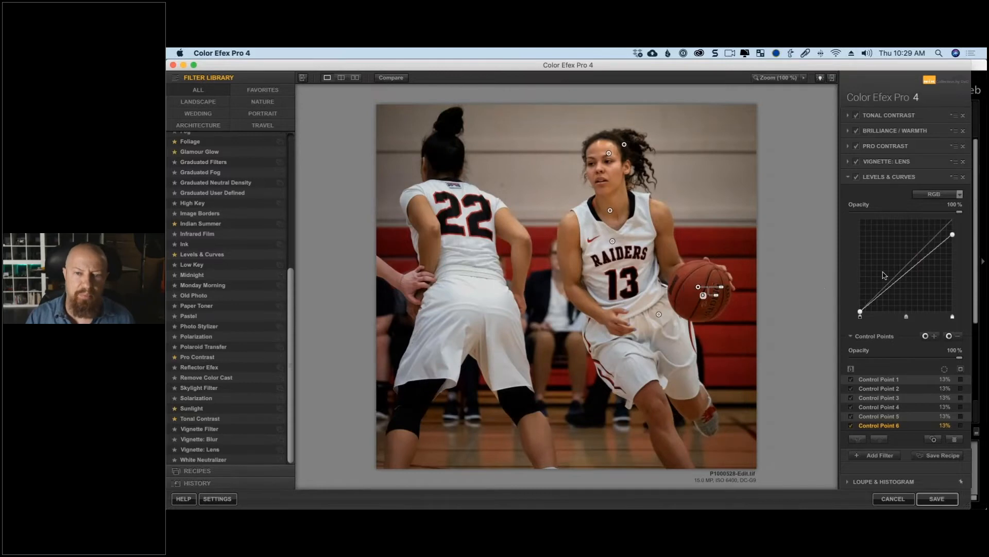
- Lower the RGB curve's white endpoint almost to black to check the protected areas, and raise it to slightly below the original white level
{"action": "left_click_drag", "start_coordinate": [953, 236], "coordinate": [961, 311]}
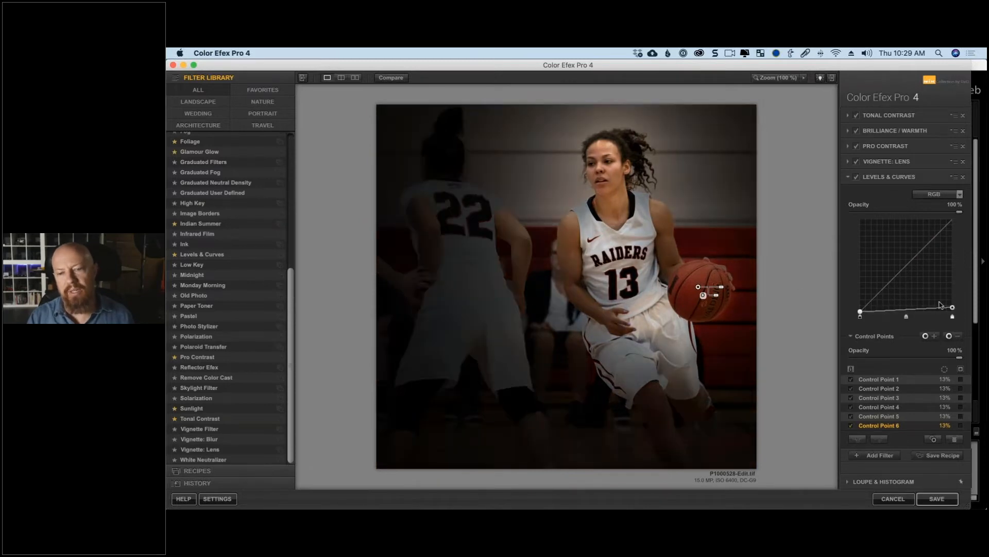
{"action": "left_click", "coordinate": [613, 241]}
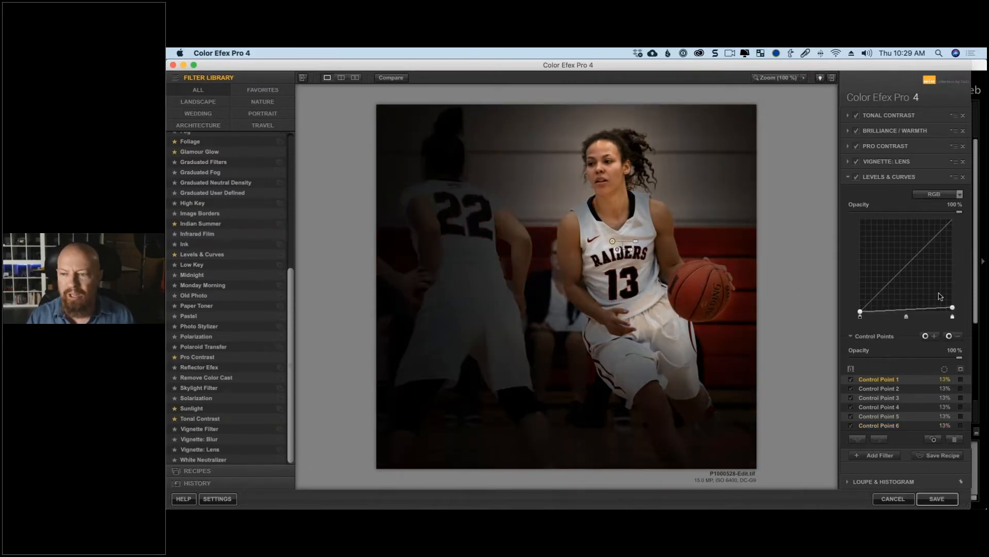
{"action": "left_click_drag", "start_coordinate": [951, 307], "coordinate": [955, 232]}
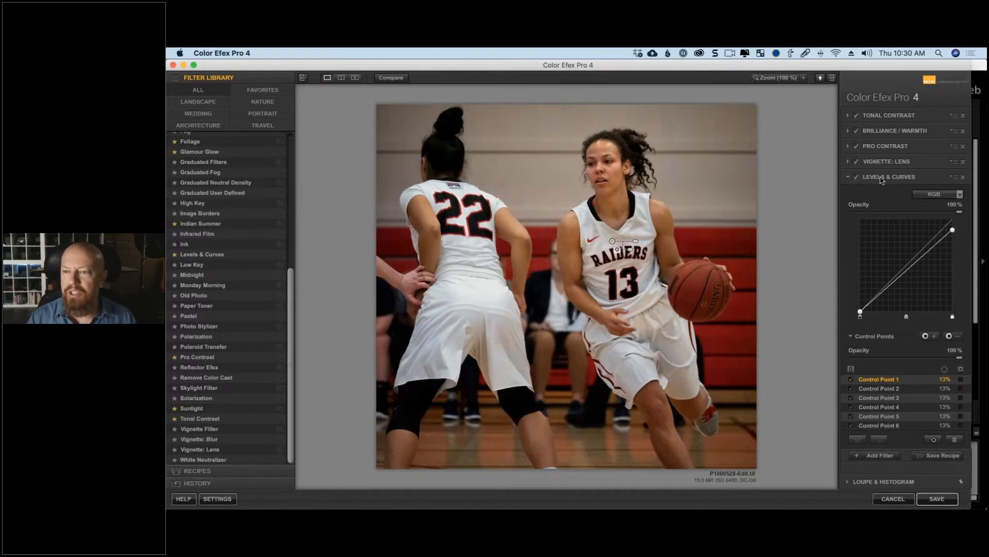
- Move Levels & Curves above Vignette: Lens in the filter stack and add a second Levels & Curves directly beneath the first
{"action": "left_click_drag", "start_coordinate": [880, 162], "coordinate": [879, 161]}
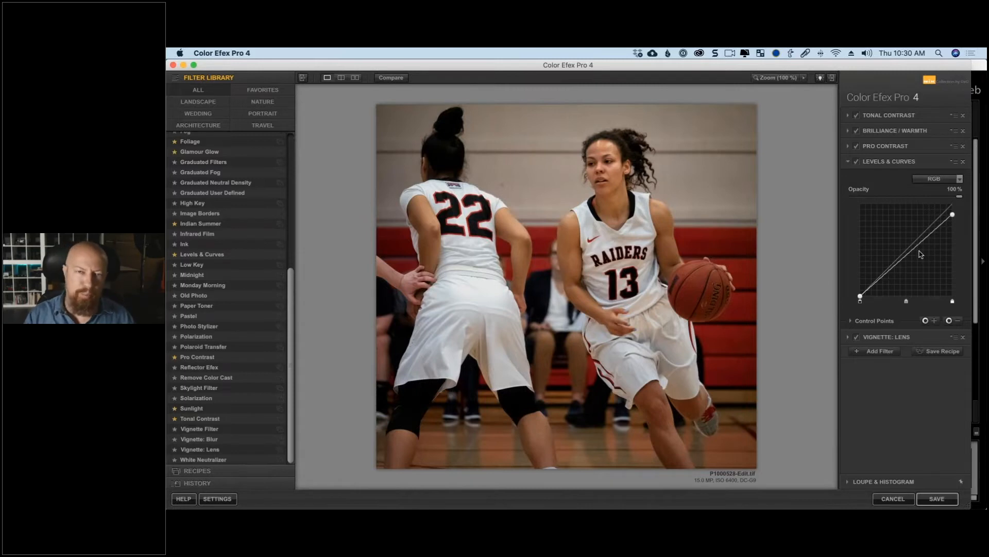
{"action": "left_click", "coordinate": [882, 350]}
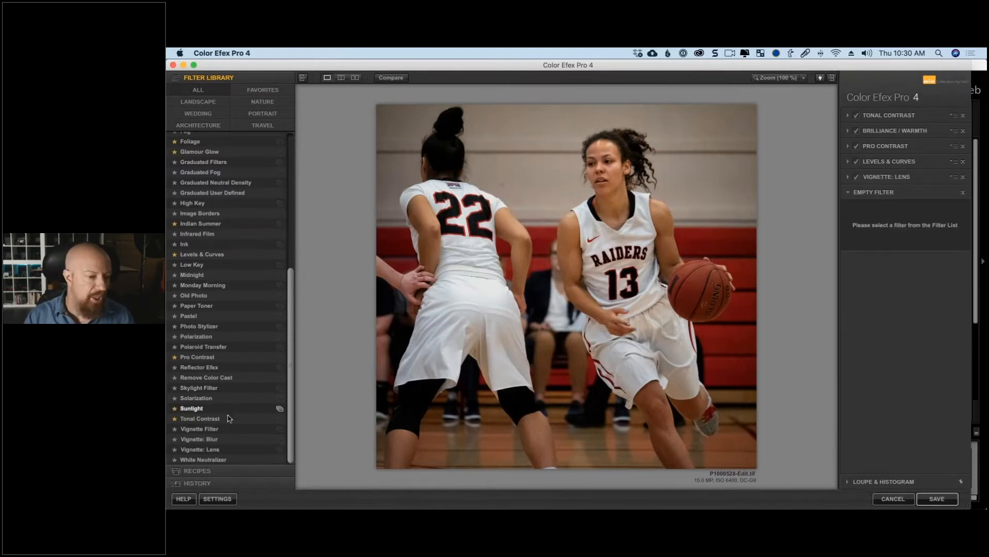
{"action": "left_click", "coordinate": [216, 254]}
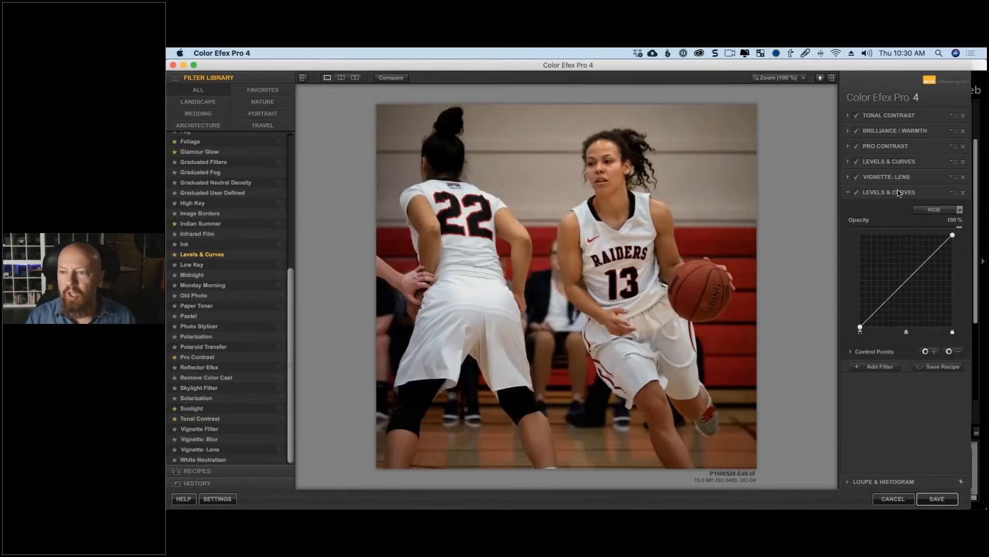
{"action": "left_click", "coordinate": [890, 194]}
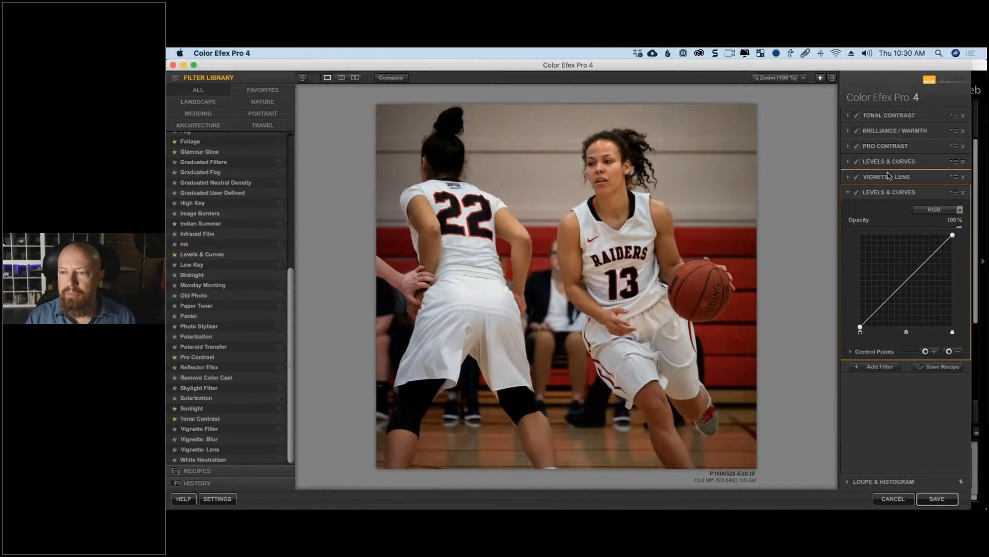
{"action": "left_click_drag", "start_coordinate": [887, 176], "coordinate": [874, 207]}
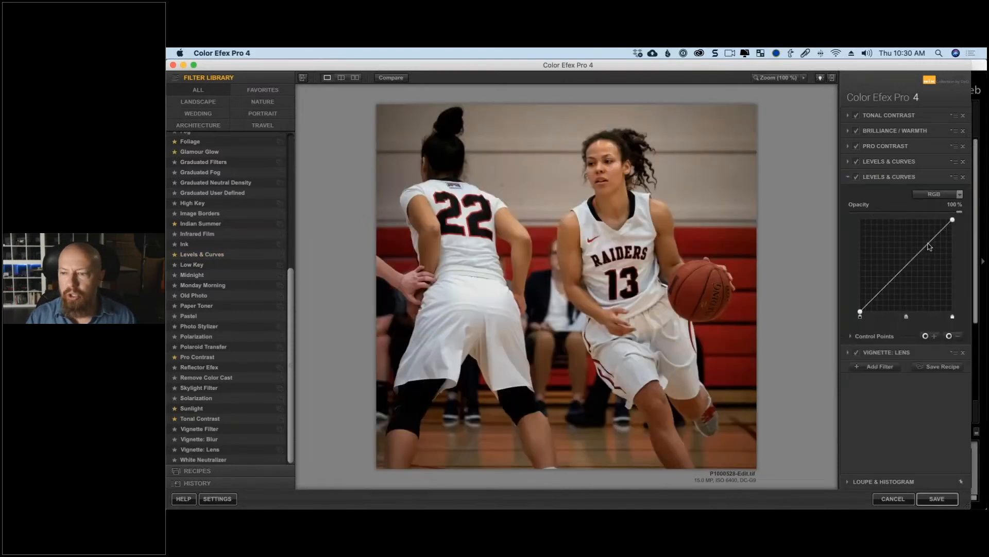
- Raise the upper part of the second RGB curve slightly and restrict it with positive control points on player 13's face and jersey
{"action": "left_click_drag", "start_coordinate": [930, 241], "coordinate": [929, 236]}
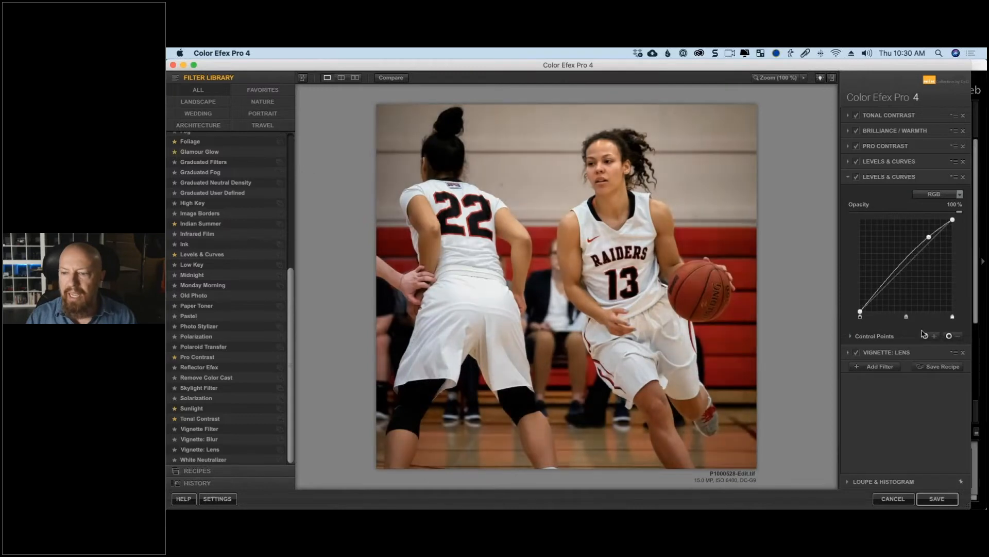
{"action": "left_click", "coordinate": [613, 177]}
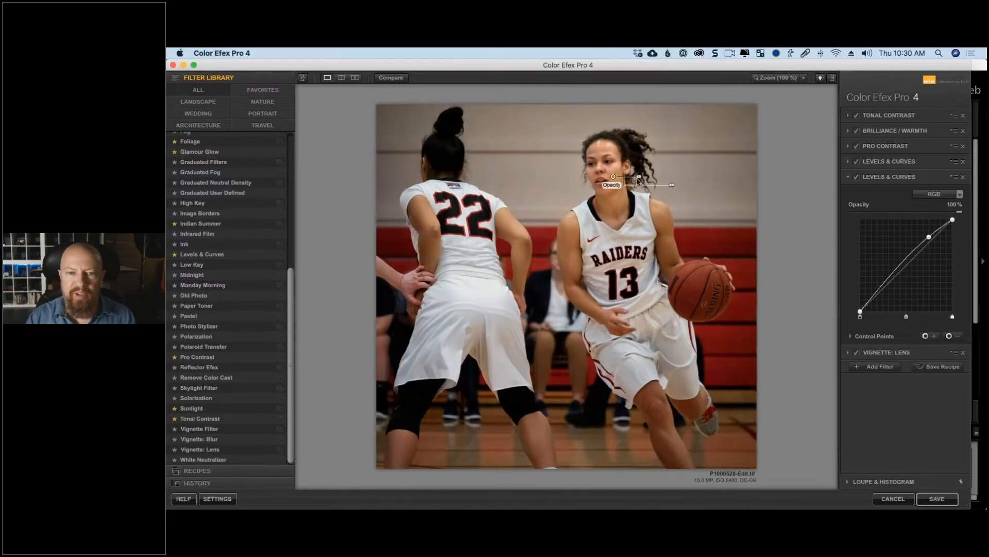
{"action": "left_click_drag", "start_coordinate": [634, 179], "coordinate": [610, 242]}
{"action": "left_click_drag", "start_coordinate": [929, 238], "coordinate": [928, 237]}
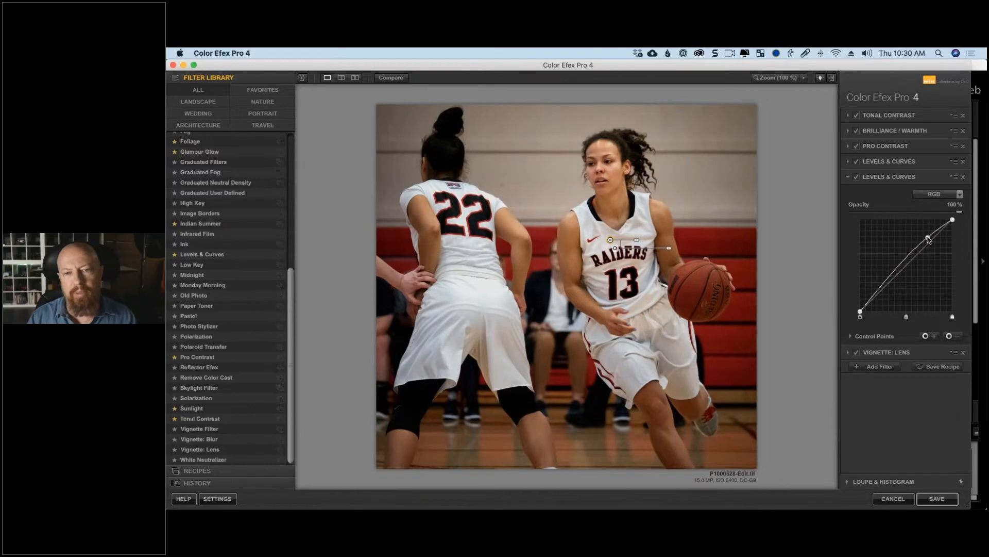
- Compare the filtered basketball photo with the original several times
{"action": "left_click", "coordinate": [390, 78]}
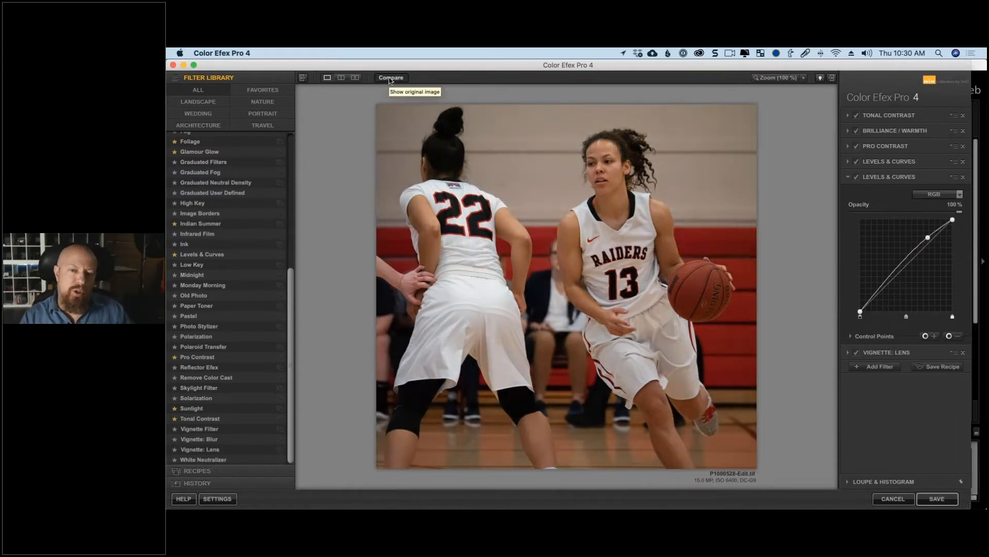
{"action": "left_click", "coordinate": [390, 79]}
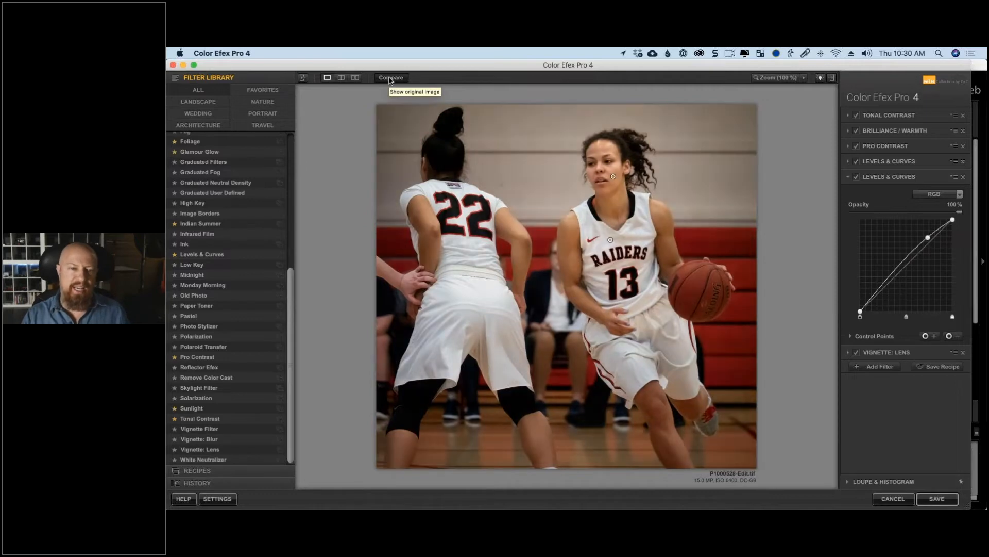
{"action": "left_click", "coordinate": [390, 78]}
{"action": "left_click", "coordinate": [390, 78]}
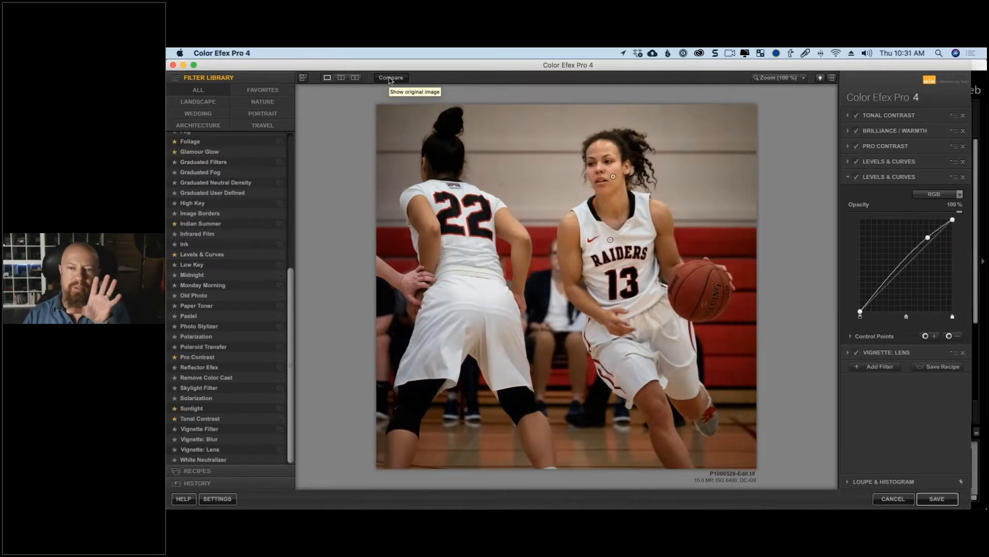
{"action": "left_click", "coordinate": [390, 78]}
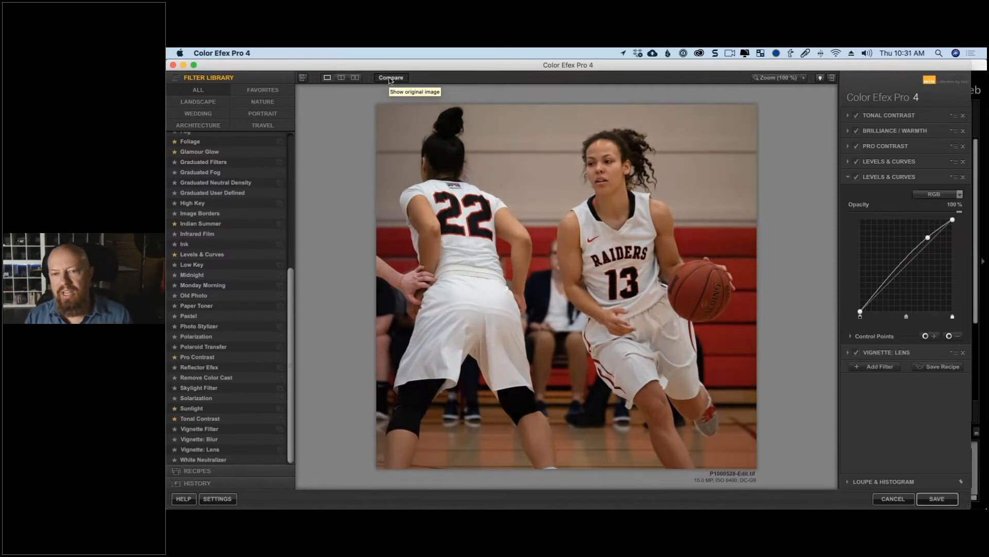
{"action": "left_click", "coordinate": [390, 78]}
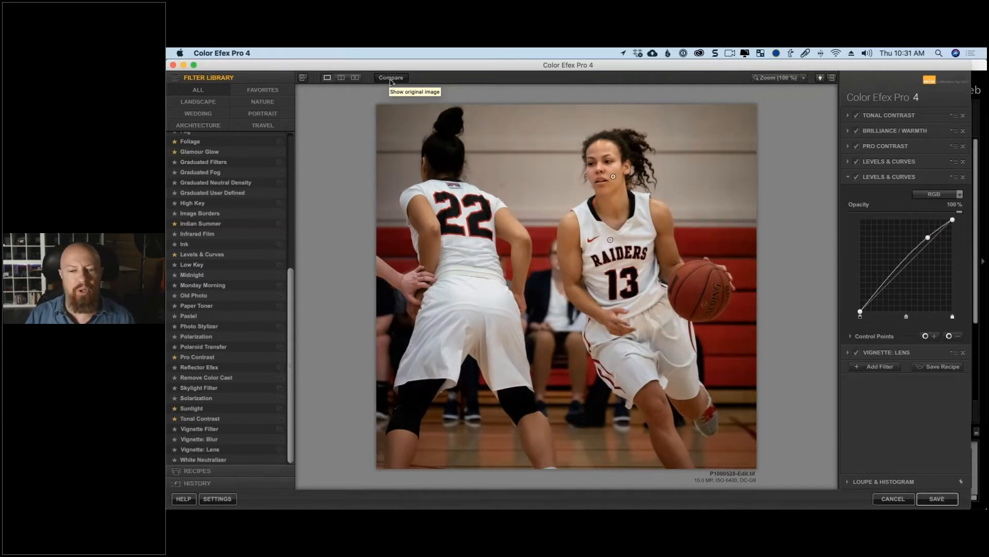
- Save the filtered photo back to Lightroom Classic and close the Accessibility window
{"action": "left_click", "coordinate": [941, 498]}
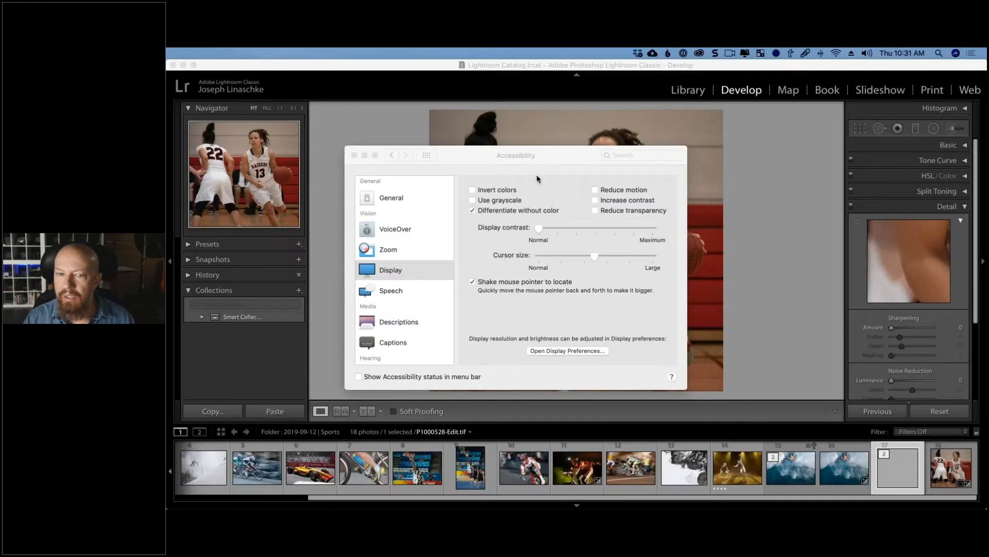
{"action": "left_click", "coordinate": [355, 155]}
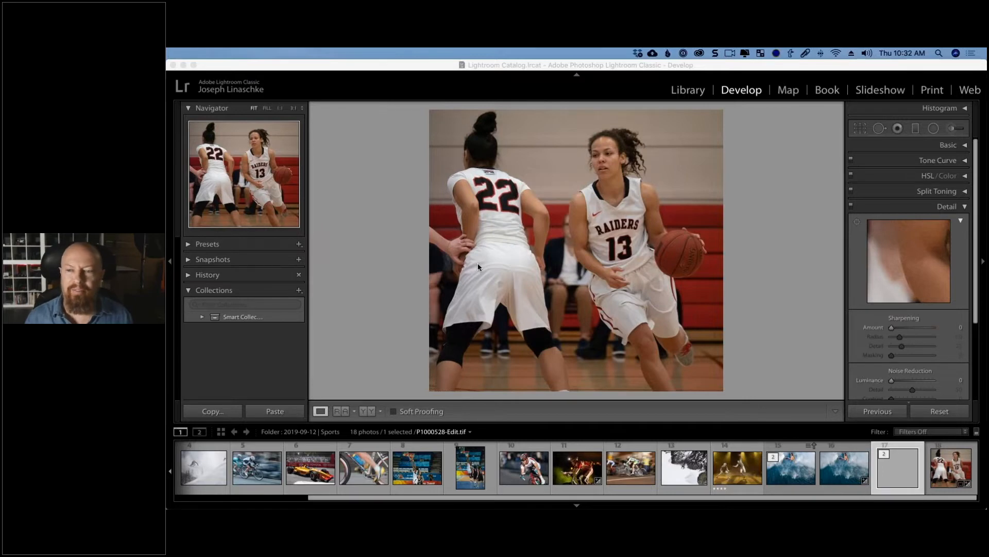
{"action": "left_click", "coordinate": [804, 156]}
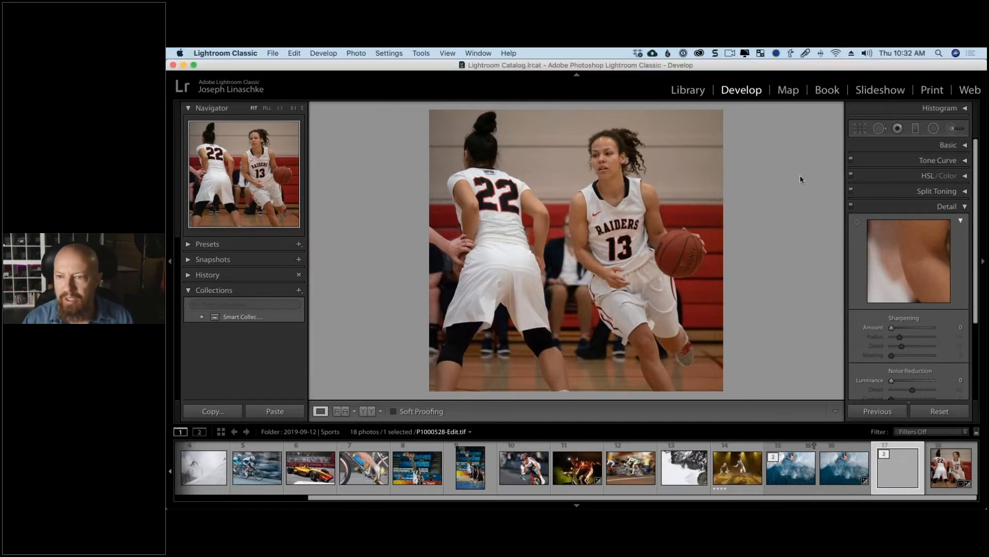
- Select the original P1000528.RW2 and open its crop for editing
{"action": "left_click", "coordinate": [941, 465]}
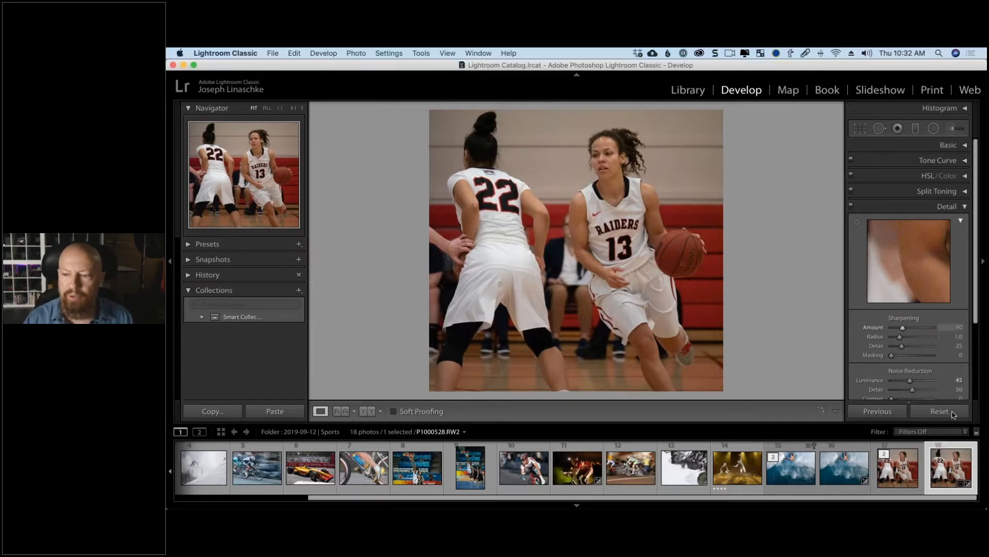
{"action": "left_click", "coordinate": [860, 129]}
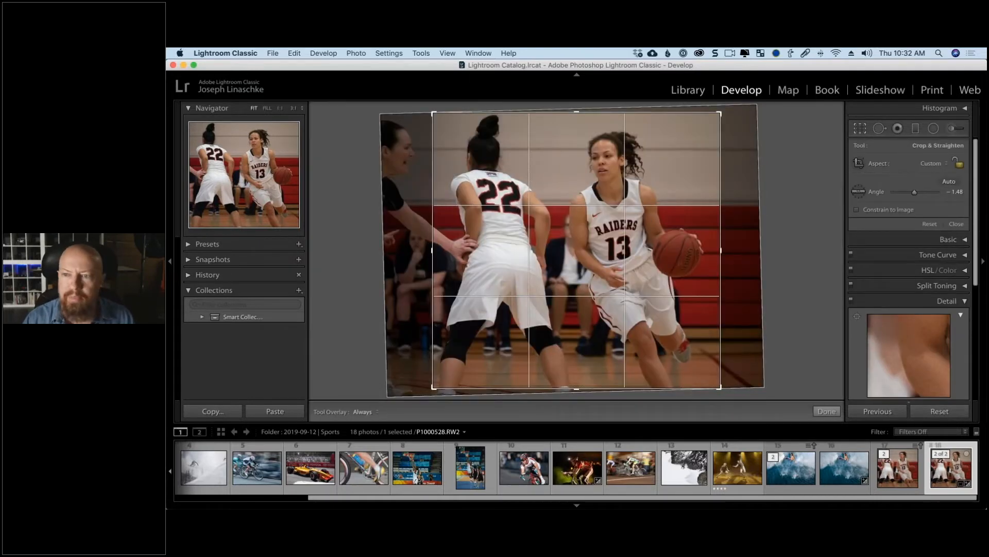
- Try redrawing the crop frame across the two players and undo the new crop rectangle
{"action": "left_click", "coordinate": [899, 166]}
{"action": "left_click", "coordinate": [862, 161]}
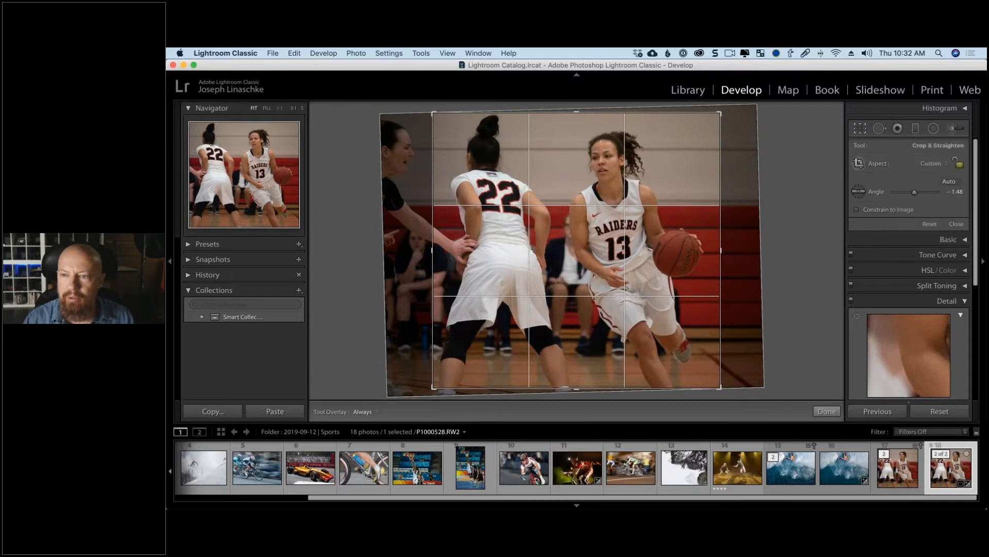
{"action": "left_click", "coordinate": [859, 162]}
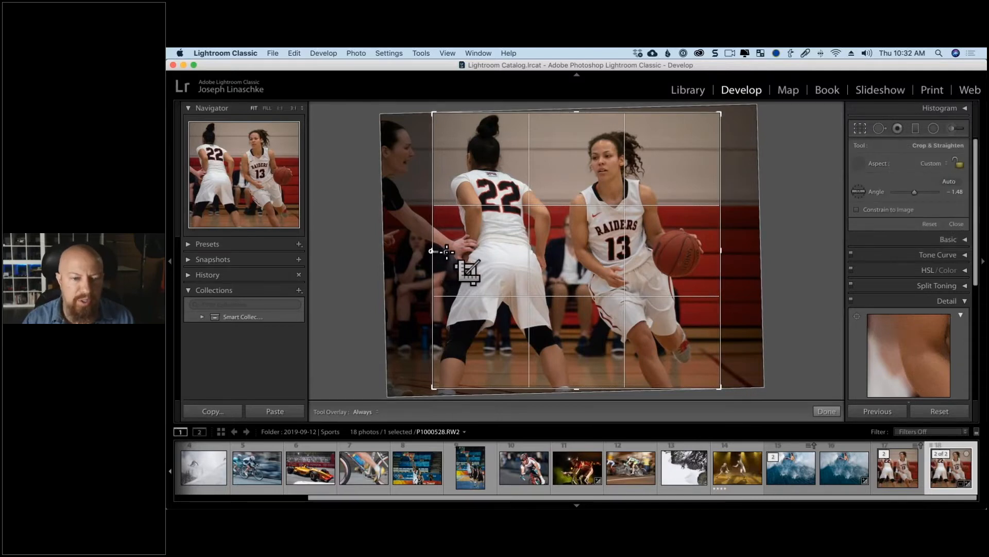
{"action": "left_click_drag", "start_coordinate": [451, 257], "coordinate": [651, 254]}
{"action": "key", "text": "super+z"}
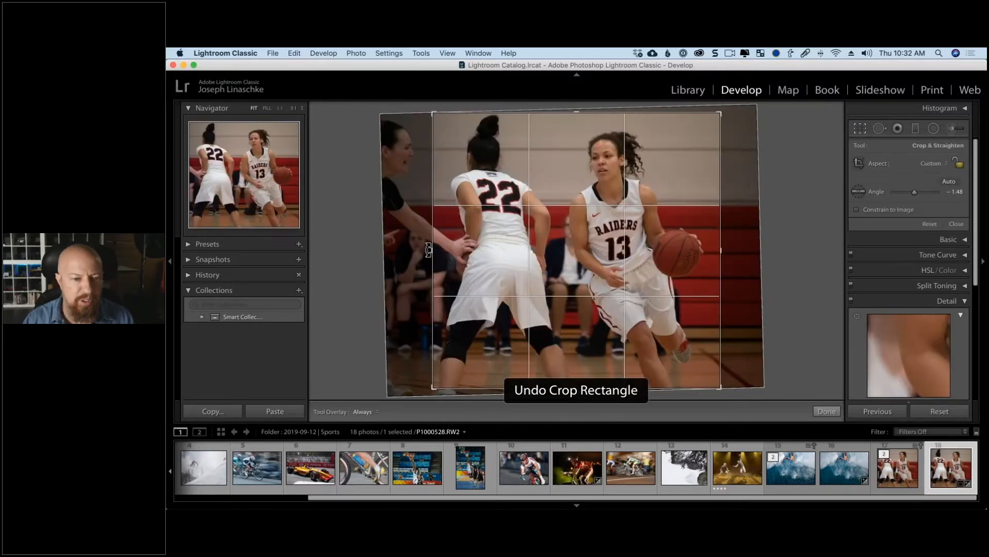
- Trim the crop slightly from its left edge, keeping player 22 in the frame, and apply it
{"action": "left_click_drag", "start_coordinate": [428, 250], "coordinate": [456, 250]}
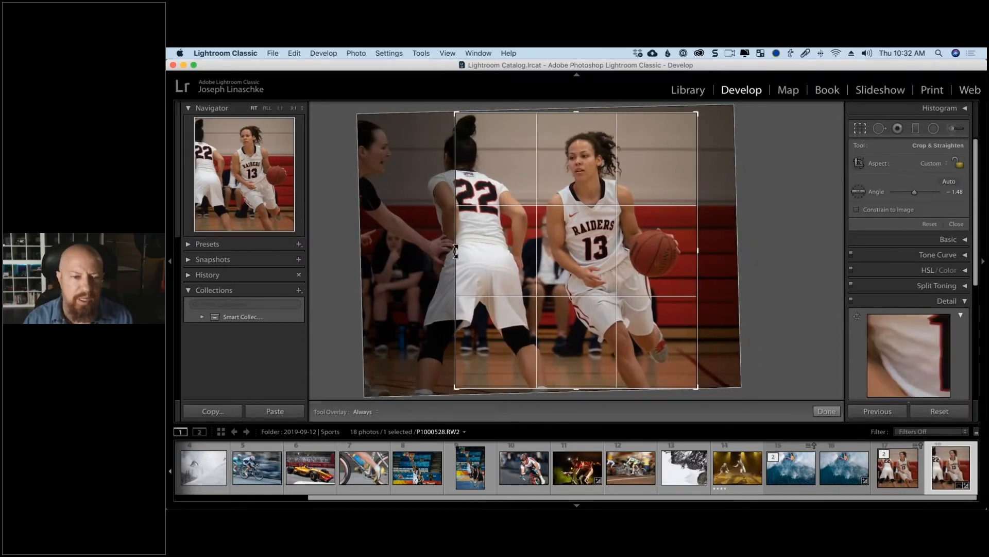
{"action": "mouse_move", "coordinate": [455, 251]}
{"action": "left_mouse_down"}
{"action": "mouse_move", "coordinate": [397, 256]}
{"action": "mouse_move", "coordinate": [438, 254]}
{"action": "left_mouse_up"}
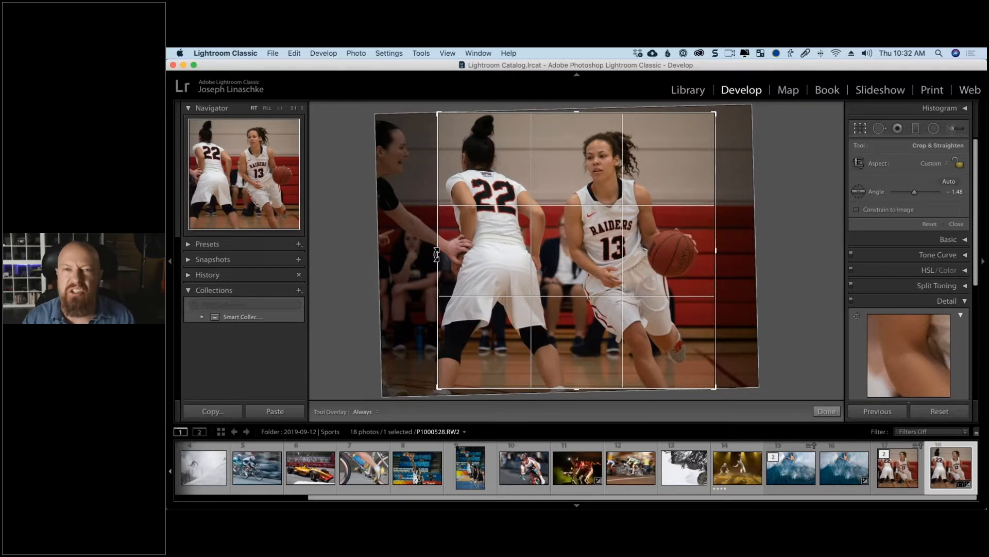
{"action": "left_click", "coordinate": [825, 411]}
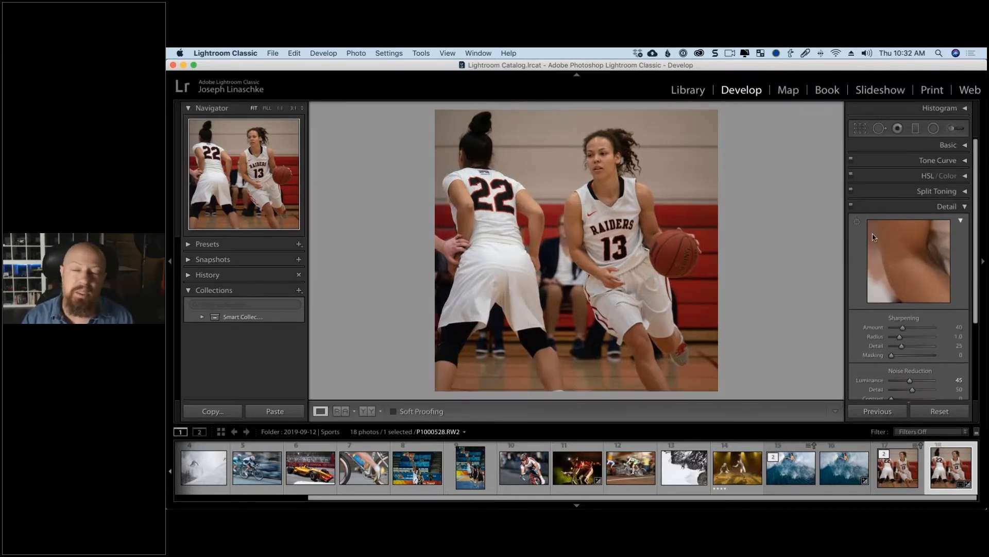
- Open the first photo in the Sports folder, BeijingOlympics_2008-08-19_20-56-59_JAL2192.CR2
{"action": "key", "text": "super+Tab"}
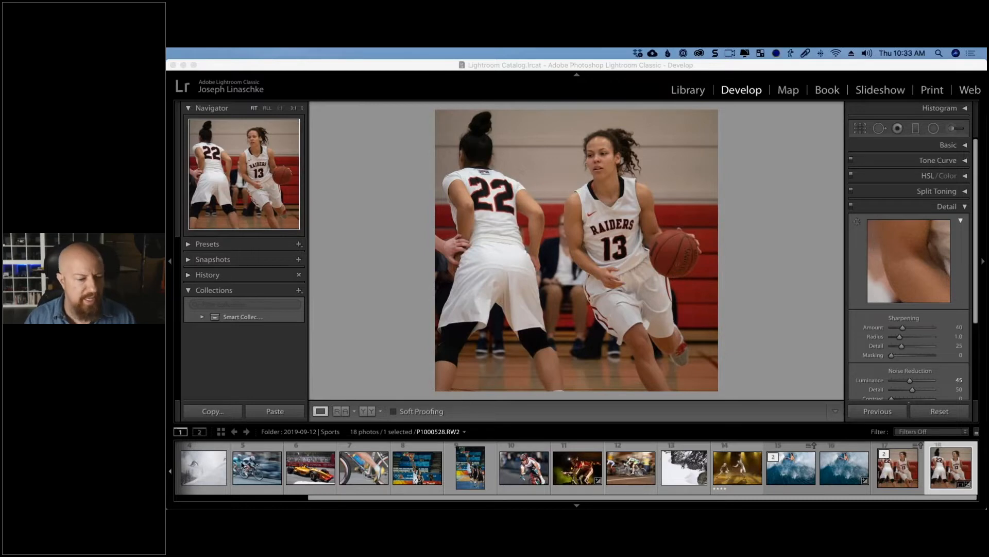
{"action": "scroll", "coordinate": [249, 483], "scroll_direction": "up", "scroll_amount": 3}
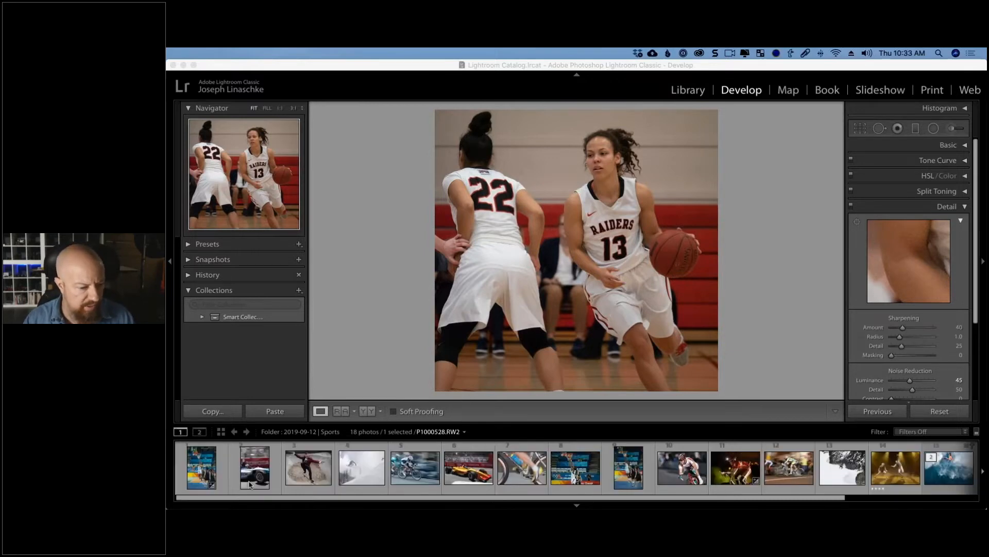
{"action": "left_click", "coordinate": [200, 468]}
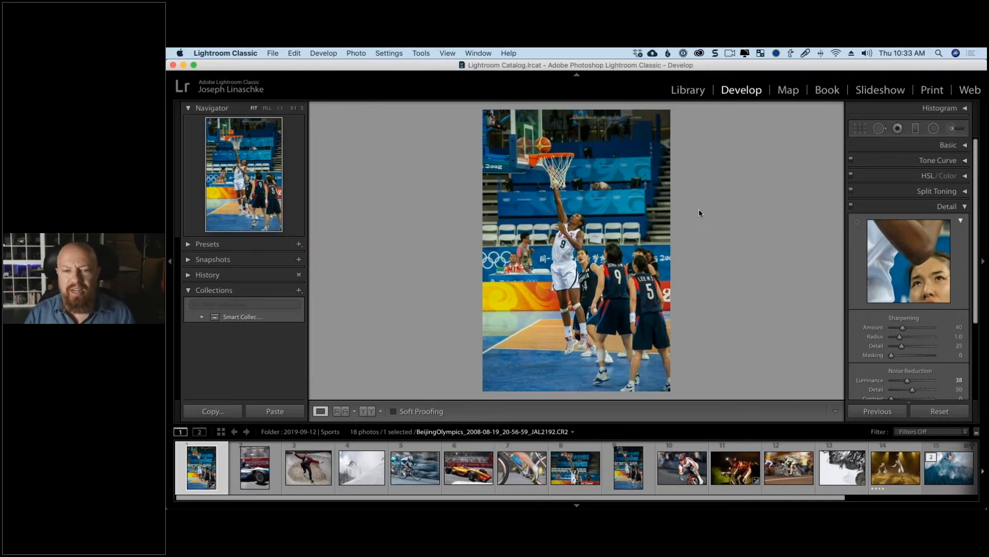
- Examine the Beijing Olympics photo's metadata in Library for its exposure, camera and lens details, and return to Develop
{"action": "left_click", "coordinate": [682, 92]}
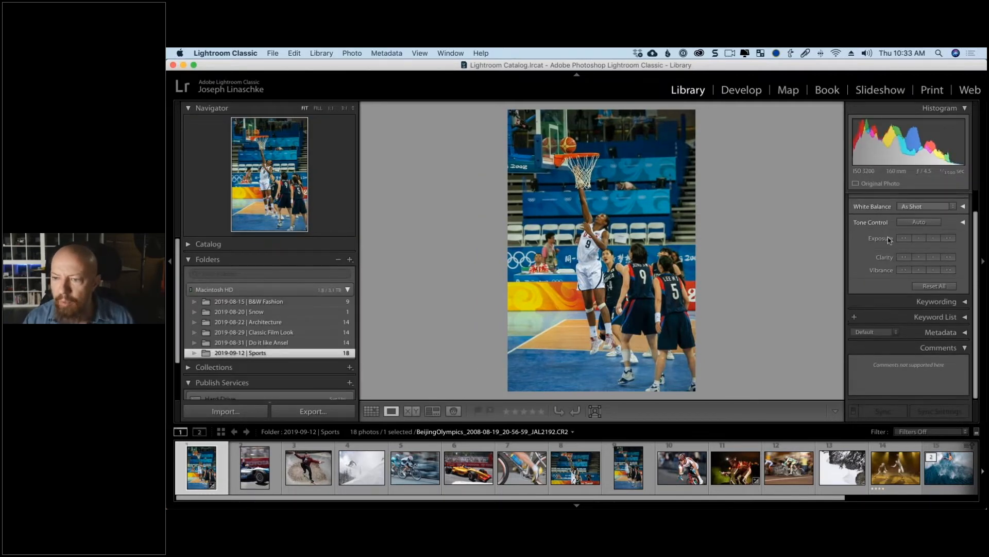
{"action": "scroll", "coordinate": [922, 305], "scroll_direction": "up", "scroll_amount": 2}
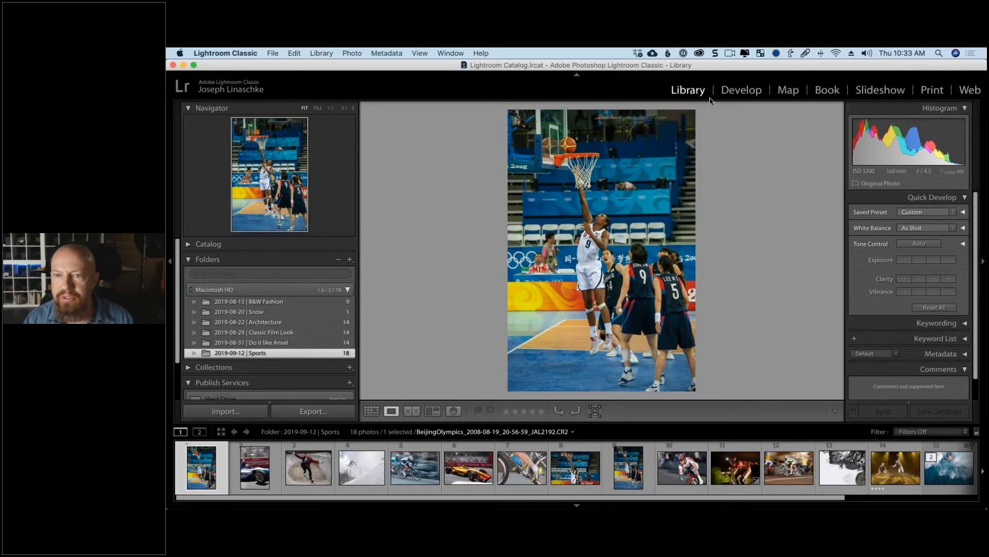
{"action": "left_click", "coordinate": [959, 355]}
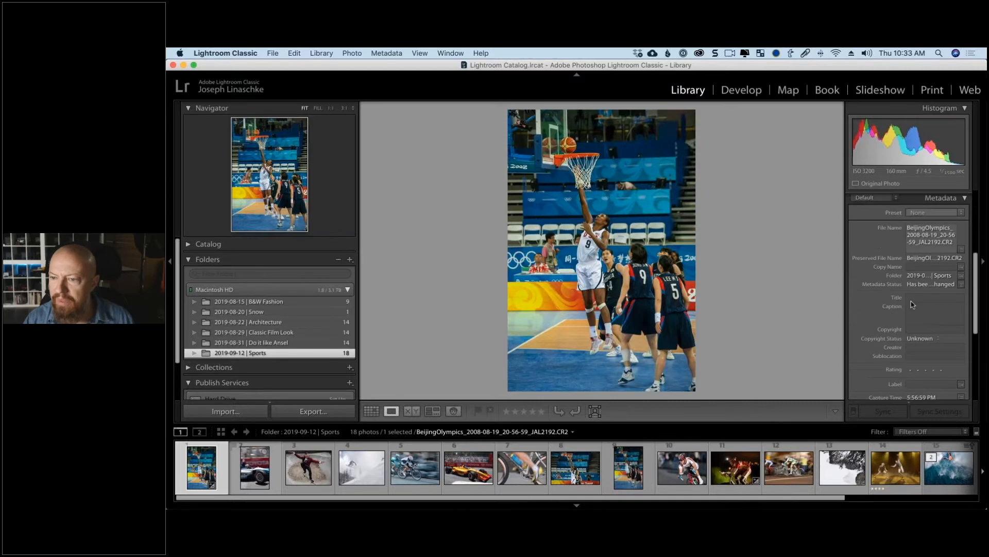
{"action": "scroll", "coordinate": [913, 305], "scroll_direction": "down", "scroll_amount": 3}
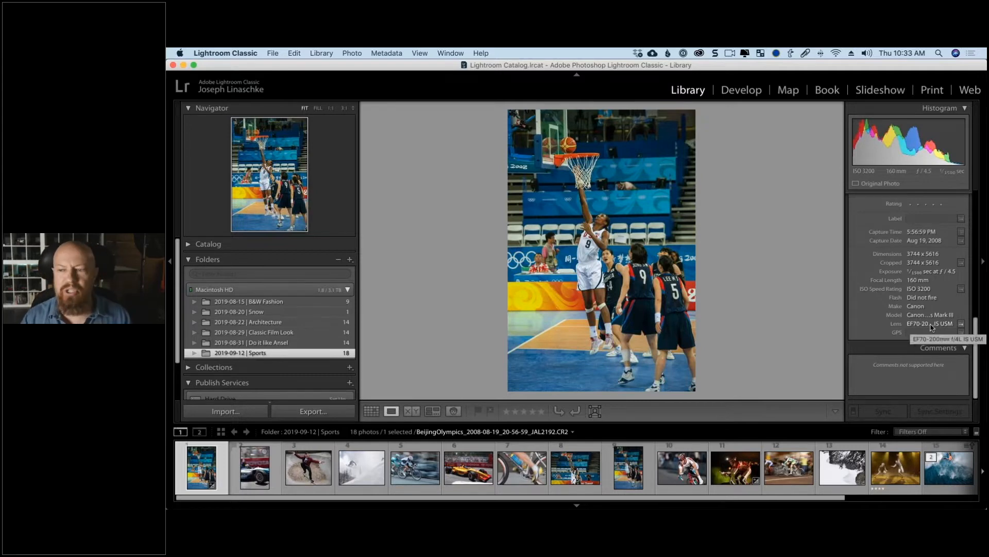
{"action": "scroll", "coordinate": [919, 309], "scroll_direction": "up", "scroll_amount": 10}
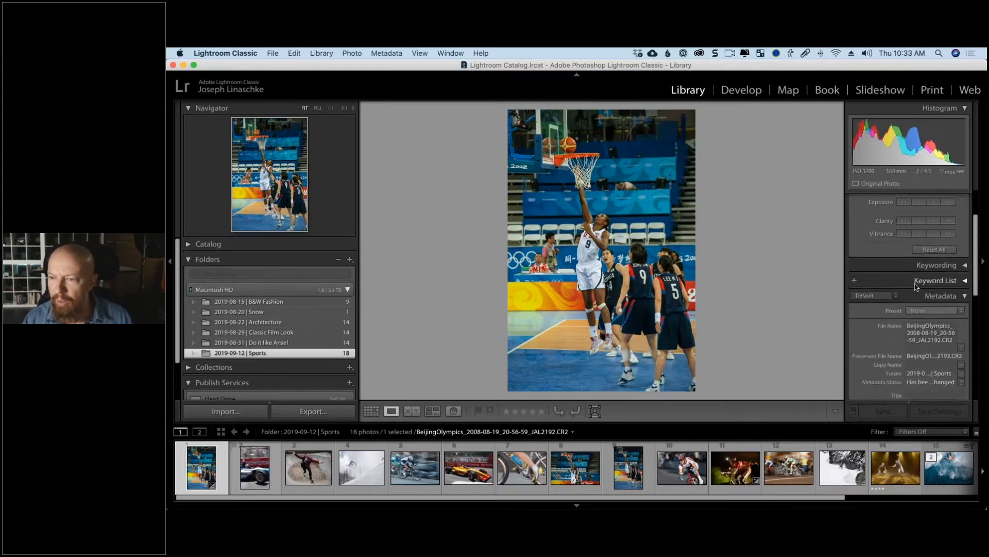
{"action": "scroll", "coordinate": [915, 325], "scroll_direction": "down", "scroll_amount": 10}
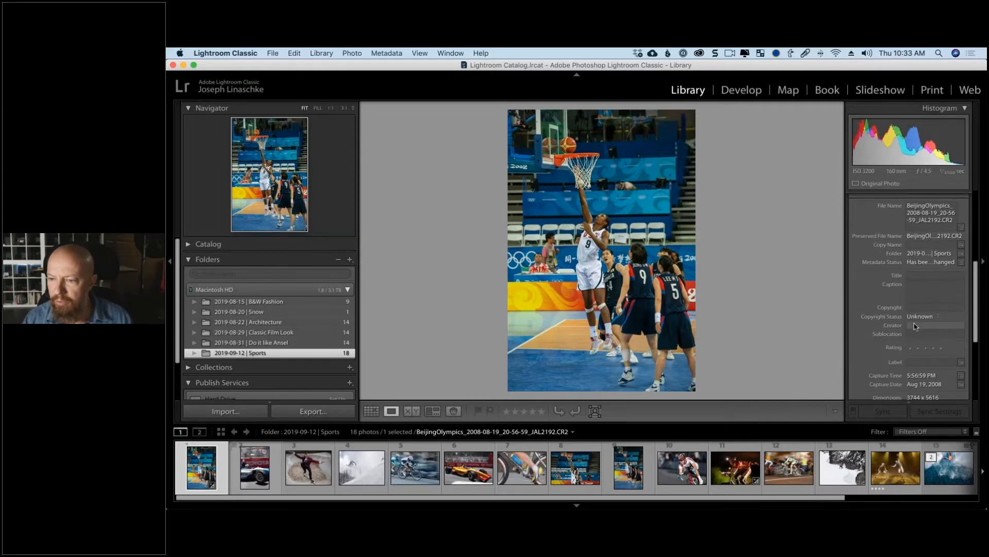
{"action": "scroll", "coordinate": [915, 326], "scroll_direction": "down", "scroll_amount": 1}
{"action": "scroll", "coordinate": [915, 325], "scroll_direction": "down", "scroll_amount": 3}
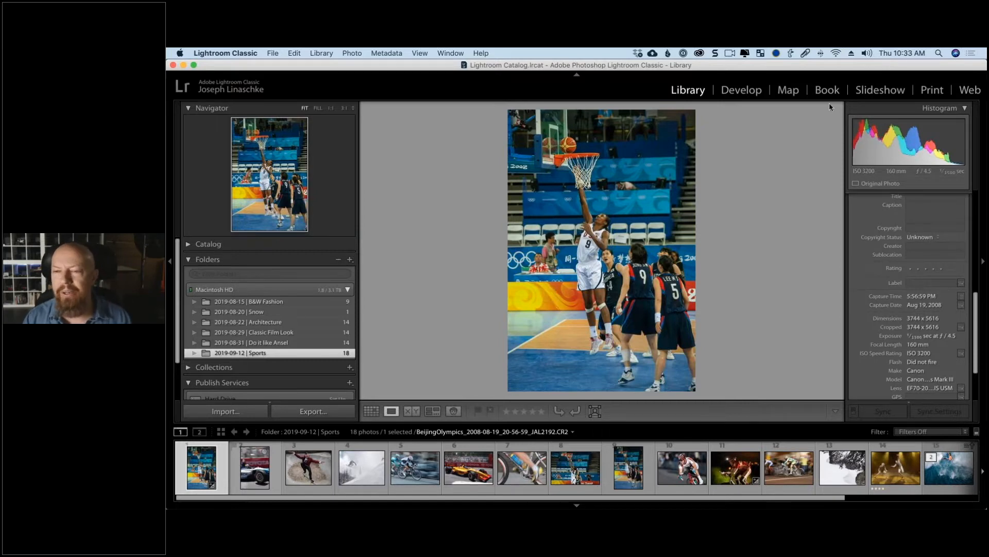
{"action": "left_click", "coordinate": [741, 91]}
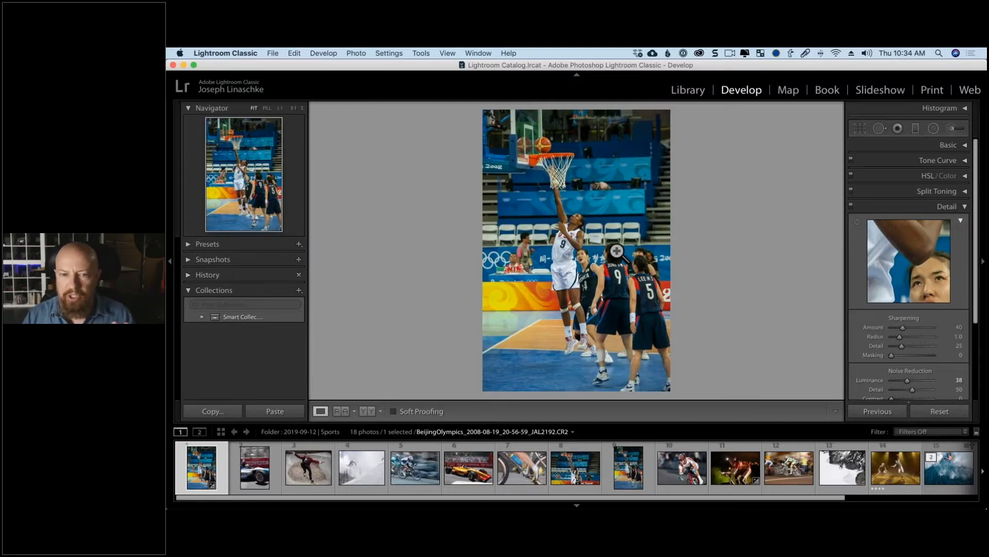
- Examine the leaping USA player 9 and the Korean players at close range for facial detail and noise
{"action": "left_click", "coordinate": [598, 222]}
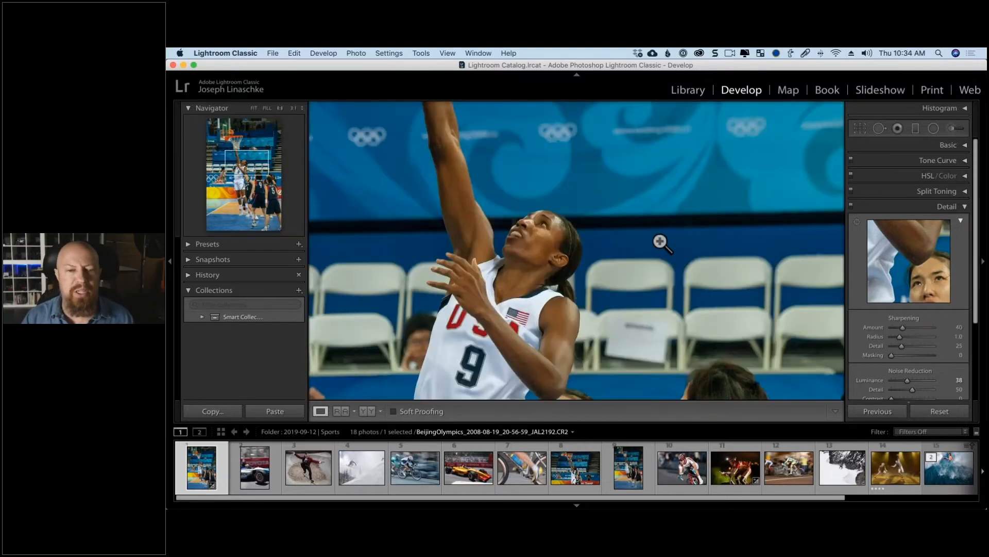
{"action": "left_click", "coordinate": [682, 223]}
{"action": "left_click", "coordinate": [628, 252]}
{"action": "left_click", "coordinate": [627, 253]}
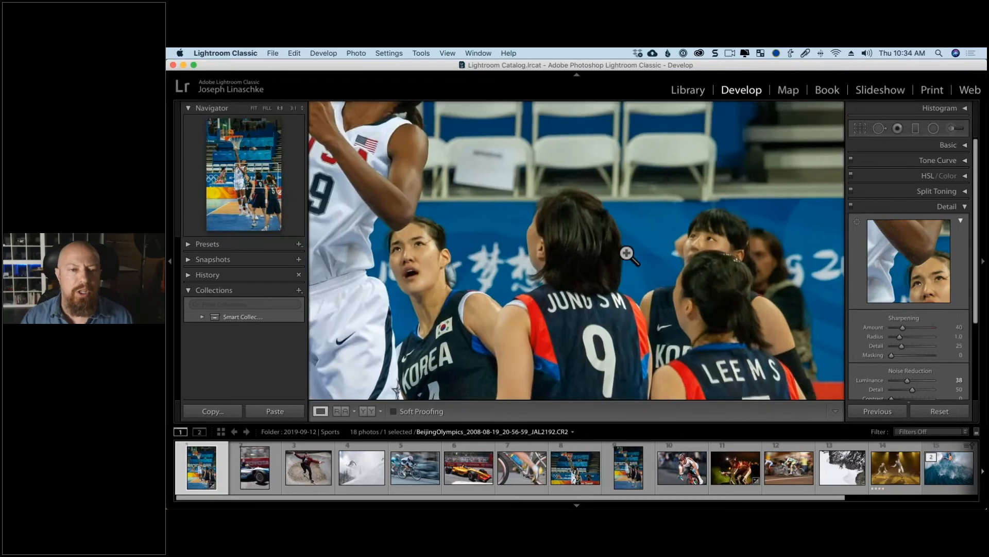
{"action": "left_click", "coordinate": [585, 245]}
{"action": "left_click", "coordinate": [579, 242]}
{"action": "scroll", "coordinate": [643, 297], "scroll_direction": "up", "scroll_amount": 5}
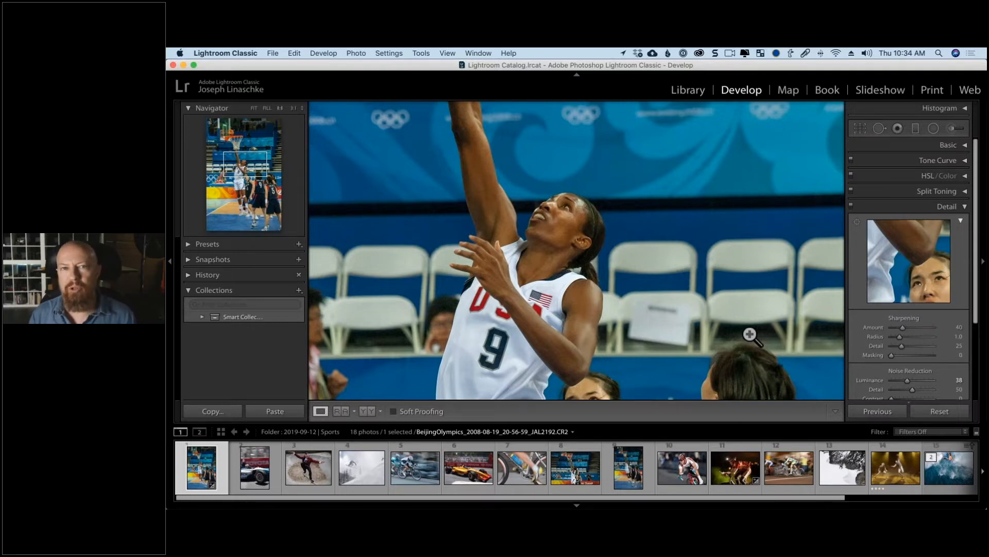
- Preview the whole photo with the Black & White treatment, and return it to Color
{"action": "scroll", "coordinate": [932, 207], "scroll_direction": "up", "scroll_amount": 2}
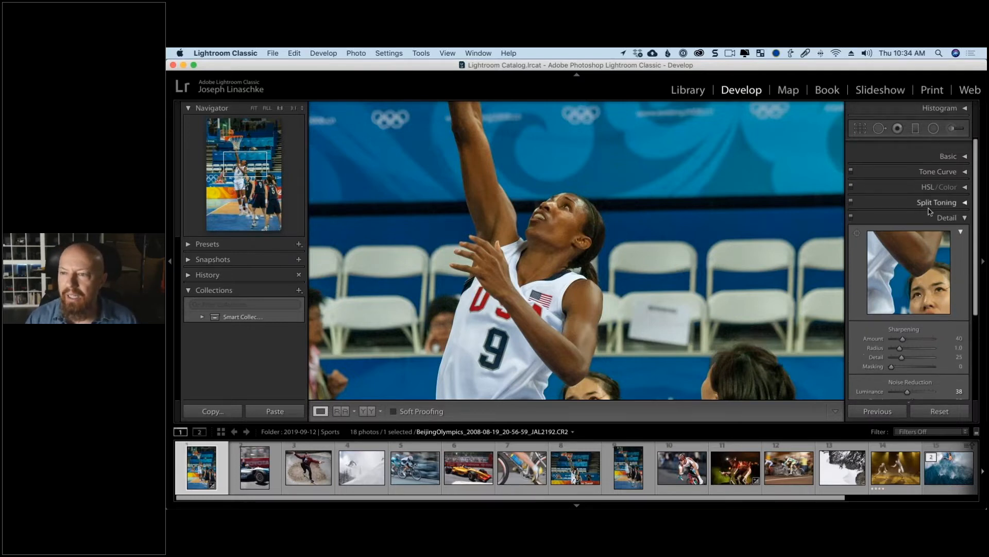
{"action": "left_click", "coordinate": [946, 146]}
{"action": "left_click", "coordinate": [946, 159]}
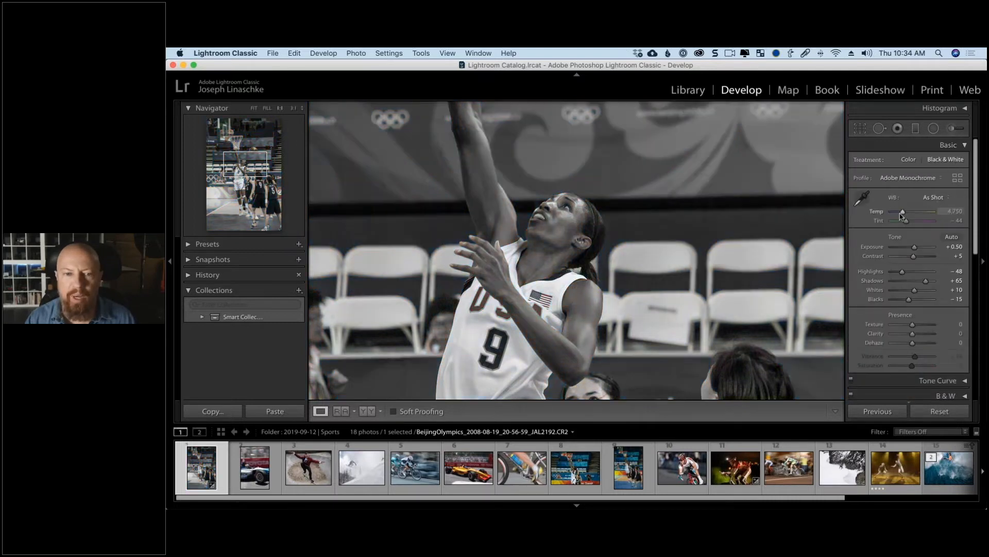
{"action": "left_click", "coordinate": [644, 243]}
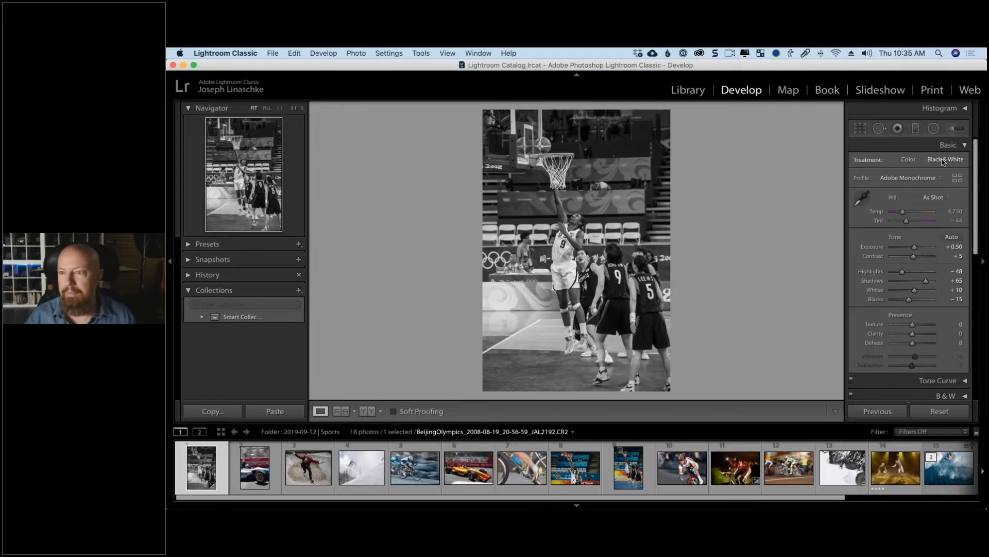
{"action": "left_click", "coordinate": [909, 159]}
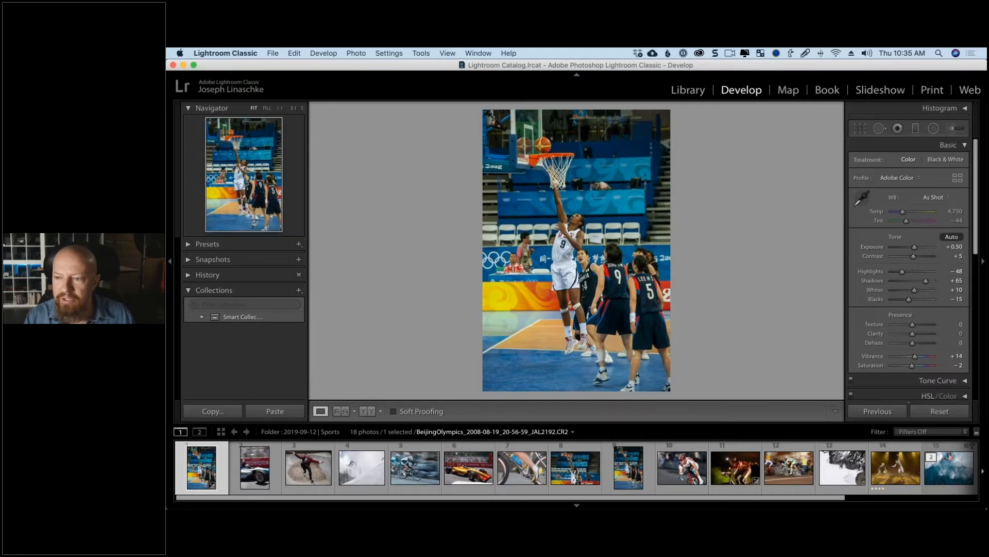
- Auto-adjust the exposure to +0.91, and check the photo in Black & White before restoring the Color treatment
{"action": "left_click", "coordinate": [951, 236]}
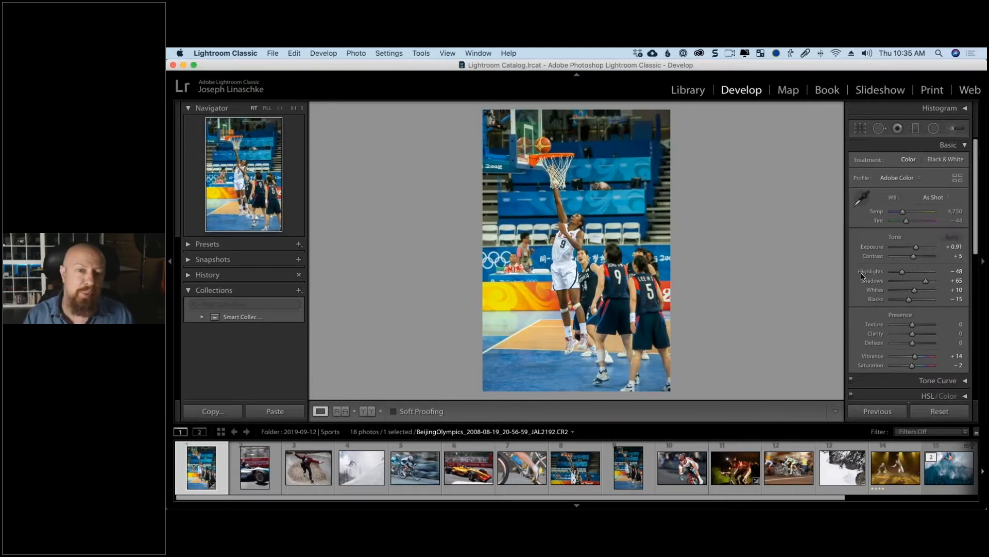
{"action": "left_click", "coordinate": [957, 160]}
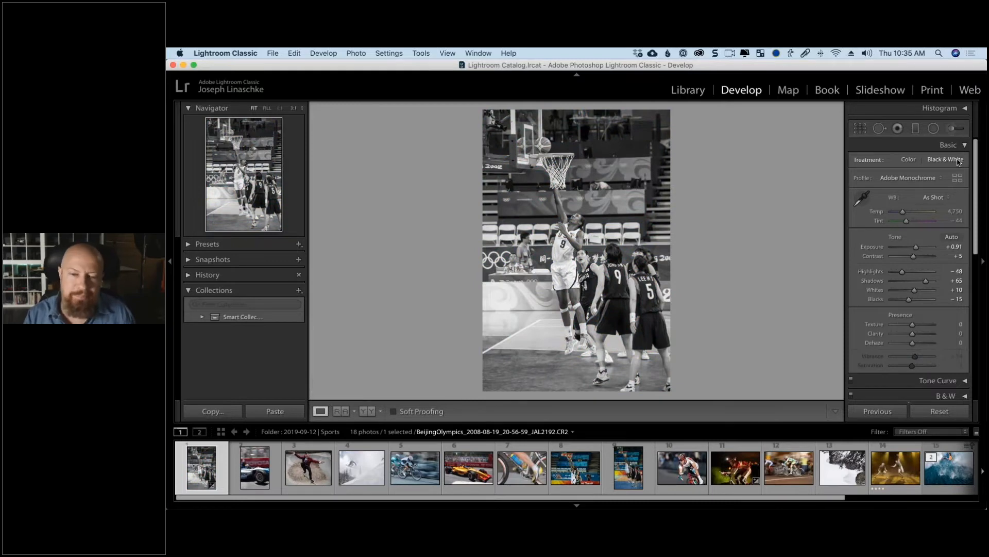
{"action": "left_click", "coordinate": [910, 159]}
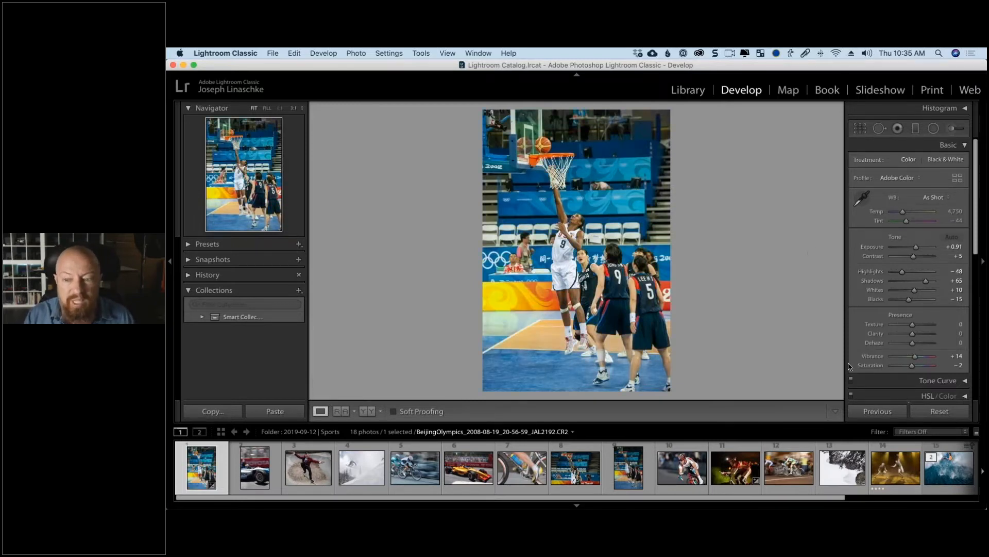
- Open a 16-bit sRGB TIFF copy with Lightroom adjustments in Color Efex Pro 4 and apply the Clarity Bump recipe
{"action": "right_click", "coordinate": [611, 222]}
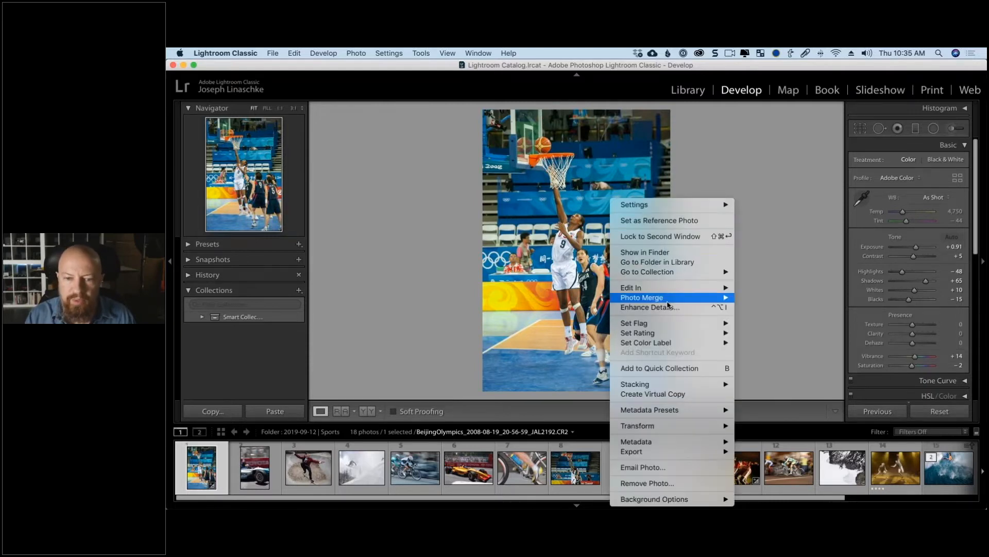
{"action": "mouse_move", "coordinate": [676, 292]}
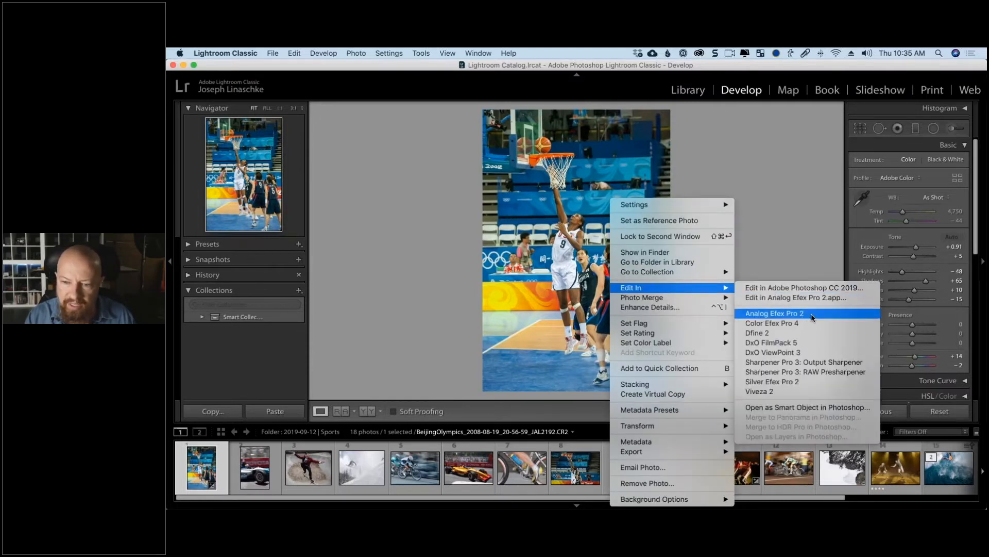
{"action": "left_click", "coordinate": [814, 323]}
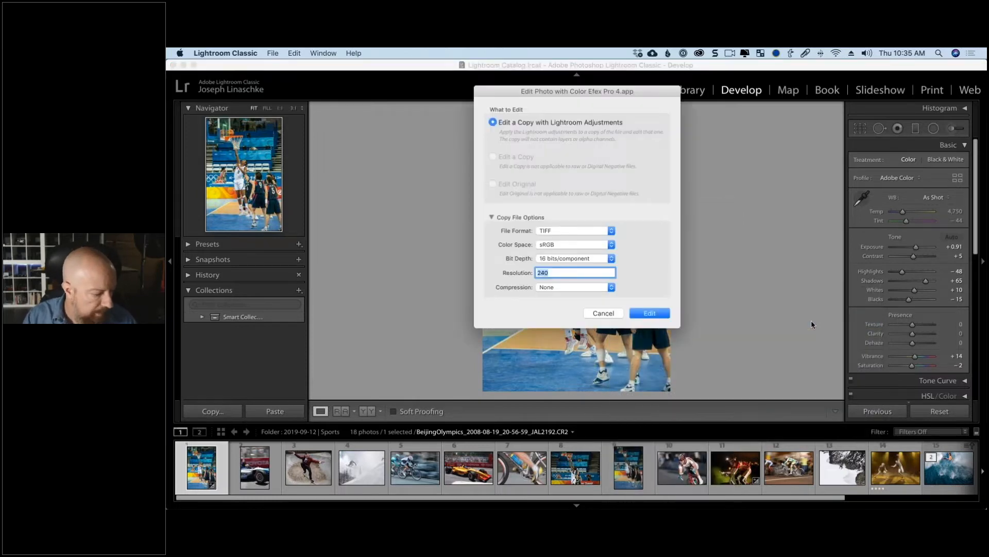
{"action": "left_click", "coordinate": [642, 316]}
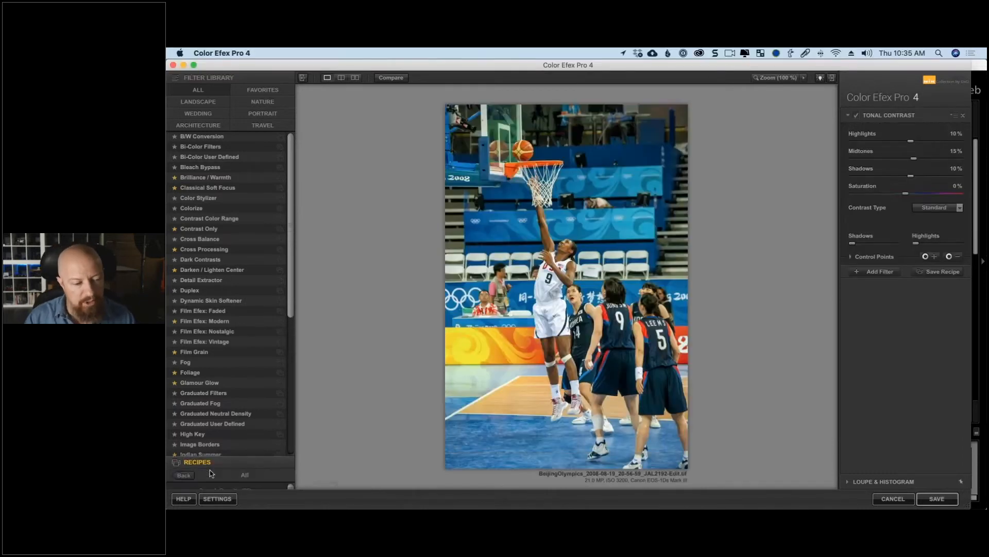
{"action": "left_click", "coordinate": [211, 472]}
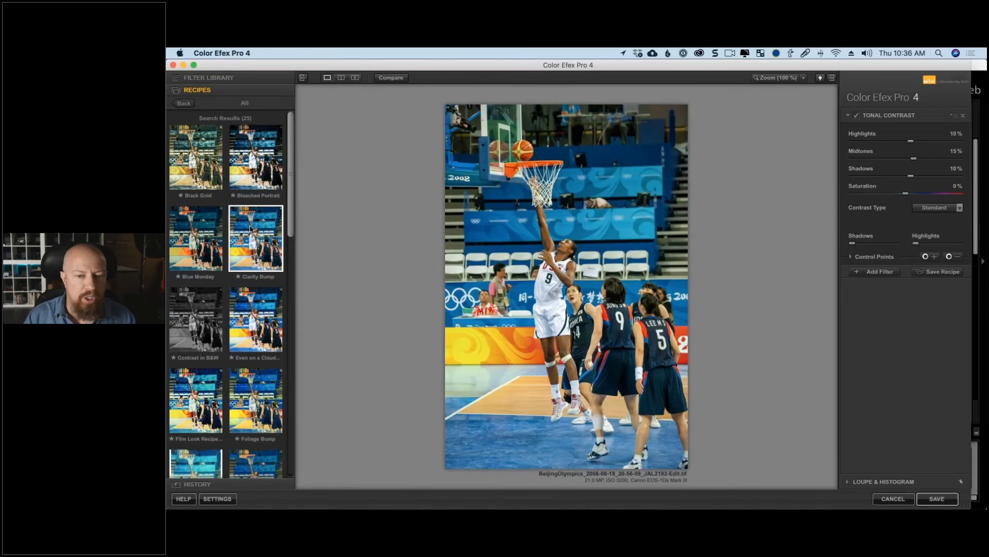
{"action": "left_click", "coordinate": [251, 229]}
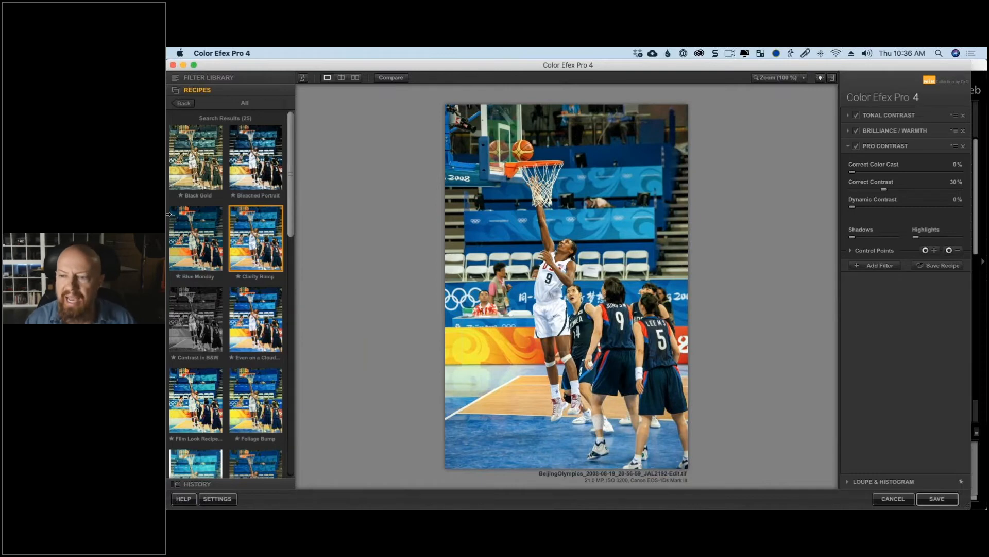
- Add another Brilliance / Warmth filter after Pro Contrast with Saturation at -24%, and compare the photo with and without it
{"action": "left_click", "coordinate": [892, 266]}
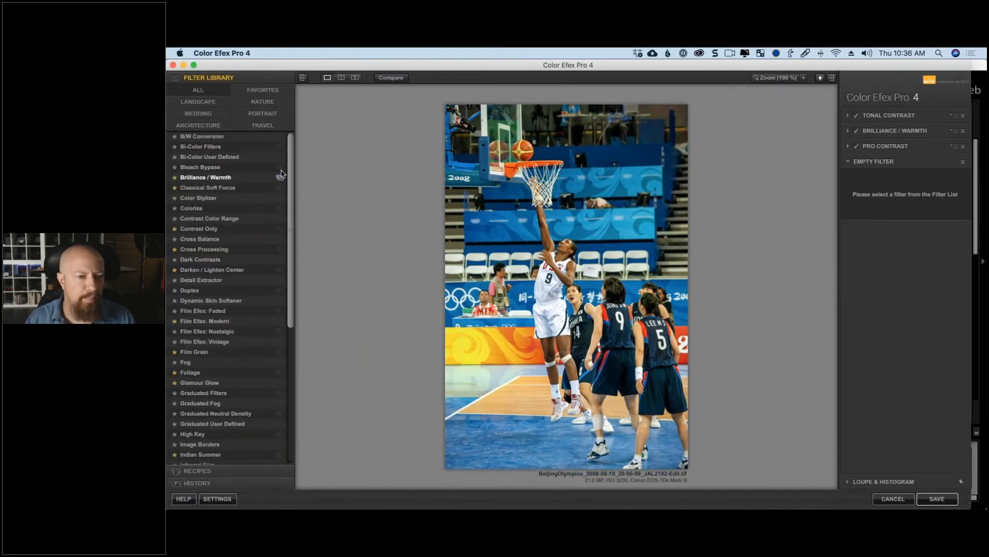
{"action": "left_click", "coordinate": [225, 178]}
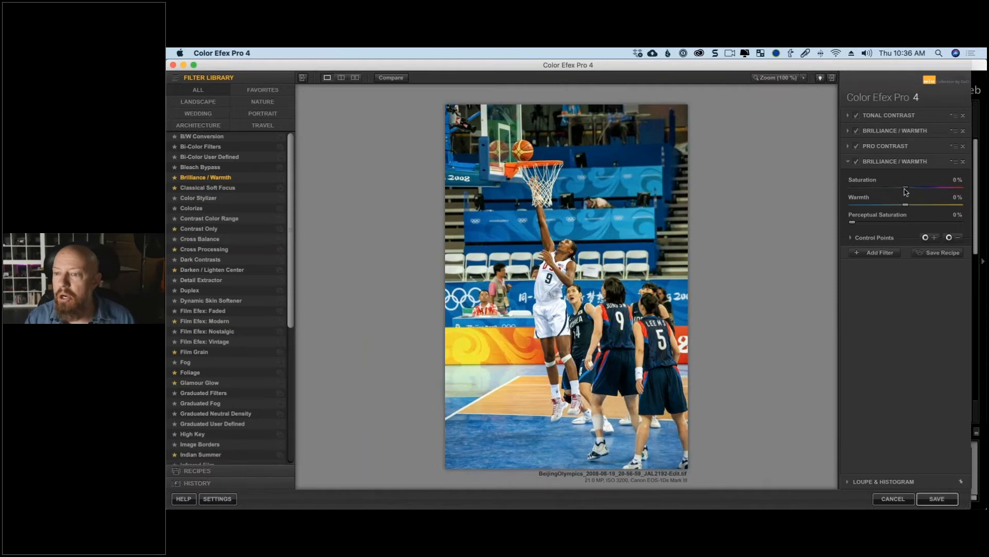
{"action": "mouse_move", "coordinate": [905, 187]}
{"action": "left_mouse_down"}
{"action": "mouse_move", "coordinate": [850, 196]}
{"action": "mouse_move", "coordinate": [894, 191]}
{"action": "left_mouse_up"}
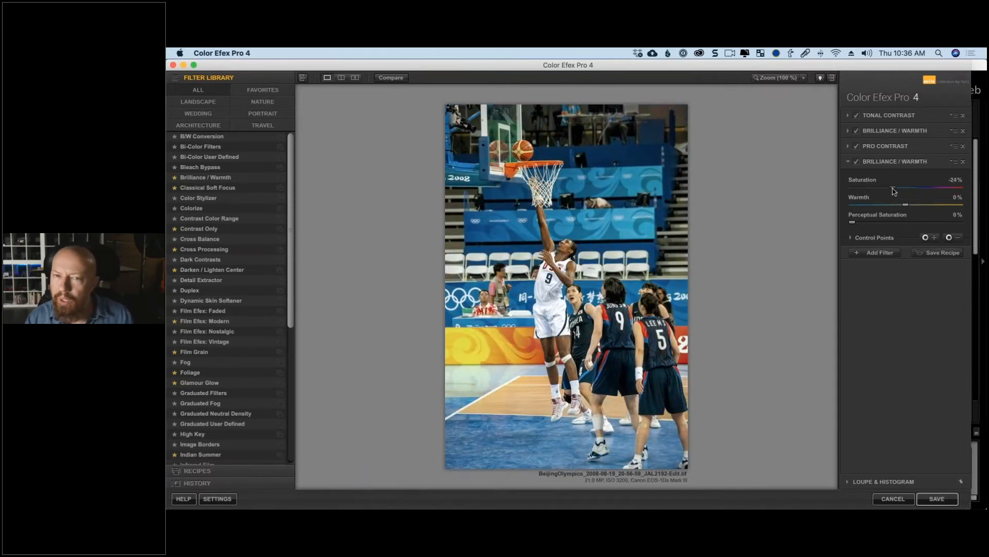
{"action": "left_click", "coordinate": [857, 162]}
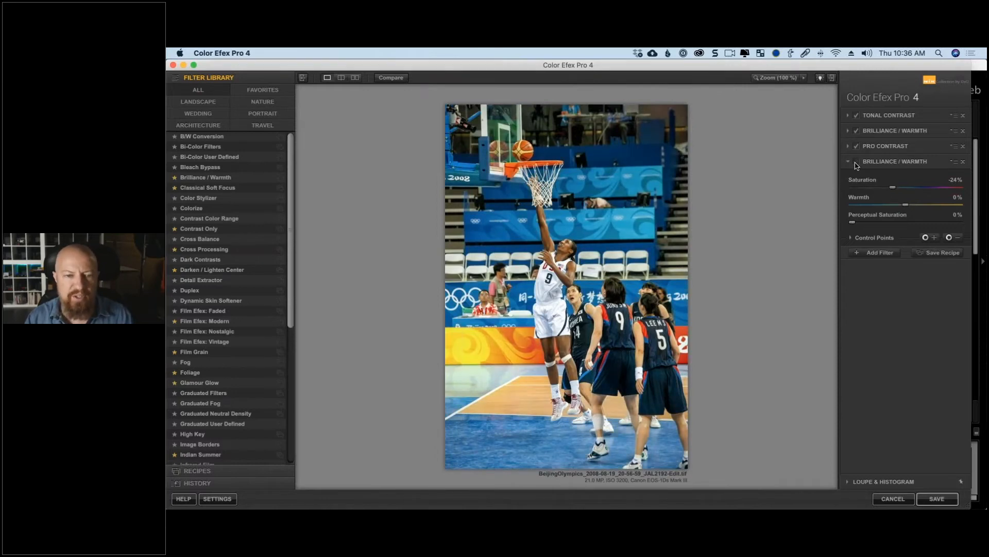
{"action": "left_click", "coordinate": [856, 162]}
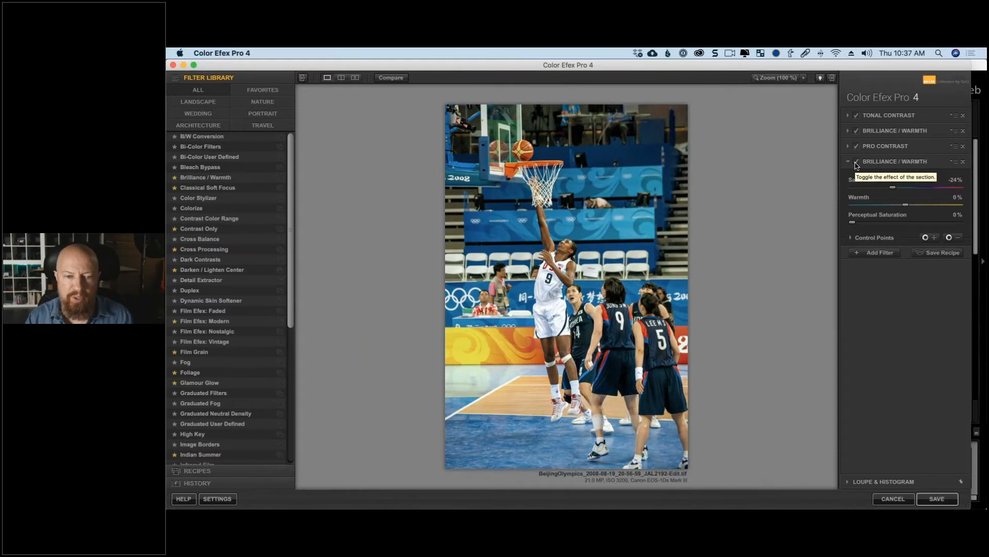
{"action": "left_click", "coordinate": [857, 162]}
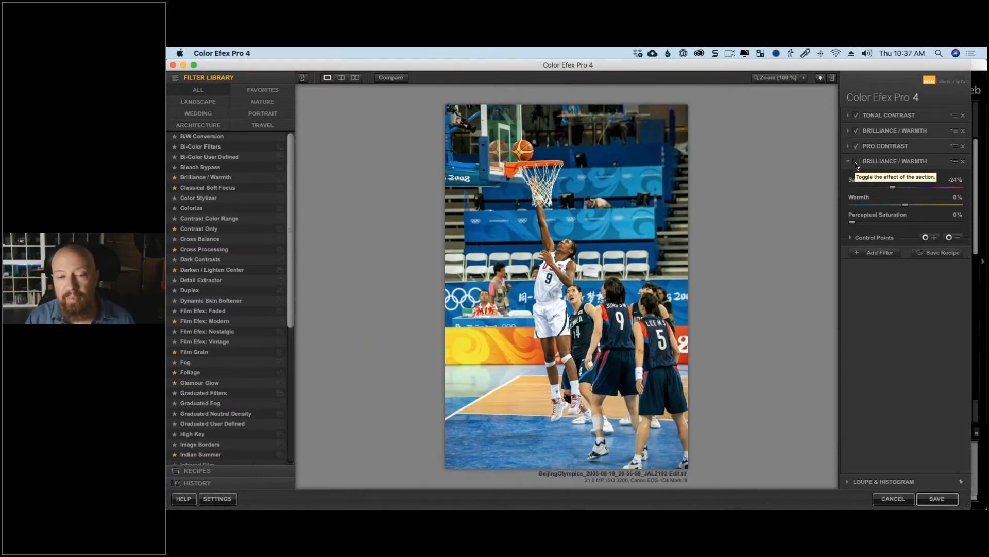
{"action": "left_click", "coordinate": [856, 162]}
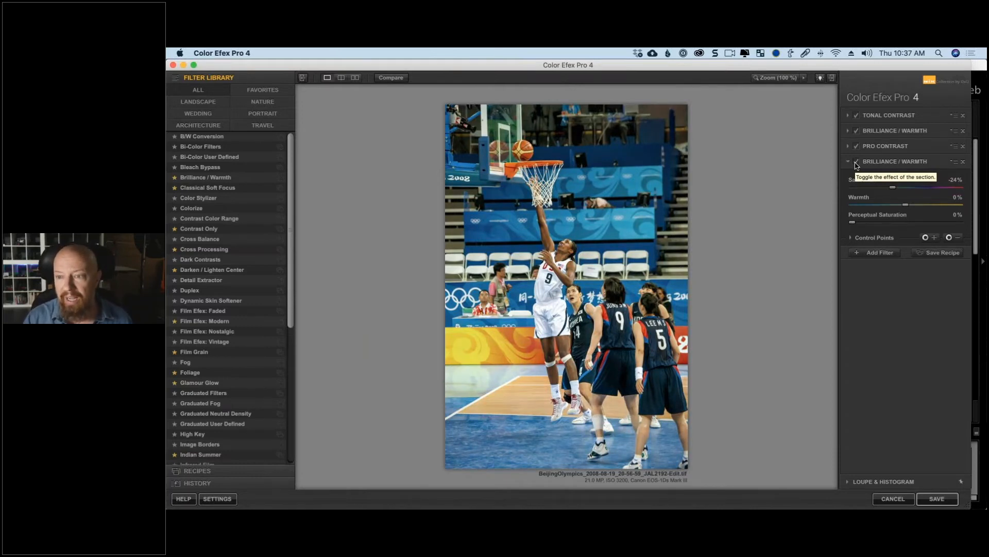
- Add a control point to the last Brilliance / Warmth filter on the blue backdrop beside player 9's raised arm, refining its position against its mask
{"action": "left_click", "coordinate": [934, 239]}
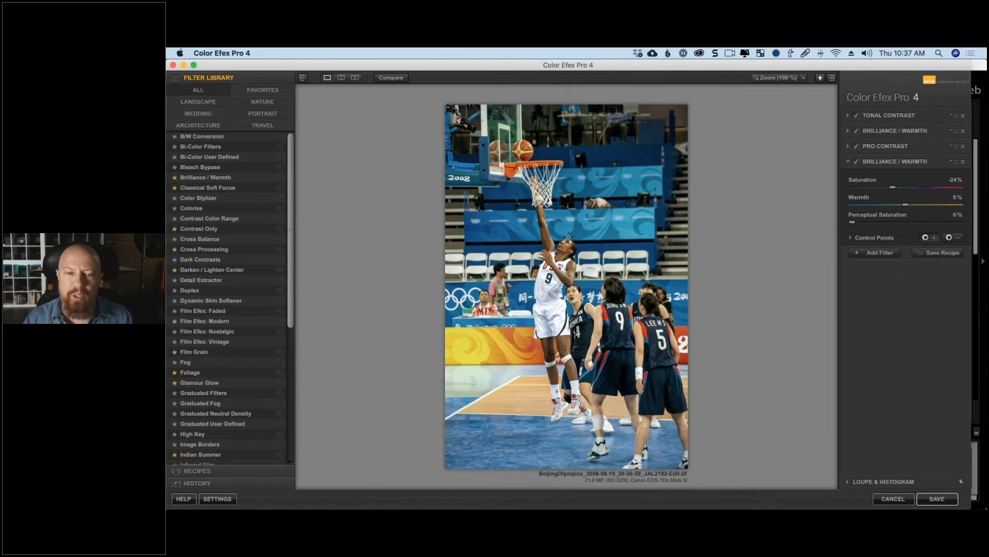
{"action": "left_click", "coordinate": [553, 228]}
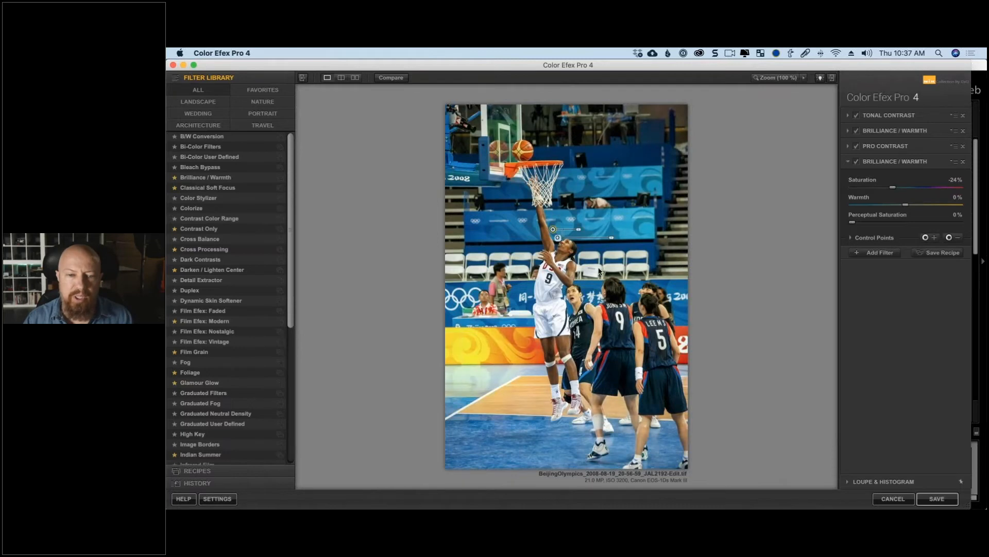
{"action": "left_click", "coordinate": [774, 77]}
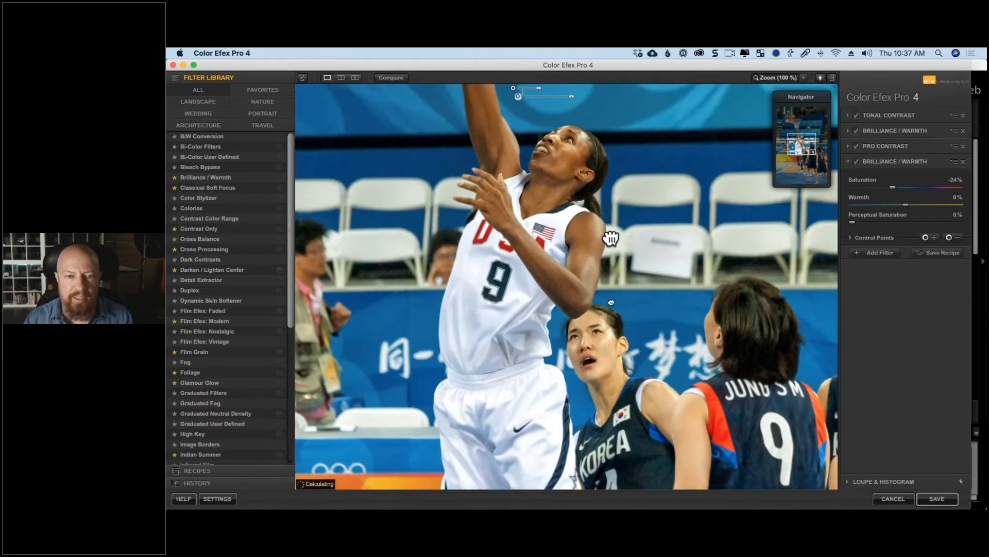
{"action": "left_click_drag", "start_coordinate": [612, 234], "coordinate": [609, 345]}
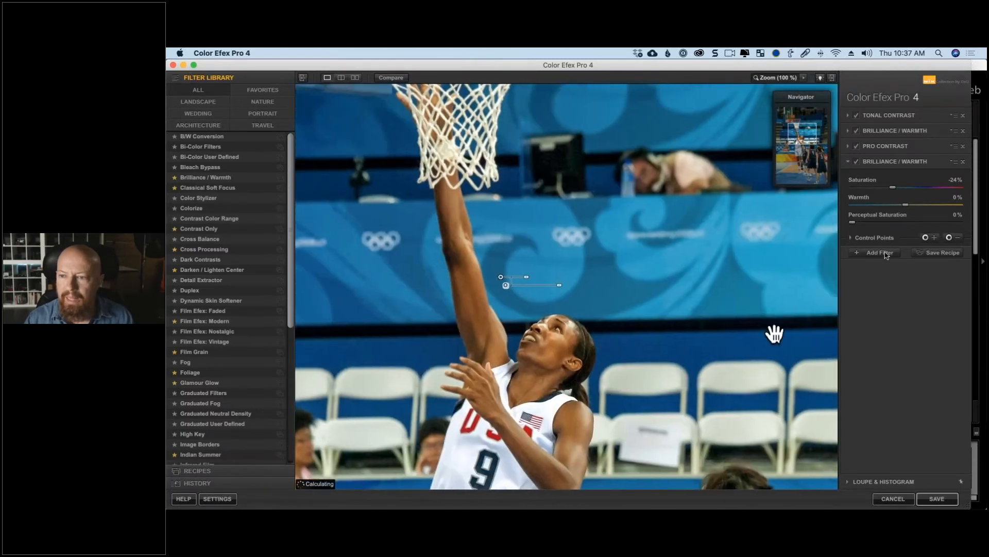
{"action": "left_click", "coordinate": [871, 238]}
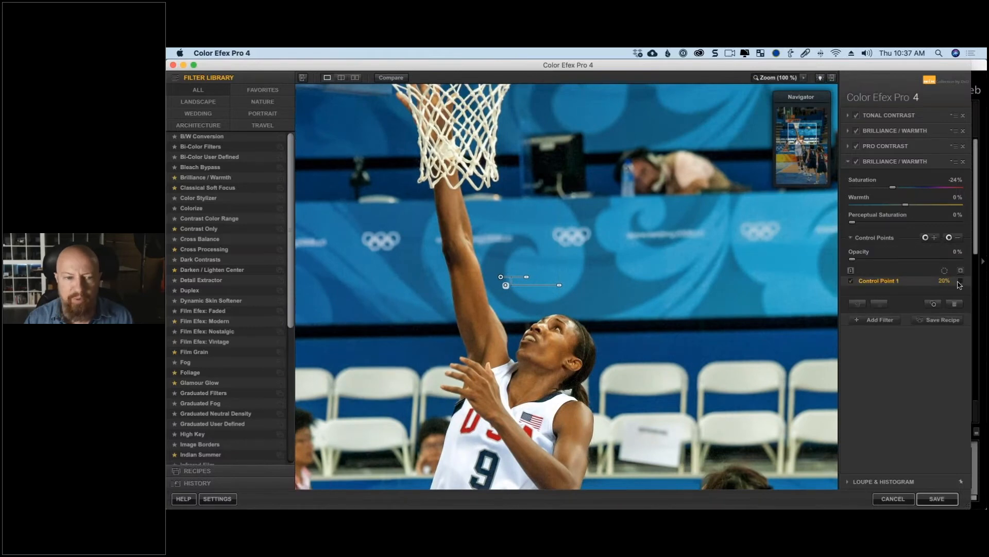
{"action": "left_click", "coordinate": [961, 281]}
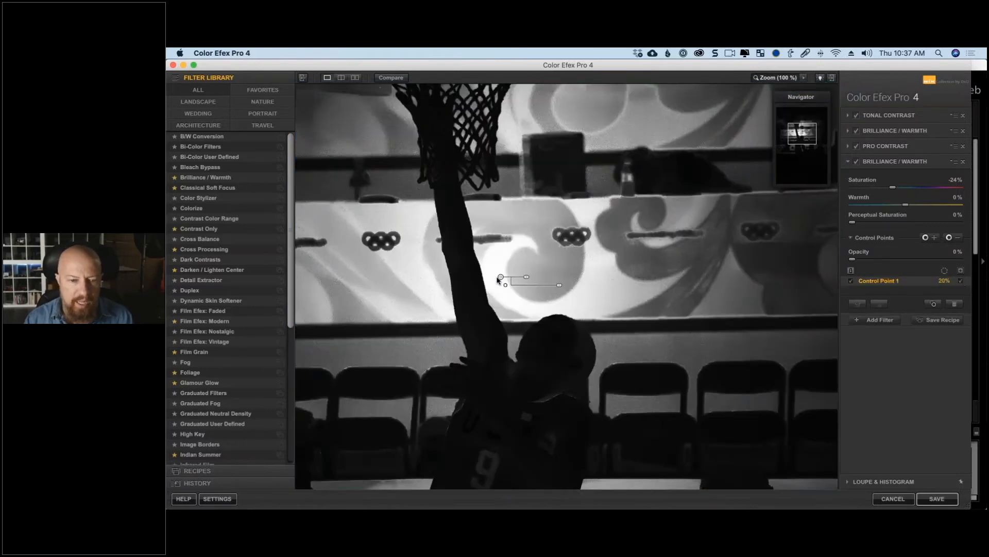
{"action": "left_click_drag", "start_coordinate": [501, 276], "coordinate": [498, 275]}
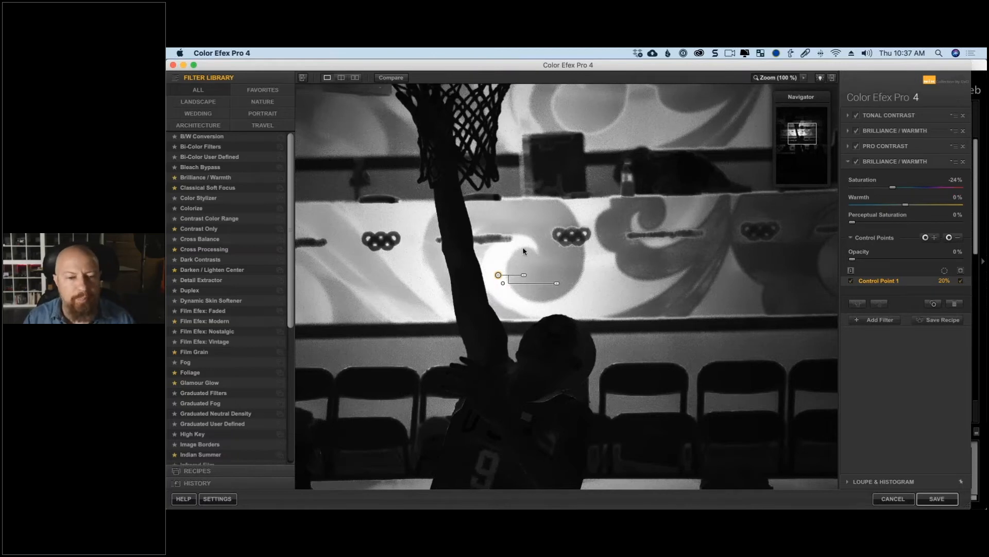
{"action": "left_click_drag", "start_coordinate": [498, 277], "coordinate": [498, 275]}
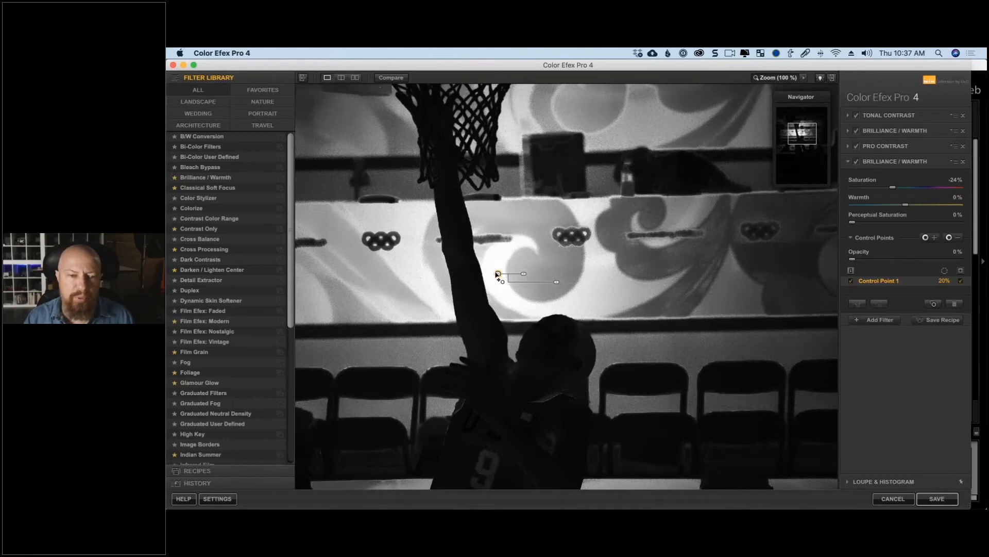
- Duplicate the control point slightly farther from the player's arm on the blue backdrop, and nudge the original point upward
{"action": "left_click_drag", "start_coordinate": [506, 276], "coordinate": [526, 275]}
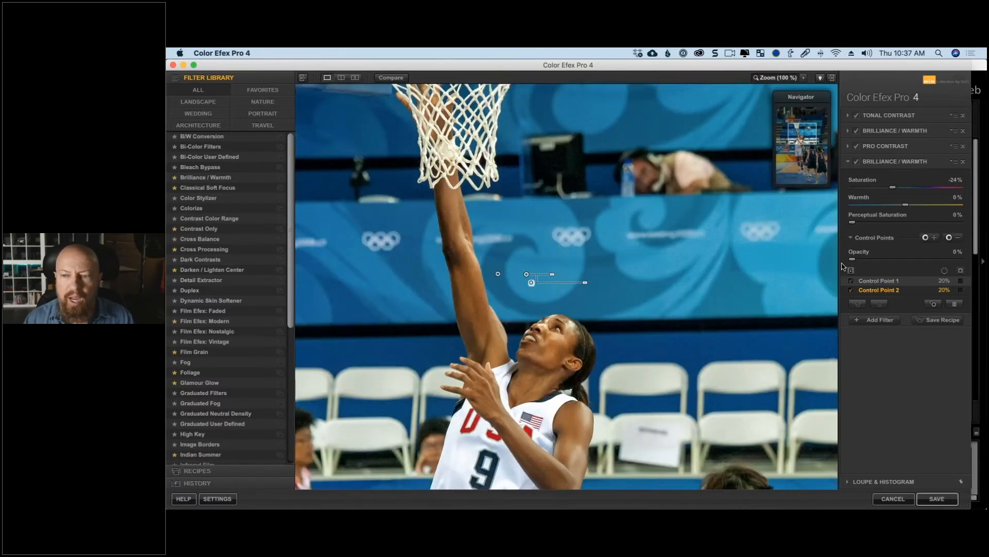
{"action": "left_click", "coordinate": [498, 274]}
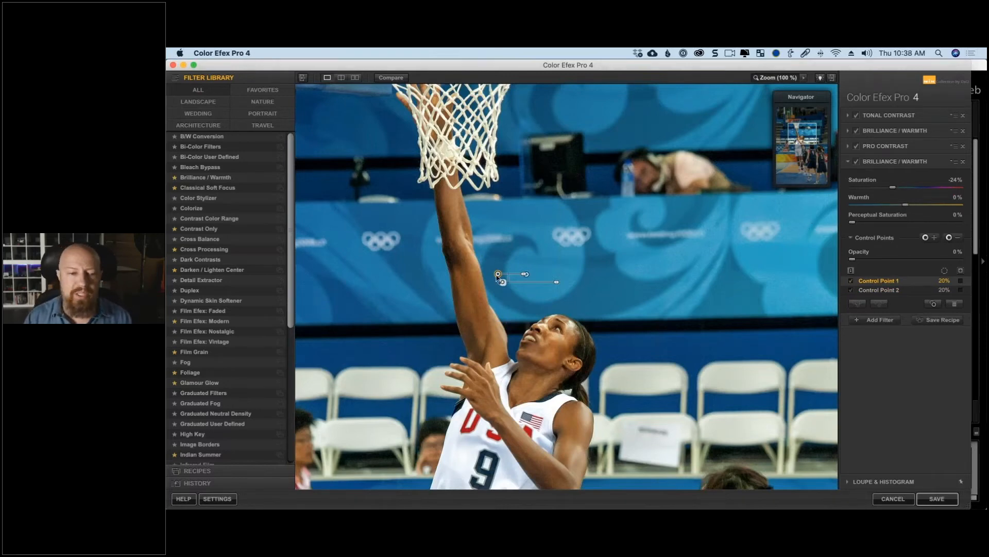
{"action": "left_click_drag", "start_coordinate": [498, 274], "coordinate": [498, 272]}
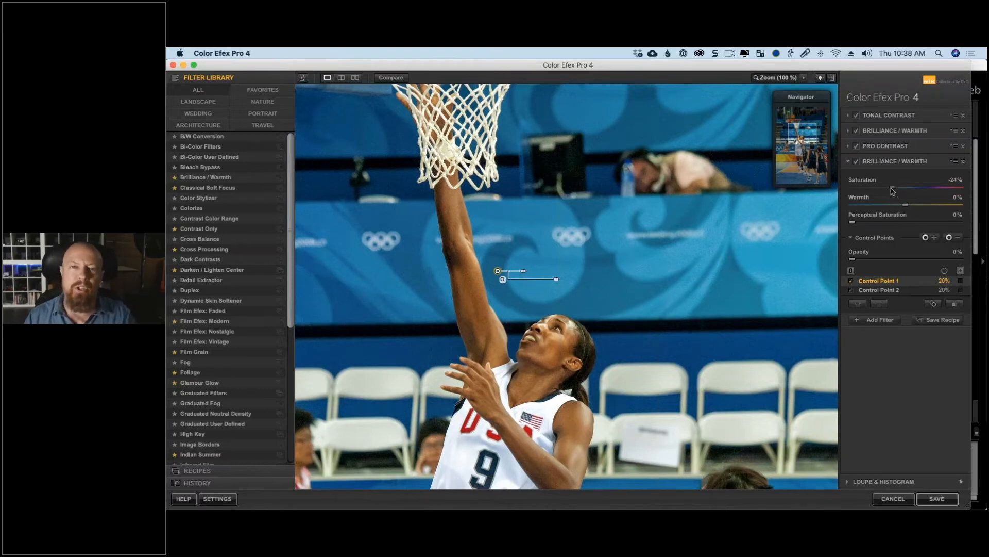
{"action": "left_click_drag", "start_coordinate": [891, 188], "coordinate": [890, 189]}
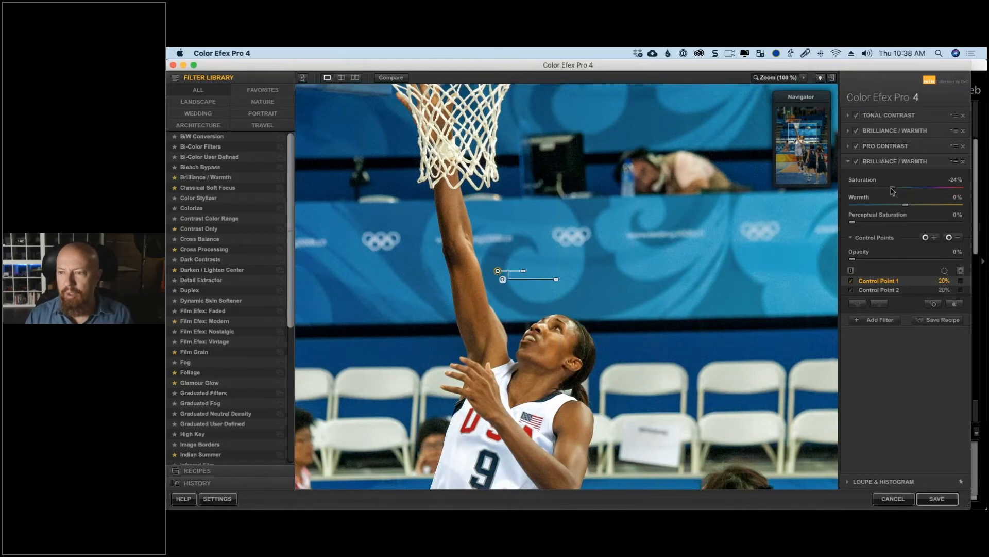
- Set the last Brilliance / Warmth filter's Saturation to -100% and reduce the opacity of the control point nearest the player's raised arm
{"action": "left_click_drag", "start_coordinate": [799, 192], "coordinate": [797, 194]}
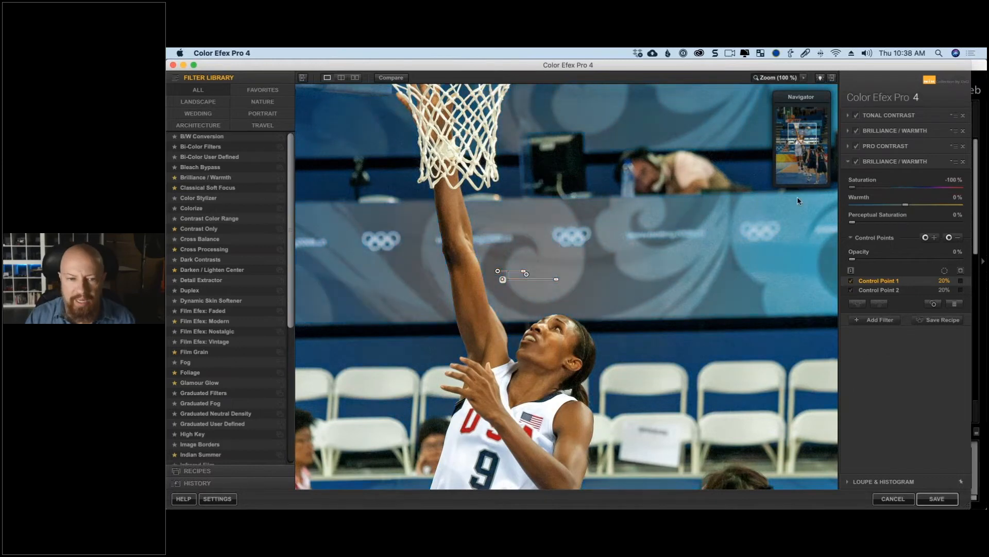
{"action": "left_click", "coordinate": [527, 279]}
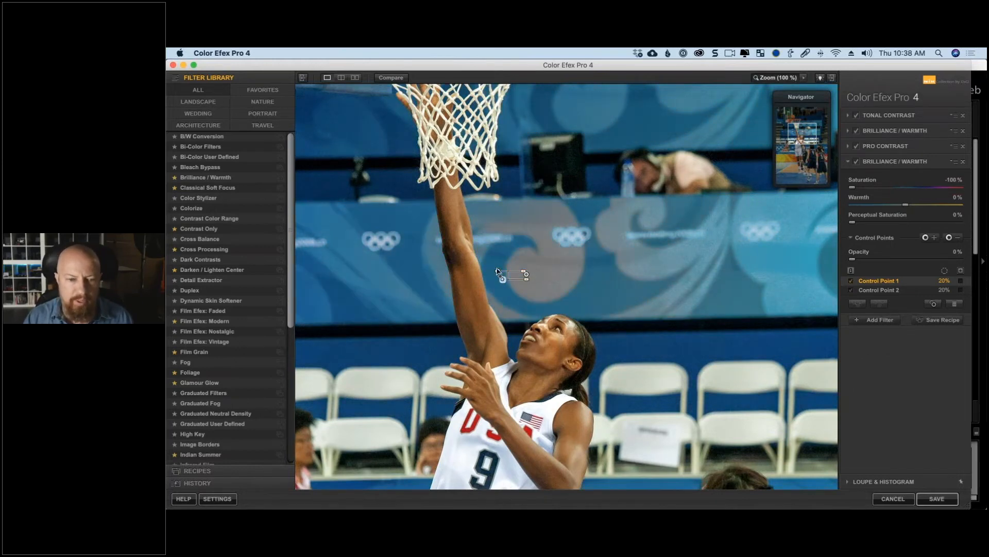
{"action": "left_click_drag", "start_coordinate": [503, 278], "coordinate": [529, 278]}
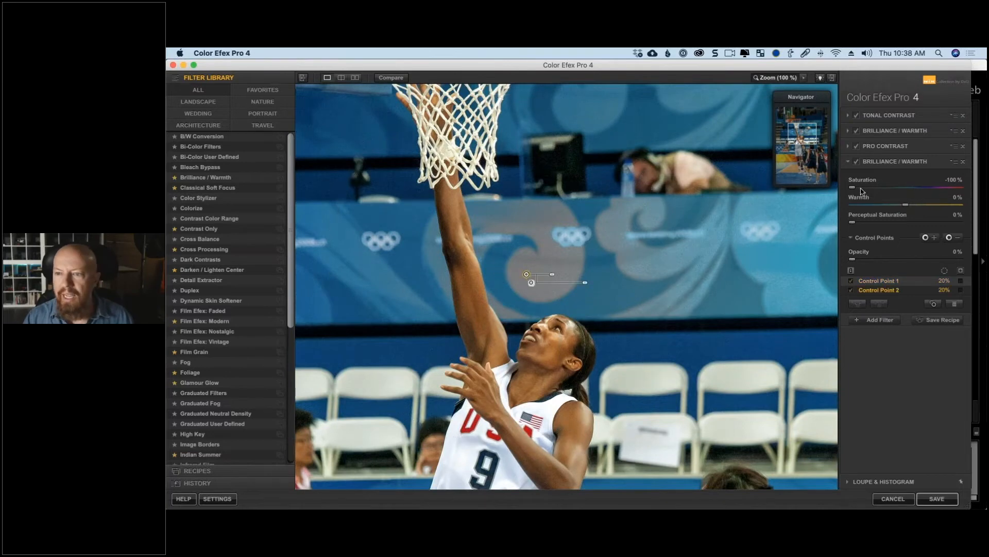
- Check both control points on the blue backdrop in turn, and set the last Brilliance / Warmth filter's Saturation to -31%
{"action": "left_click", "coordinate": [566, 257]}
{"action": "left_click", "coordinate": [498, 269]}
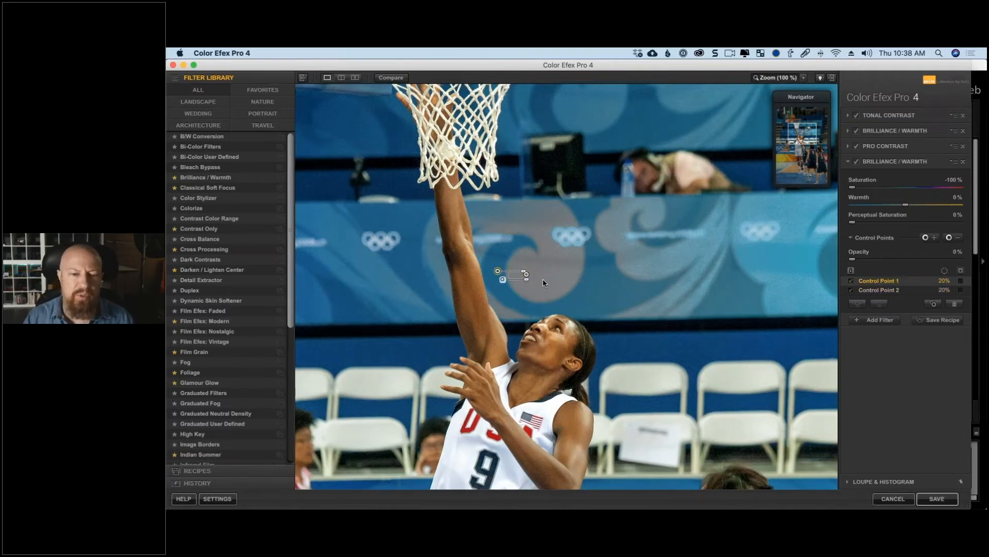
{"action": "left_click", "coordinate": [542, 272]}
{"action": "left_click", "coordinate": [526, 274]}
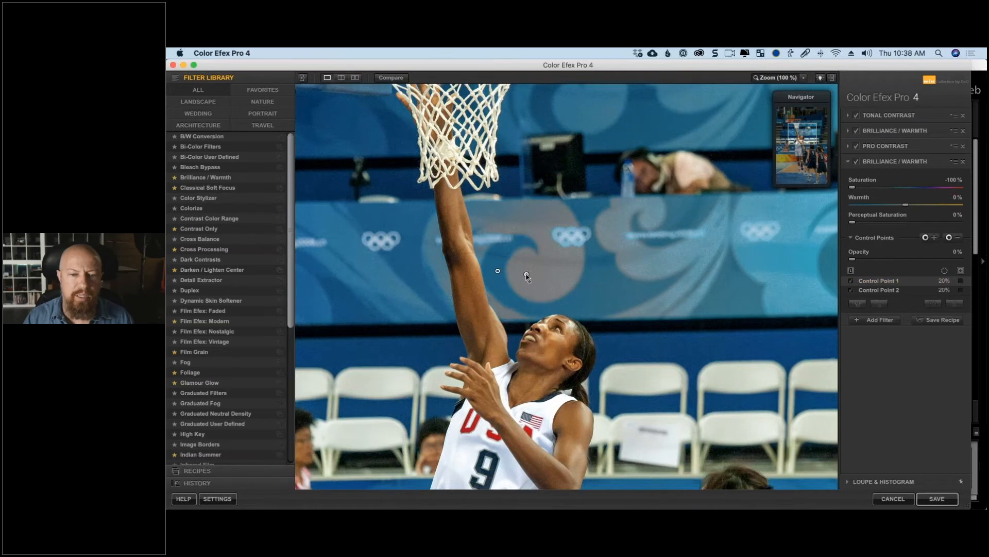
{"action": "left_click_drag", "start_coordinate": [856, 190], "coordinate": [890, 189]}
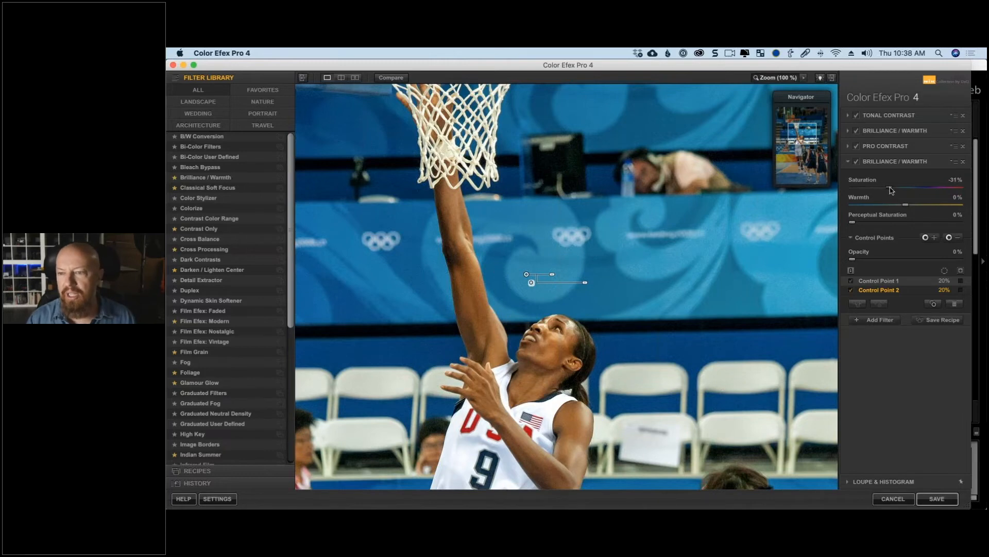
- Set the second Brilliance / Warmth filter's saturation to -37% and return the selected background control point's opacity slider to its maximum
{"action": "left_click_drag", "start_coordinate": [888, 192], "coordinate": [885, 192]}
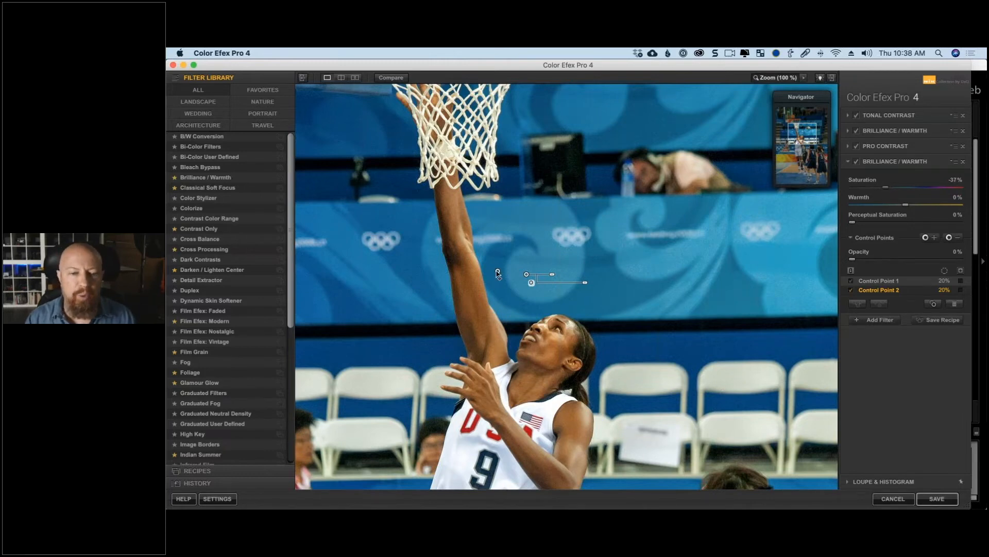
{"action": "left_click", "coordinate": [497, 271]}
{"action": "left_click", "coordinate": [526, 274]}
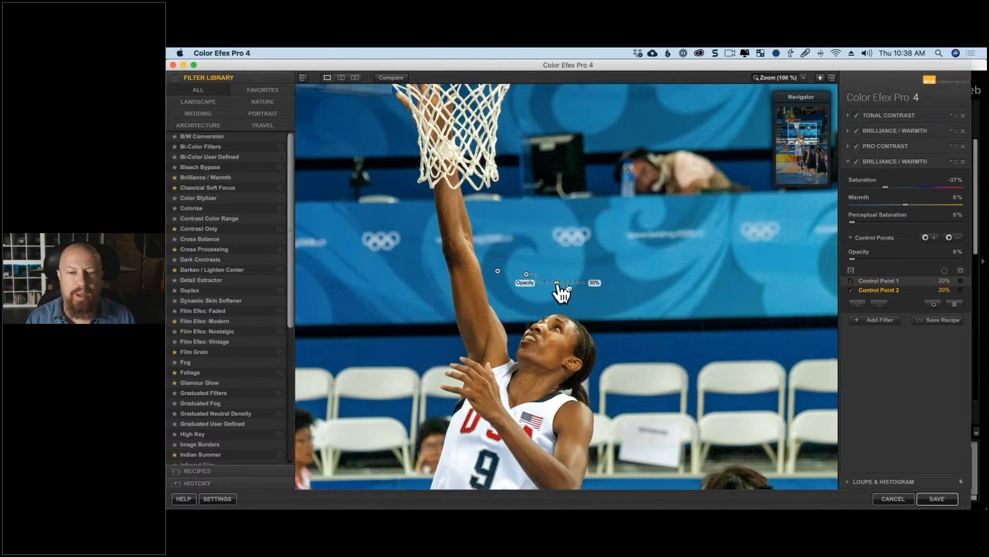
{"action": "left_click_drag", "start_coordinate": [563, 283], "coordinate": [585, 284]}
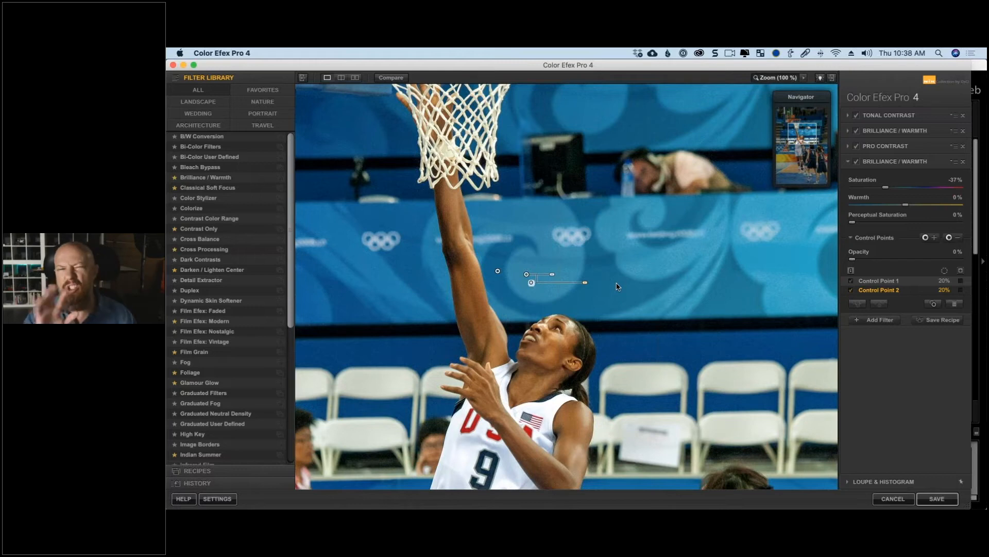
- Select both control points on the blue background, group them, and ungroup them again
{"action": "left_click", "coordinate": [498, 272]}
{"action": "left_click", "coordinate": [527, 276], "text": "shift"}
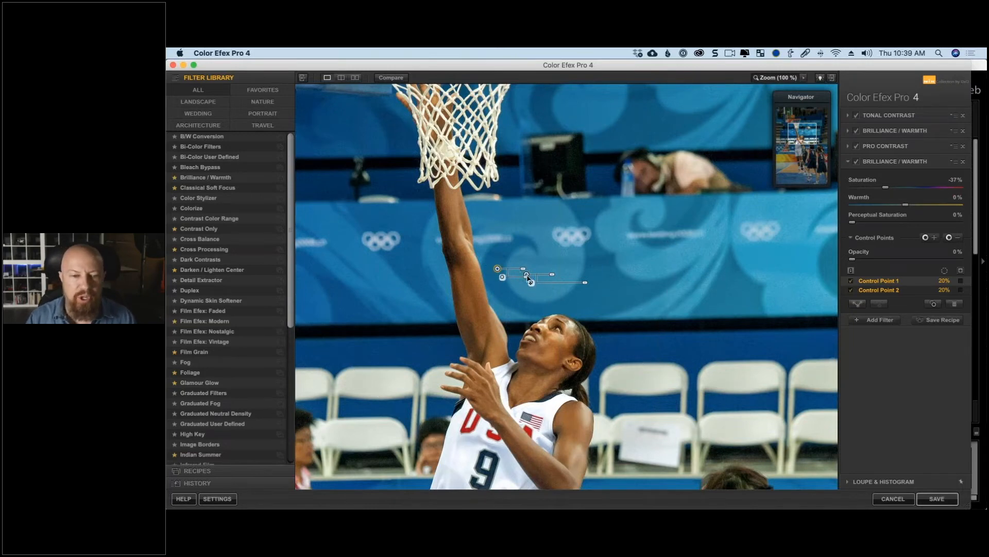
{"action": "left_click_drag", "start_coordinate": [528, 278], "coordinate": [531, 277]}
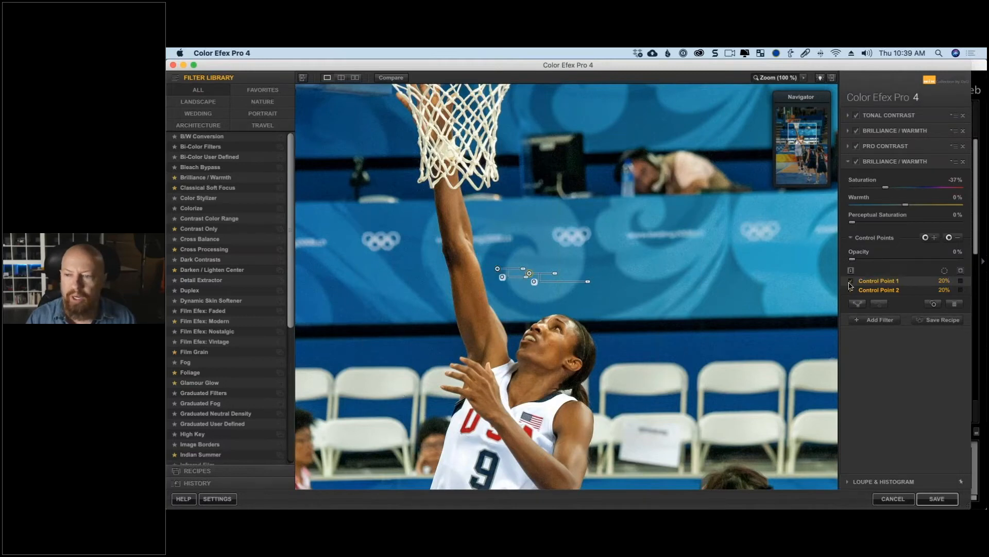
{"action": "left_click", "coordinate": [857, 304]}
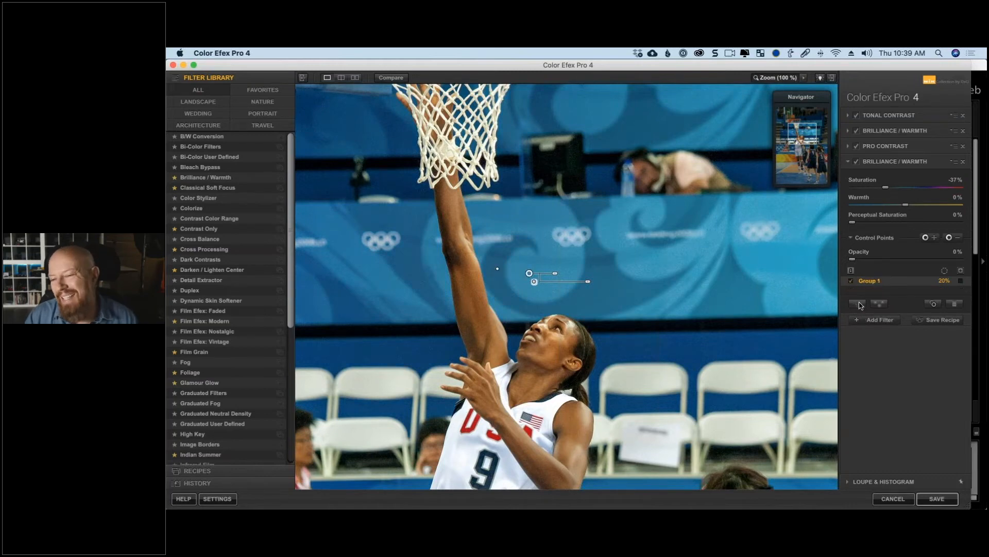
{"action": "left_click", "coordinate": [879, 304]}
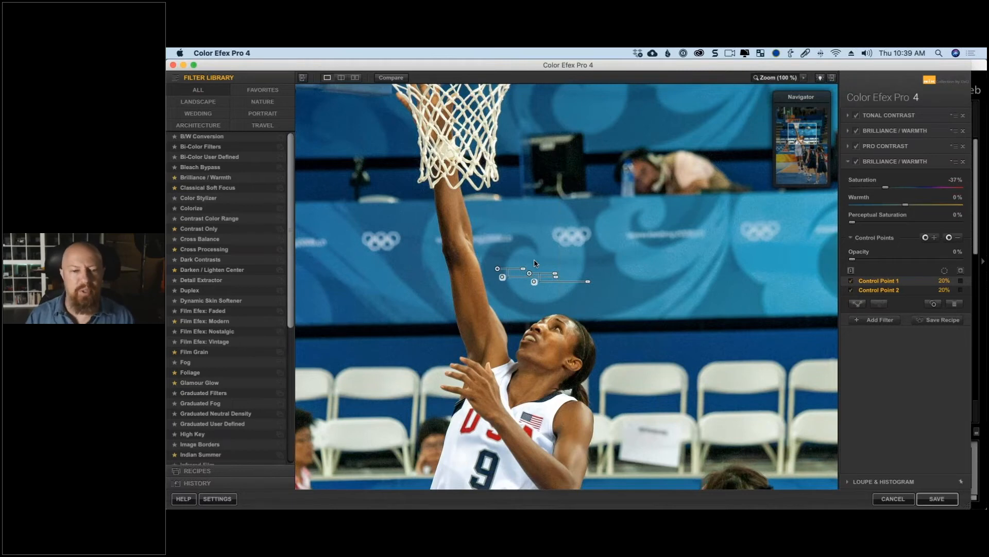
- Set the second Brilliance / Warmth filter's saturation to -42%
{"action": "left_click", "coordinate": [768, 77]}
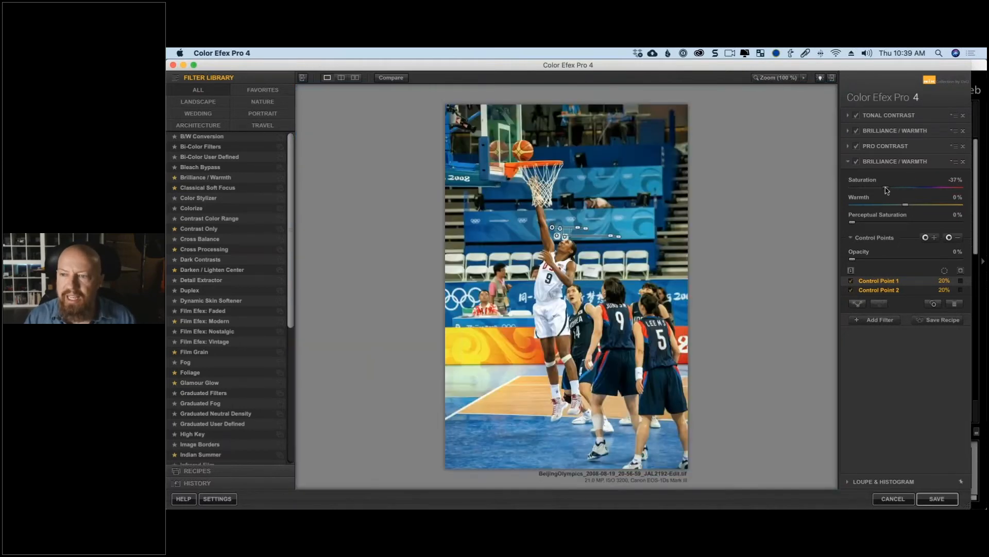
{"action": "mouse_move", "coordinate": [886, 190]}
{"action": "left_mouse_down"}
{"action": "mouse_move", "coordinate": [865, 194]}
{"action": "mouse_move", "coordinate": [887, 193]}
{"action": "left_mouse_up"}
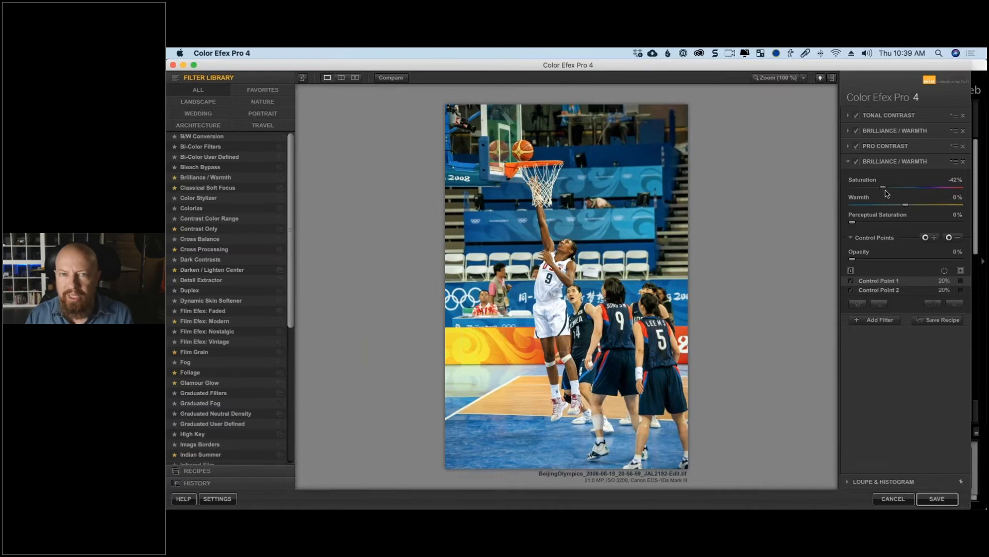
- Add a Levels & Curves filter to the filter stack
{"action": "left_click", "coordinate": [877, 320]}
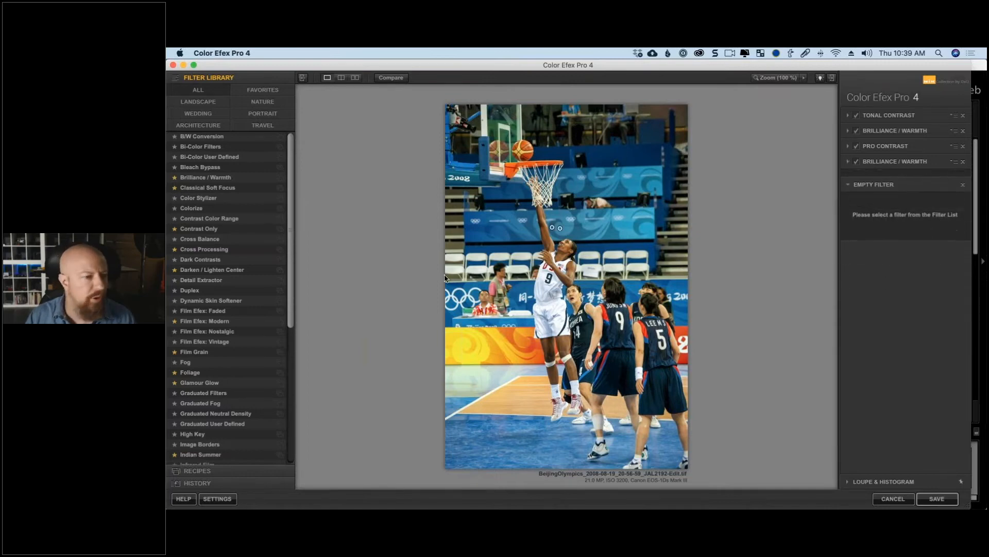
{"action": "scroll", "coordinate": [291, 350], "scroll_direction": "down", "scroll_amount": 5}
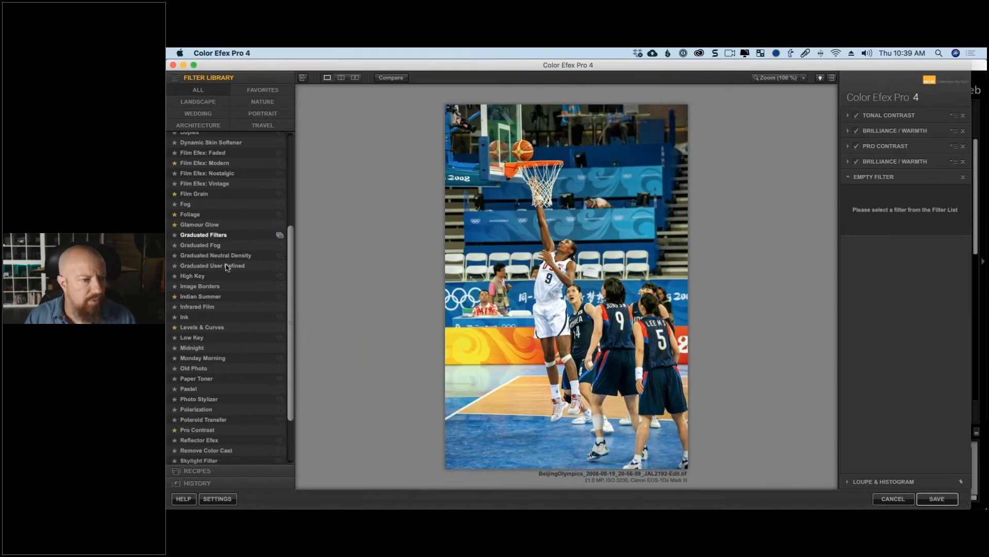
{"action": "scroll", "coordinate": [227, 309], "scroll_direction": "down", "scroll_amount": 3}
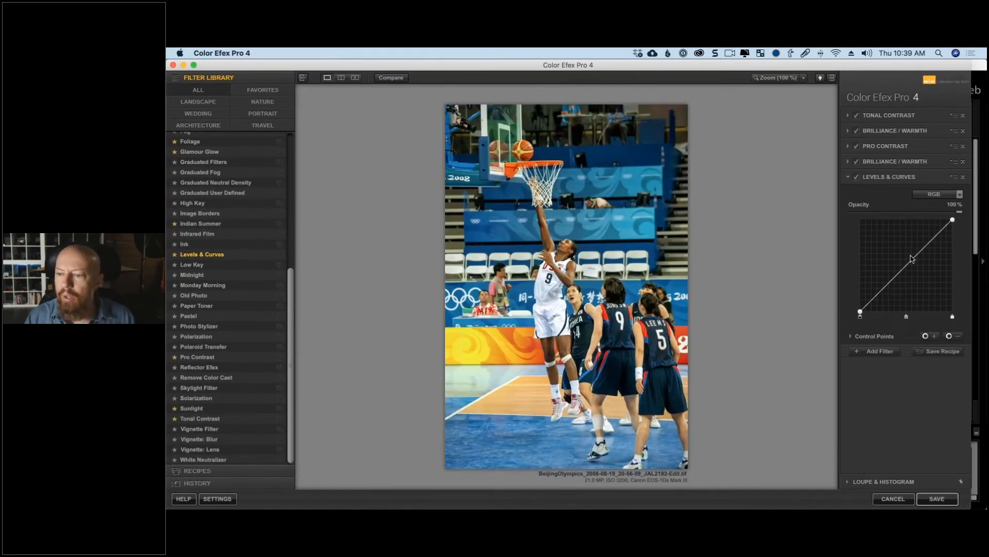
- Place a control point on the jumping player's face, raise the upper part of the RGB curve, and show the control point list
{"action": "left_click", "coordinate": [927, 335]}
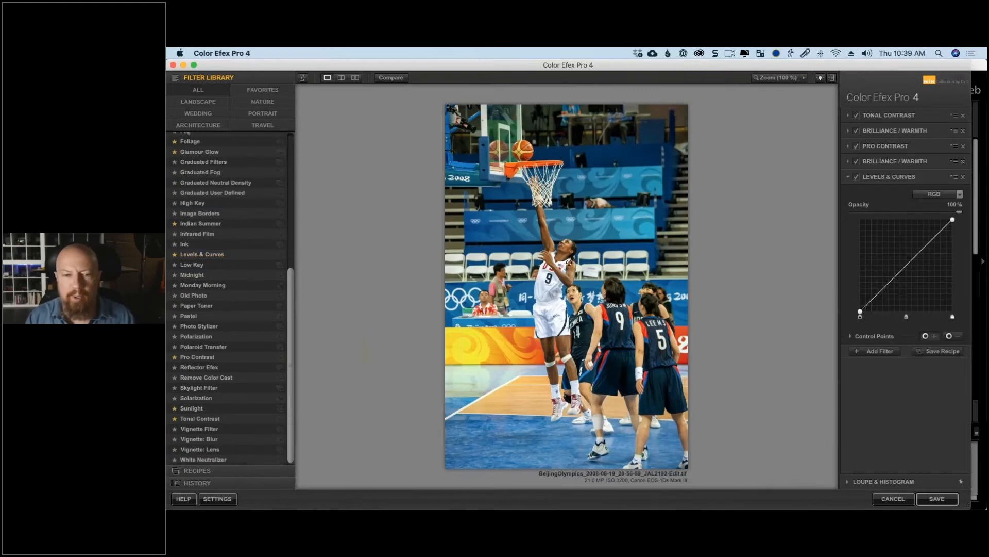
{"action": "left_click", "coordinate": [568, 248]}
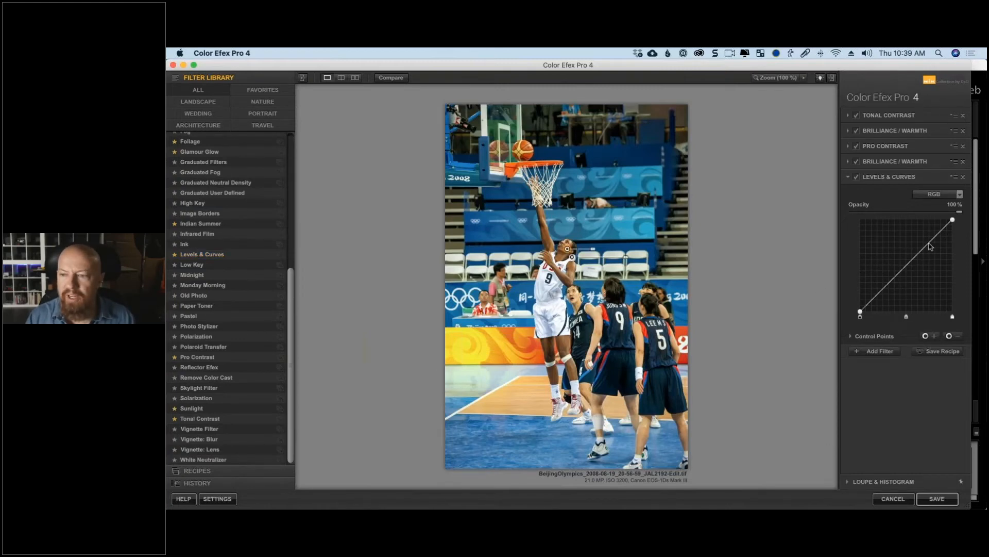
{"action": "left_click_drag", "start_coordinate": [929, 244], "coordinate": [930, 236]}
{"action": "left_click", "coordinate": [850, 336]}
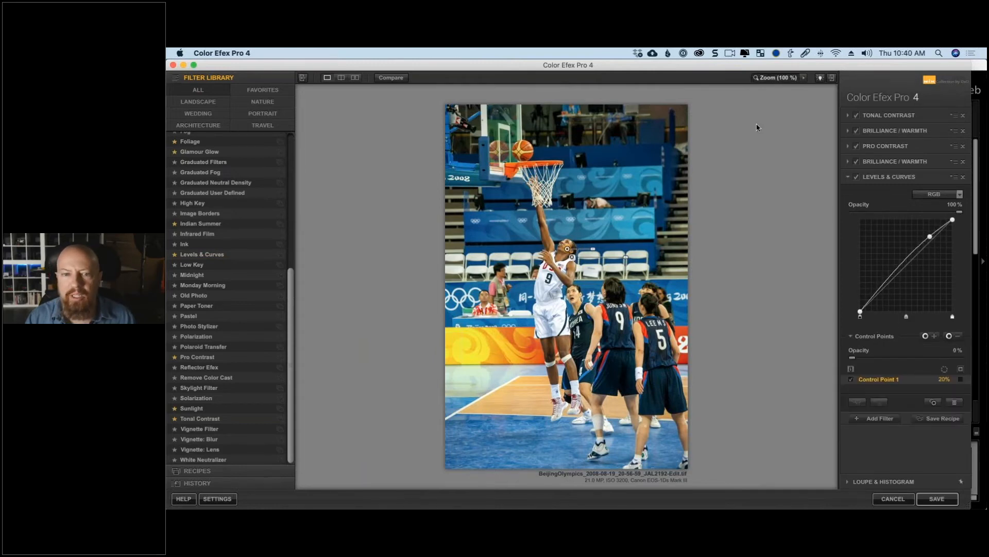
- Check the face control point's mask at 100% zoom and raise the RGB curve's upper point a little further
{"action": "key", "text": "space"}
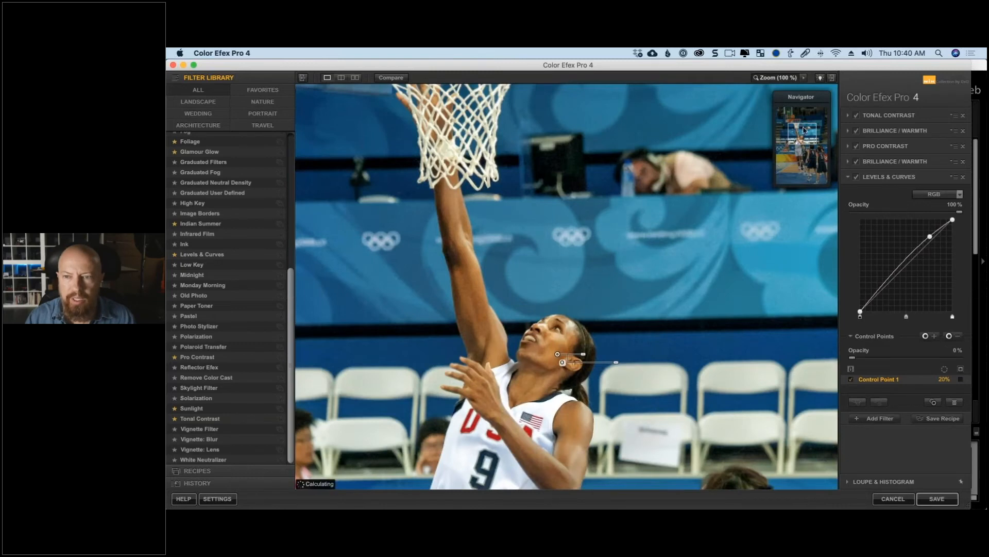
{"action": "left_click_drag", "start_coordinate": [806, 130], "coordinate": [806, 134]}
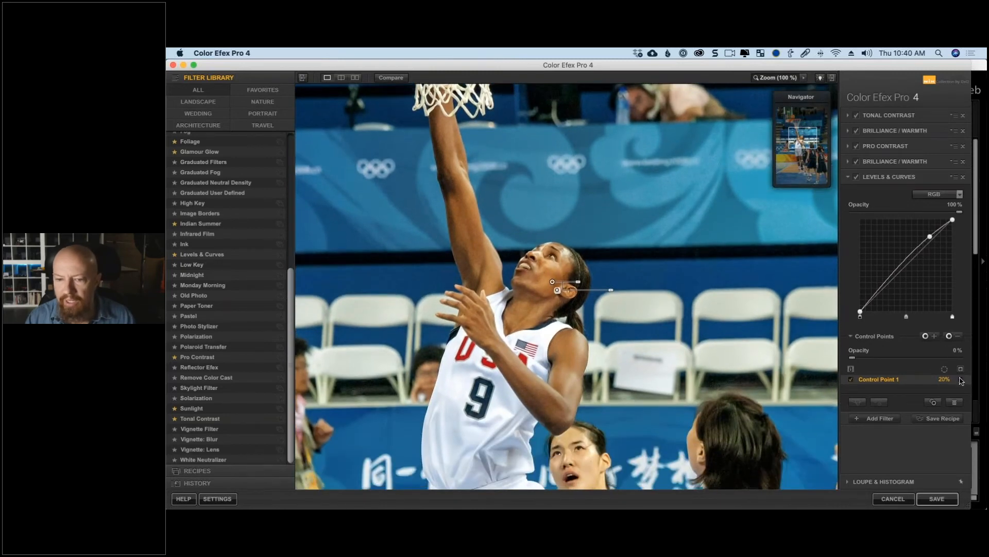
{"action": "left_click", "coordinate": [961, 380]}
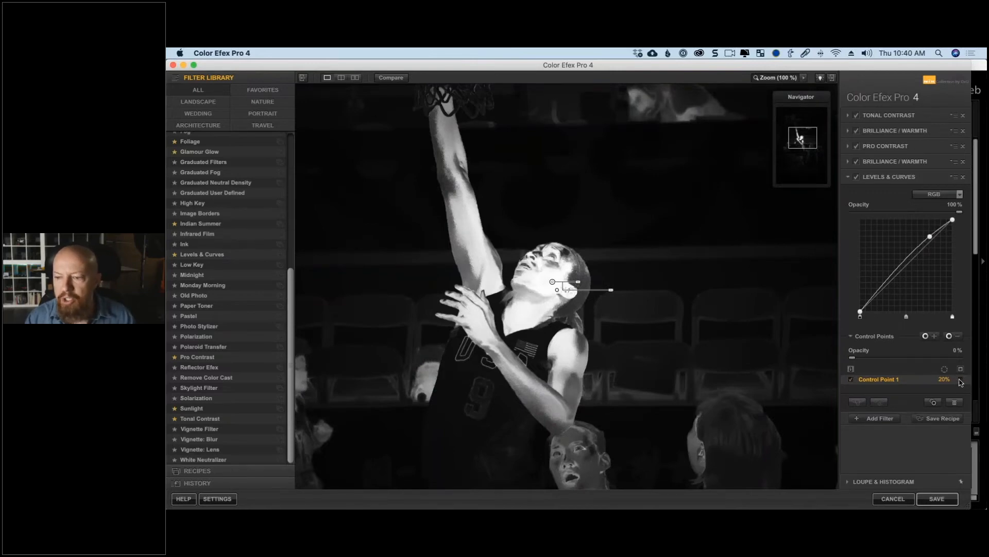
{"action": "left_click", "coordinate": [961, 380]}
{"action": "mouse_move", "coordinate": [930, 236]}
{"action": "left_mouse_down"}
{"action": "mouse_move", "coordinate": [923, 227]}
{"action": "mouse_move", "coordinate": [932, 243]}
{"action": "mouse_move", "coordinate": [931, 231]}
{"action": "left_mouse_up"}
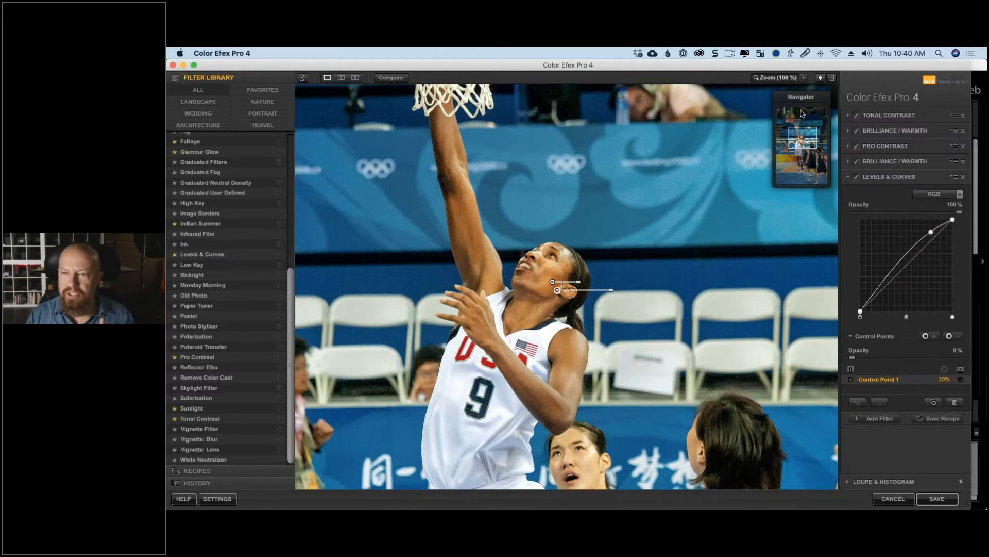
- Add a second Levels & Curves filter and limit the filter library to the favorites
{"action": "left_click", "coordinate": [783, 78]}
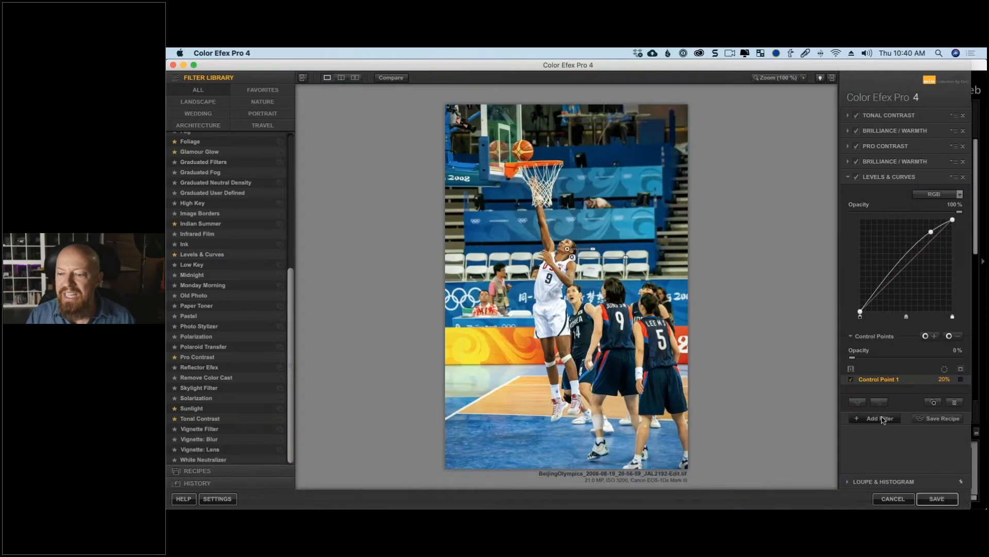
{"action": "left_click", "coordinate": [882, 419]}
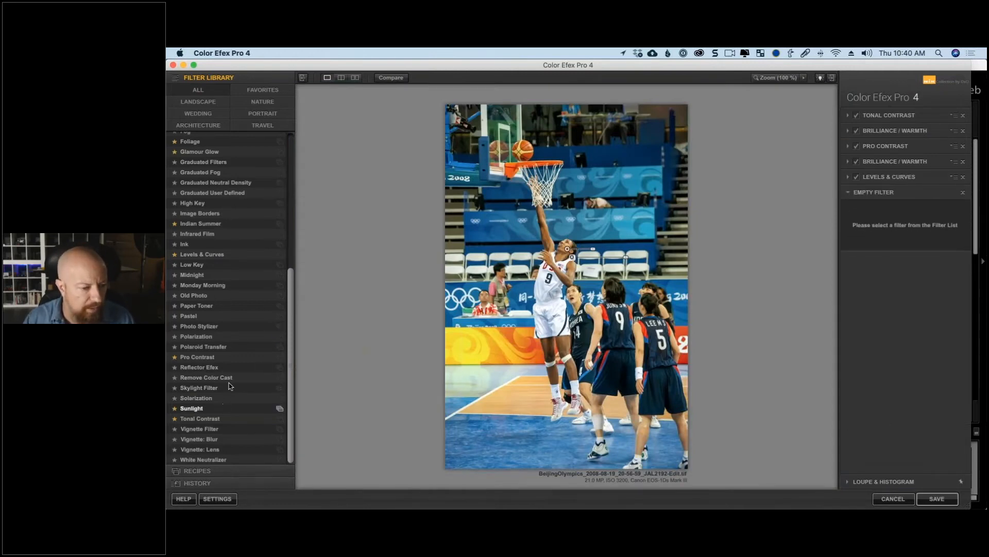
{"action": "left_click", "coordinate": [219, 254]}
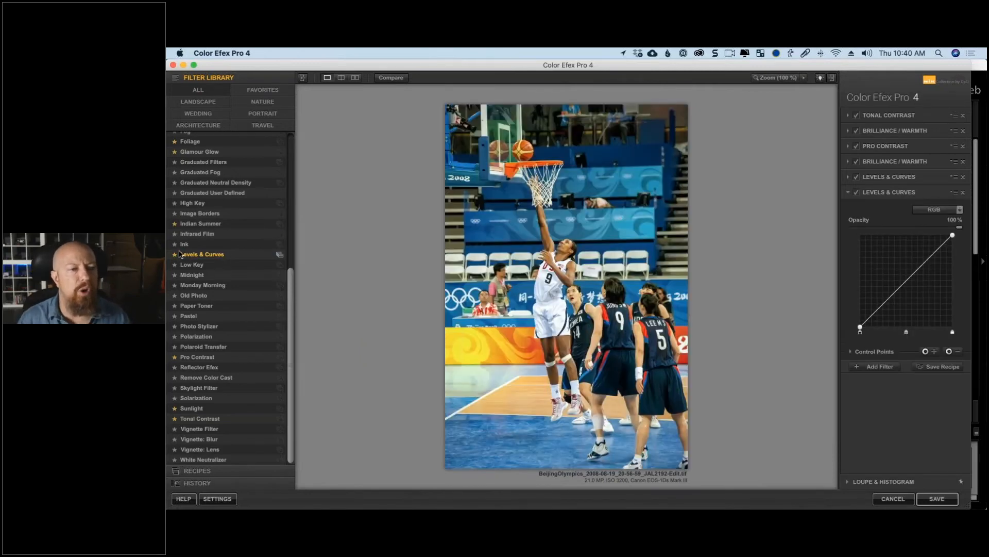
{"action": "left_click", "coordinate": [263, 102]}
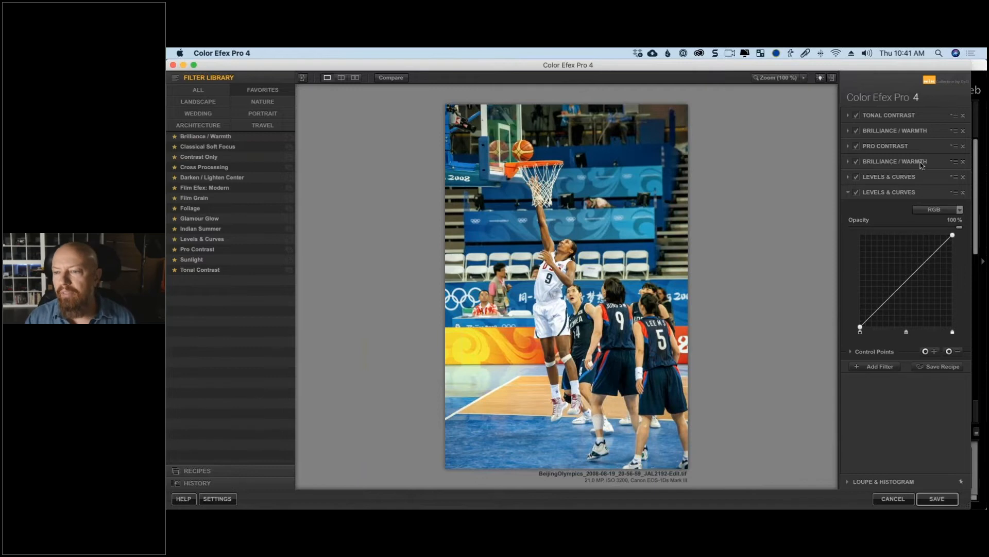
- Copy the control points from the second Brilliance / Warmth filter and paste them into the second Levels & Curves filter
{"action": "left_click", "coordinate": [954, 162]}
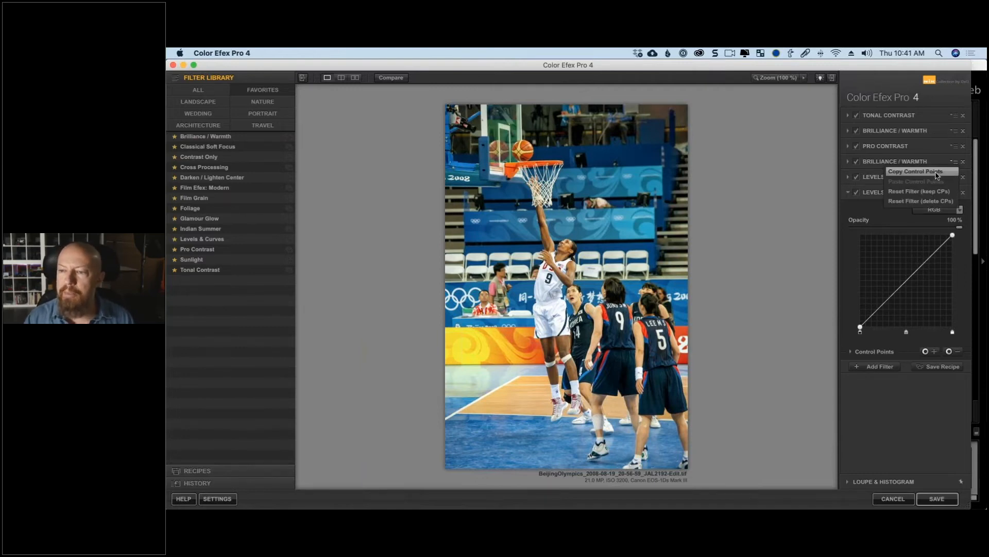
{"action": "left_click", "coordinate": [928, 173]}
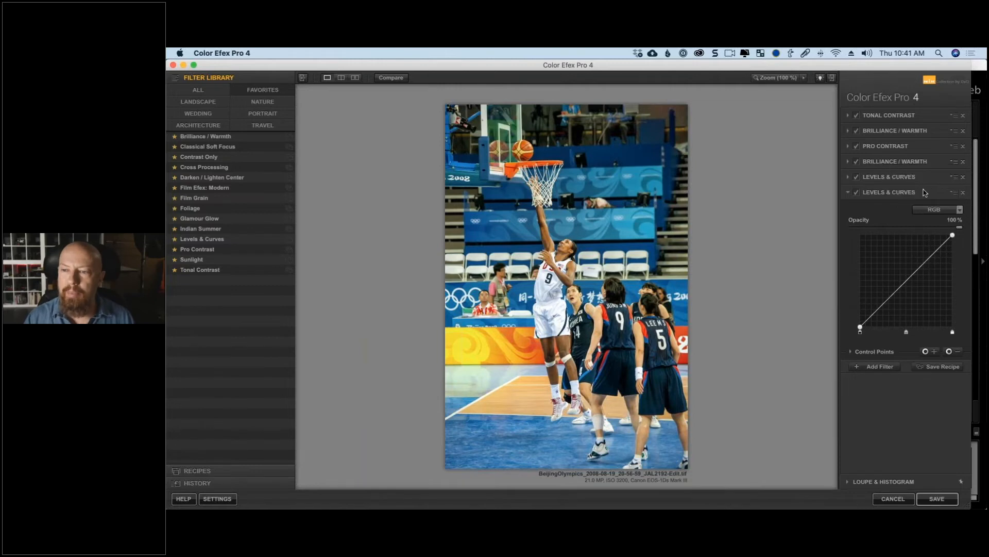
{"action": "left_click", "coordinate": [954, 193]}
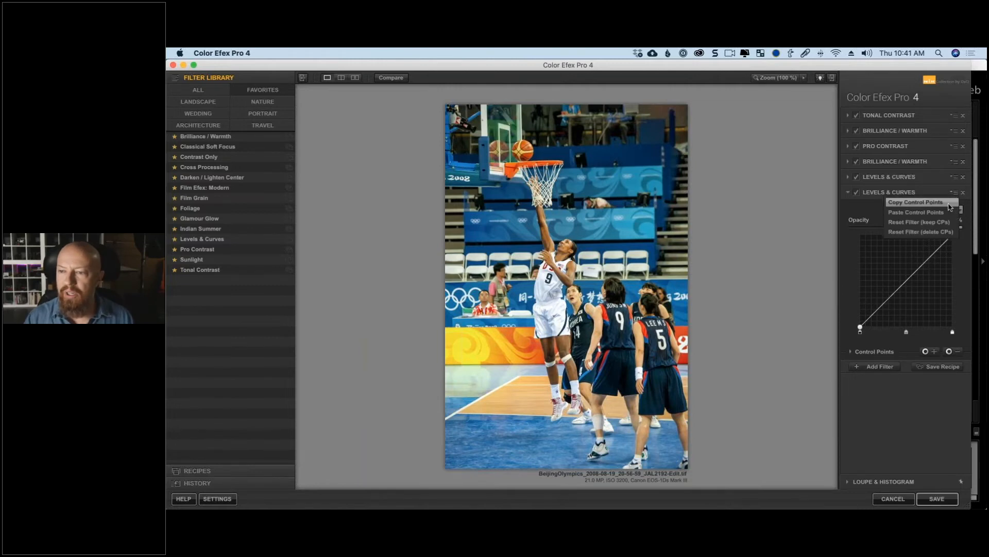
{"action": "left_click", "coordinate": [945, 212]}
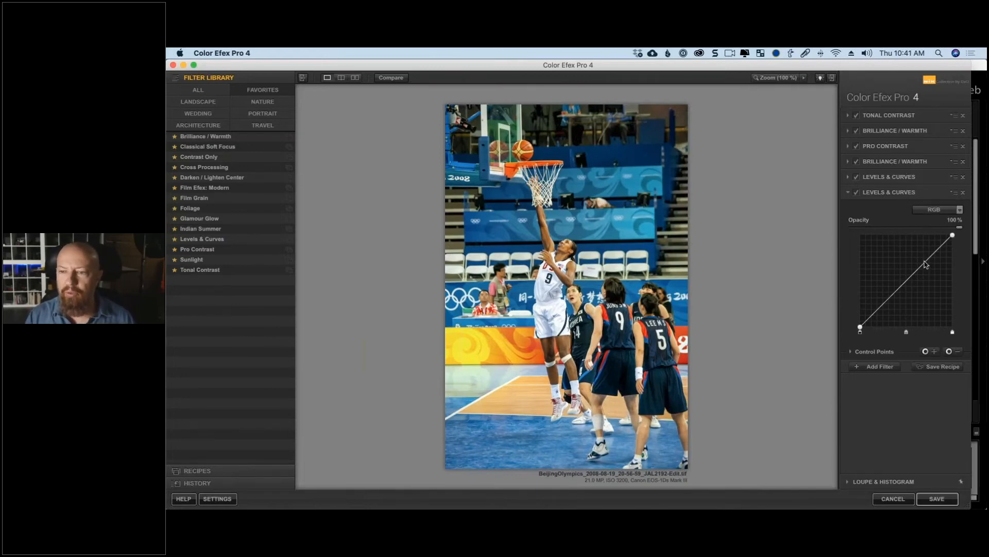
- Pull the second Levels & Curves filter's curve down to darken the background, and lower the first one's upper curve point slightly
{"action": "left_click_drag", "start_coordinate": [918, 273], "coordinate": [912, 290]}
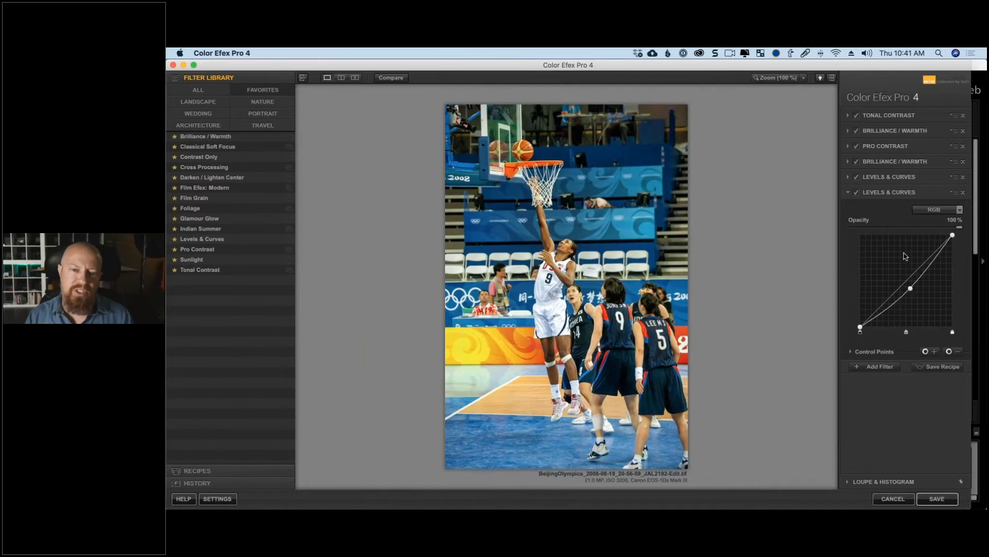
{"action": "left_click", "coordinate": [901, 178]}
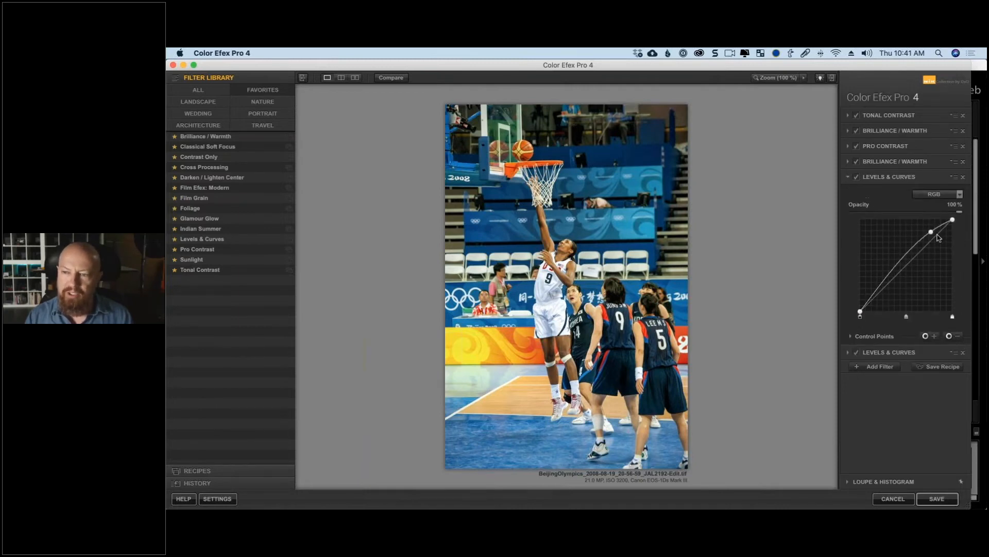
{"action": "left_click_drag", "start_coordinate": [931, 232], "coordinate": [926, 237]}
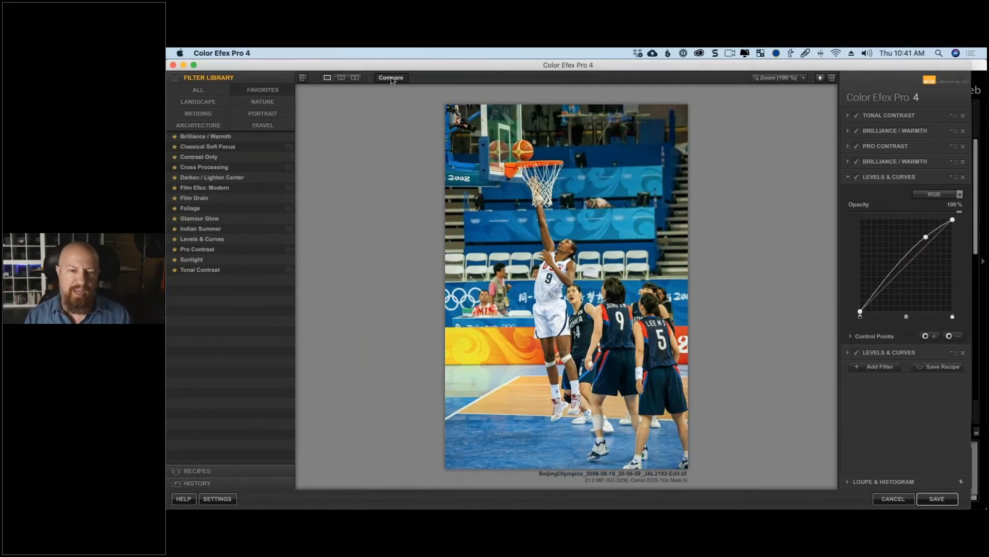
{"action": "left_click", "coordinate": [393, 81]}
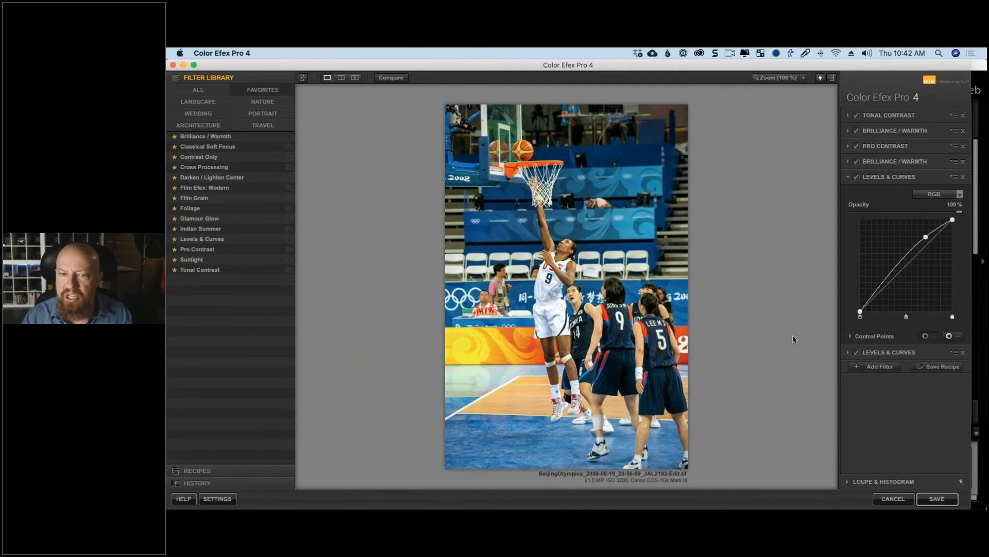
- Place a control point on the basketball for the first Levels & Curves filter and reduce its area of effect
{"action": "left_click", "coordinate": [523, 145]}
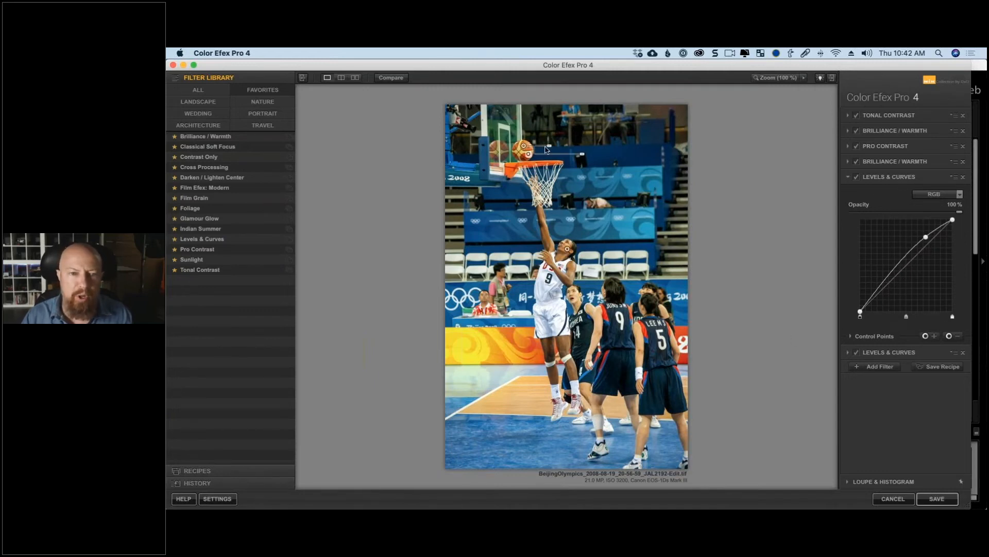
{"action": "left_click_drag", "start_coordinate": [549, 148], "coordinate": [522, 148]}
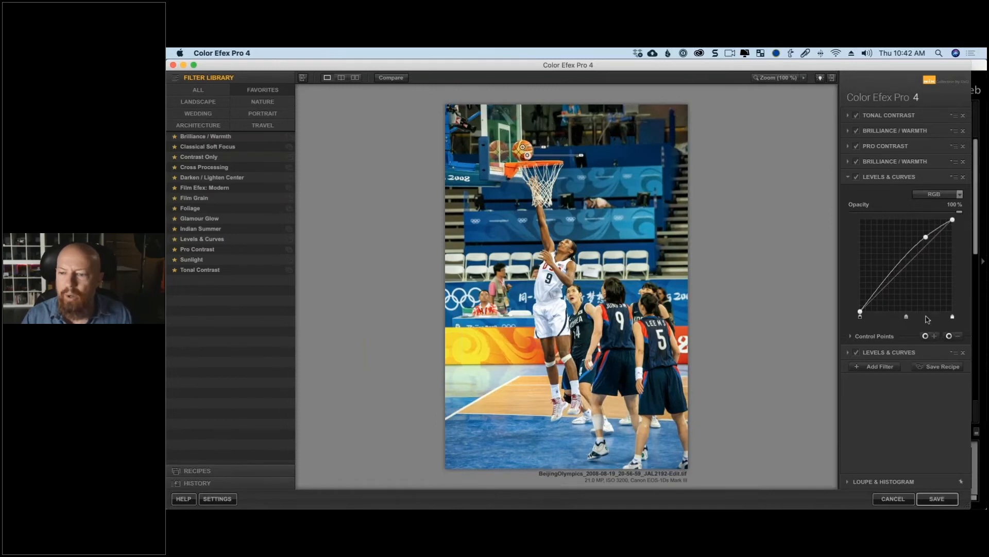
- Add a control point to the second Levels & Curves filter on the dark background just beside the basketball
{"action": "left_click", "coordinate": [912, 353]}
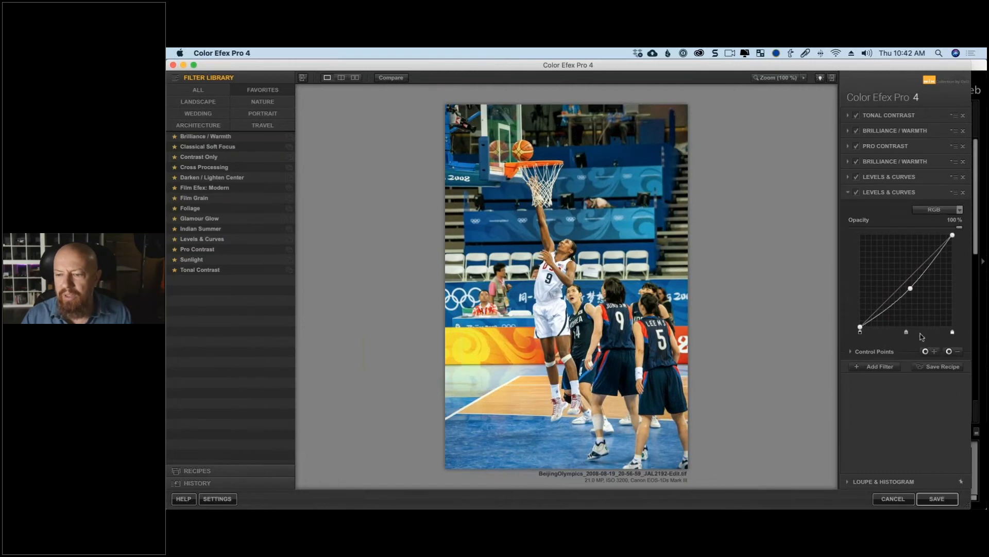
{"action": "left_click", "coordinate": [925, 351]}
{"action": "left_click", "coordinate": [540, 156]}
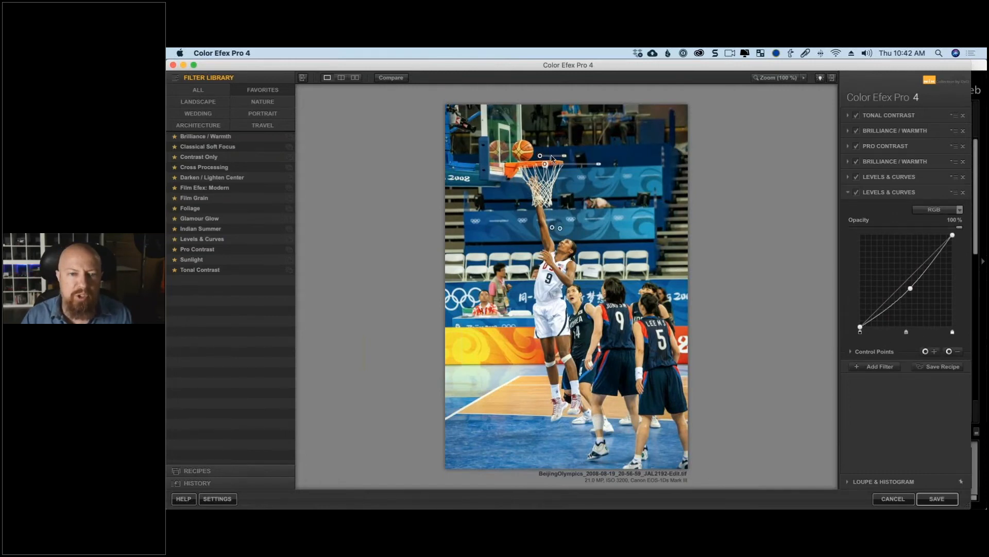
- Compare the filtered basketball photo with the original image and save the stacked-filter result
{"action": "left_click", "coordinate": [392, 79]}
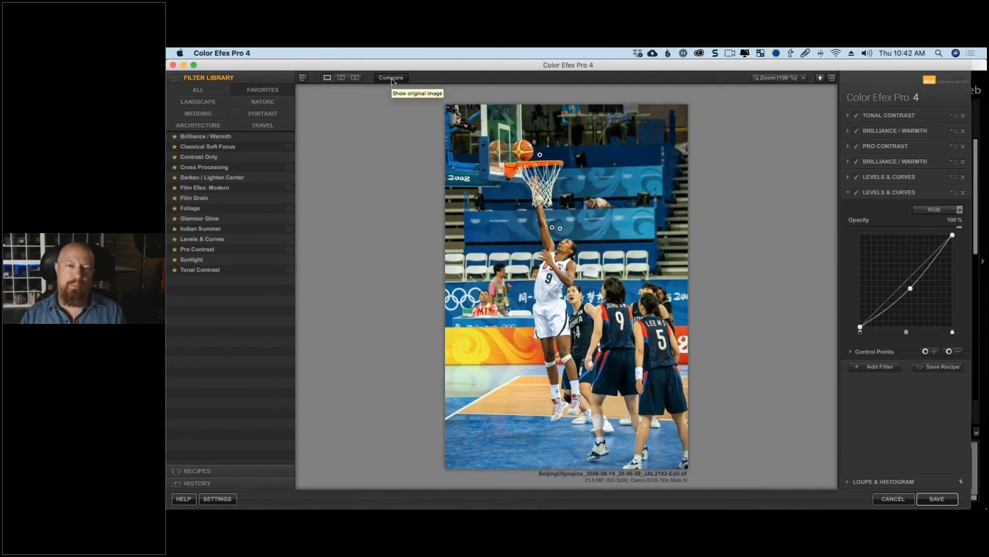
{"action": "left_click", "coordinate": [391, 79]}
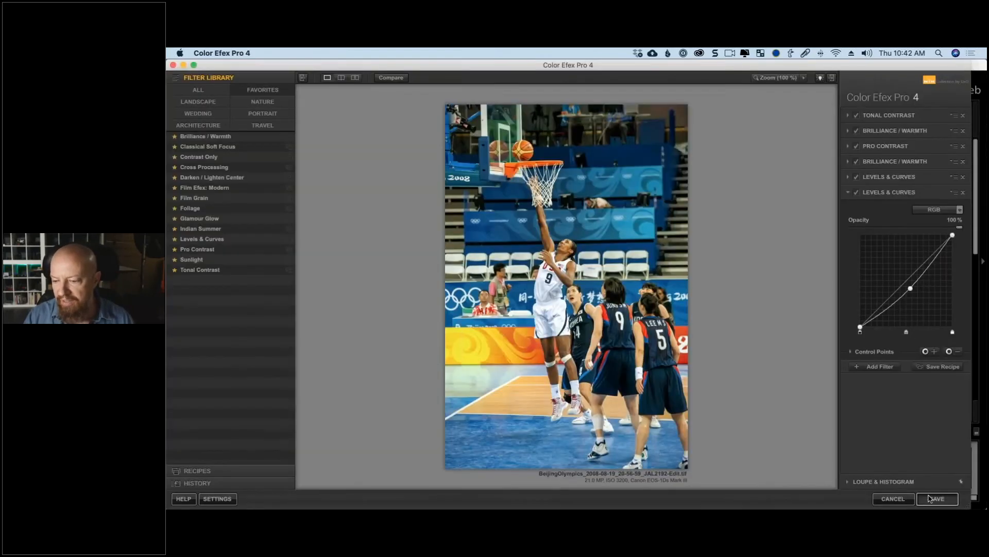
{"action": "left_click", "coordinate": [931, 498]}
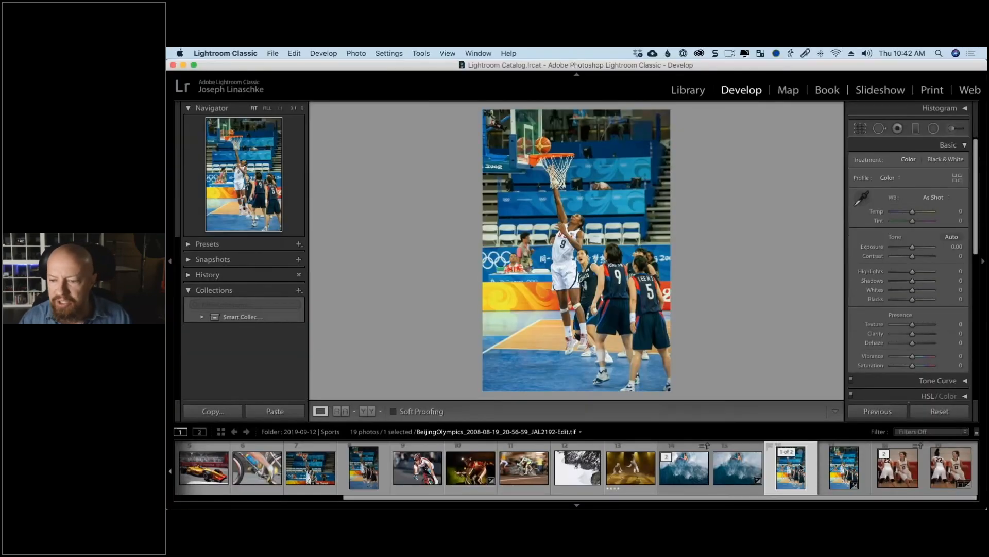
- Reset all develop adjustments on the original raw basketball photo, BeijingOlympics_2008-08-19_20-56-59_JAL2192.CR2
{"action": "left_click", "coordinate": [843, 465]}
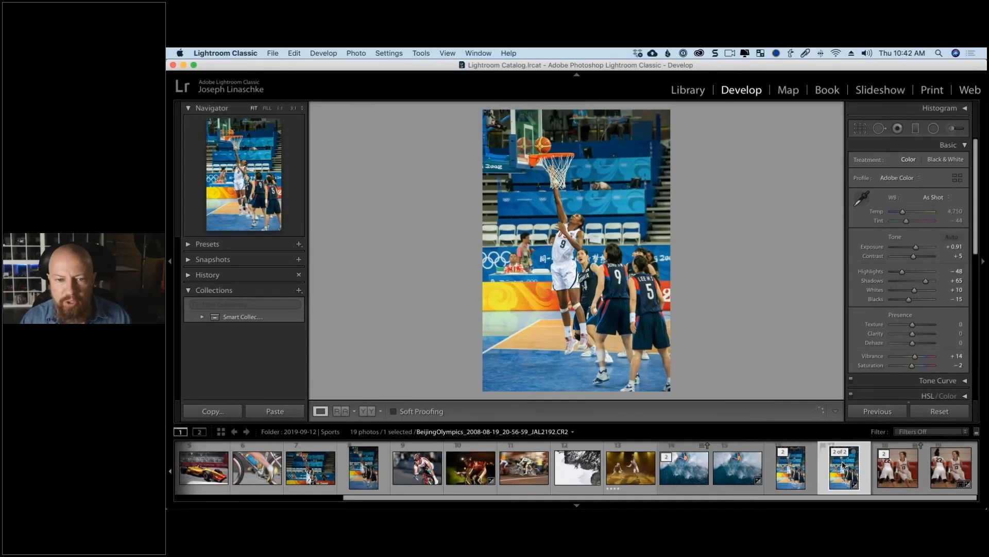
{"action": "left_click", "coordinate": [941, 411]}
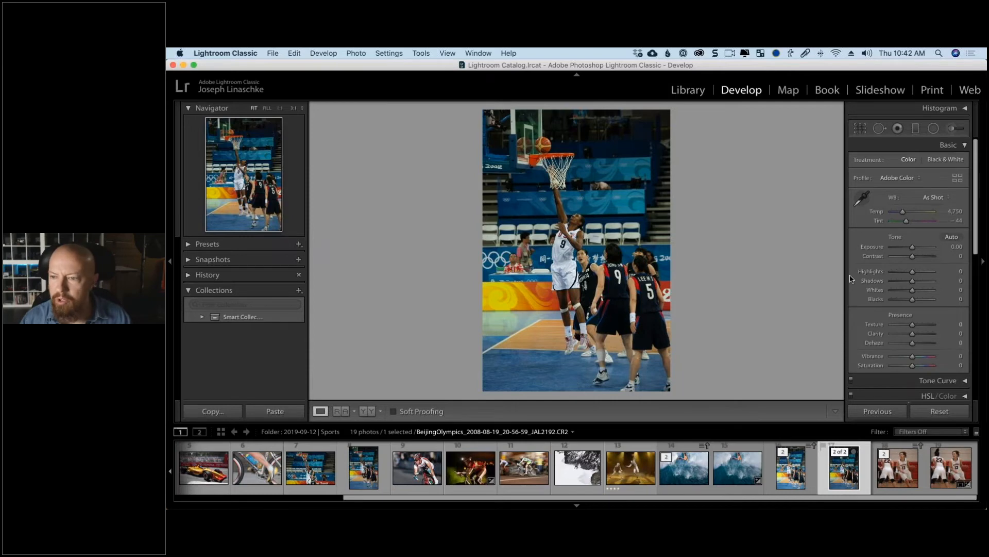
- Convert the raw basketball photo and its filtered copy to black and white, compare their tones, and restore the filtered copy to color
{"action": "left_click", "coordinate": [941, 159]}
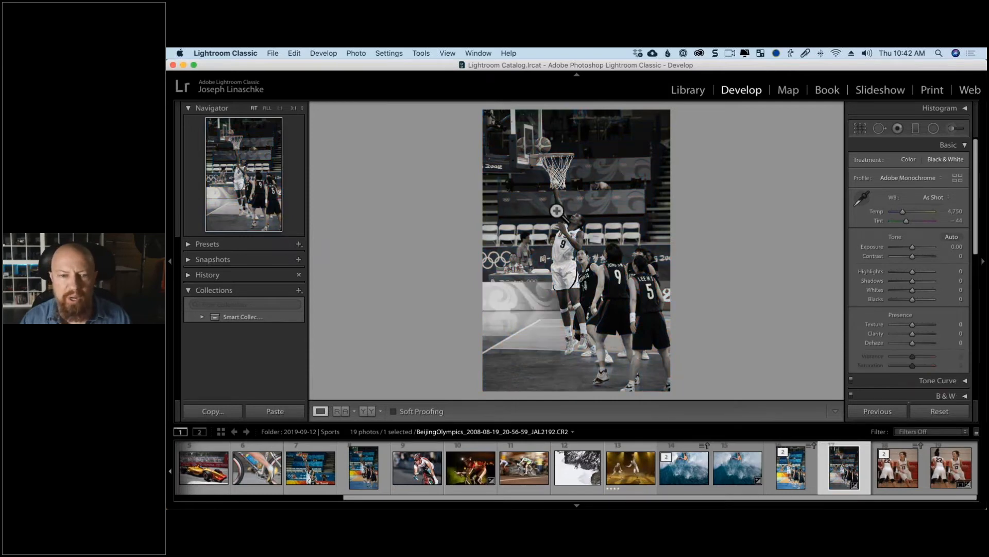
{"action": "left_click", "coordinate": [787, 462]}
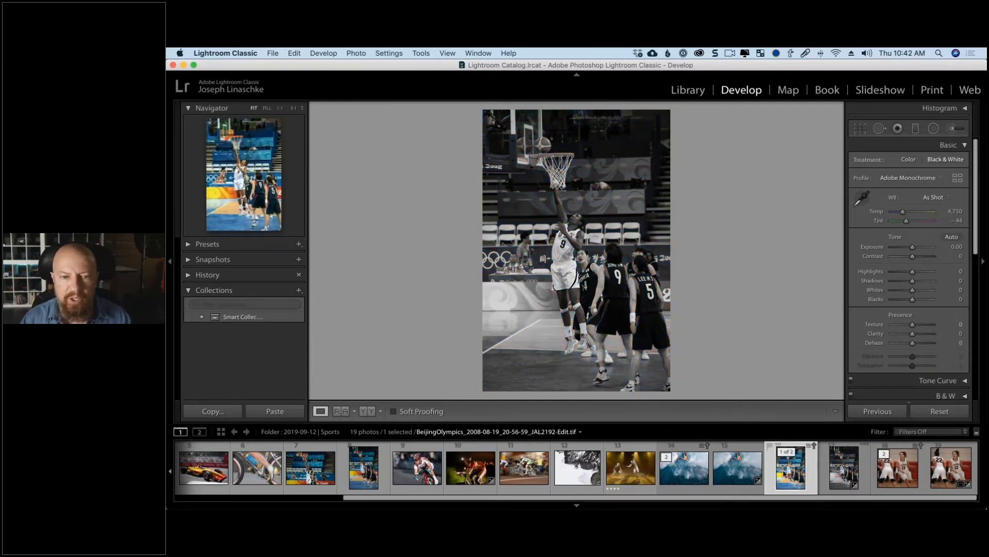
{"action": "left_click", "coordinate": [940, 161]}
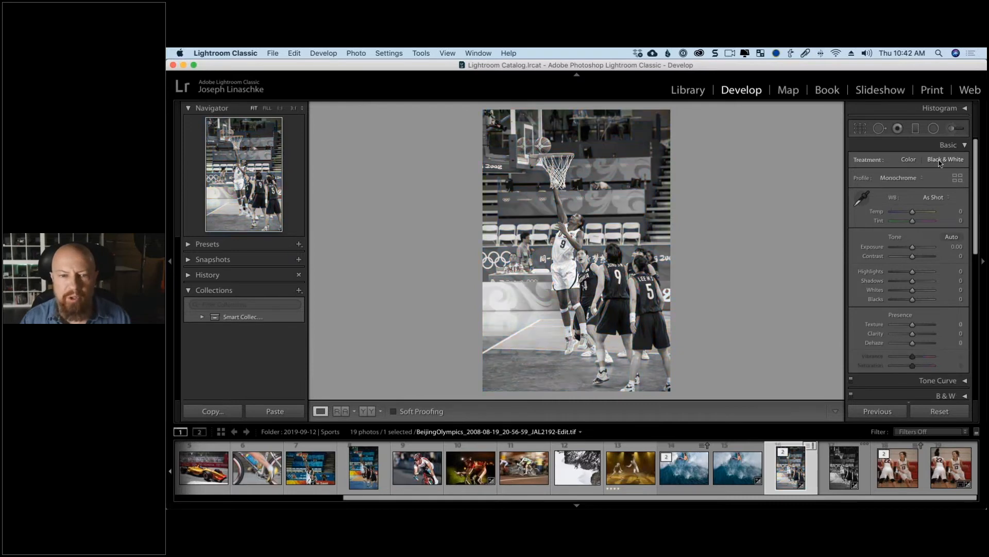
{"action": "left_click", "coordinate": [844, 466]}
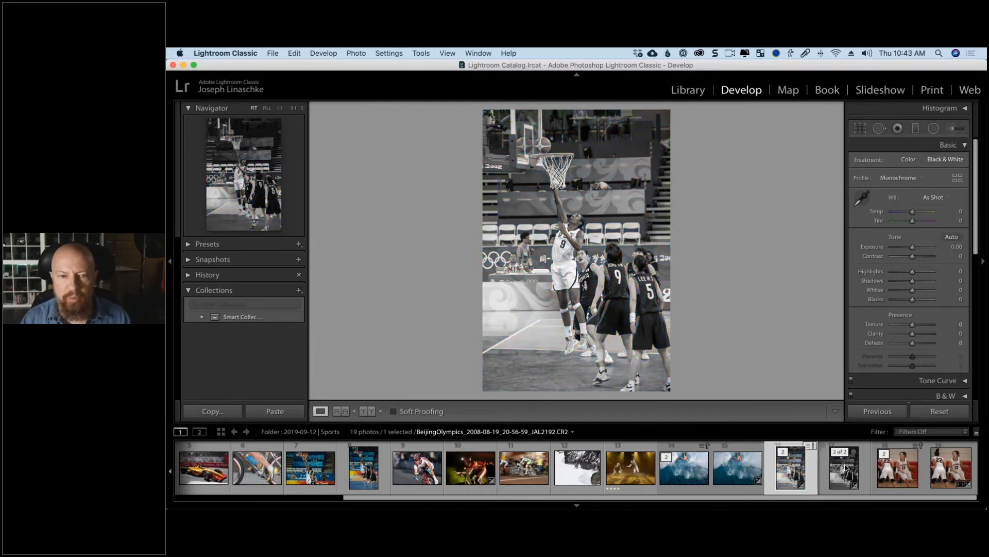
{"action": "left_click", "coordinate": [812, 464]}
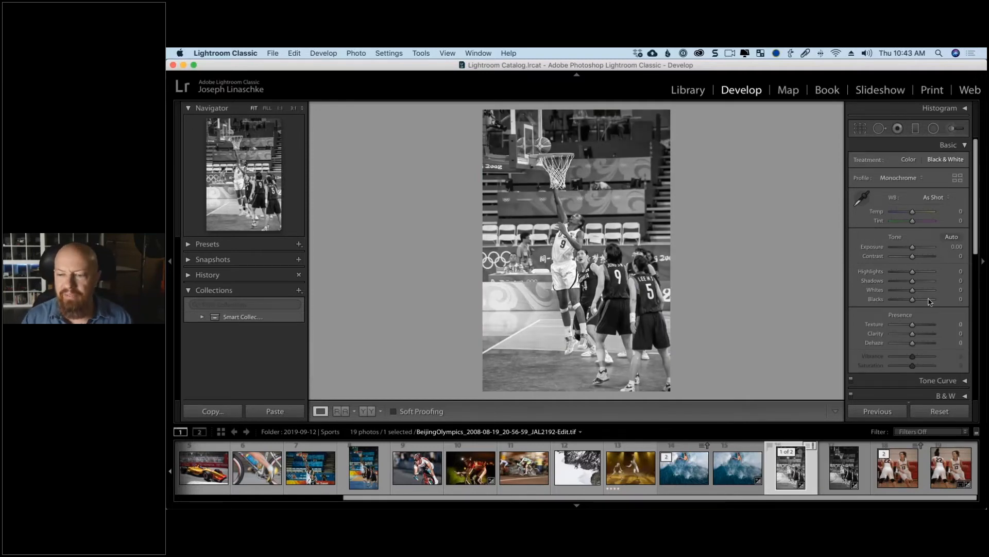
{"action": "key", "text": "Right"}
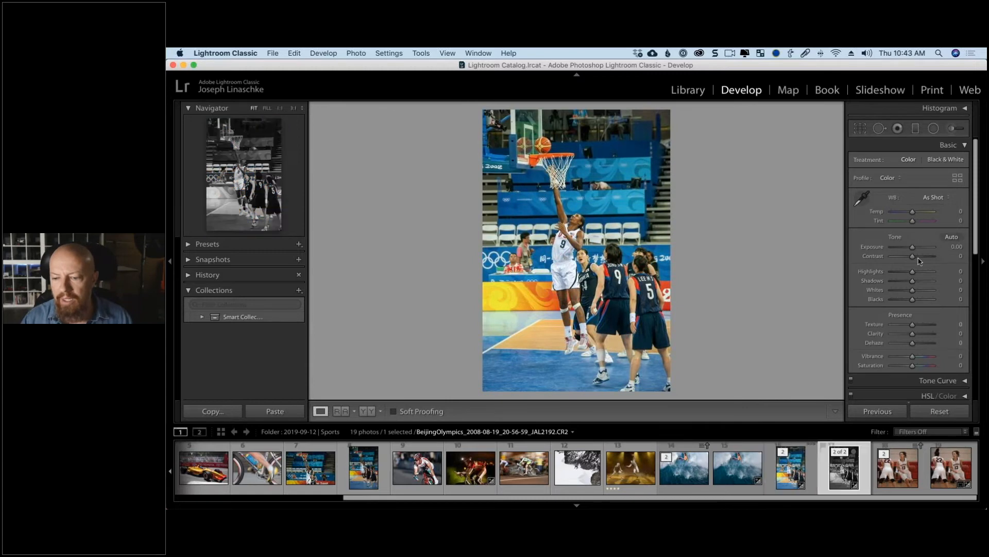
{"action": "key", "text": "v"}
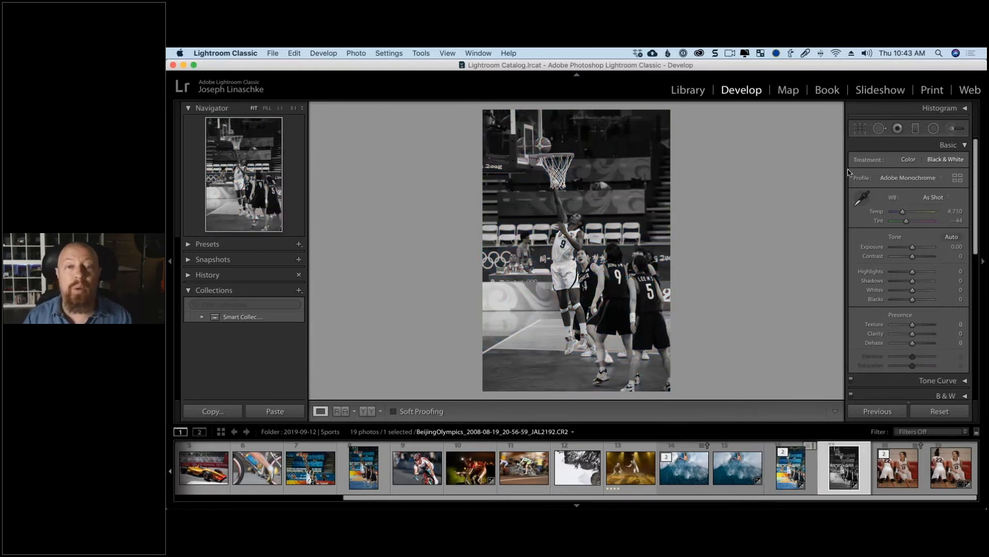
- Return the raw basketball photo to the Color treatment
{"action": "key", "text": "super+Tab"}
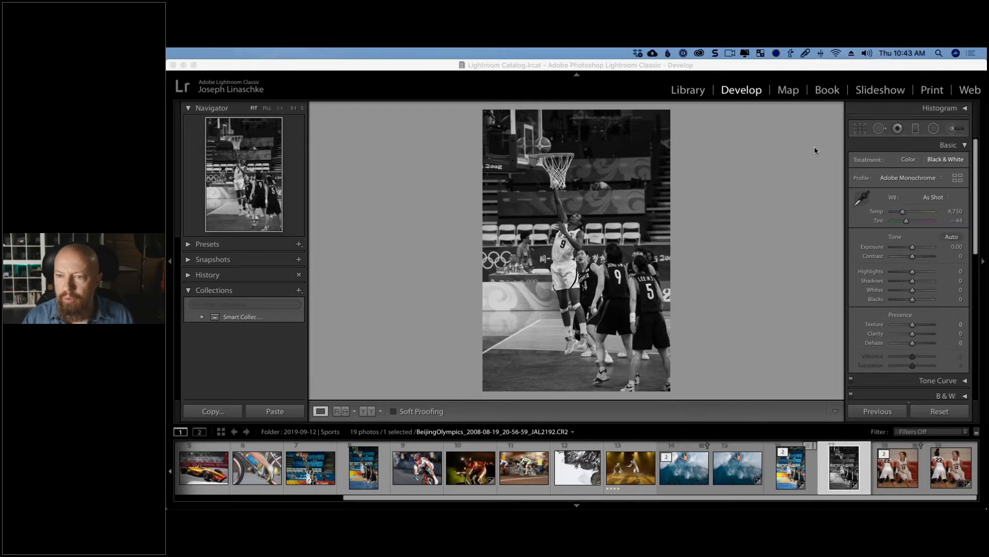
{"action": "left_click", "coordinate": [794, 468]}
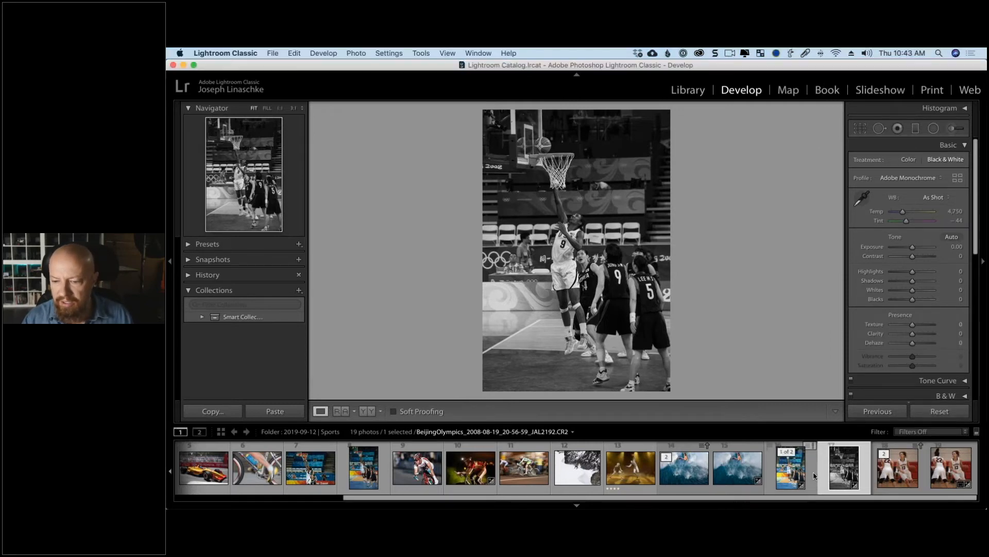
{"action": "left_click", "coordinate": [811, 475]}
{"action": "left_click", "coordinate": [837, 471]}
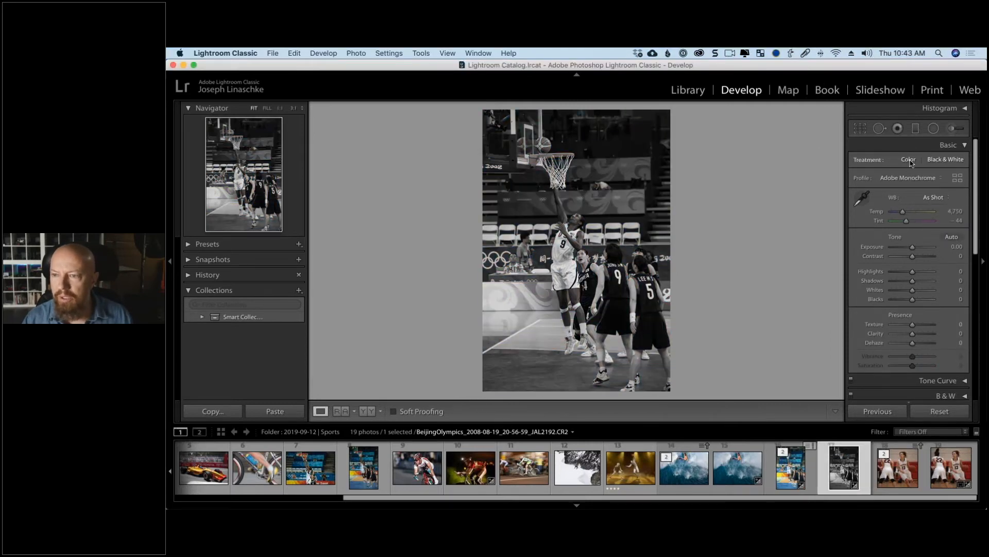
{"action": "left_click", "coordinate": [909, 160]}
{"action": "left_click", "coordinate": [933, 197]}
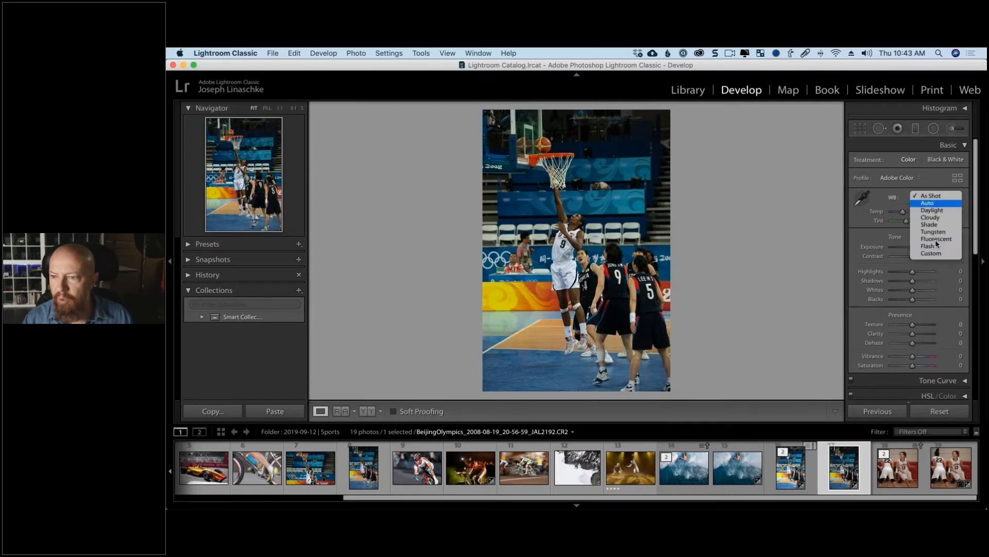
{"action": "left_click", "coordinate": [833, 479]}
- Start a Color Efex Pro 4 edit of the raw basketball photo, try the AdobeRGB (1998) color space, set it back to sRGB, and cancel
{"action": "right_click", "coordinate": [844, 469]}
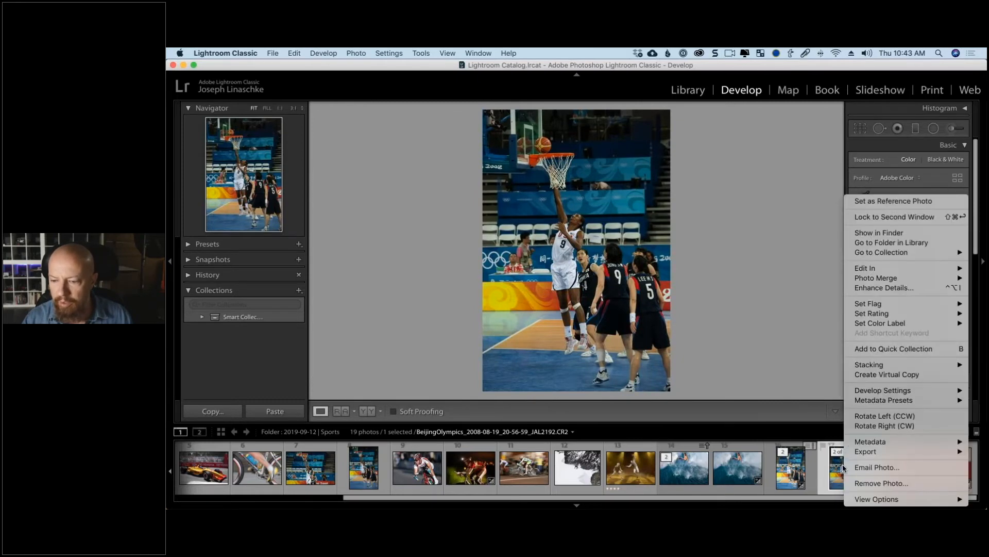
{"action": "left_click", "coordinate": [674, 255]}
{"action": "right_click", "coordinate": [637, 199]}
{"action": "mouse_move", "coordinate": [720, 289]}
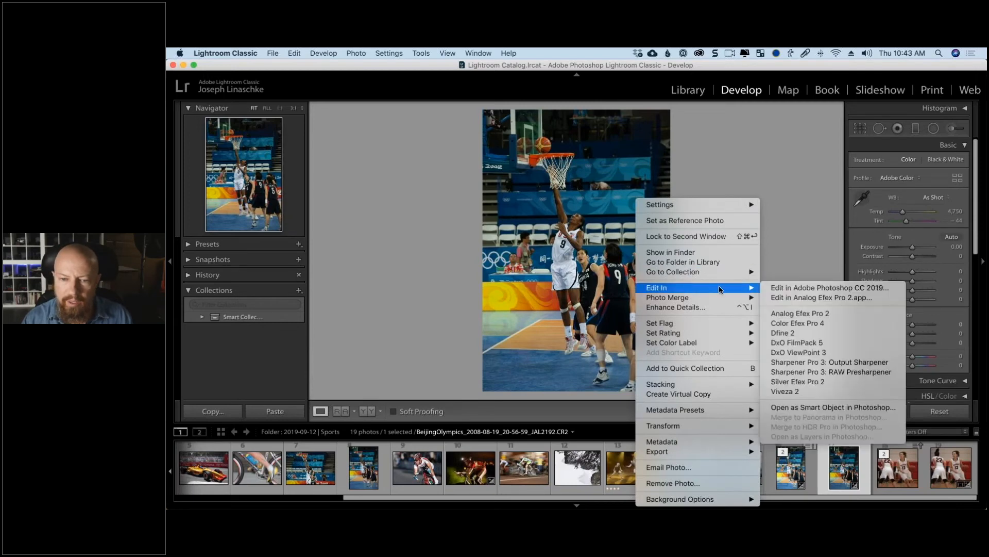
{"action": "left_click", "coordinate": [806, 323]}
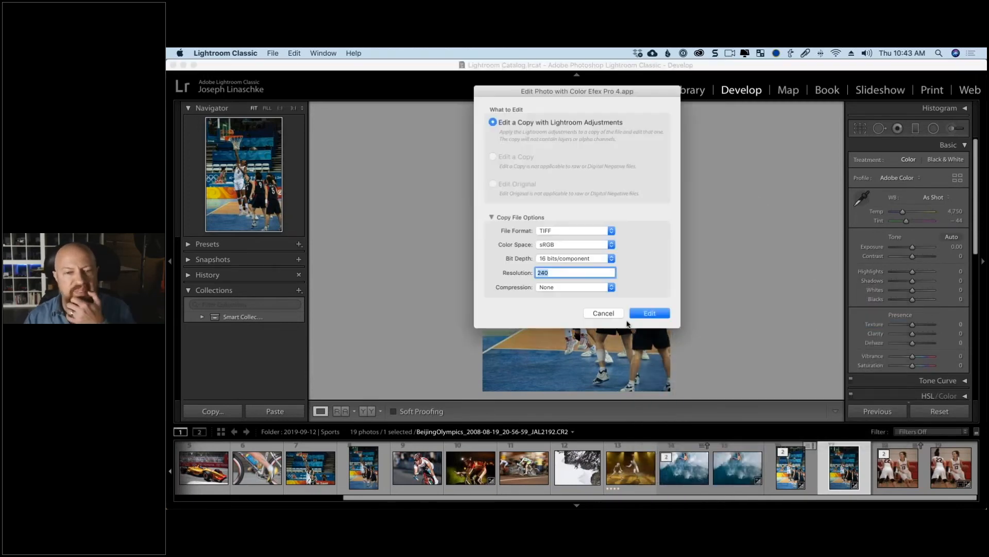
{"action": "left_click", "coordinate": [562, 244]}
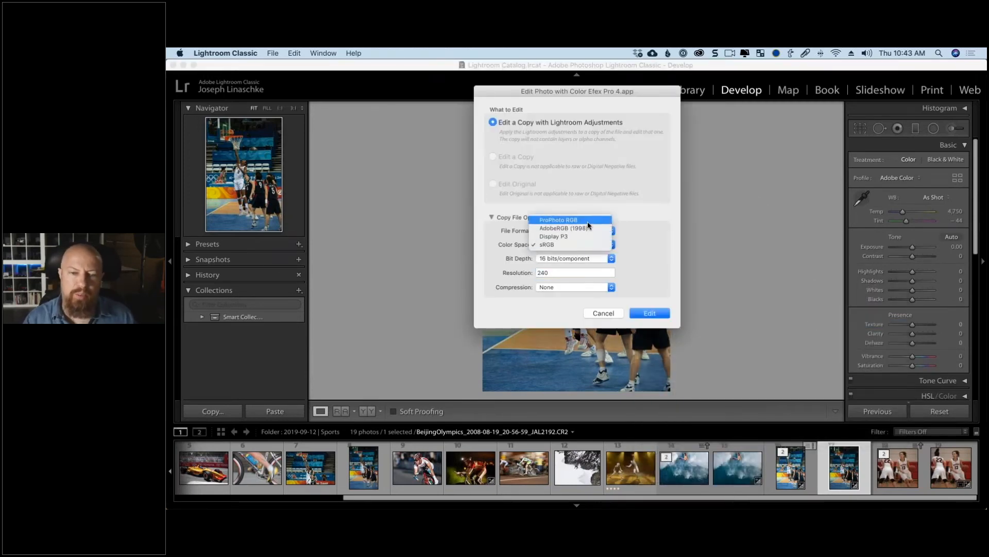
{"action": "left_click", "coordinate": [586, 228]}
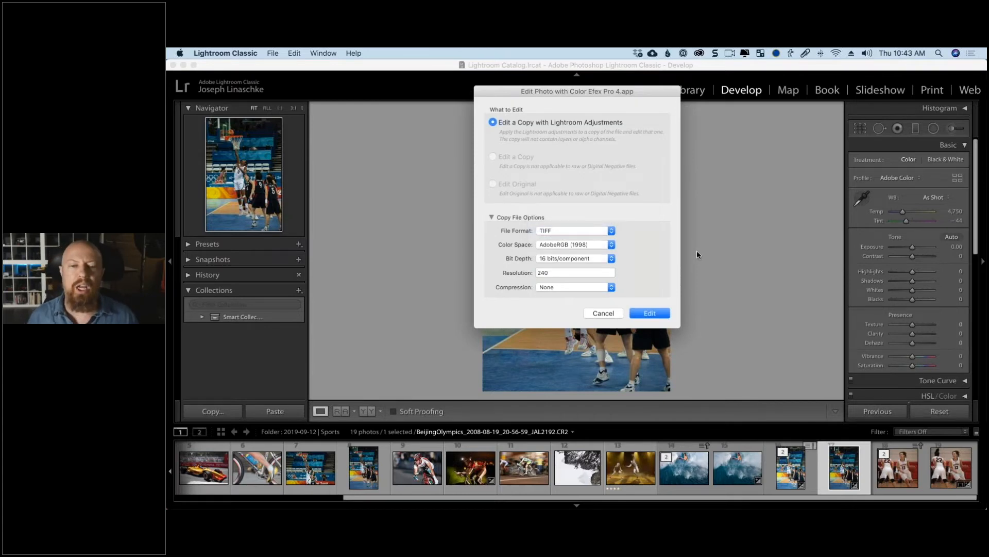
{"action": "left_click", "coordinate": [552, 246]}
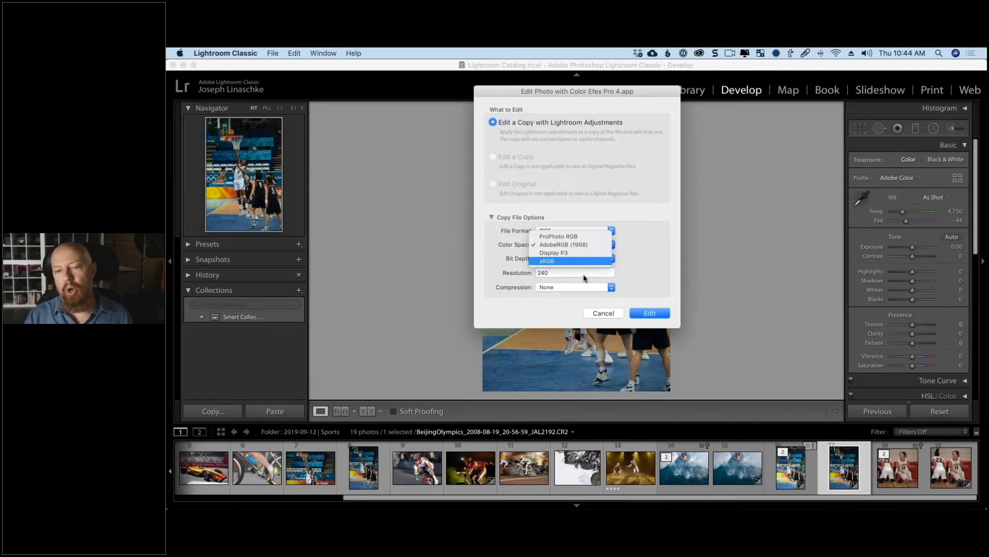
{"action": "left_click", "coordinate": [567, 261]}
{"action": "left_click", "coordinate": [600, 313]}
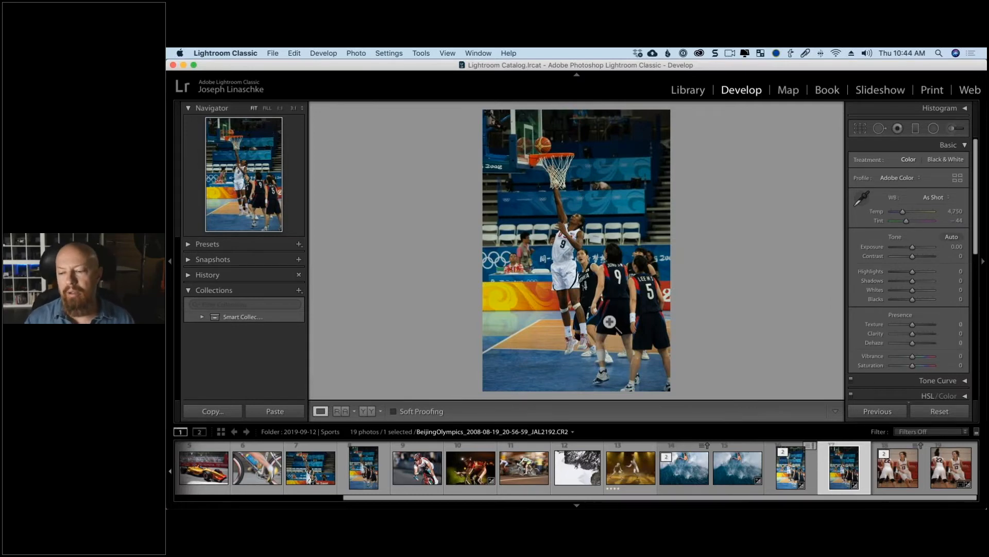
- Open the skateboarder photo _1000847.RW2 from the start of the filmstrip and apply automatic tone adjustments
{"action": "key", "text": "super+Tab"}
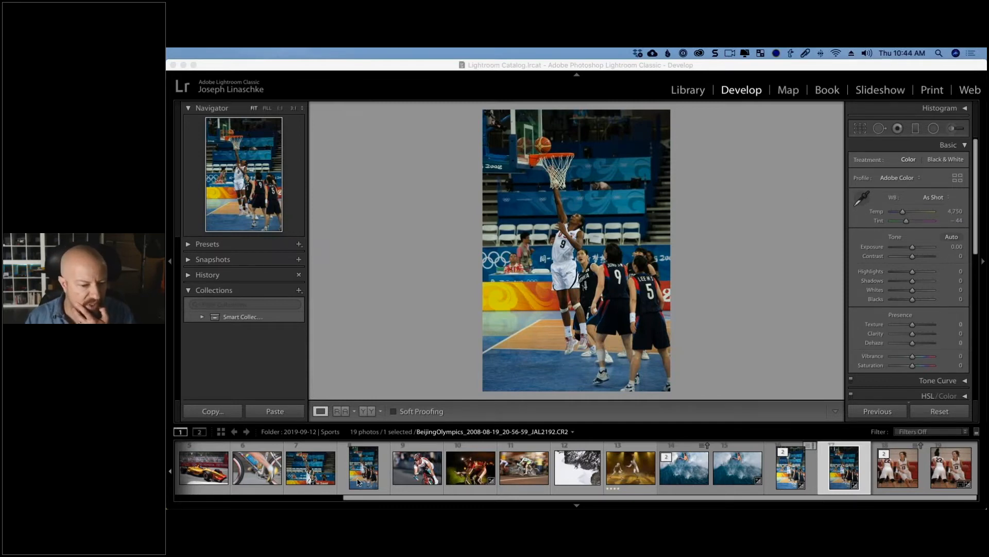
{"action": "left_click_drag", "start_coordinate": [352, 498], "coordinate": [179, 502]}
{"action": "left_click", "coordinate": [199, 473]}
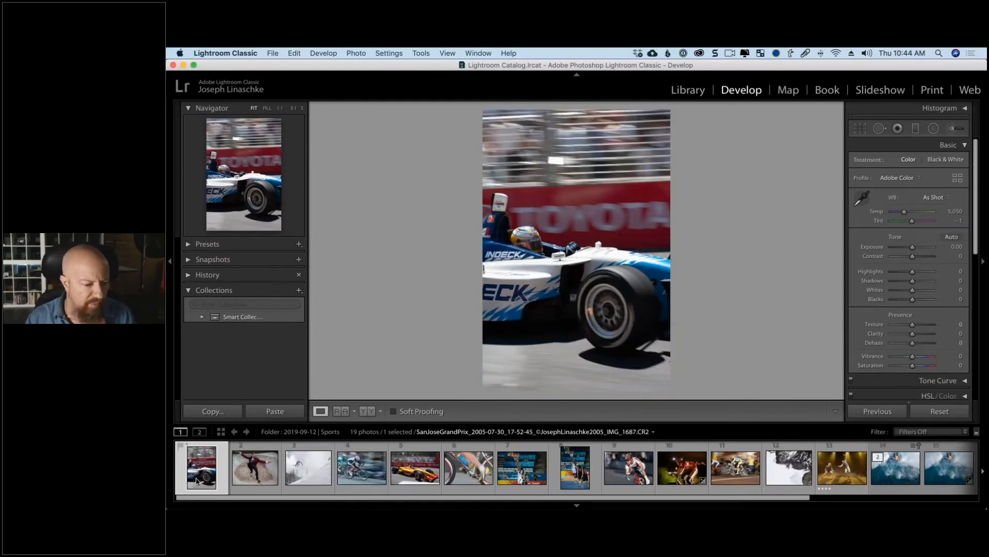
{"action": "left_click", "coordinate": [256, 470]}
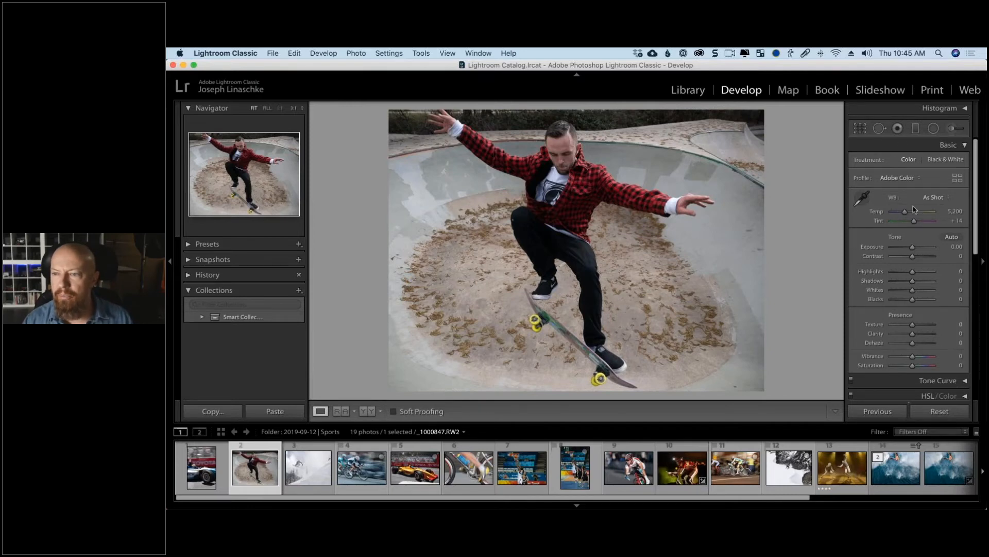
{"action": "scroll", "coordinate": [939, 232], "scroll_direction": "up", "scroll_amount": 2}
{"action": "left_click", "coordinate": [951, 237]}
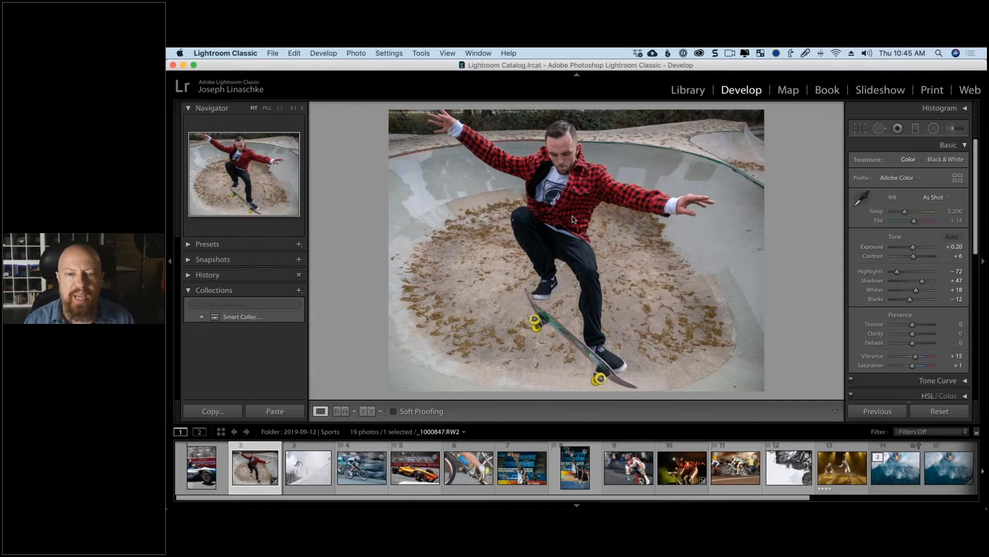
- Send a copy of the skateboarder photo with Lightroom adjustments to Analog Efex Pro 2, using the AdobeRGB (1998) color space
{"action": "right_click", "coordinate": [567, 199]}
{"action": "mouse_move", "coordinate": [670, 288]}
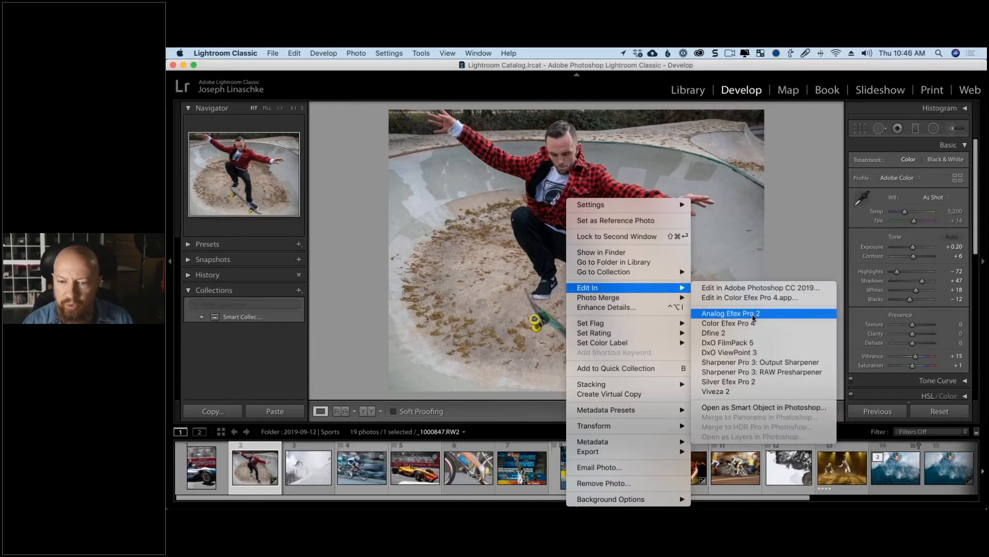
{"action": "left_click", "coordinate": [753, 313]}
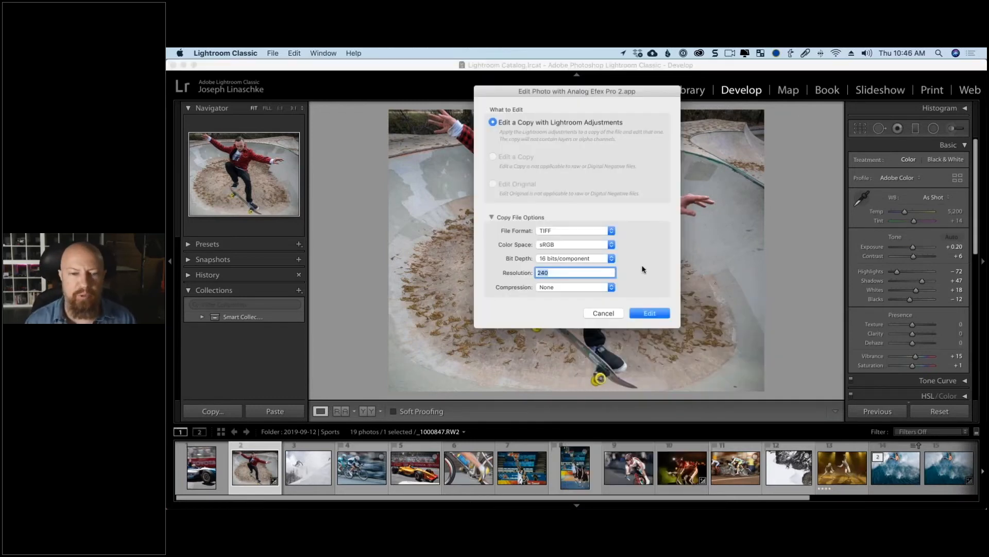
{"action": "left_click", "coordinate": [588, 243]}
{"action": "left_click", "coordinate": [635, 229]}
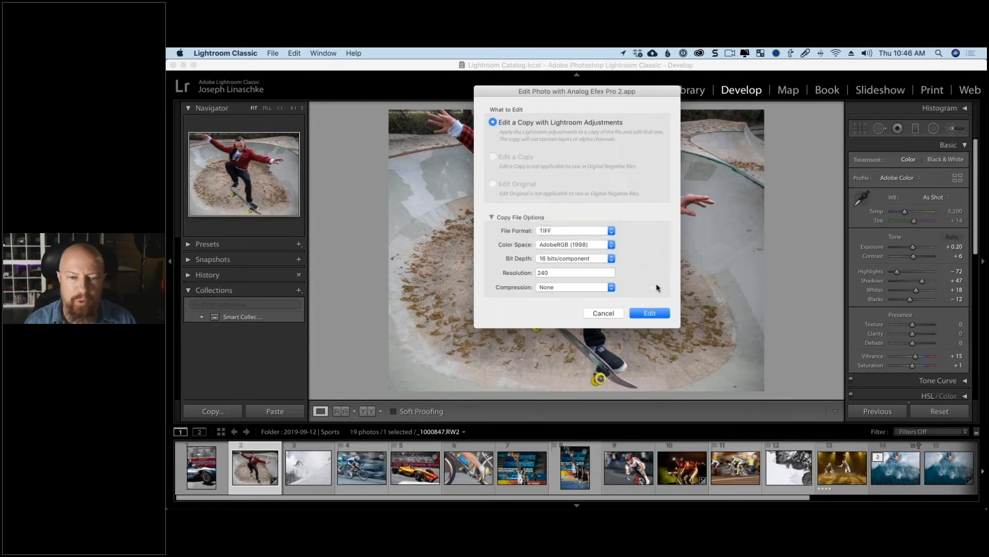
{"action": "left_click", "coordinate": [648, 314]}
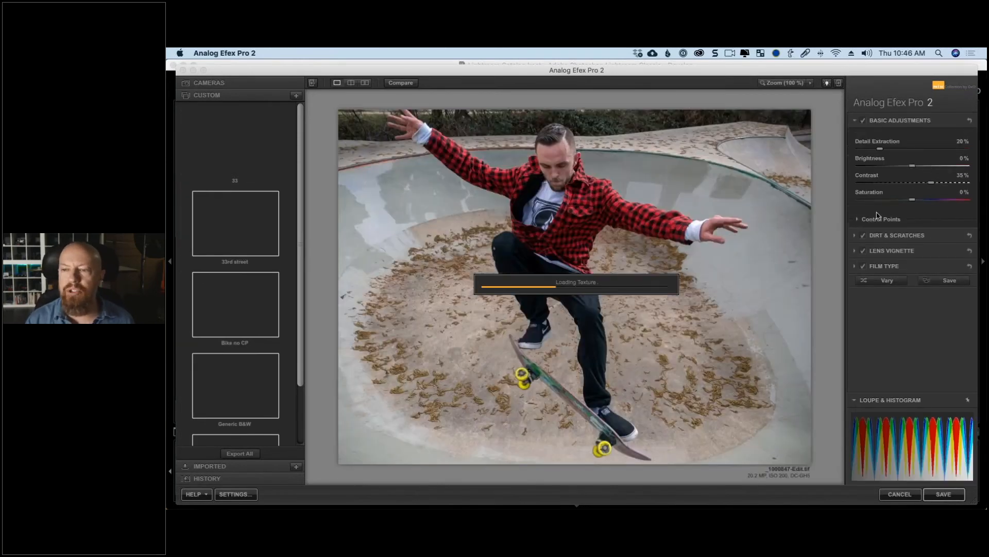
- Apply the Bokeh tool, center its protected area just below the skateboarder's face, and narrow it to a 10% by 10% circle
{"action": "left_click", "coordinate": [217, 83]}
{"action": "left_click", "coordinate": [284, 106]}
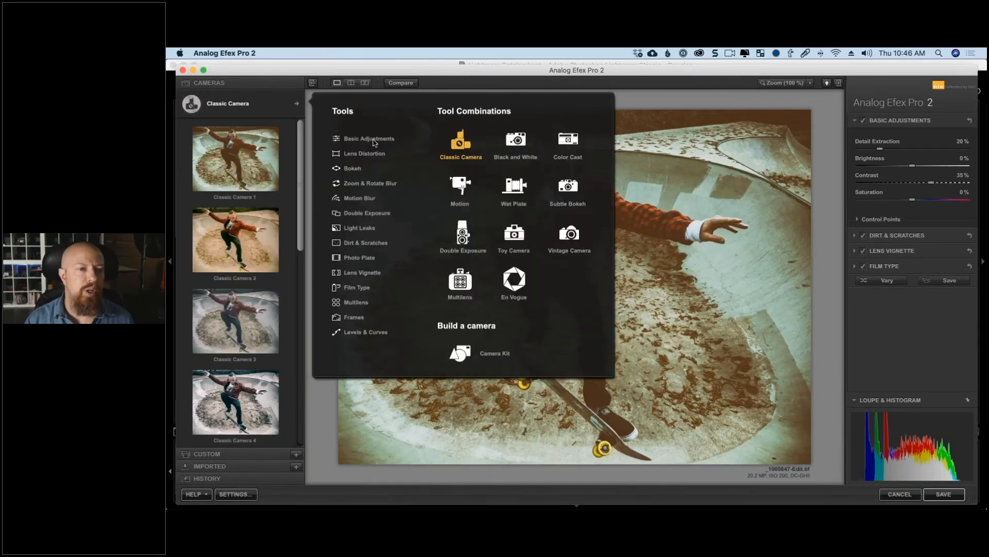
{"action": "left_click", "coordinate": [353, 169]}
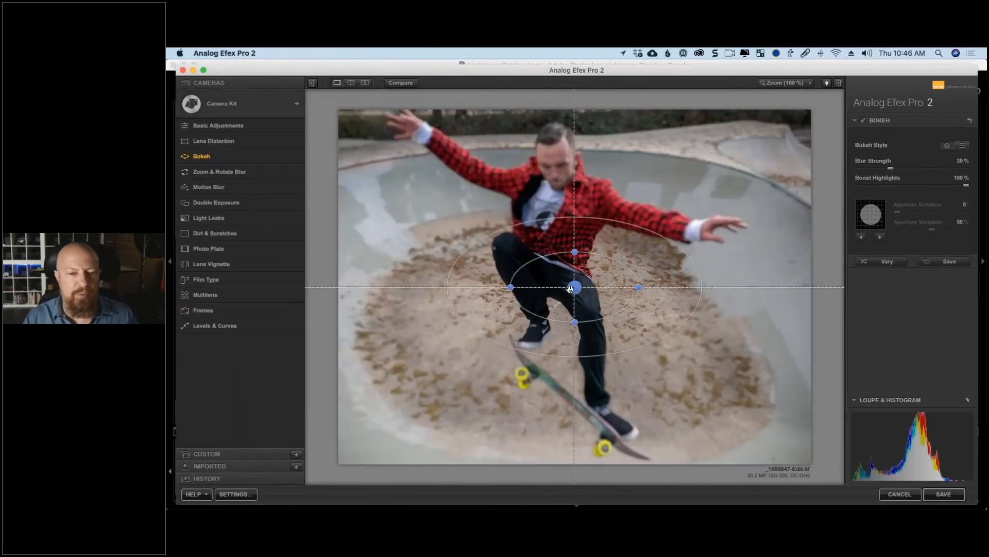
{"action": "left_click_drag", "start_coordinate": [570, 288], "coordinate": [562, 185]}
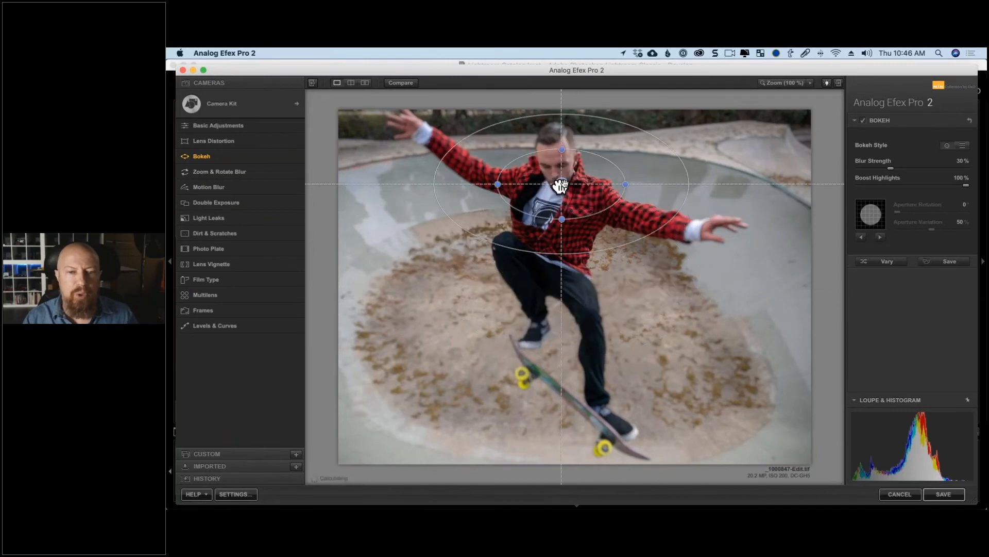
{"action": "left_click_drag", "start_coordinate": [627, 193], "coordinate": [596, 184]}
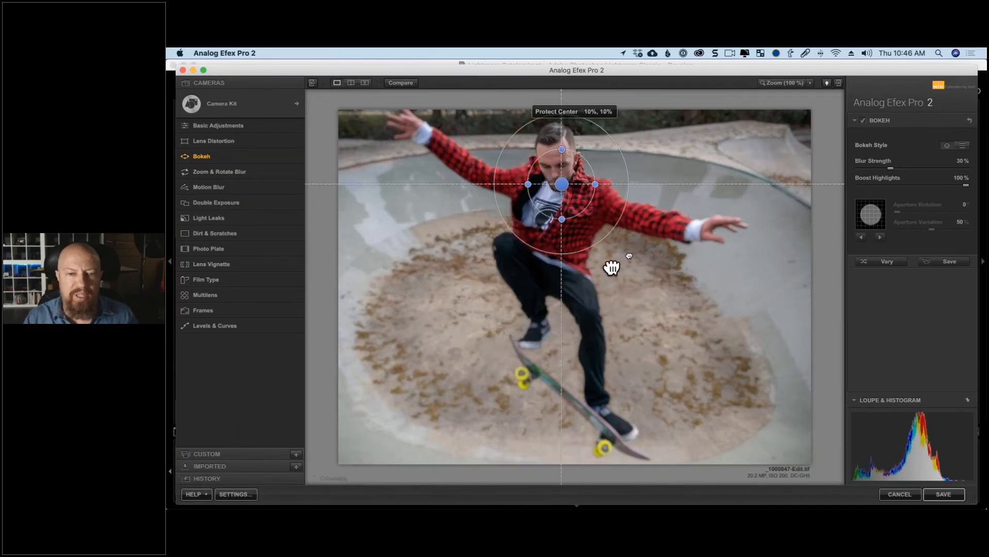
- Reshape the Bokeh protected area into a tall, slightly tilted ellipse centered on the skateboarder's chest
{"action": "left_click_drag", "start_coordinate": [612, 268], "coordinate": [630, 206]}
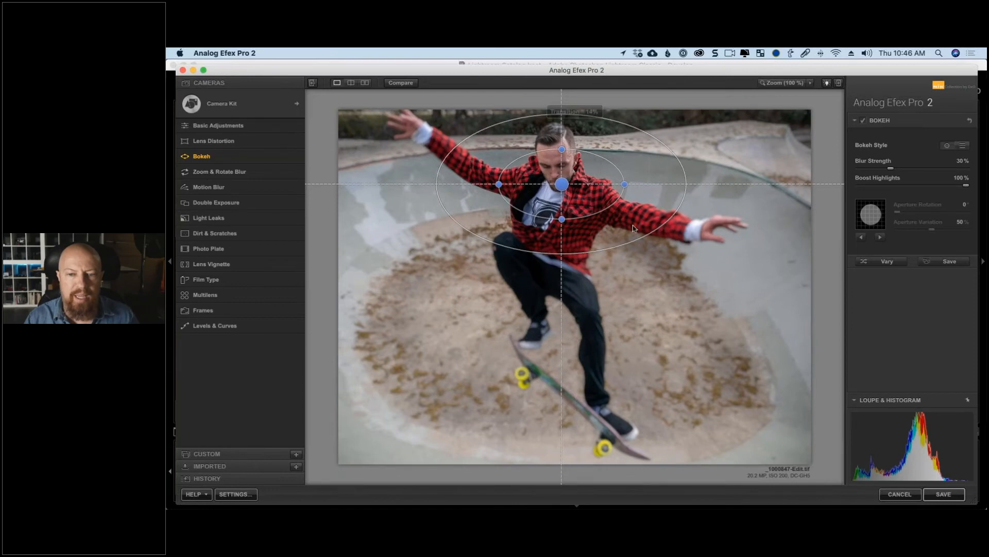
{"action": "left_click_drag", "start_coordinate": [642, 237], "coordinate": [645, 242]}
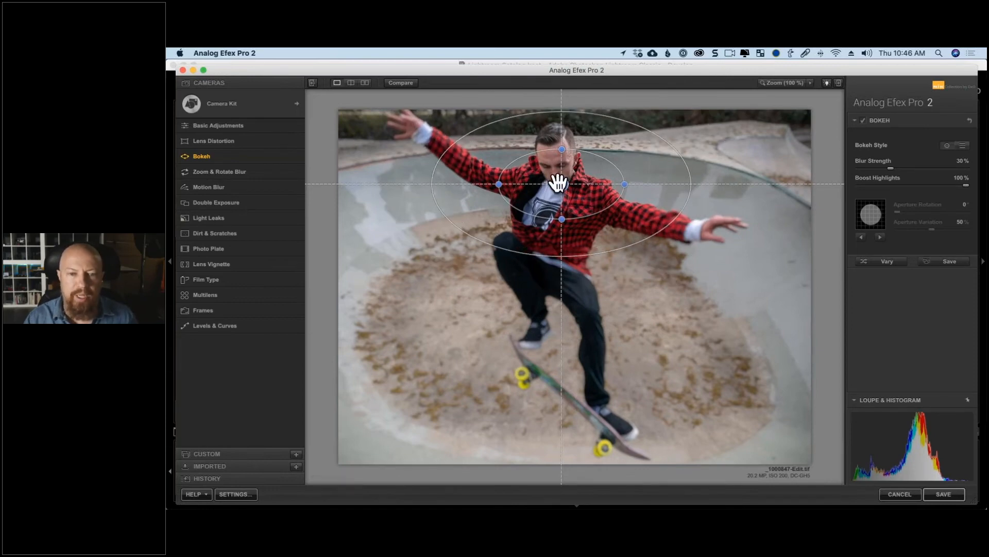
{"action": "left_click_drag", "start_coordinate": [561, 182], "coordinate": [553, 211]}
{"action": "left_click_drag", "start_coordinate": [548, 281], "coordinate": [548, 297]}
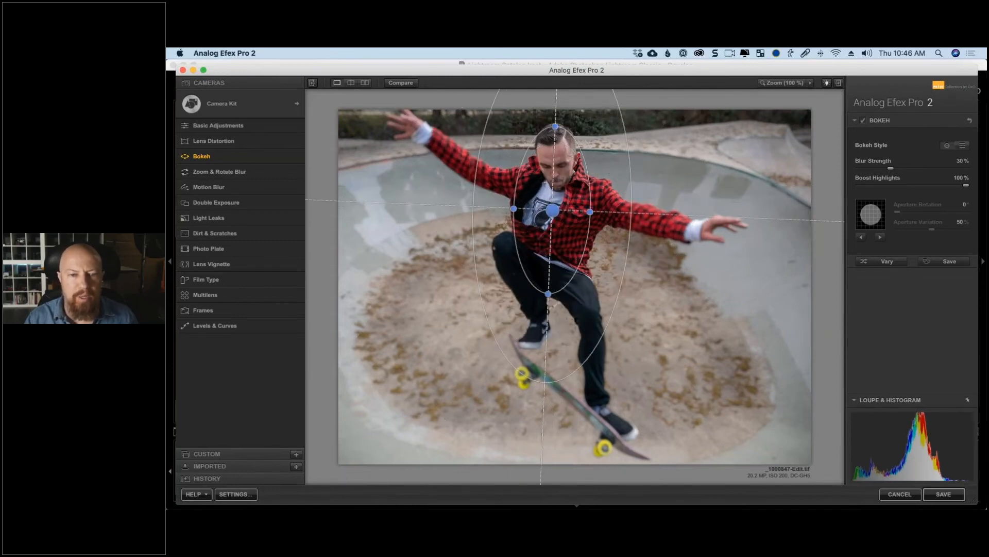
{"action": "left_click_drag", "start_coordinate": [552, 214], "coordinate": [555, 206]}
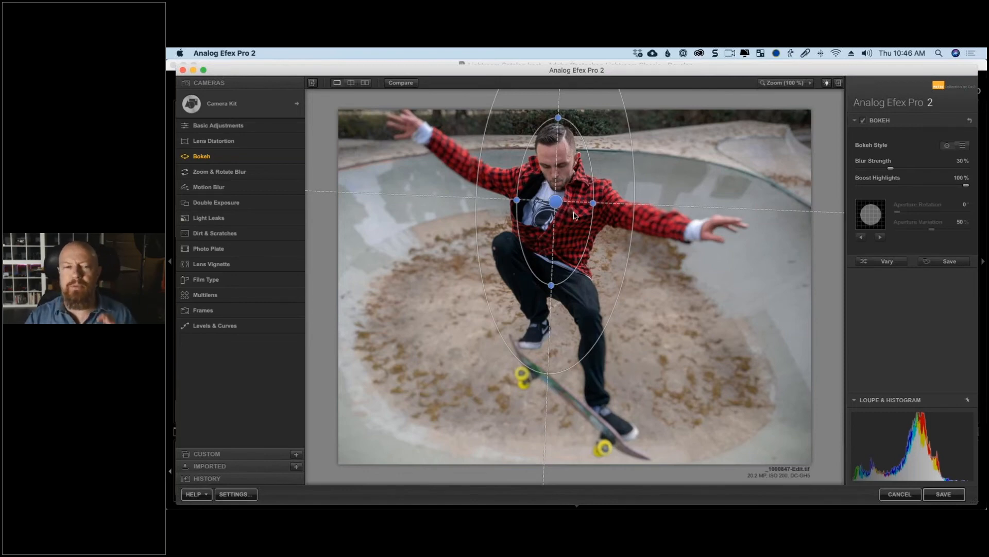
- Try the other Bokeh aperture shapes, including hexagon, star and pentagon, and return to the round one
{"action": "left_click", "coordinate": [880, 238]}
{"action": "left_click", "coordinate": [880, 239]}
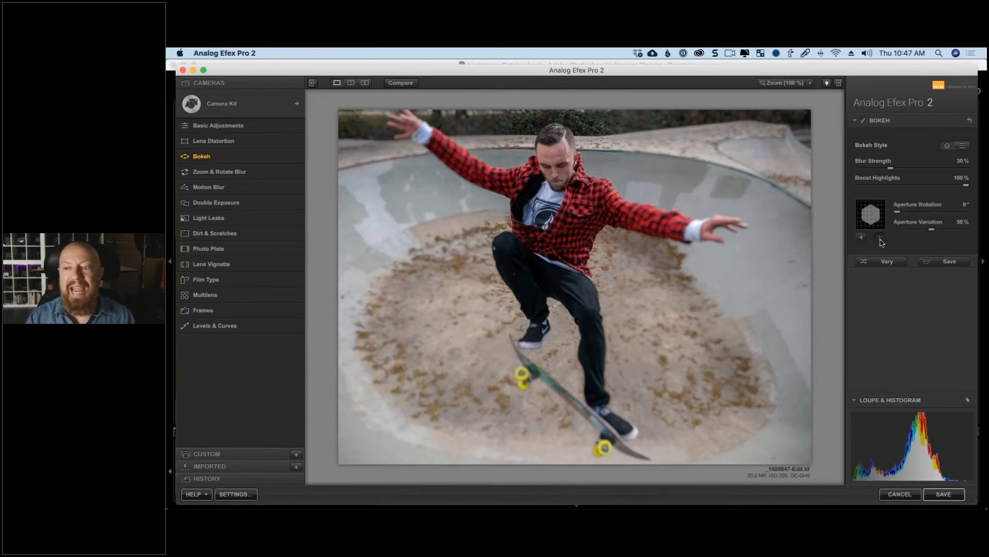
{"action": "left_click", "coordinate": [881, 238]}
{"action": "left_click", "coordinate": [881, 239]}
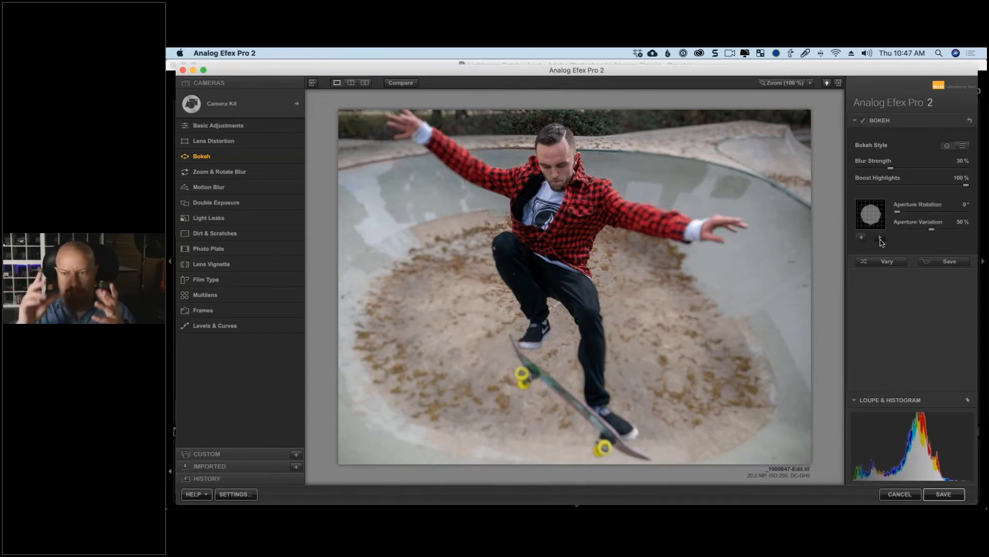
{"action": "left_click", "coordinate": [881, 238]}
{"action": "left_click", "coordinate": [881, 238]}
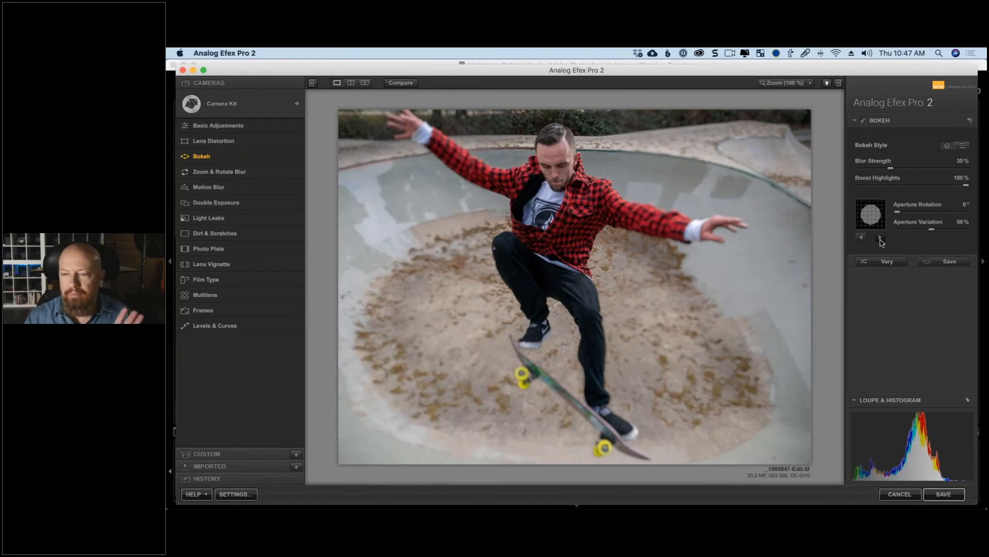
{"action": "left_click", "coordinate": [881, 239]}
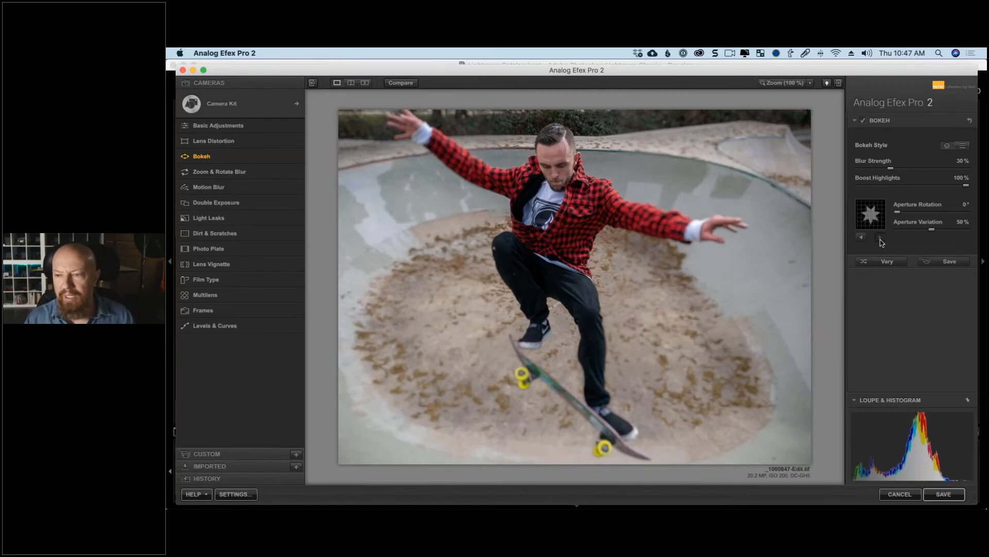
{"action": "left_click", "coordinate": [860, 238]}
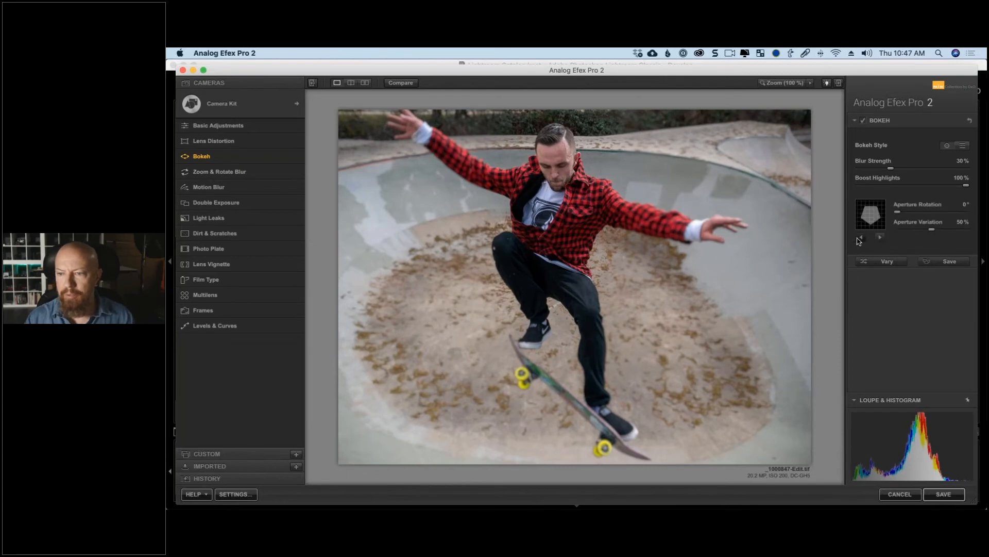
{"action": "left_click", "coordinate": [860, 238]}
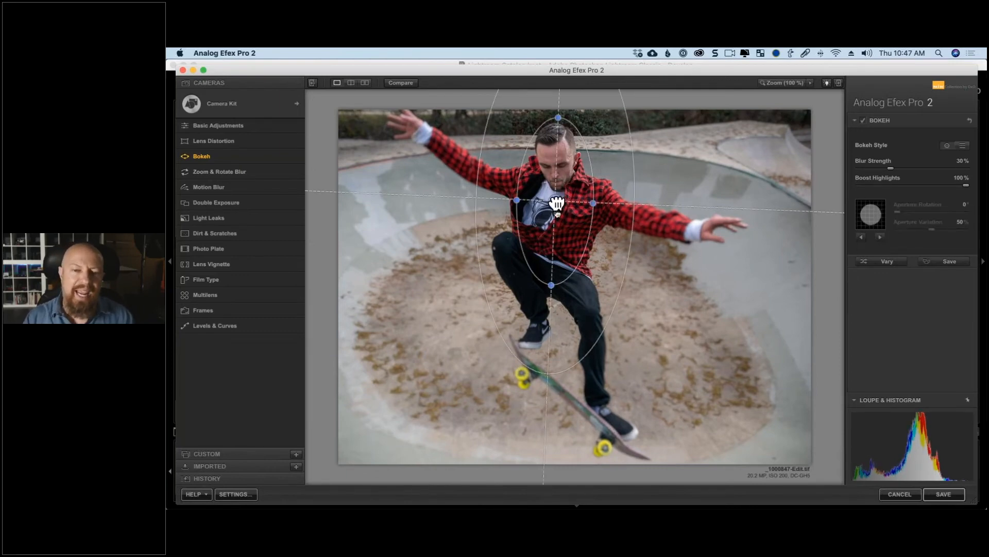
- Move the protected ellipse slightly lower on the skateboarder's torso, make it narrower and shorter, and tighten its outer blur boundary
{"action": "left_click_drag", "start_coordinate": [557, 204], "coordinate": [588, 218]}
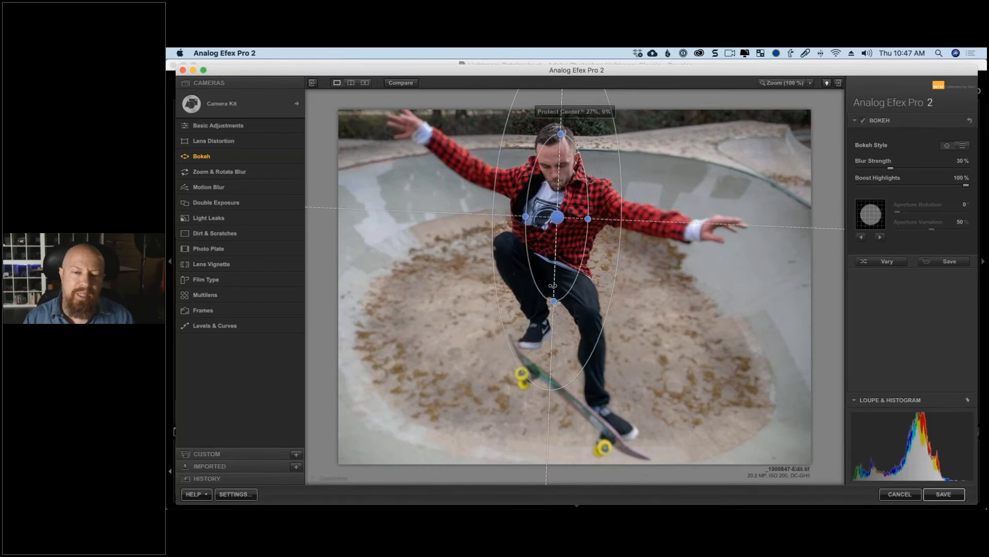
{"action": "left_click_drag", "start_coordinate": [554, 301], "coordinate": [555, 279]}
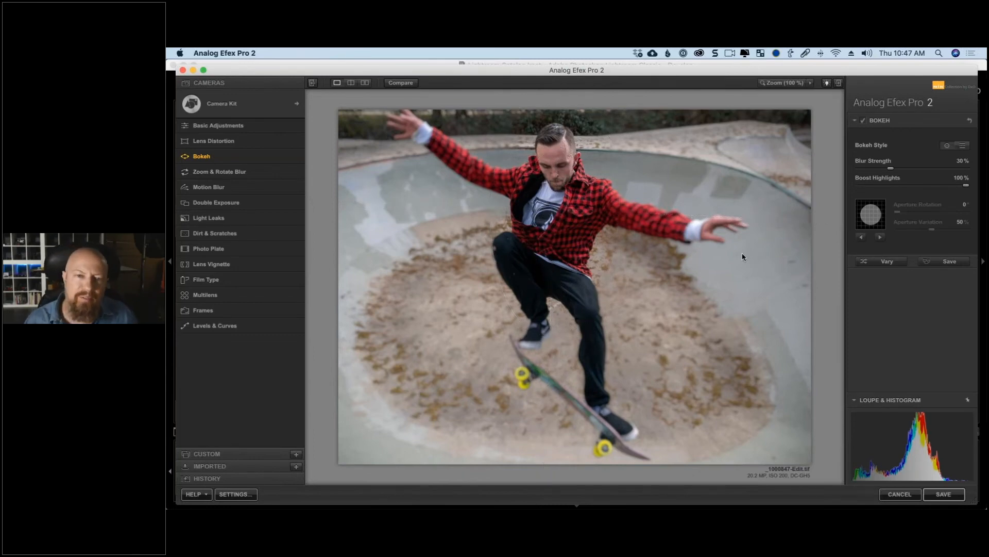
{"action": "mouse_move", "coordinate": [554, 203]}
{"action": "left_click_drag", "start_coordinate": [553, 206], "coordinate": [554, 222]}
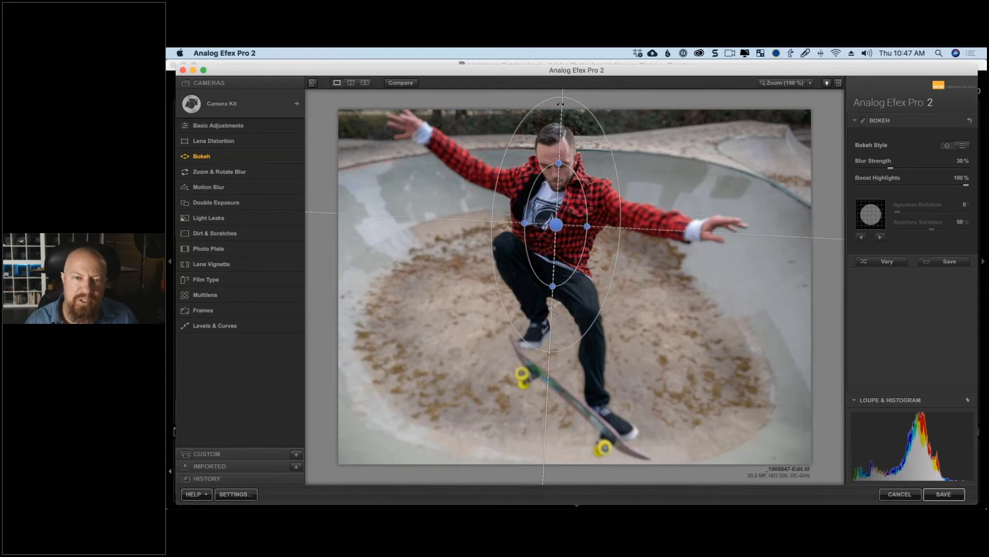
{"action": "left_click_drag", "start_coordinate": [562, 103], "coordinate": [567, 125]}
{"action": "left_click_drag", "start_coordinate": [555, 224], "coordinate": [555, 217]}
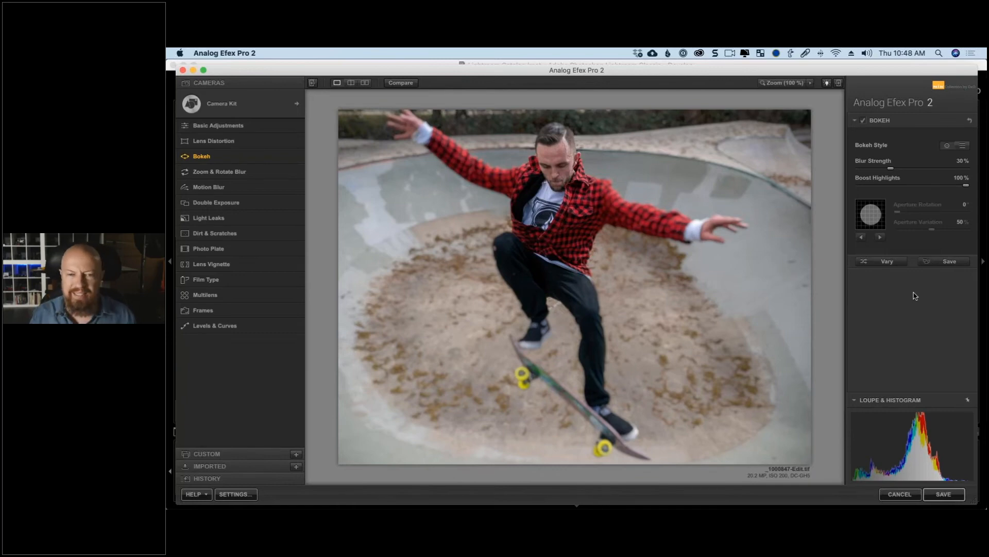
{"action": "left_click", "coordinate": [555, 219]}
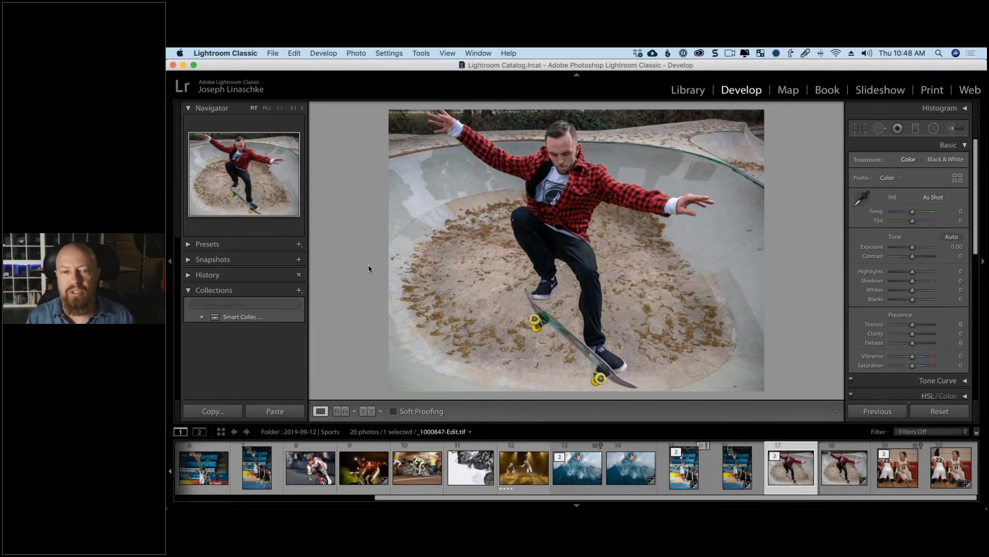
{"action": "right_click", "coordinate": [611, 194]}
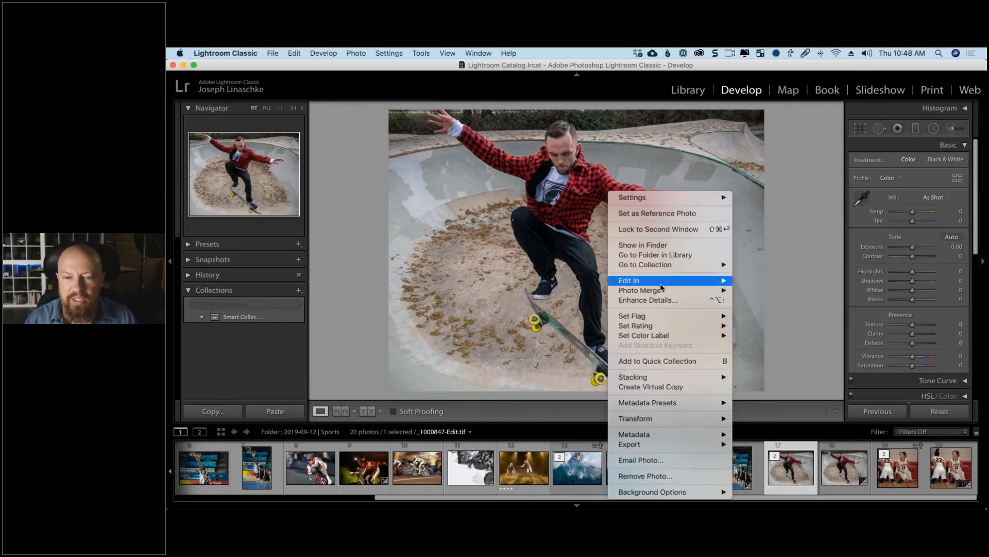
{"action": "mouse_move", "coordinate": [690, 280]}
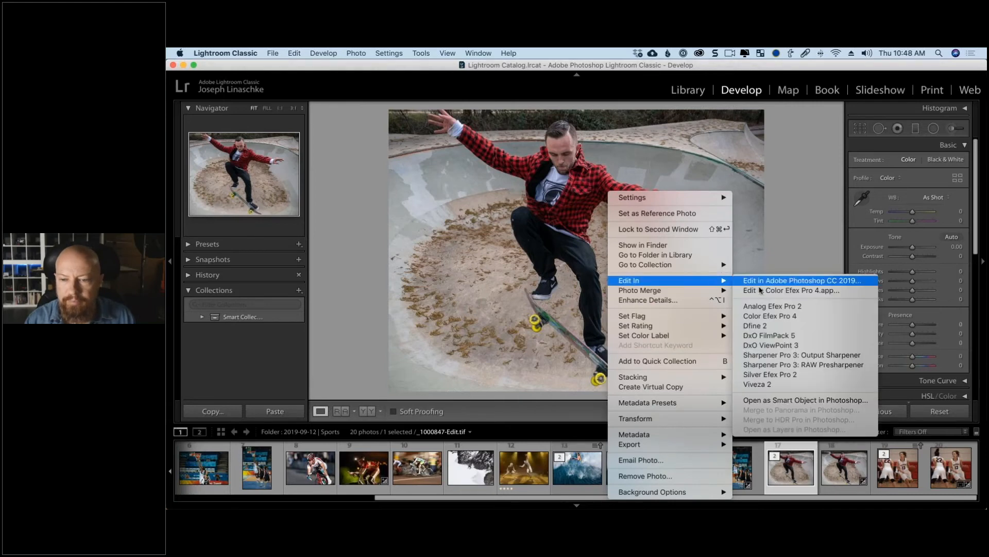
{"action": "left_click", "coordinate": [792, 308]}
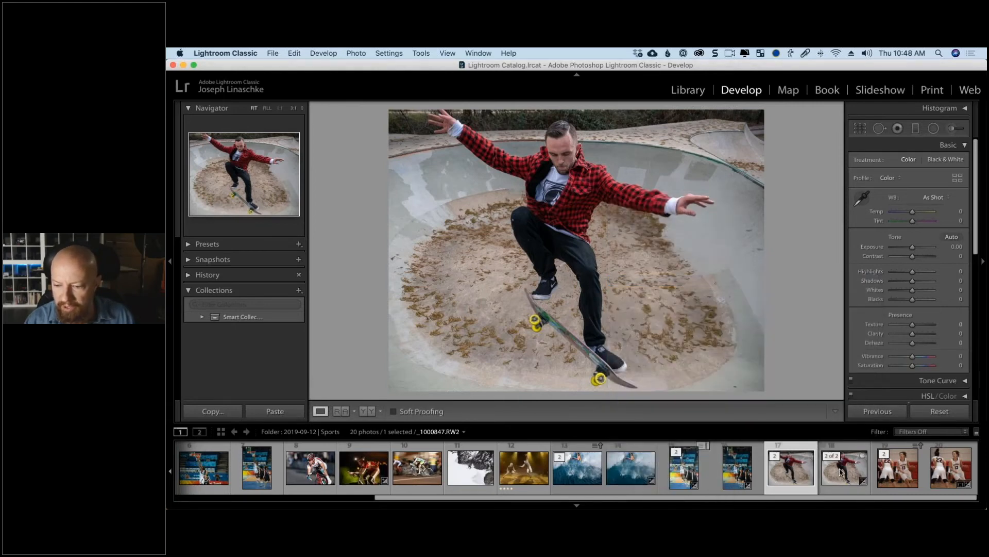
- Select _1000847-Edit.tif in the filmstrip and open it in Color Efex Pro 4 with the Edit Original option
{"action": "left_click", "coordinate": [801, 470]}
{"action": "right_click", "coordinate": [569, 200]}
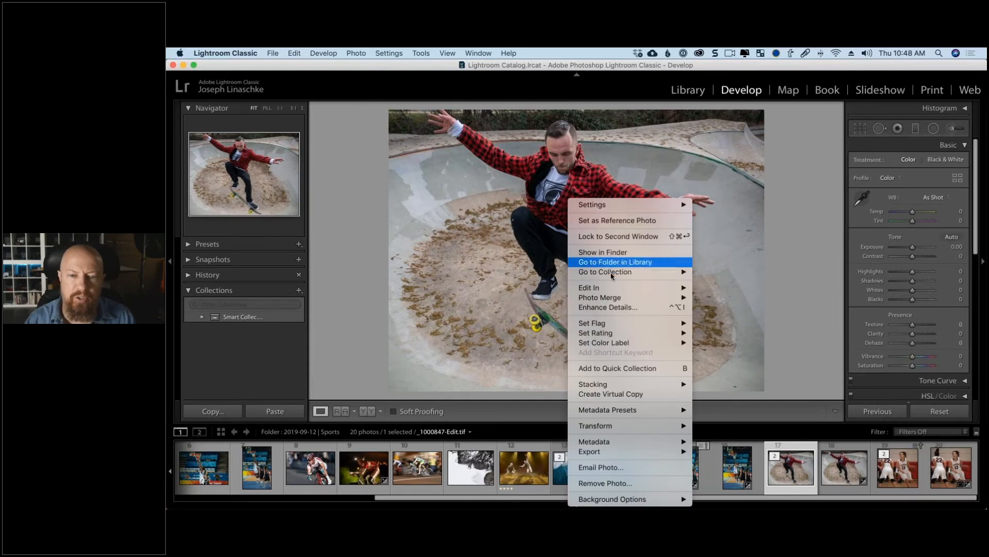
{"action": "mouse_move", "coordinate": [632, 287]}
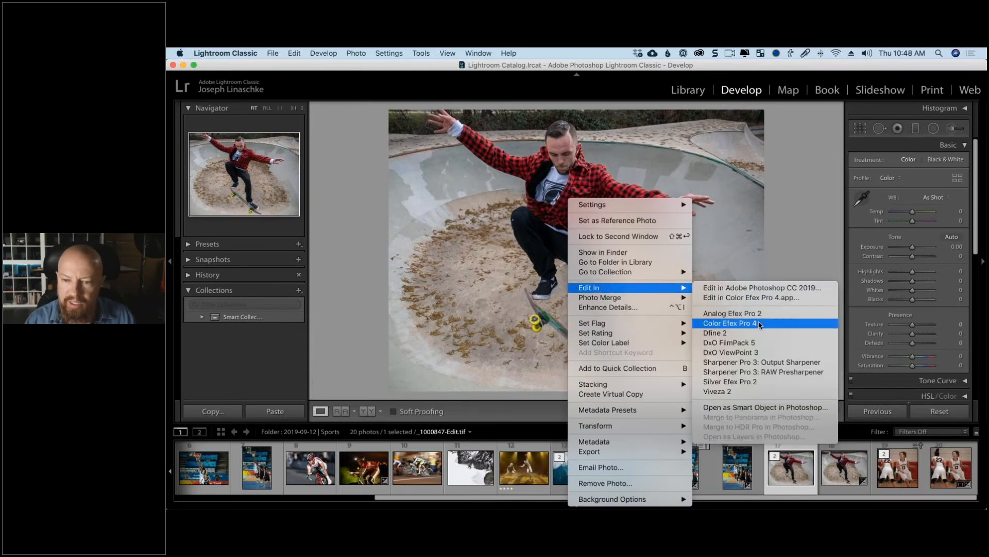
{"action": "left_click", "coordinate": [752, 323]}
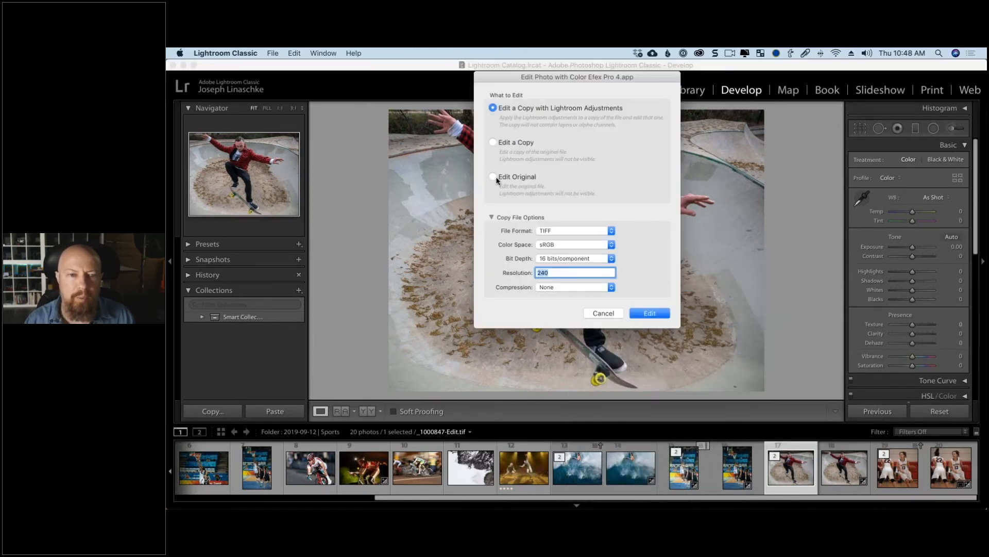
{"action": "left_click", "coordinate": [494, 177]}
{"action": "left_click", "coordinate": [650, 313]}
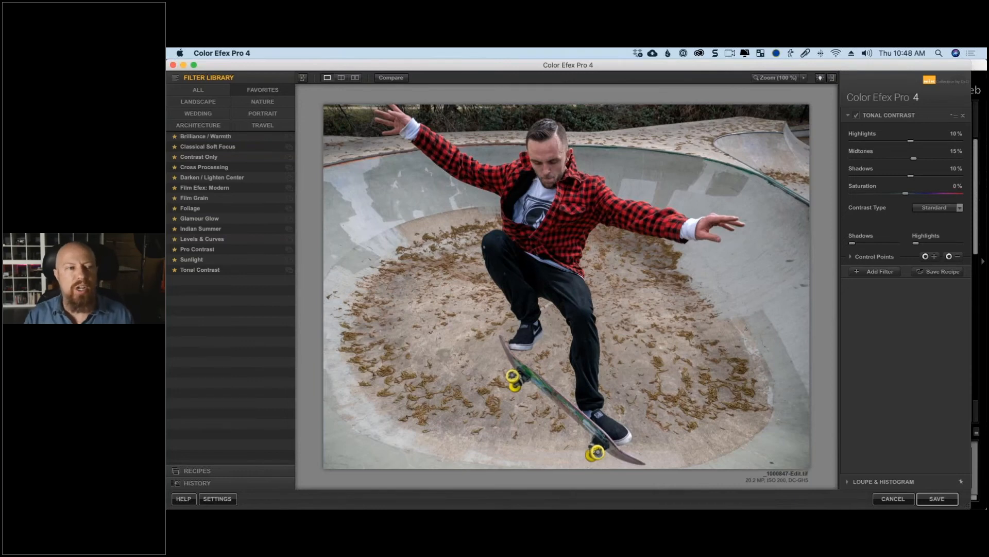
- Apply the B/W Conversion filter from the full filter library, using Tonal Enhancer with Brightness 14% and Strength 43%
{"action": "left_click", "coordinate": [227, 93]}
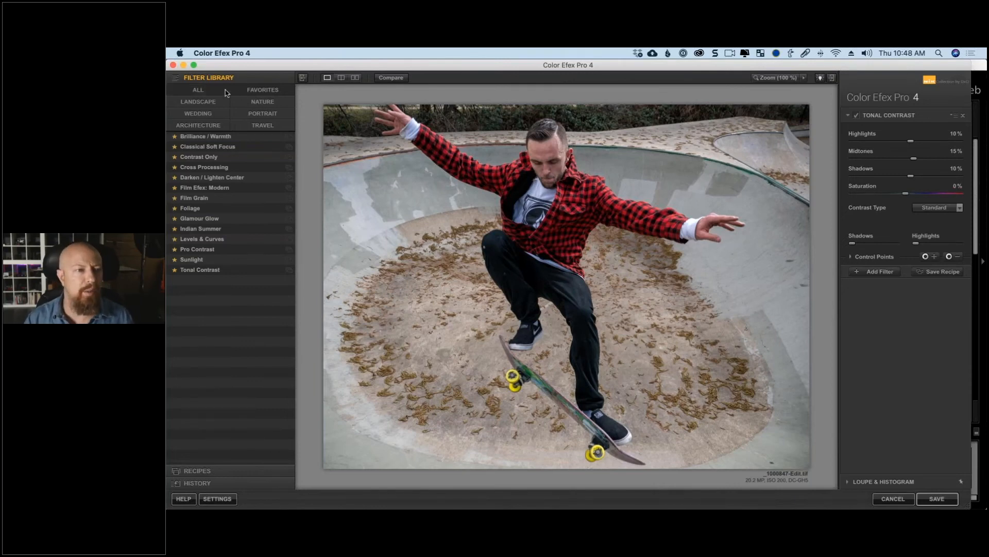
{"action": "left_click", "coordinate": [228, 137]}
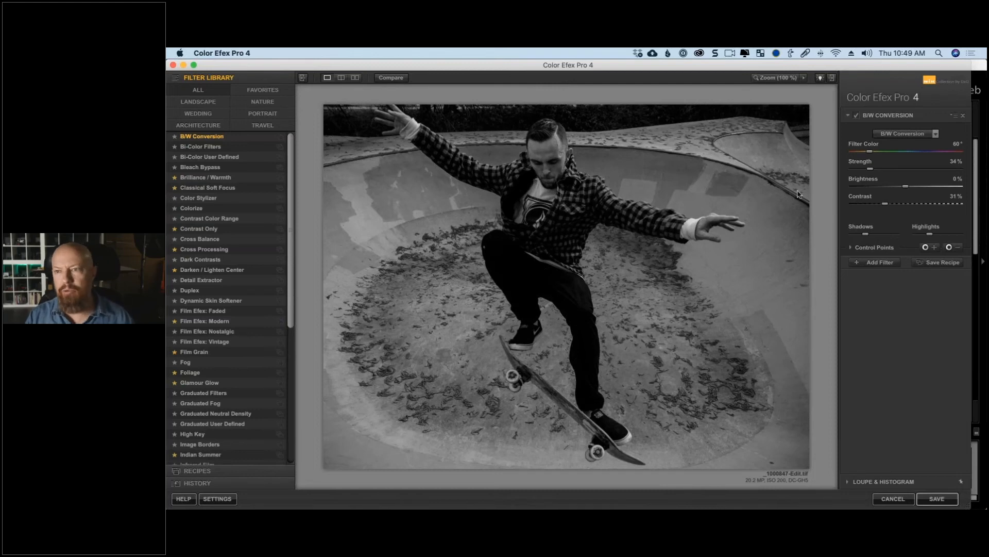
{"action": "left_click", "coordinate": [906, 133]}
{"action": "left_click", "coordinate": [902, 156]}
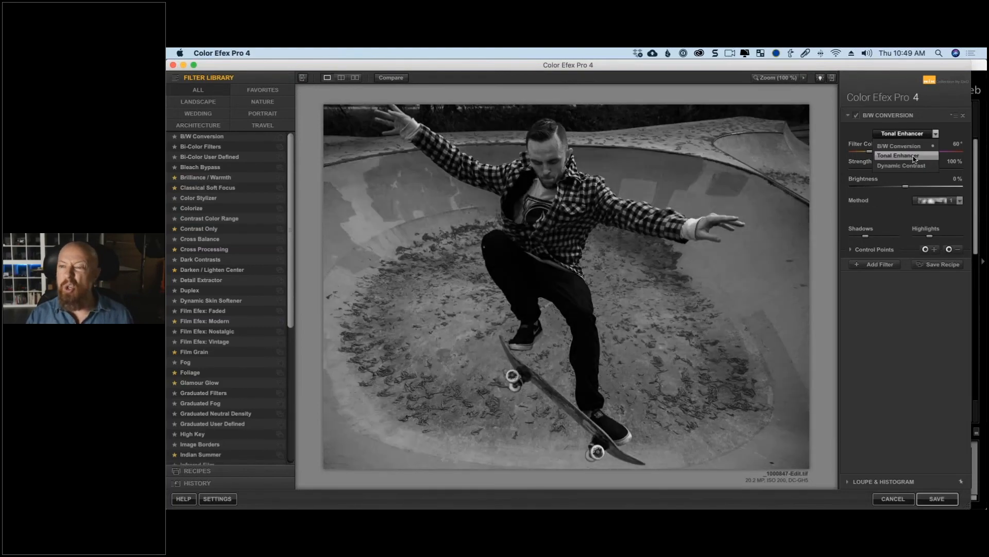
{"action": "left_click", "coordinate": [915, 159]}
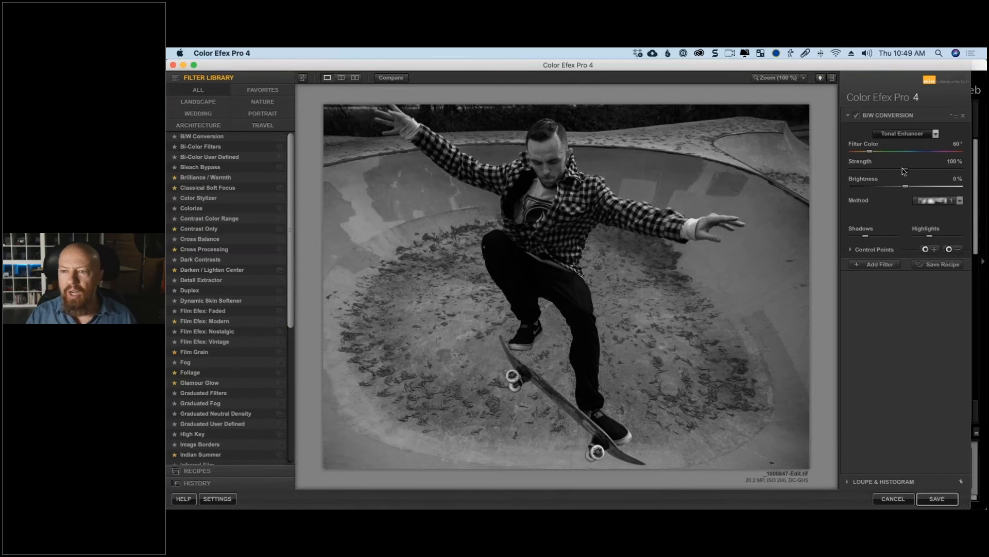
{"action": "mouse_move", "coordinate": [906, 186]}
{"action": "left_mouse_down"}
{"action": "mouse_move", "coordinate": [926, 187]}
{"action": "mouse_move", "coordinate": [913, 194]}
{"action": "left_mouse_up"}
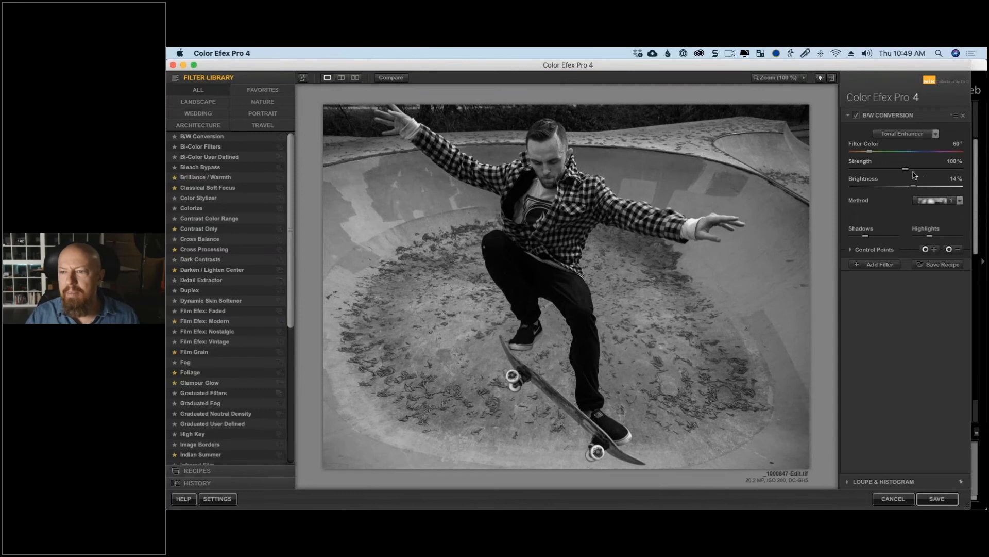
{"action": "left_click_drag", "start_coordinate": [915, 176], "coordinate": [870, 153]}
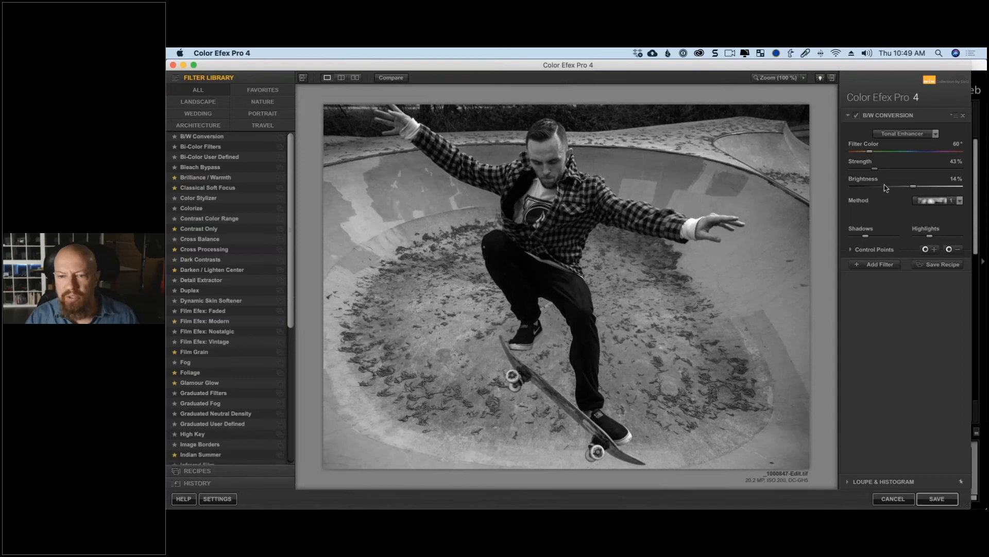
- Limit the B/W Conversion with two additive control points on the leafy bowl floor beside the skateboarder, sized 50% and 63%
{"action": "left_click", "coordinate": [851, 249]}
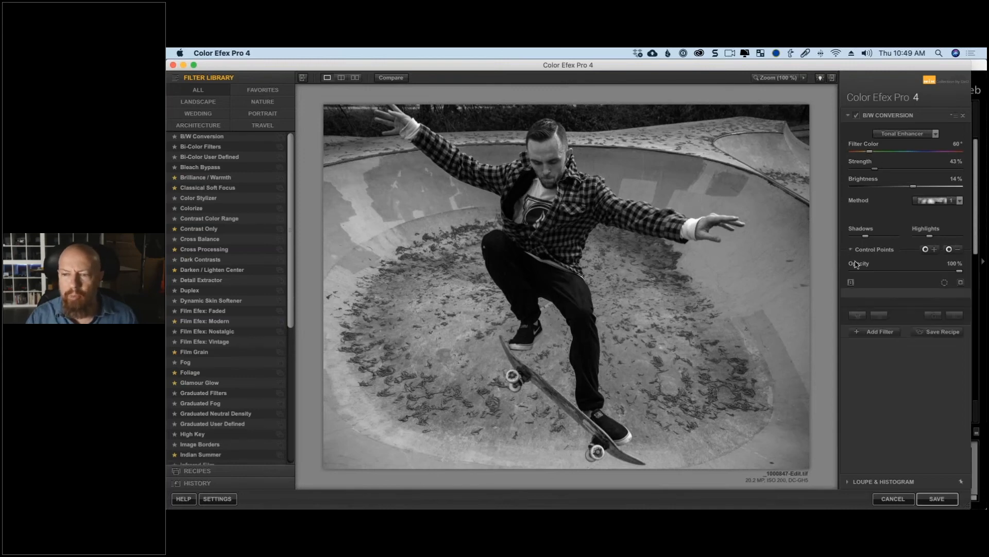
{"action": "left_click", "coordinate": [925, 249]}
{"action": "left_click", "coordinate": [730, 292]}
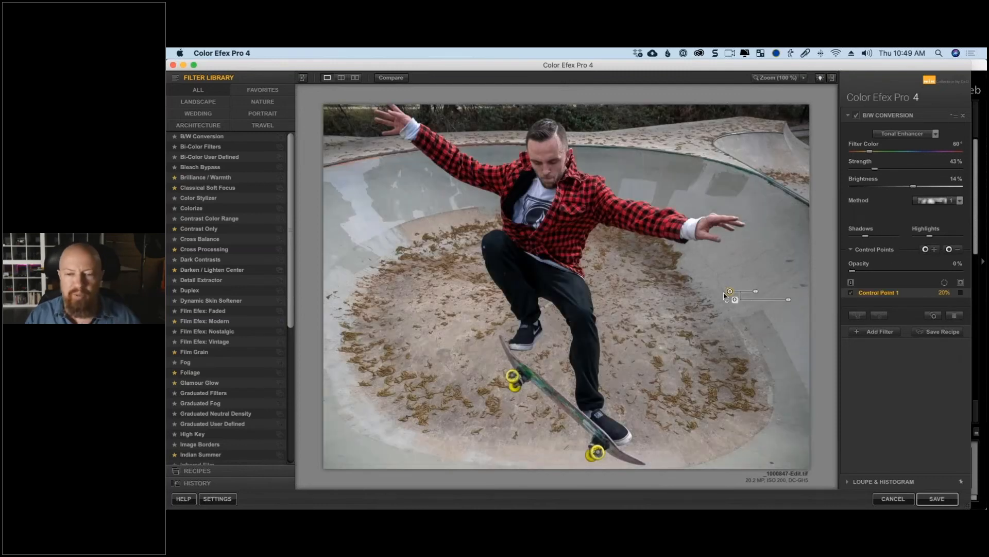
{"action": "mouse_move", "coordinate": [730, 291]}
{"action": "left_mouse_down"}
{"action": "mouse_move", "coordinate": [697, 309]}
{"action": "mouse_move", "coordinate": [731, 309]}
{"action": "left_mouse_up"}
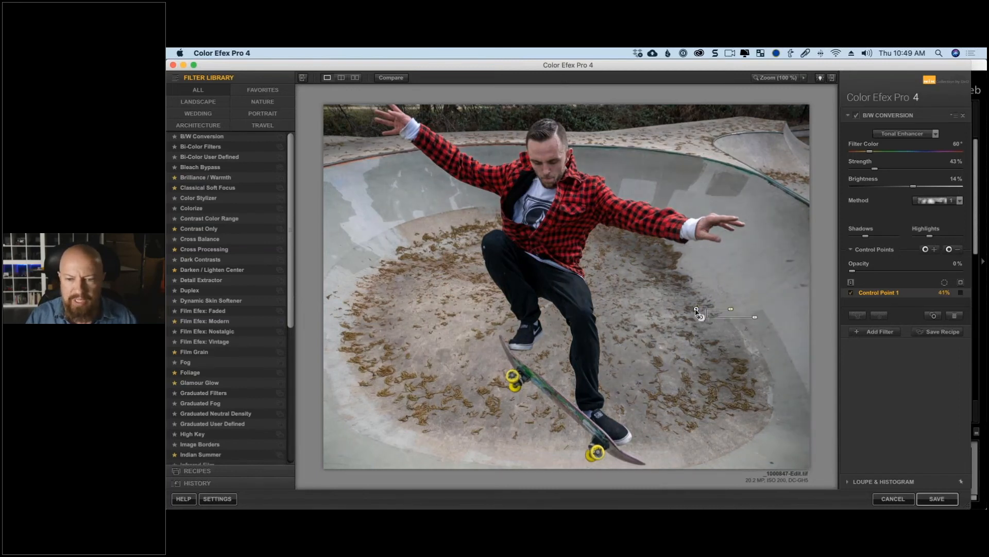
{"action": "left_click_drag", "start_coordinate": [700, 314], "coordinate": [423, 326]}
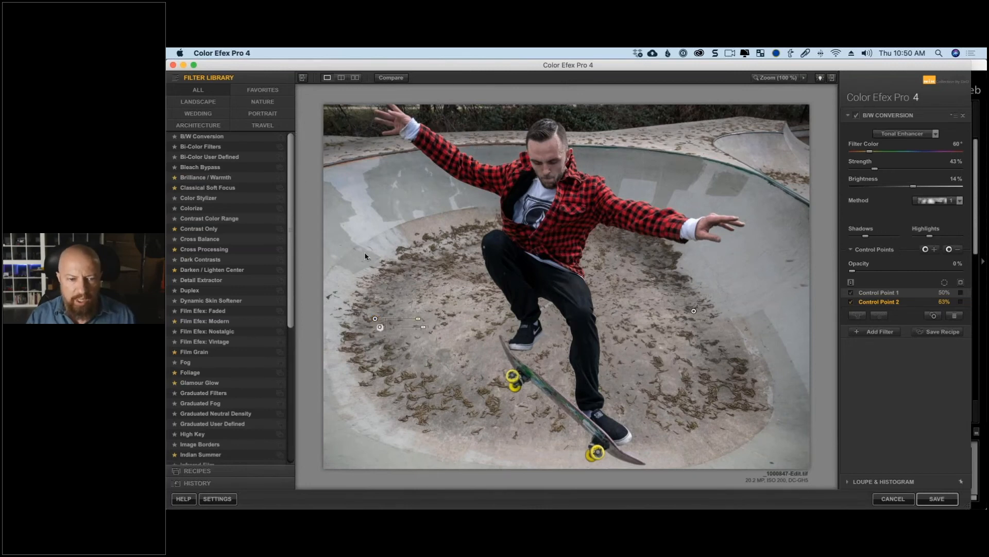
- Compare the selective black-and-white effect on the leaves with the original image
{"action": "left_click", "coordinate": [388, 78]}
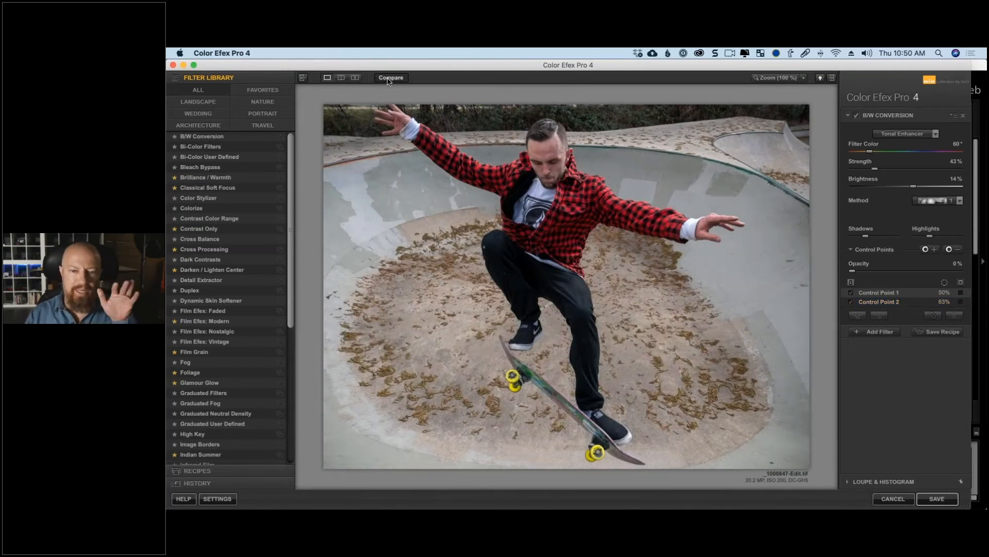
{"action": "left_click", "coordinate": [389, 81]}
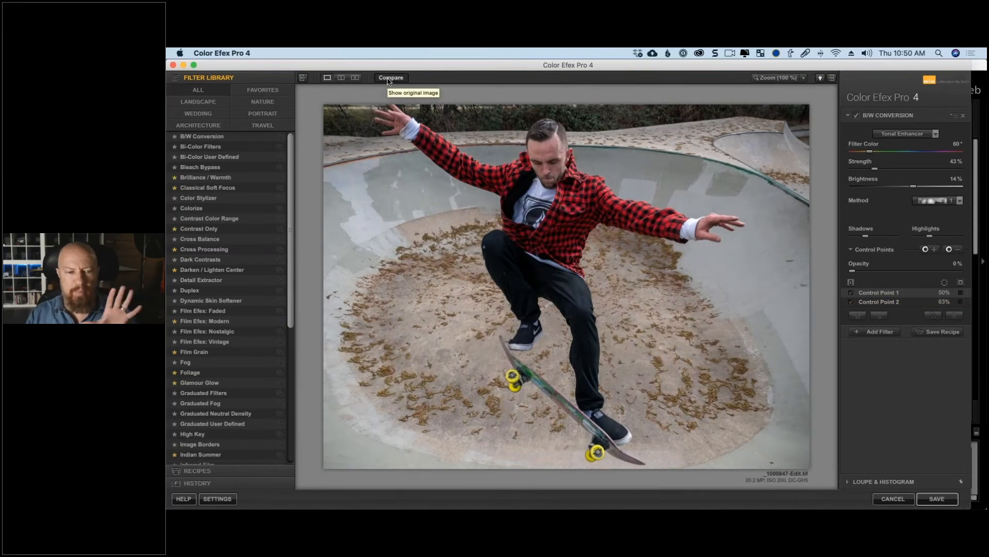
{"action": "left_click", "coordinate": [389, 80]}
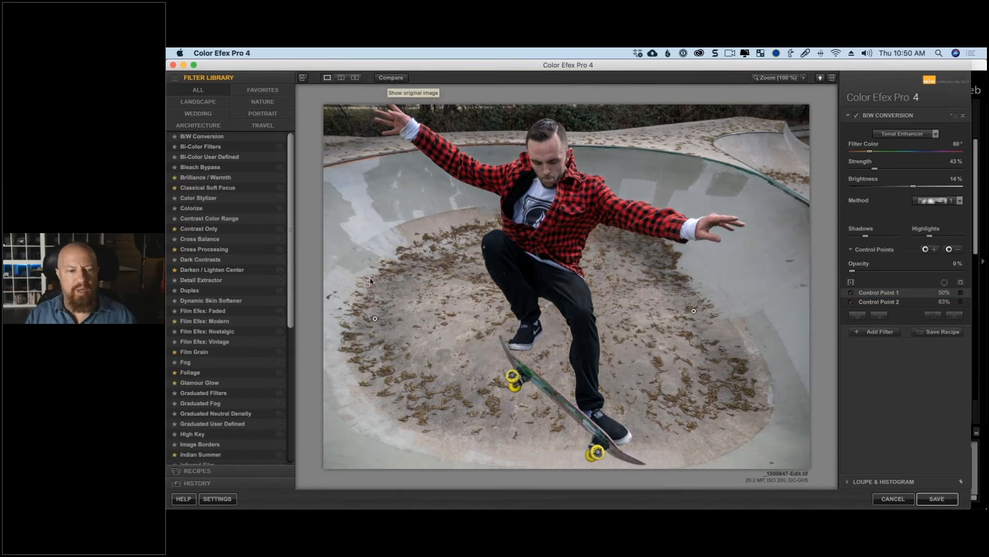
- Group the two control points on the leafy bowl floor and adjust the group's opacity
{"action": "left_click", "coordinate": [375, 319]}
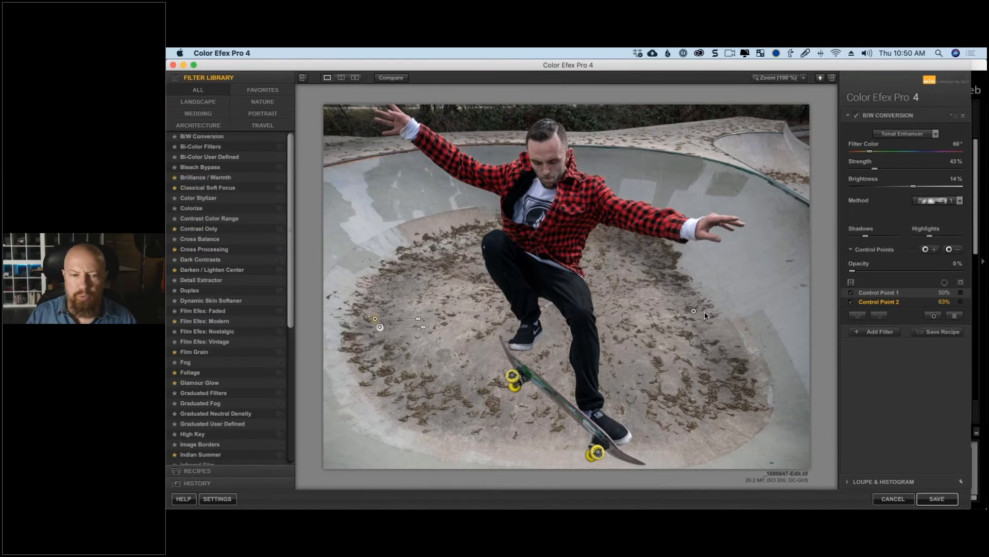
{"action": "left_click", "coordinate": [858, 315]}
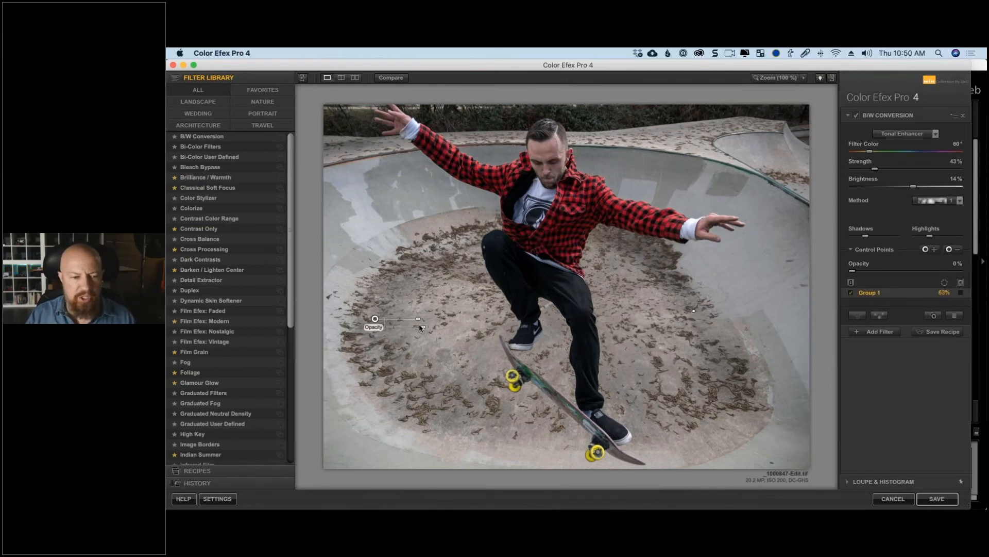
{"action": "mouse_move", "coordinate": [423, 327]}
{"action": "left_mouse_down"}
{"action": "mouse_move", "coordinate": [402, 330]}
{"action": "mouse_move", "coordinate": [425, 330]}
{"action": "left_mouse_up"}
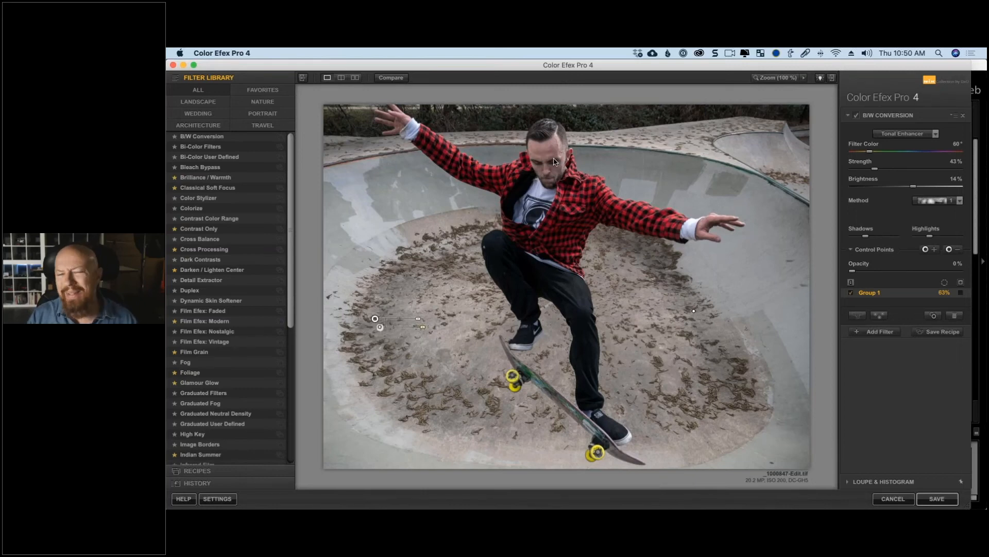
{"action": "left_click", "coordinate": [934, 250]}
{"action": "left_click", "coordinate": [547, 152]}
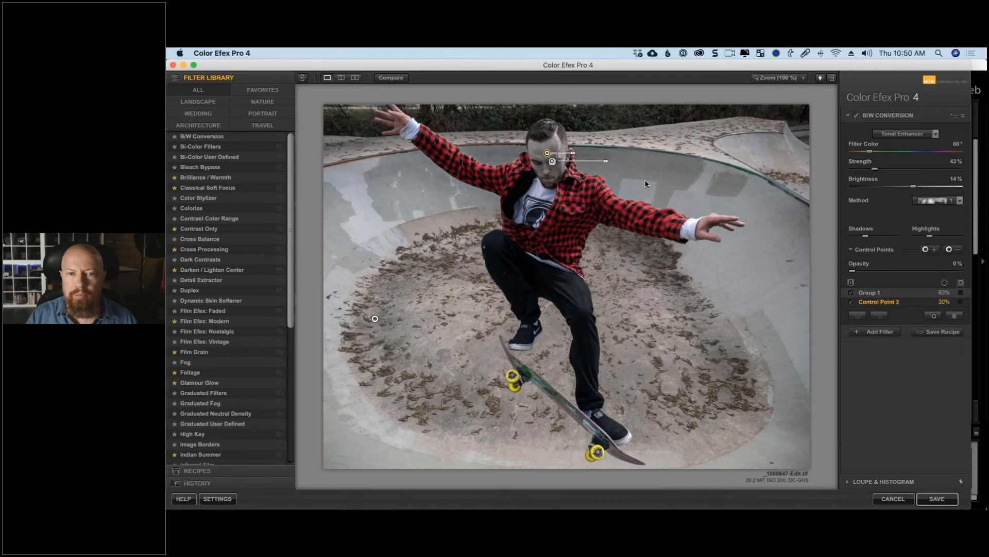
{"action": "key", "text": "BackSpace"}
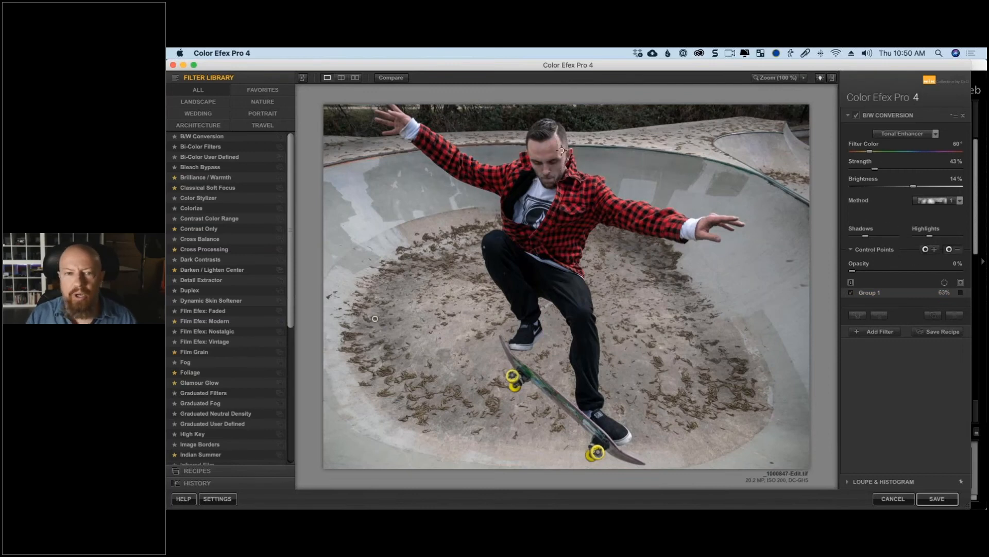
- Protect the skateboarder from the B/W Conversion with subtractive control points on the face, sized 20%, and the red jacket, sized 35%
{"action": "left_click", "coordinate": [541, 156]}
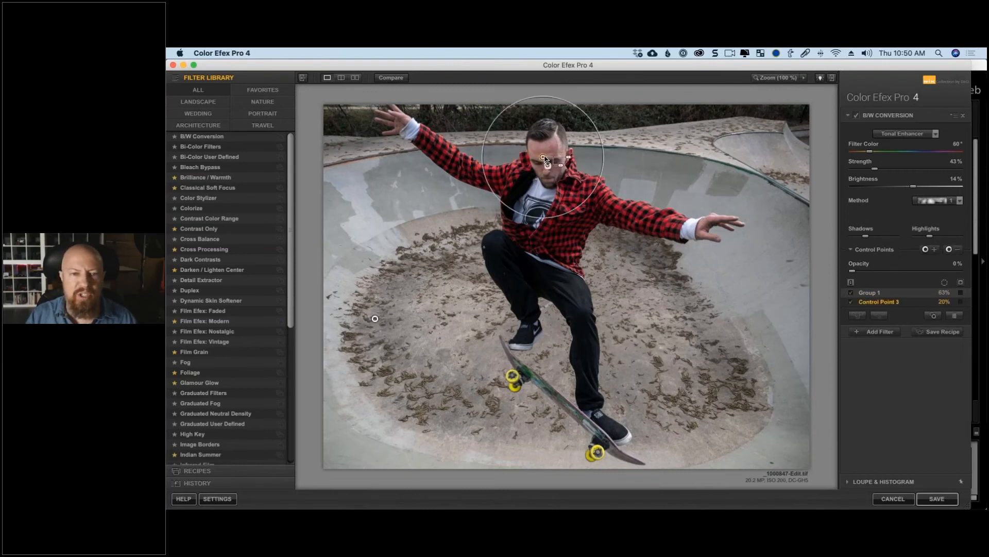
{"action": "left_click", "coordinate": [566, 219]}
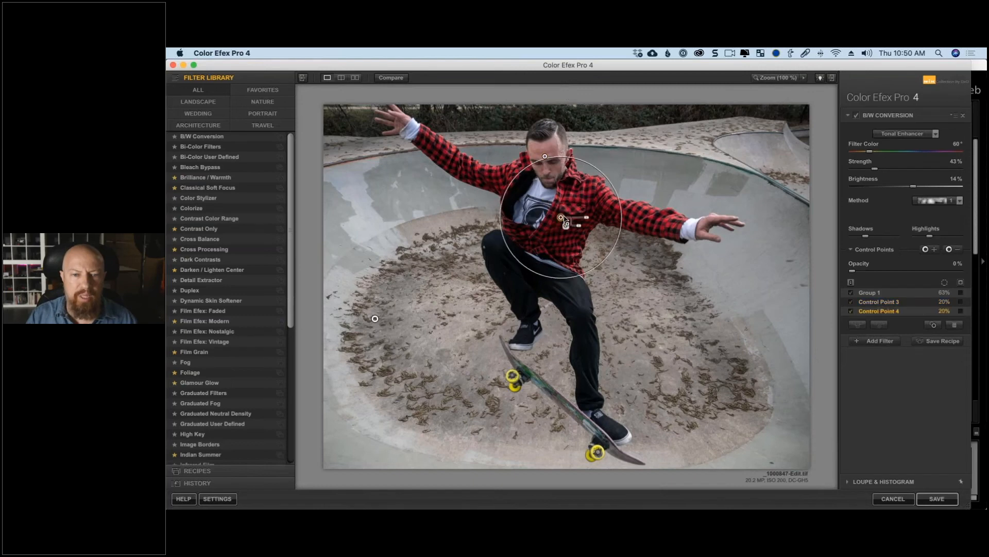
{"action": "left_click_drag", "start_coordinate": [592, 221], "coordinate": [599, 221]}
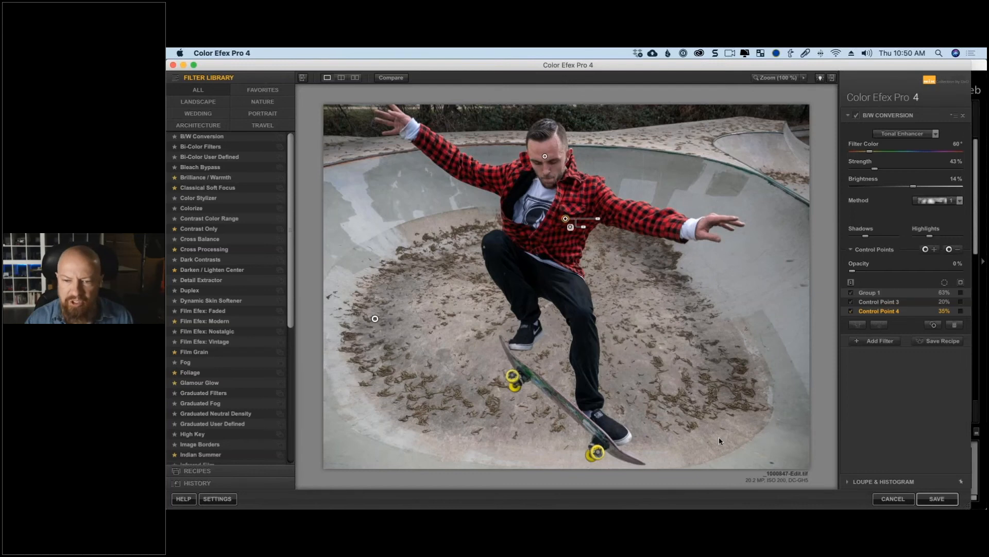
- Add a Vignette: Lens filter with Amount -89% and Size 51%
{"action": "left_click", "coordinate": [859, 344]}
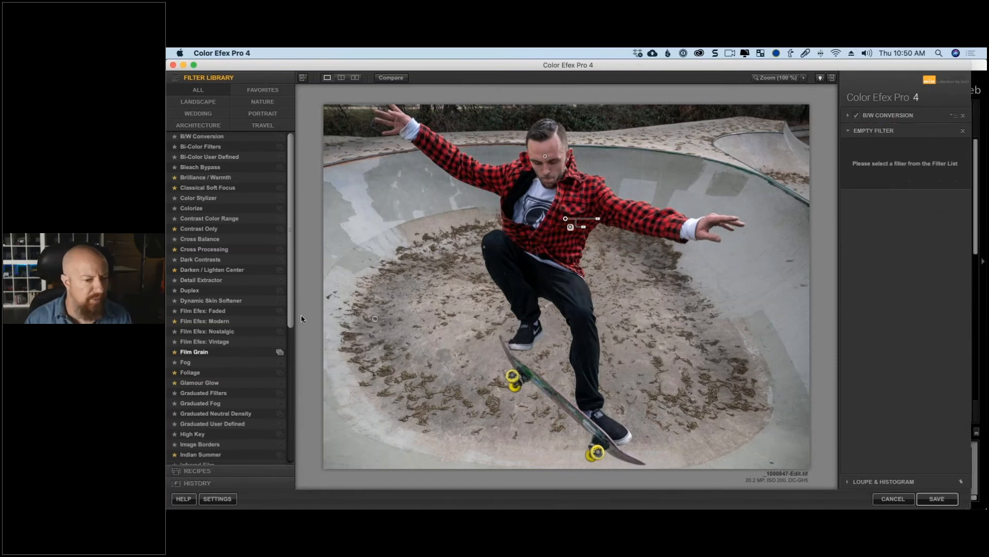
{"action": "left_click_drag", "start_coordinate": [292, 299], "coordinate": [292, 449]}
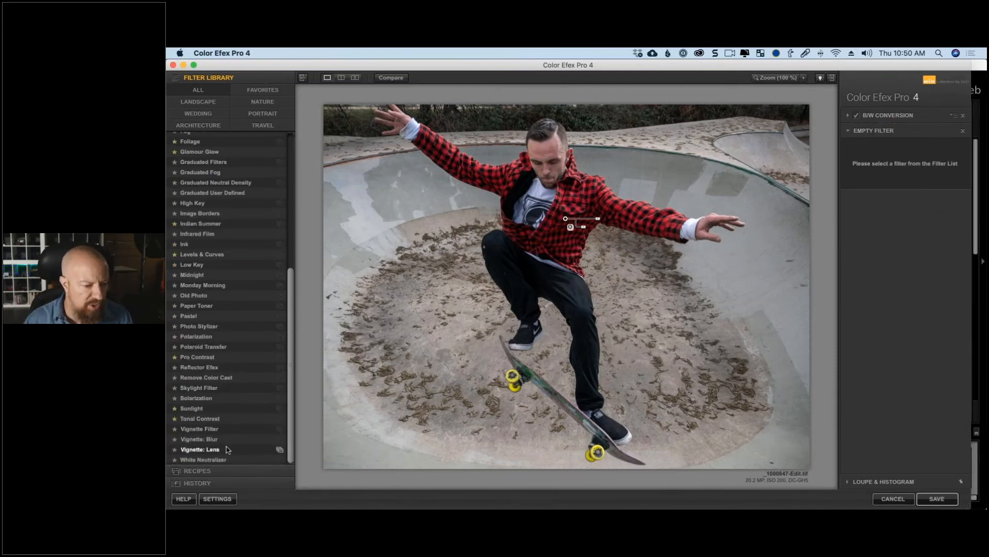
{"action": "left_click", "coordinate": [232, 449]}
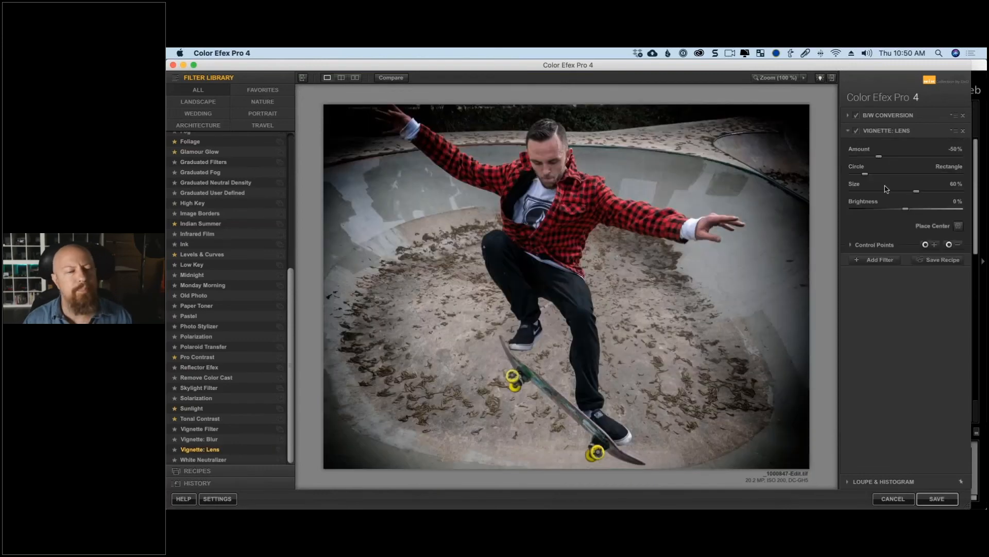
{"action": "left_click_drag", "start_coordinate": [879, 156], "coordinate": [895, 160]}
{"action": "left_click_drag", "start_coordinate": [918, 196], "coordinate": [859, 163]}
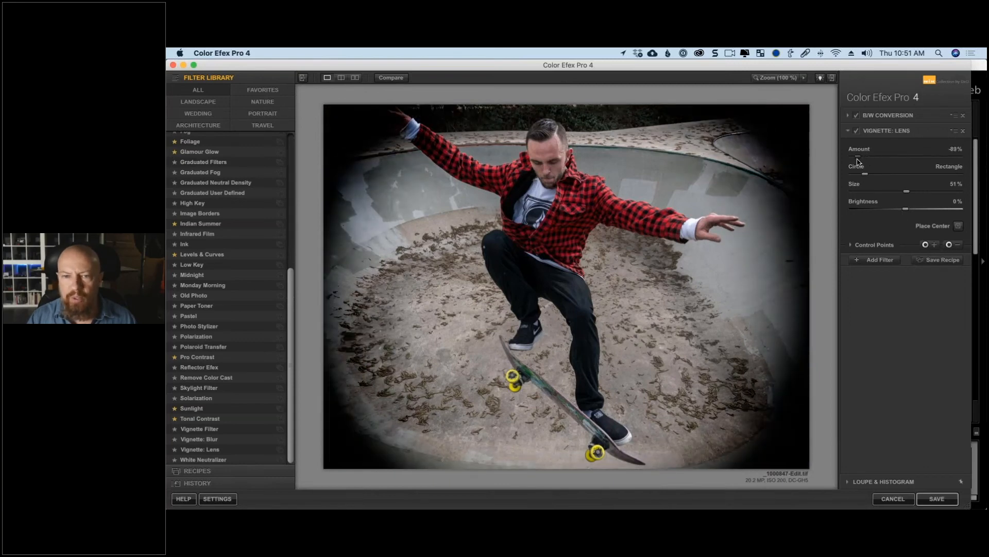
- Center the lens vignette on the skateboarder's torso and set Amount -47%, Size 55%, Brightness 16% and a more rectangular shape
{"action": "left_click", "coordinate": [953, 225]}
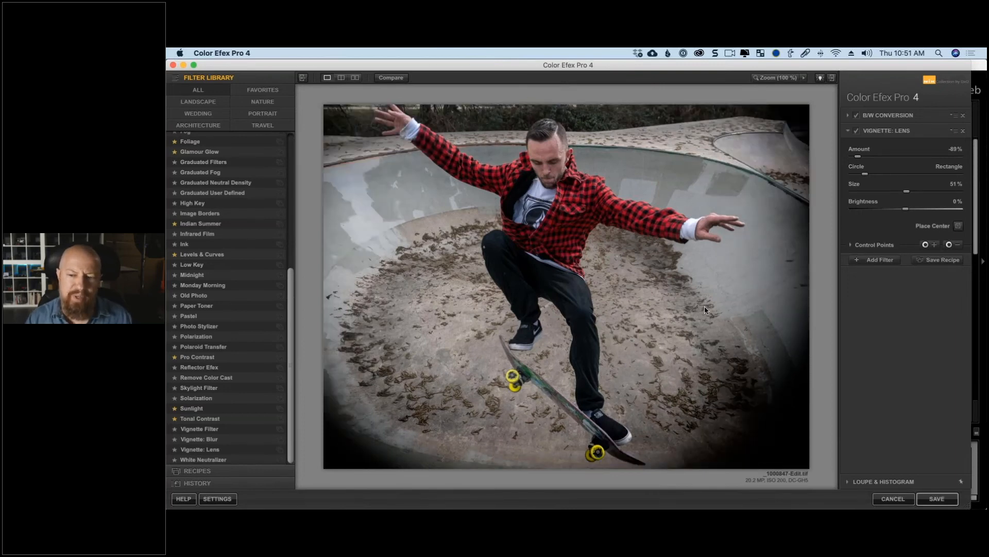
{"action": "left_click", "coordinate": [958, 225]}
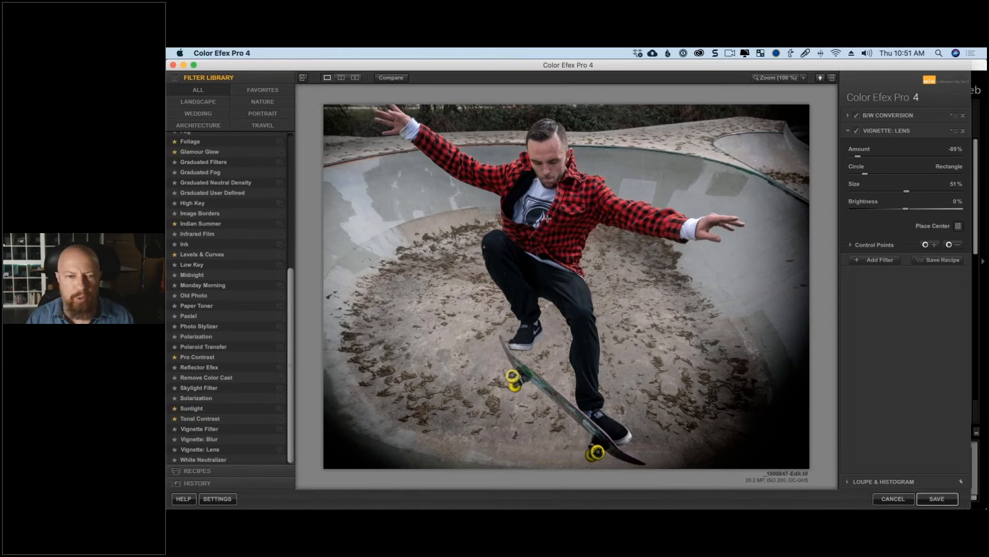
{"action": "left_click", "coordinate": [546, 219]}
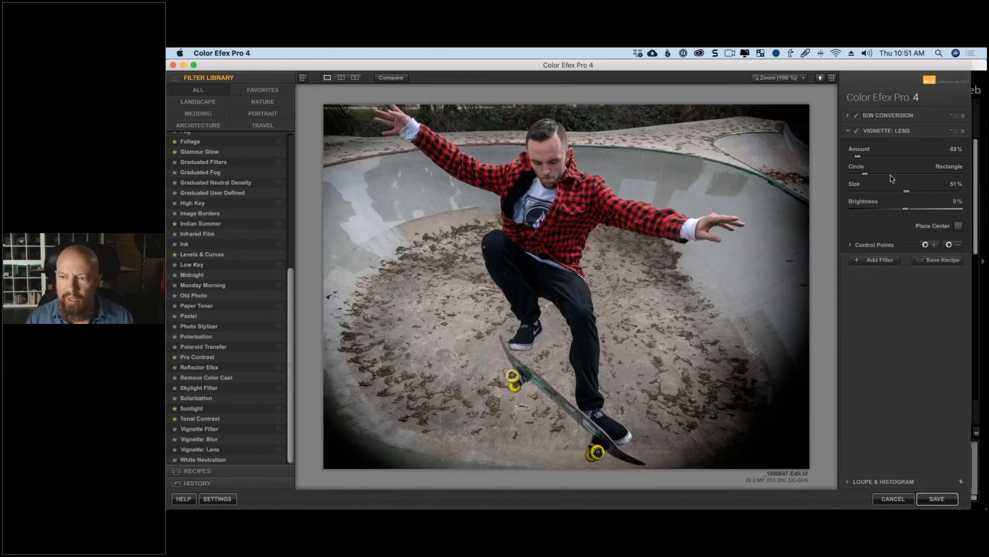
{"action": "left_click_drag", "start_coordinate": [858, 157], "coordinate": [880, 157]}
{"action": "left_click_drag", "start_coordinate": [906, 208], "coordinate": [922, 212]}
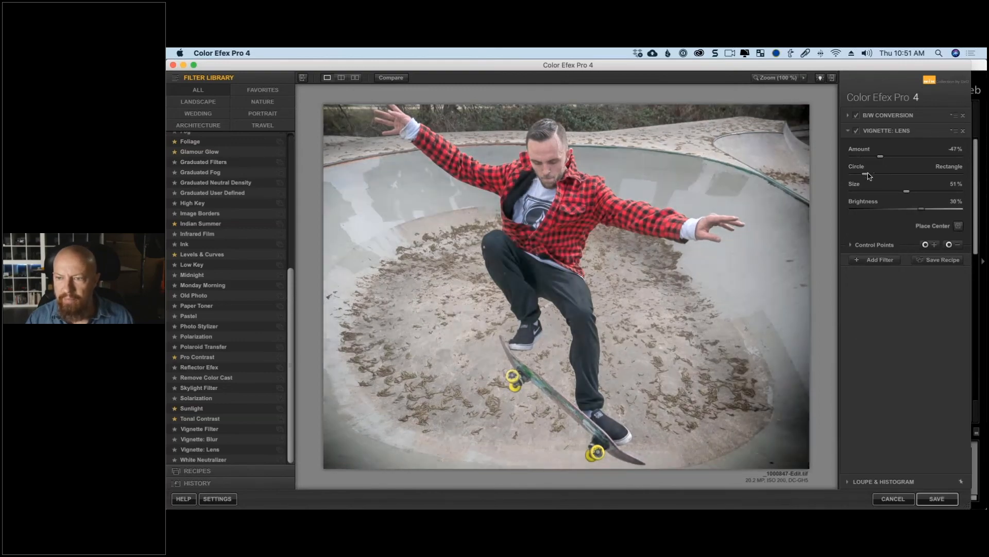
{"action": "left_click_drag", "start_coordinate": [866, 174], "coordinate": [915, 213]}
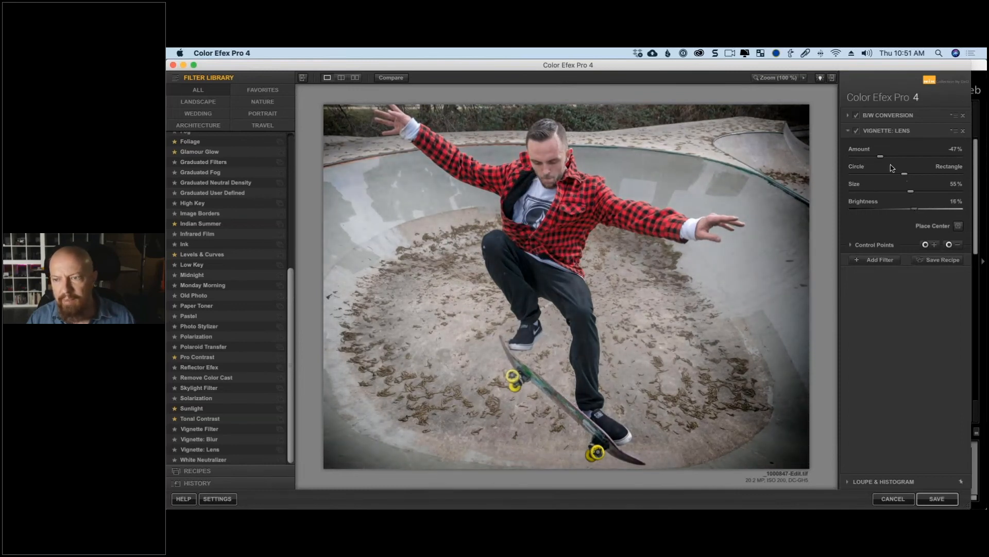
- Re-center the lens vignette on the skateboarder's jacket and strengthen its Amount to -59%
{"action": "left_click", "coordinate": [957, 226]}
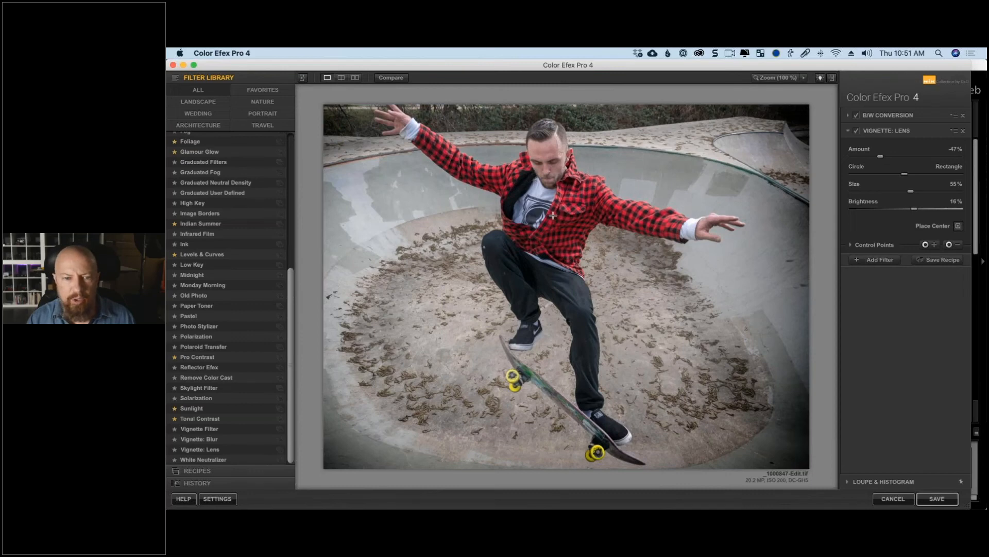
{"action": "left_click", "coordinate": [553, 215]}
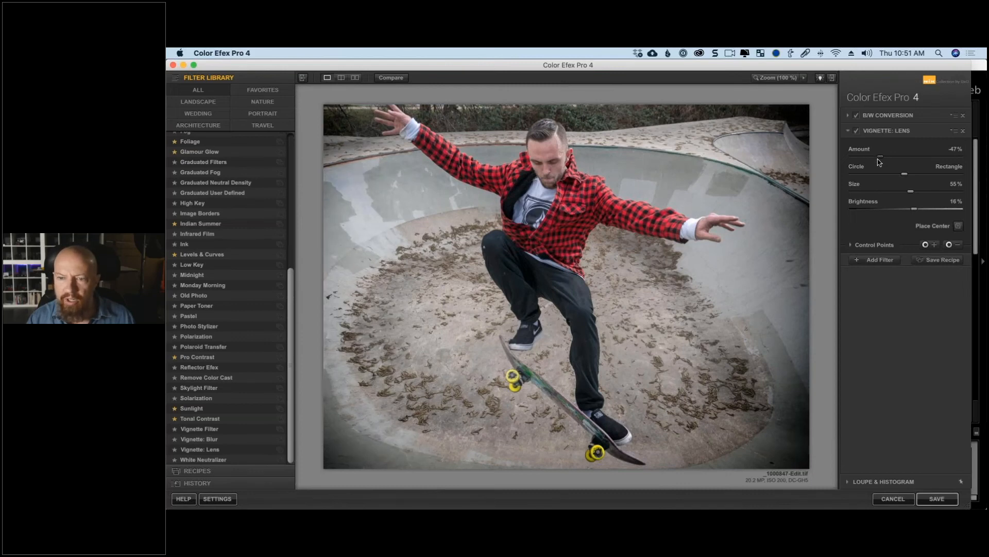
{"action": "left_click_drag", "start_coordinate": [877, 160], "coordinate": [875, 162]}
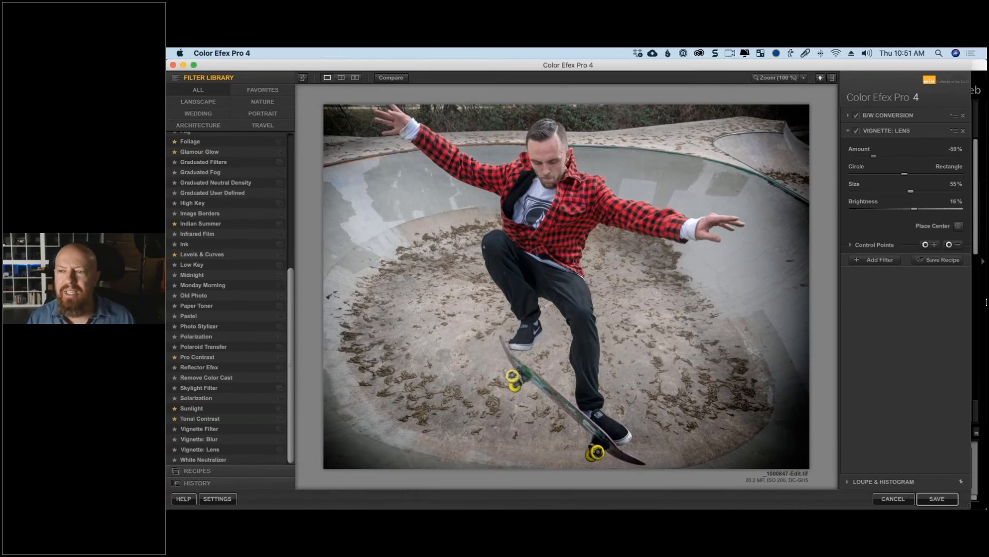
- Place a subtractive vignette control point on the skateboarder's raised hand, slightly enlarge it and raise its opacity to the maximum
{"action": "left_click", "coordinate": [953, 245]}
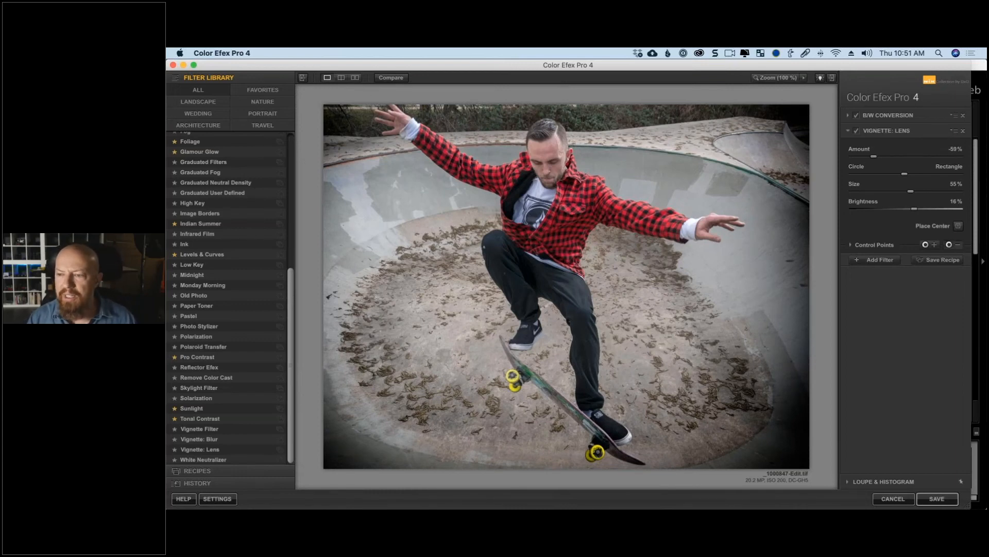
{"action": "left_click", "coordinate": [397, 114]}
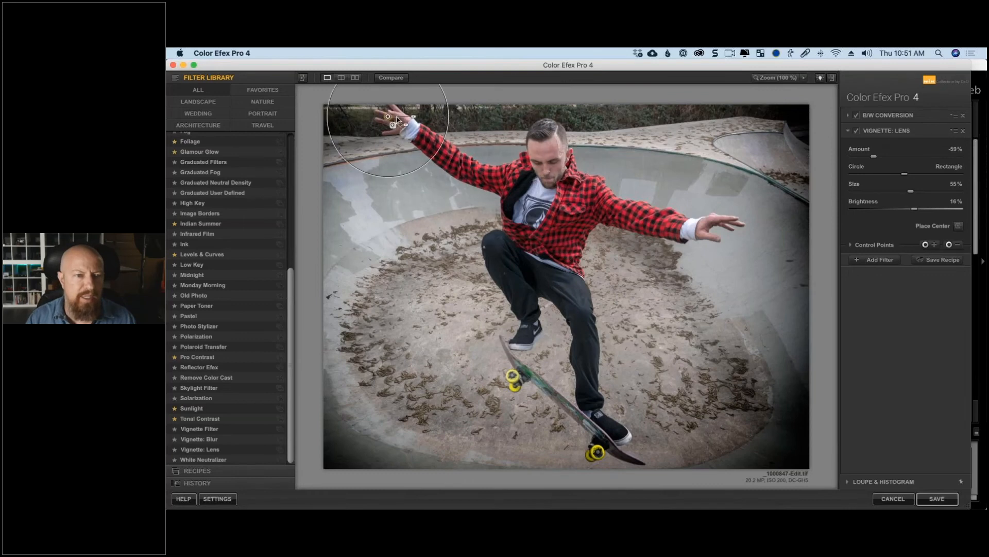
{"action": "left_click_drag", "start_coordinate": [422, 115], "coordinate": [418, 116]}
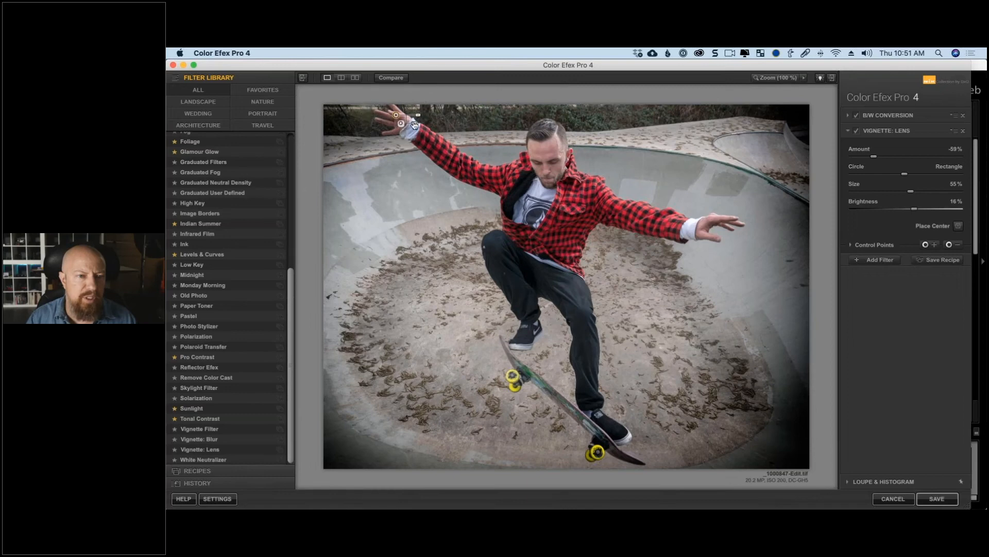
{"action": "mouse_move", "coordinate": [413, 124]}
{"action": "left_mouse_down"}
{"action": "mouse_move", "coordinate": [444, 127]}
{"action": "mouse_move", "coordinate": [415, 126]}
{"action": "left_mouse_up"}
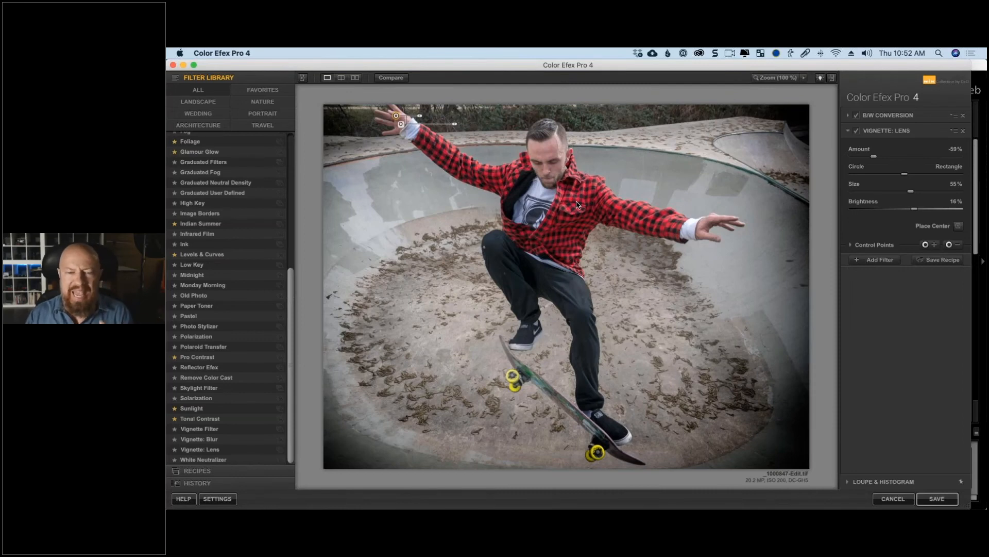
- Add the Levels & Curves filter from the favorites and place an additive control point on the skateboarder's face
{"action": "left_click", "coordinate": [880, 260]}
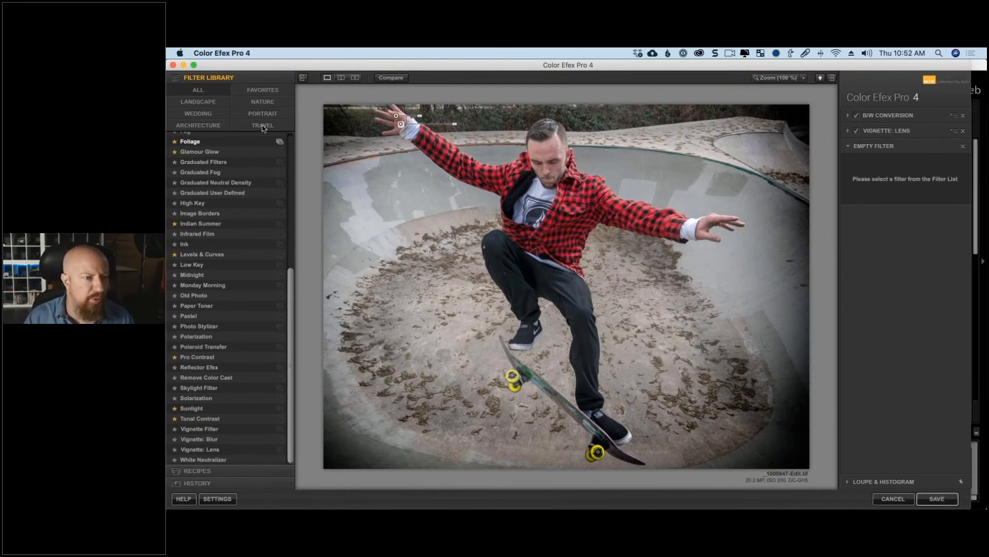
{"action": "left_click", "coordinate": [262, 90]}
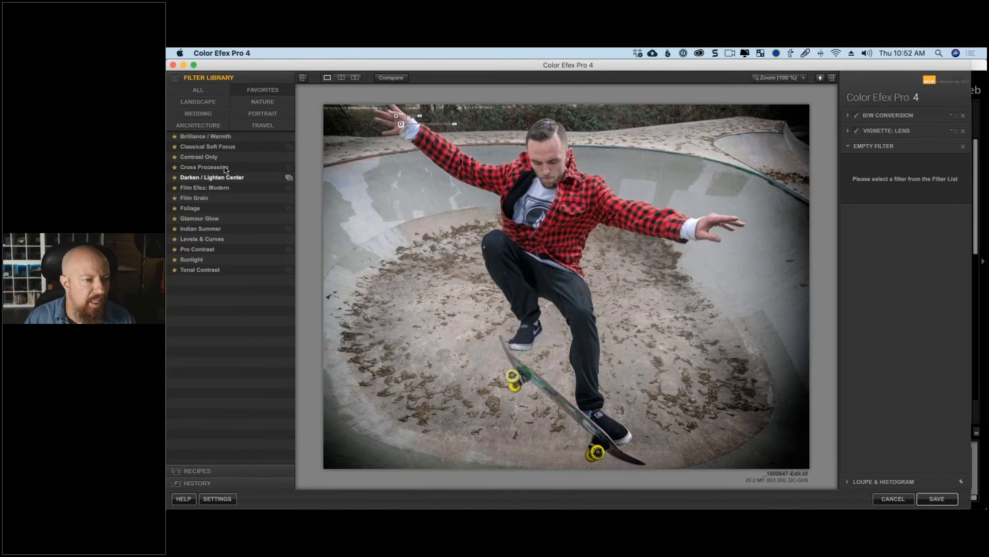
{"action": "left_click", "coordinate": [202, 239]}
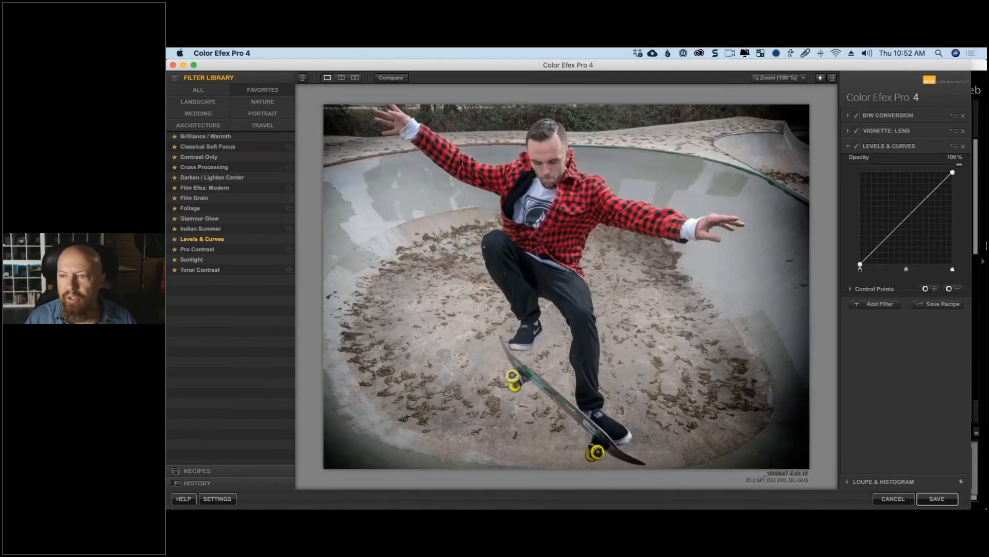
{"action": "left_click", "coordinate": [926, 305]}
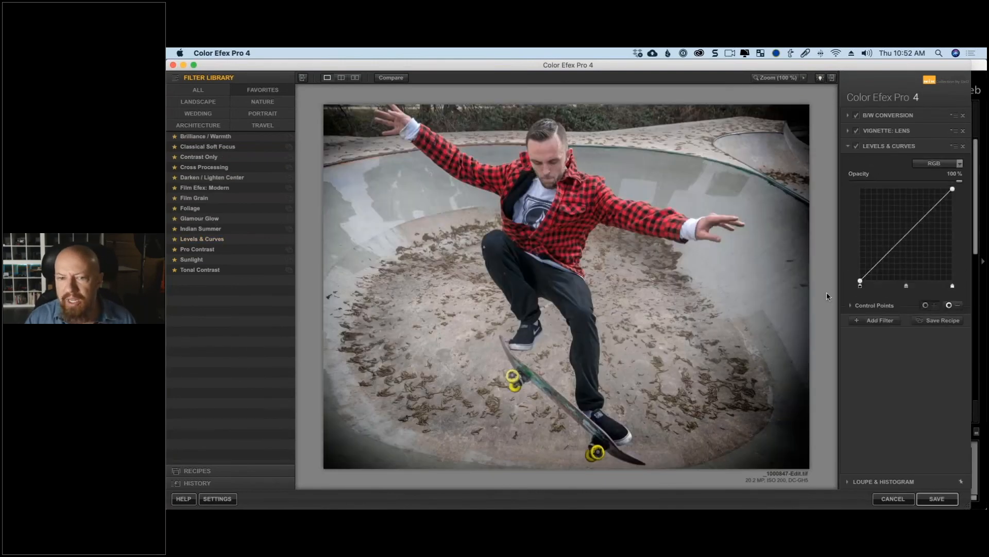
{"action": "left_click", "coordinate": [542, 152]}
- Shape the RGB curve into a gentle S and duplicate the face control point onto the red jacket
{"action": "left_click_drag", "start_coordinate": [924, 216], "coordinate": [924, 212]}
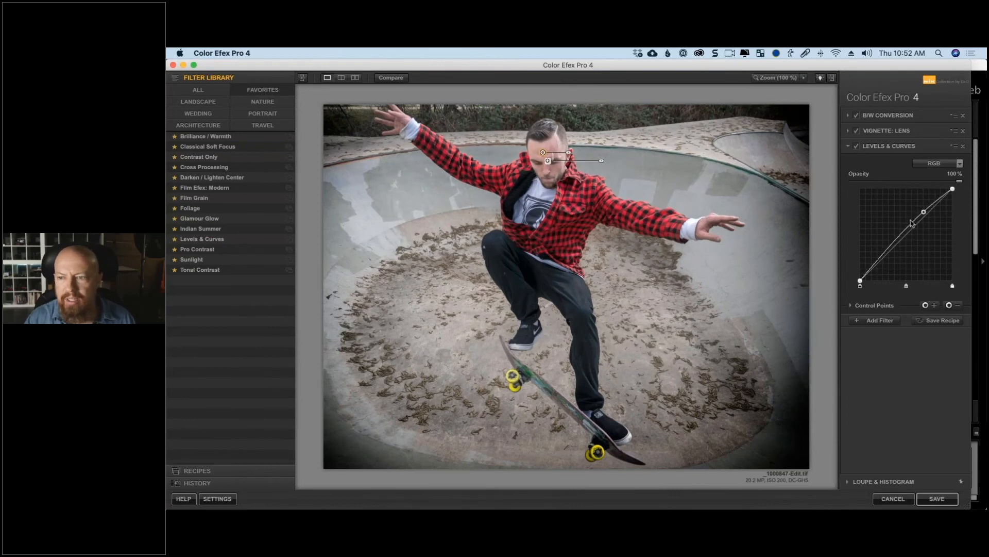
{"action": "left_click_drag", "start_coordinate": [892, 249], "coordinate": [894, 251]}
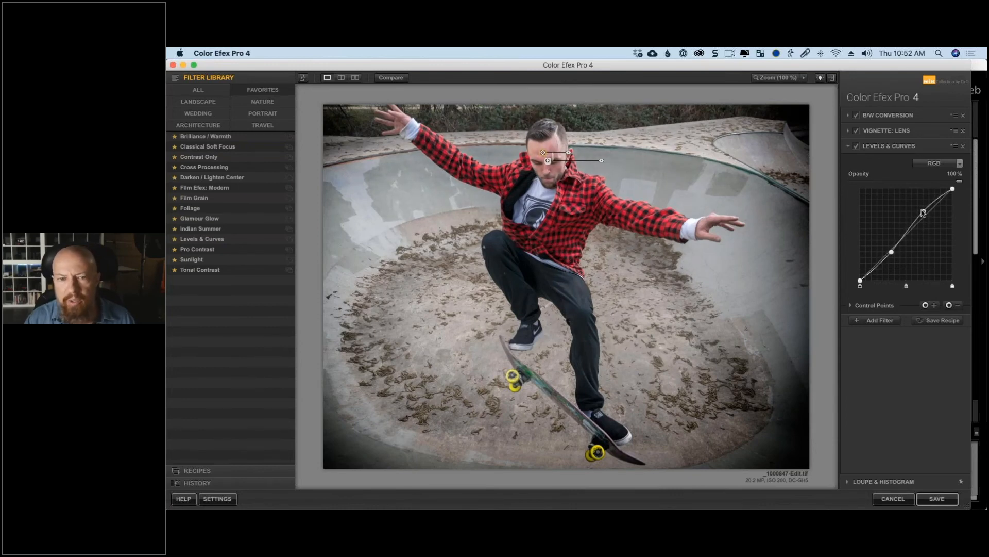
{"action": "left_click_drag", "start_coordinate": [924, 212], "coordinate": [922, 213]}
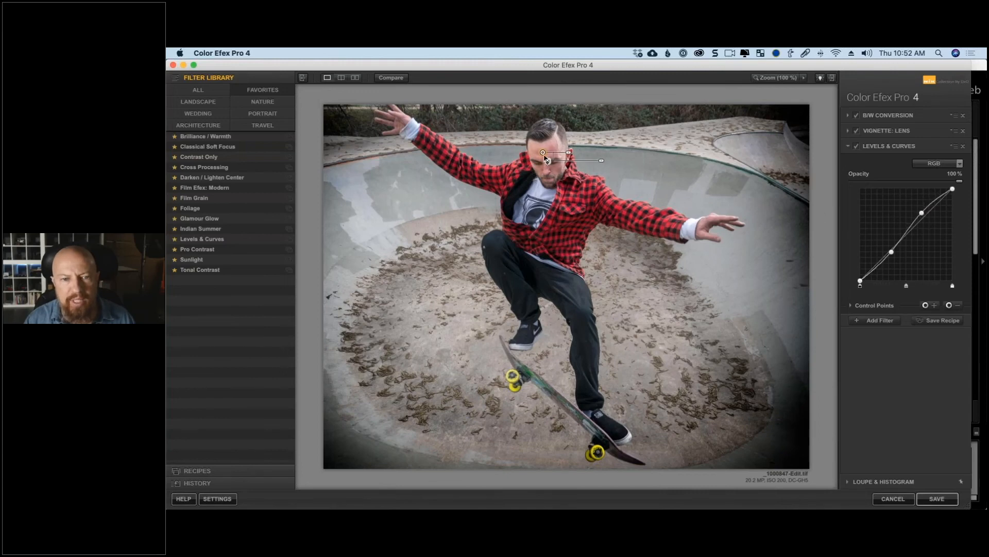
{"action": "left_click_drag", "start_coordinate": [546, 163], "coordinate": [565, 222]}
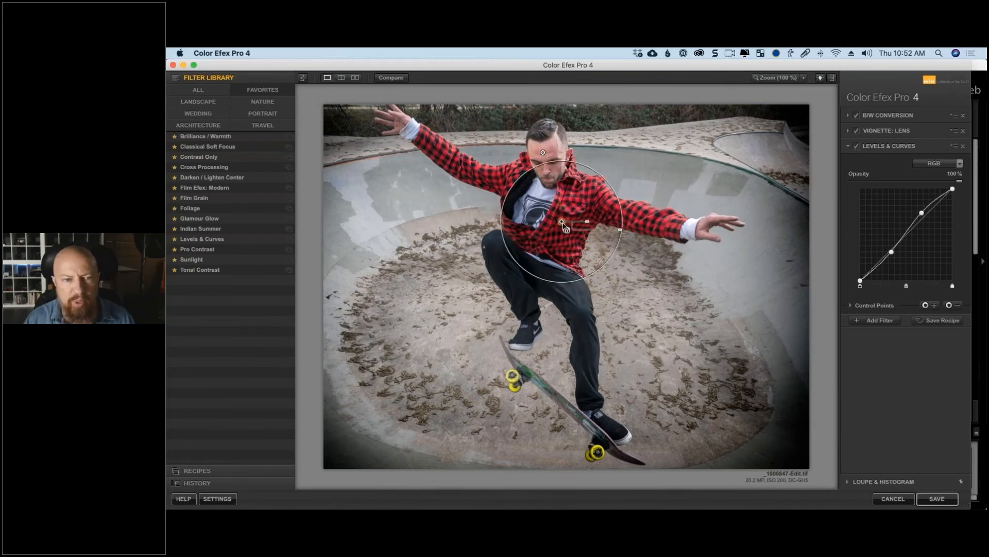
- Compare the combined filter result with the original image several times
{"action": "left_click", "coordinate": [392, 78]}
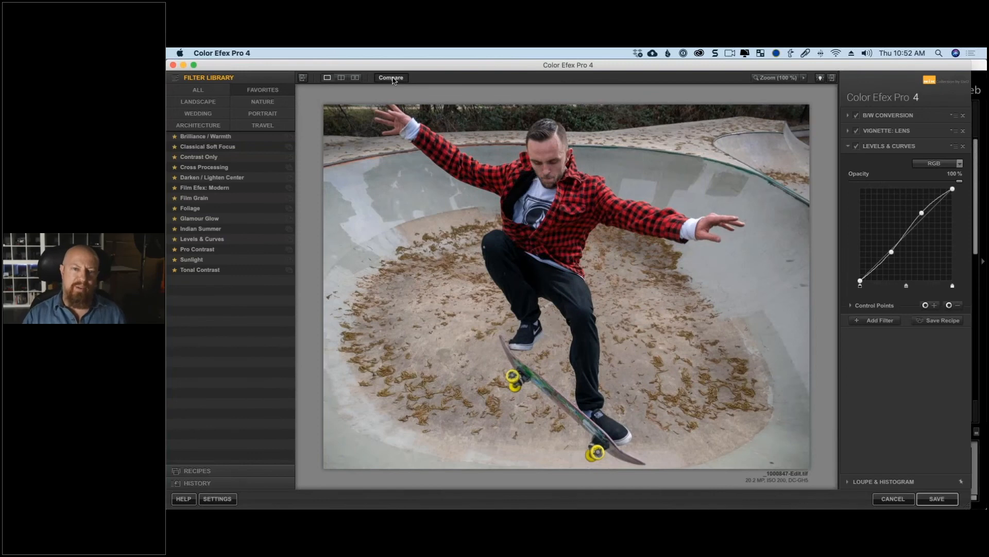
{"action": "left_click", "coordinate": [391, 77]}
{"action": "left_click", "coordinate": [391, 78]}
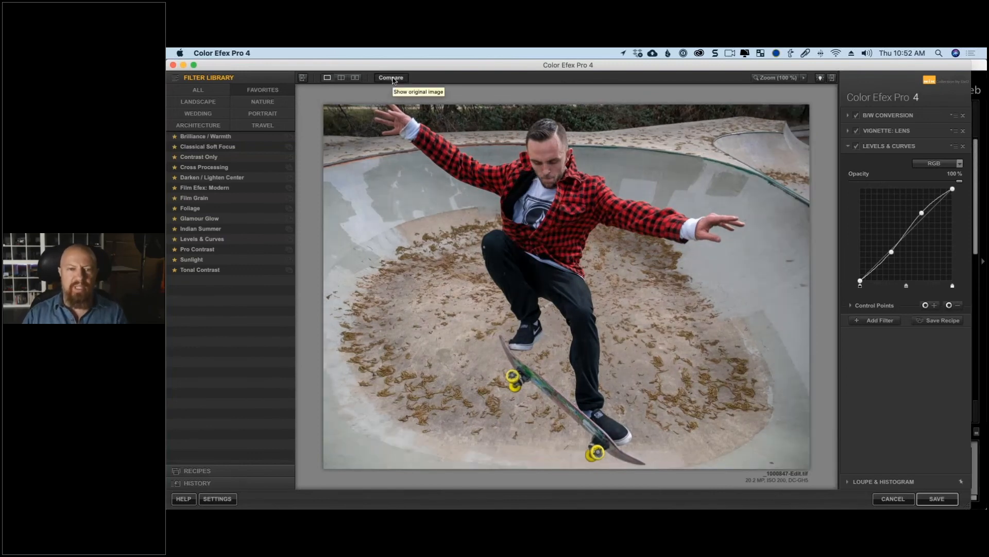
{"action": "left_click", "coordinate": [392, 78]}
{"action": "left_click", "coordinate": [392, 78]}
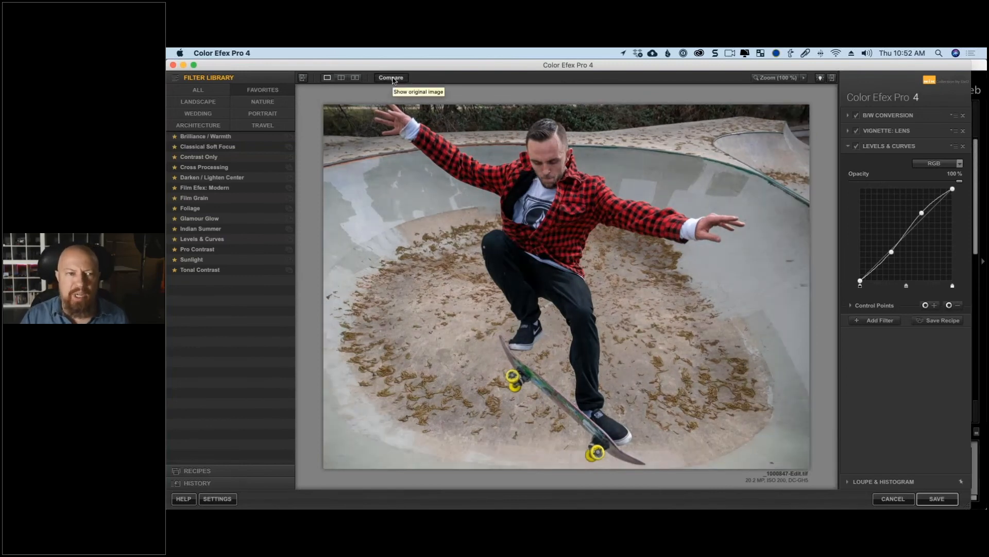
- Finish comparing against the original and save the filtered skateboarder photo back to Lightroom
{"action": "left_click", "coordinate": [392, 78]}
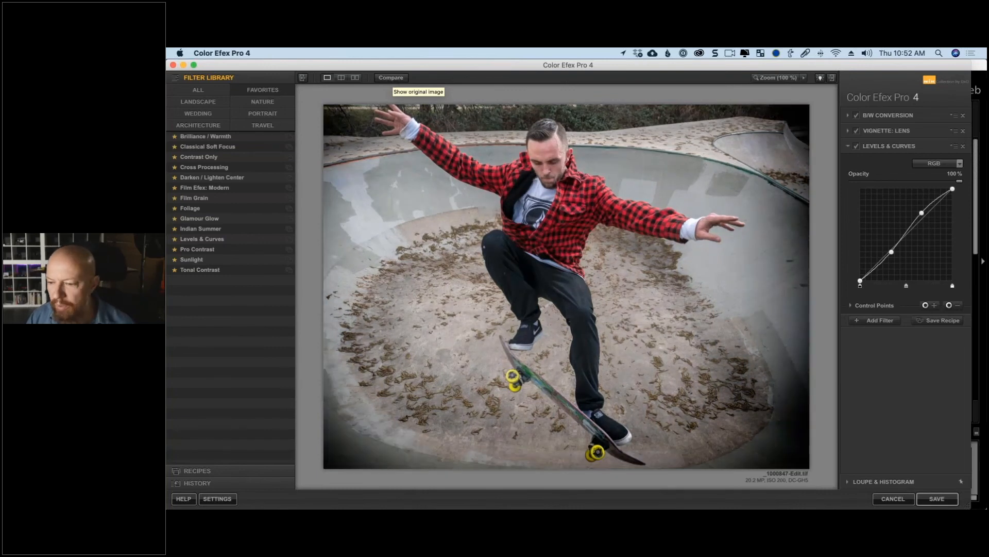
{"action": "left_click", "coordinate": [940, 498]}
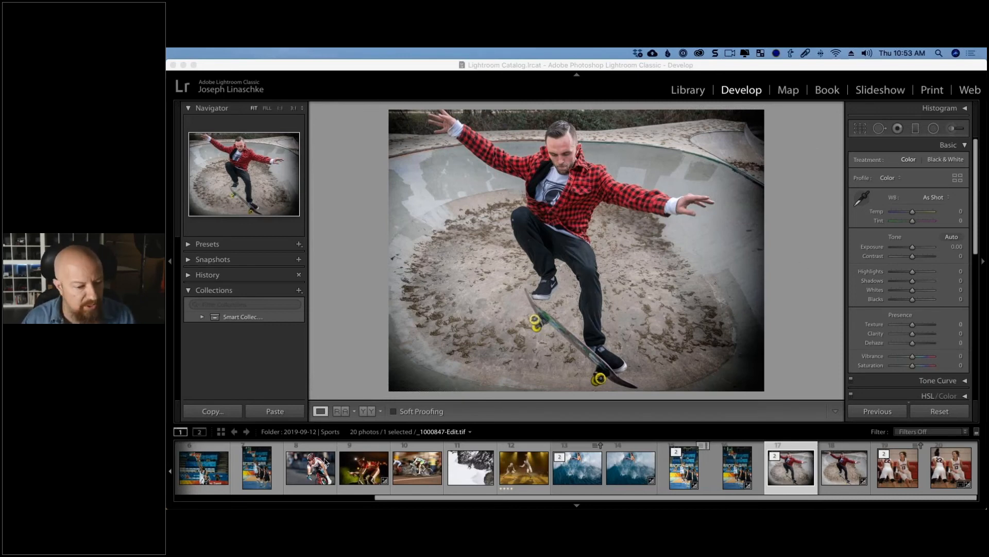
- Look through the other sports photos, select the snowboarder jumping above the snowy slope and apply automatic tone adjustments
{"action": "scroll", "coordinate": [339, 477], "scroll_direction": "up", "scroll_amount": 5}
{"action": "left_click", "coordinate": [252, 467]}
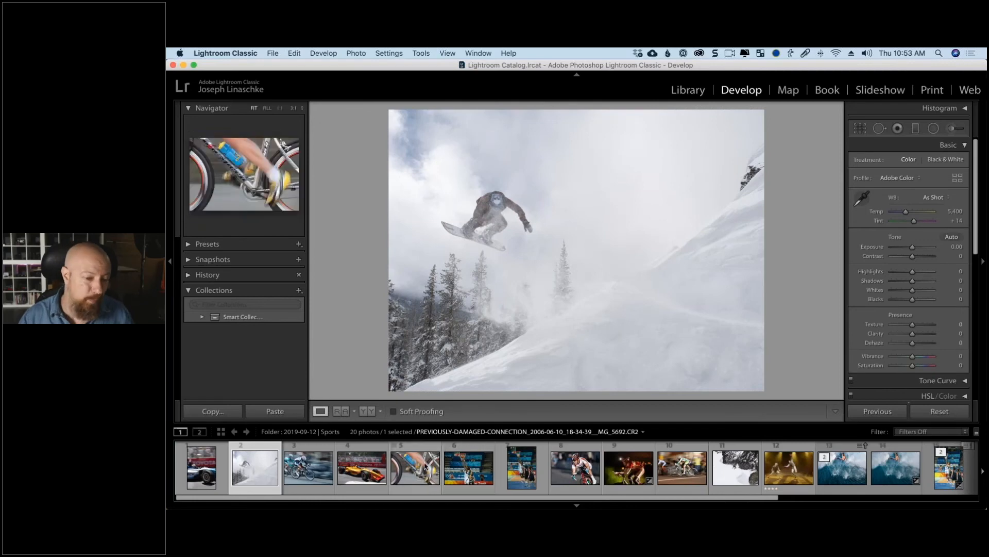
{"action": "left_click", "coordinate": [304, 467]}
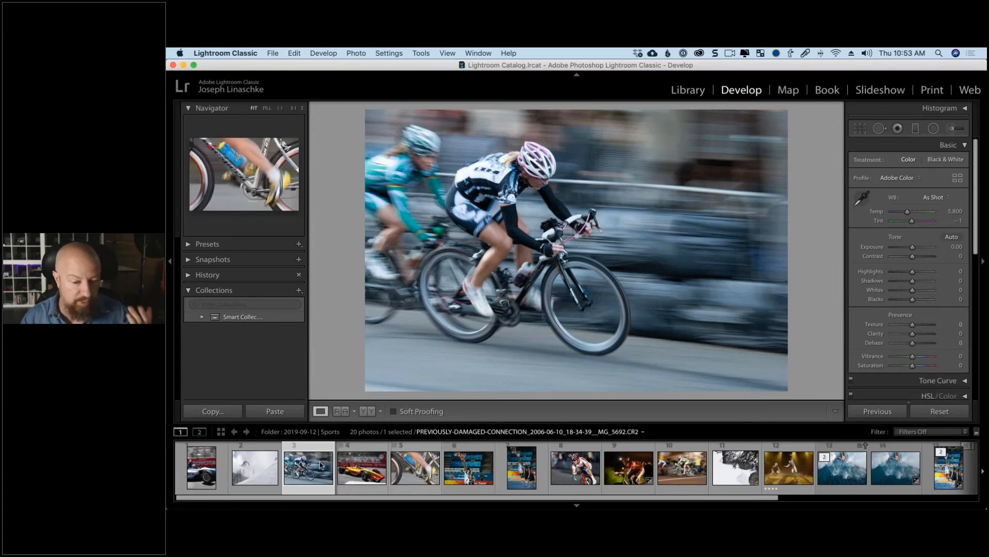
{"action": "left_click", "coordinate": [362, 467]}
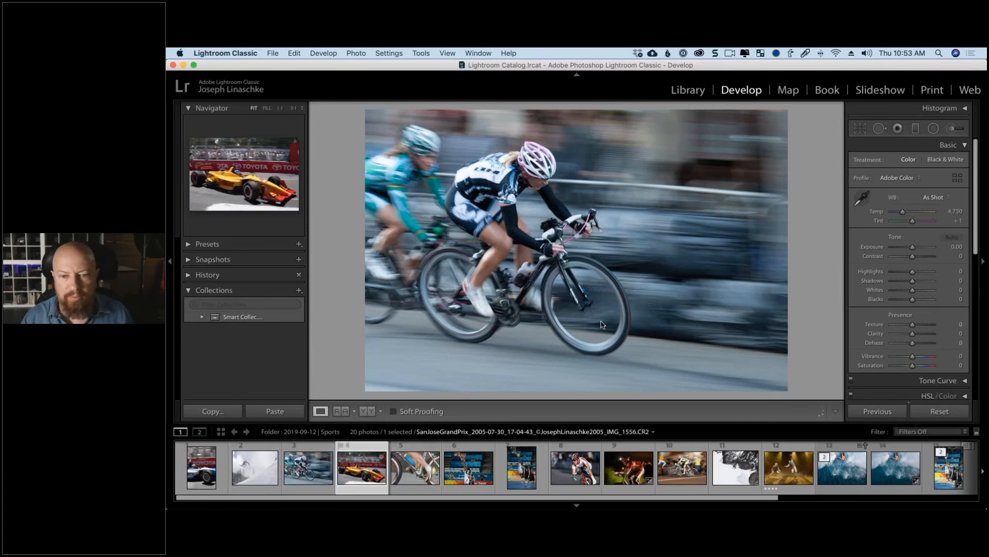
{"action": "left_click", "coordinate": [414, 471]}
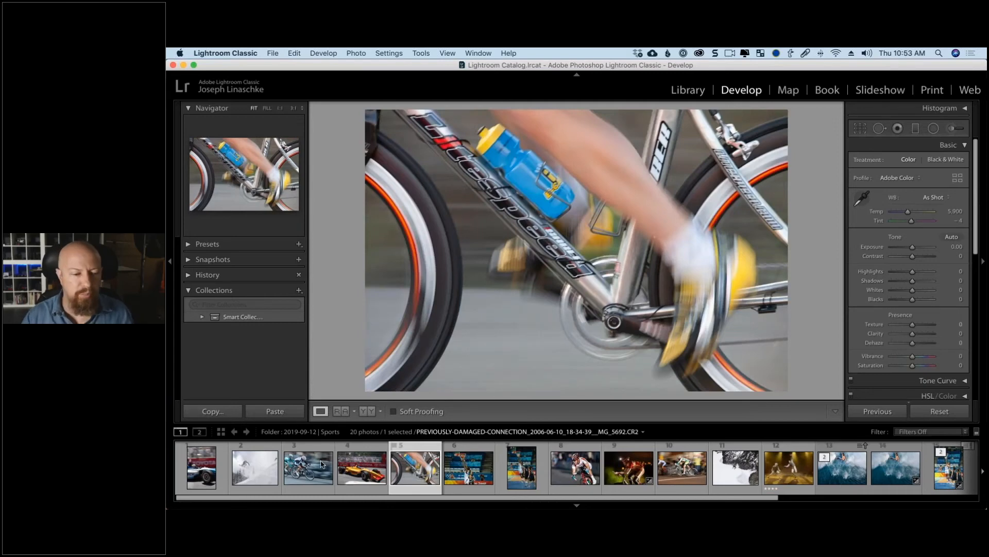
{"action": "left_click", "coordinate": [255, 467]}
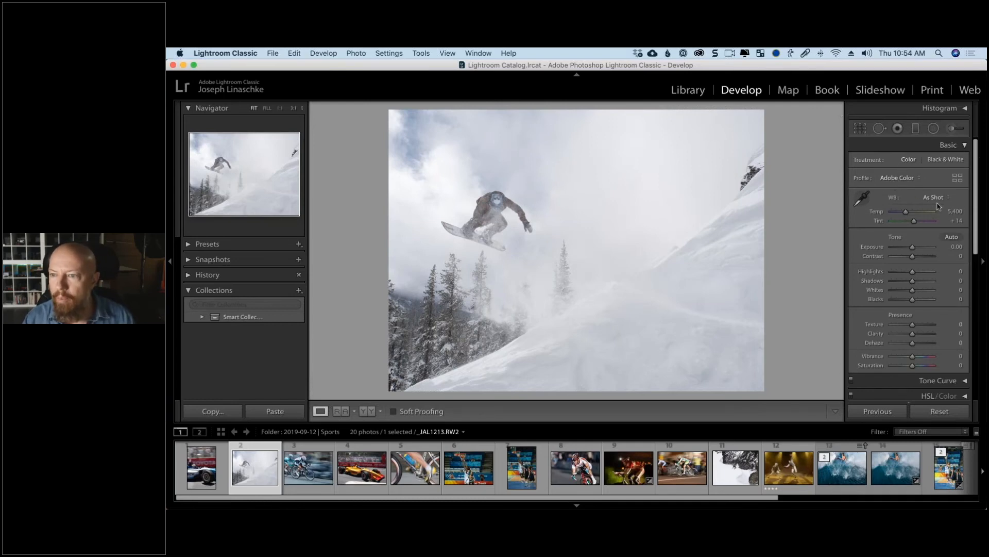
{"action": "left_click", "coordinate": [953, 246]}
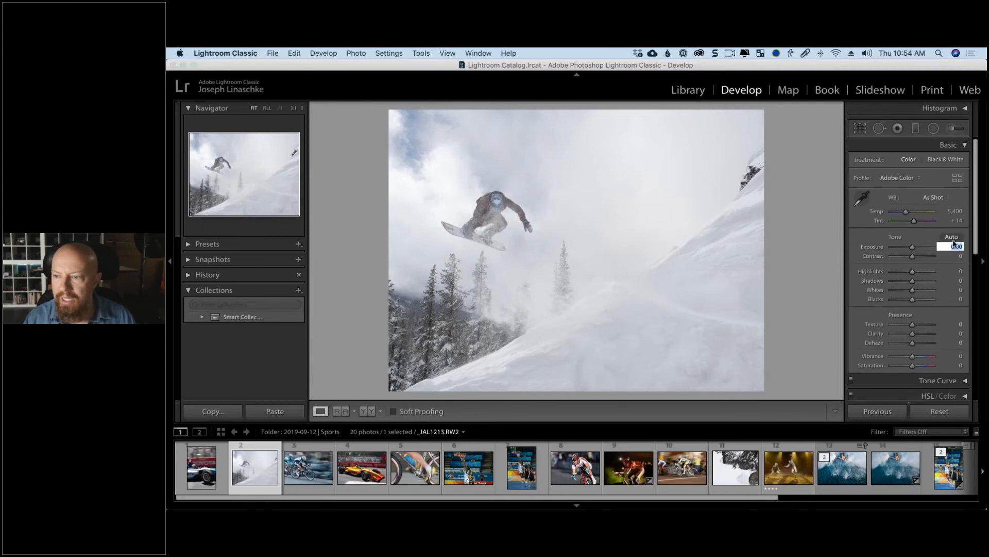
{"action": "left_click", "coordinate": [953, 238]}
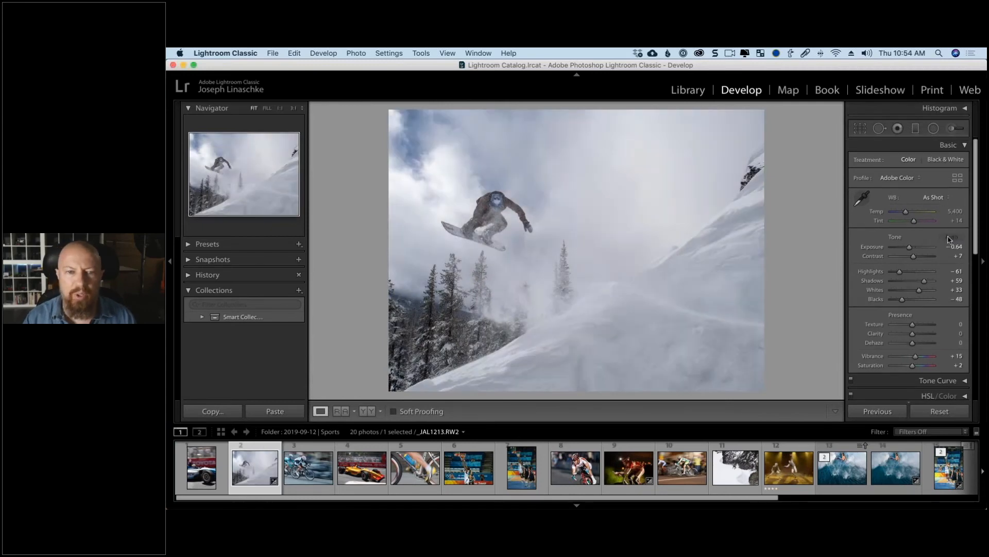
- Open the snowboarder photo as a smart object in Photoshop and check its Camera Raw settings without changing them
{"action": "right_click", "coordinate": [672, 244]}
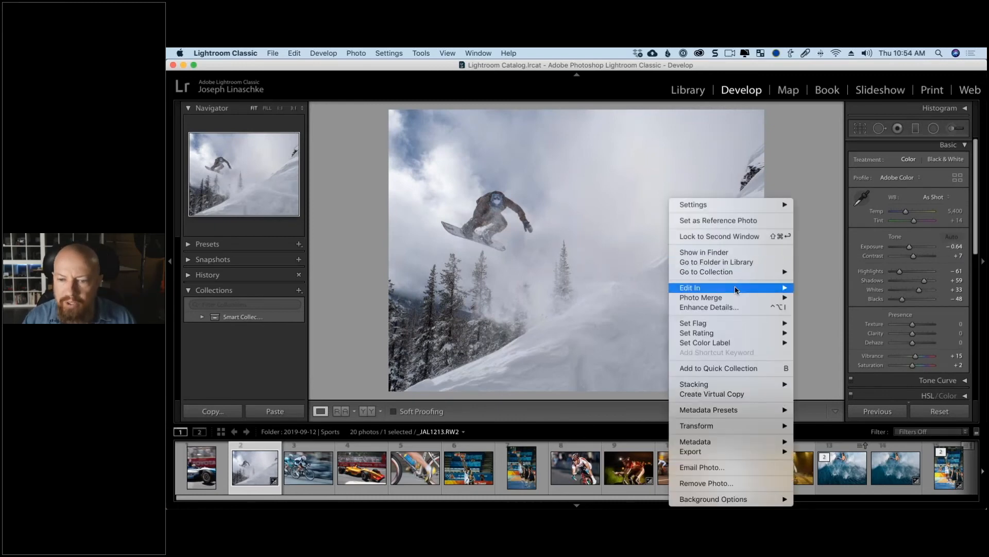
{"action": "mouse_move", "coordinate": [737, 289]}
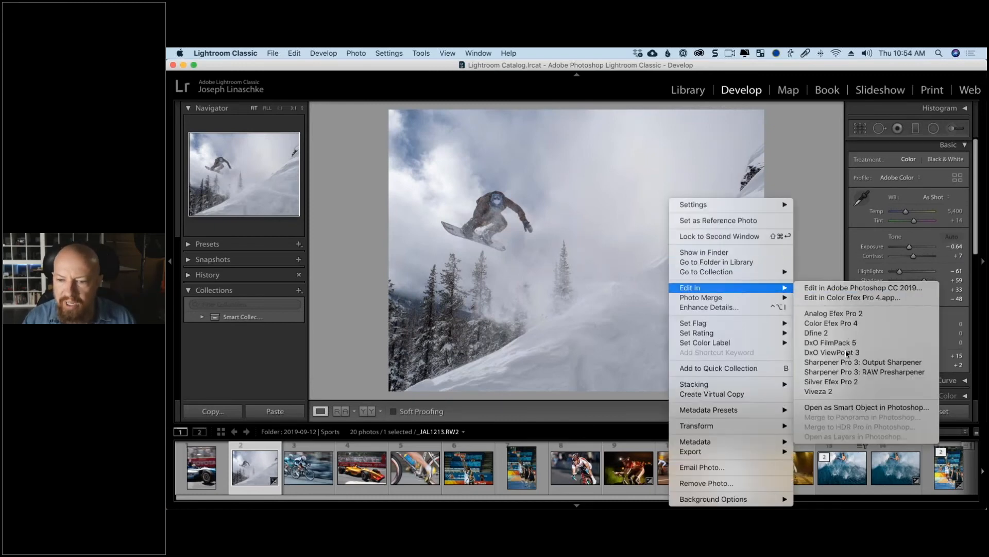
{"action": "left_click", "coordinate": [853, 407]}
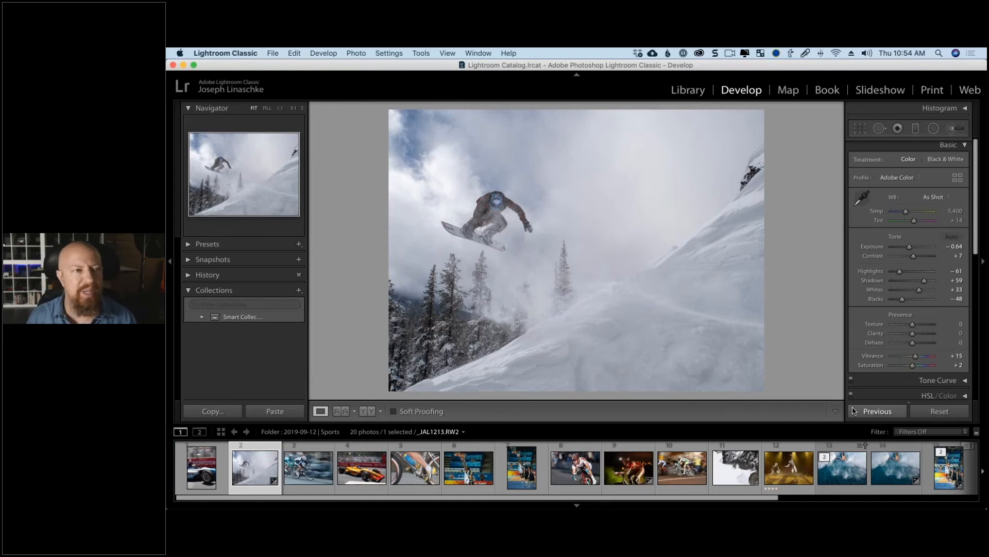
{"action": "key", "text": "super+Tab"}
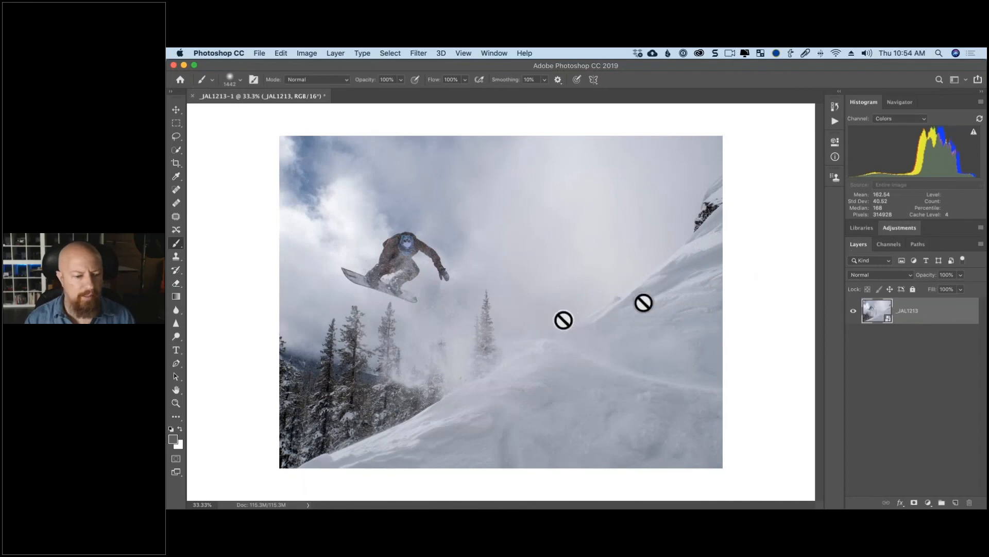
{"action": "key", "text": "Tab"}
{"action": "key", "text": "Tab"}
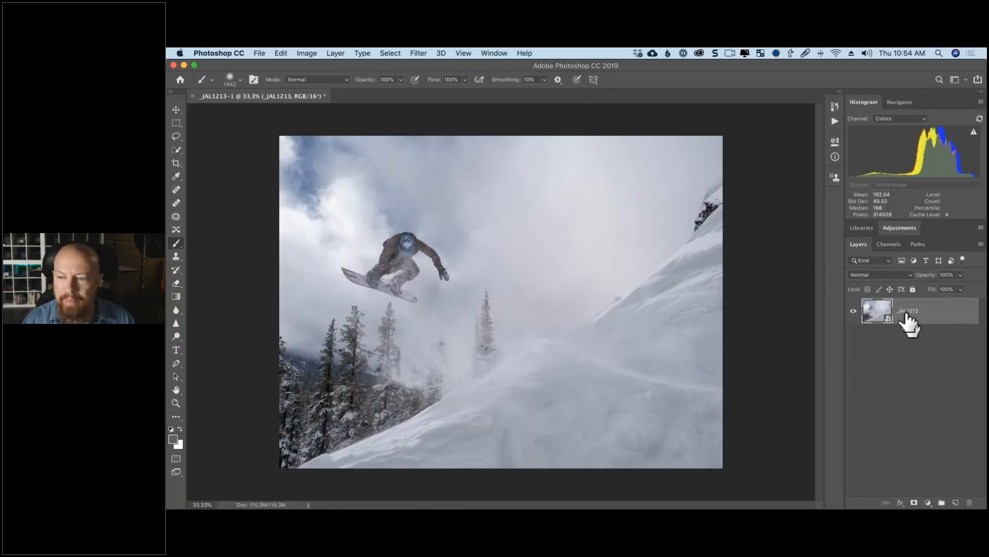
{"action": "double_click", "coordinate": [873, 316]}
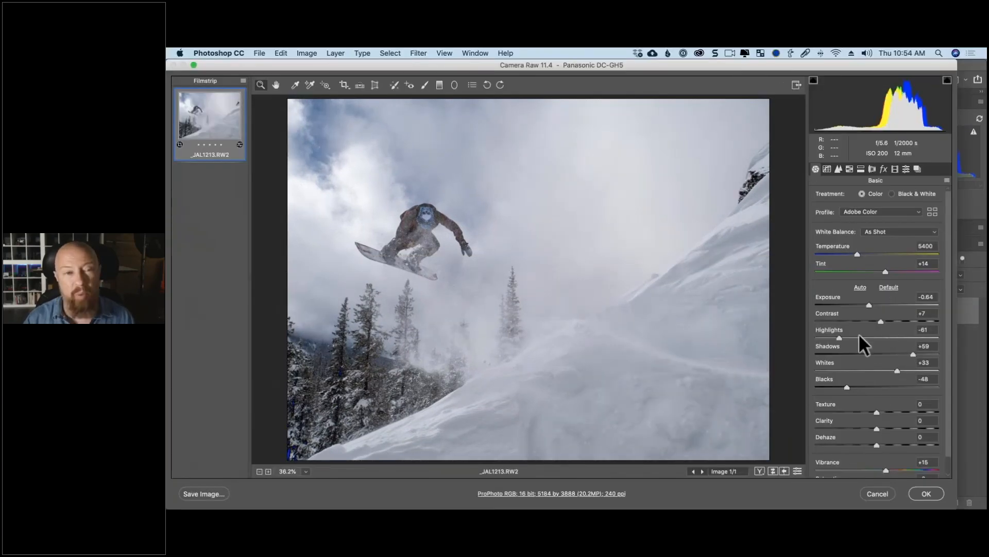
{"action": "left_click", "coordinate": [877, 493]}
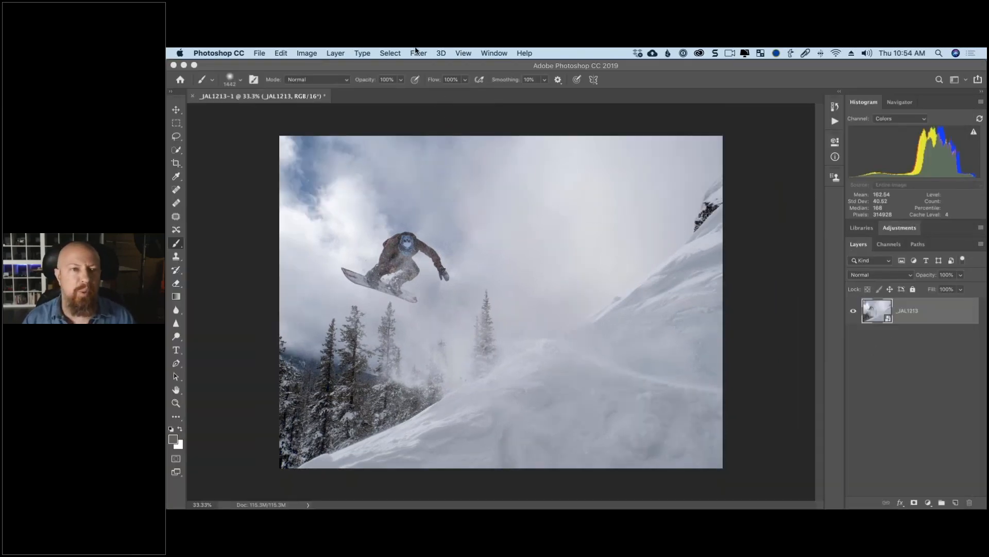
- Open the smart object in Nik Collection's Analog Efex Pro 2 and choose the custom preset 33rd street
{"action": "left_click", "coordinate": [418, 53]}
{"action": "mouse_move", "coordinate": [465, 285]}
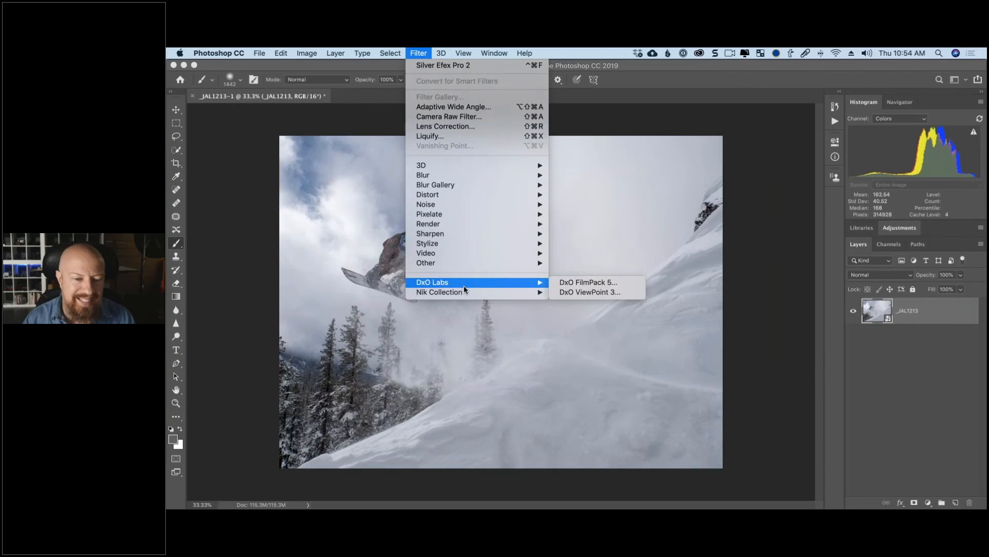
{"action": "mouse_move", "coordinate": [495, 293]}
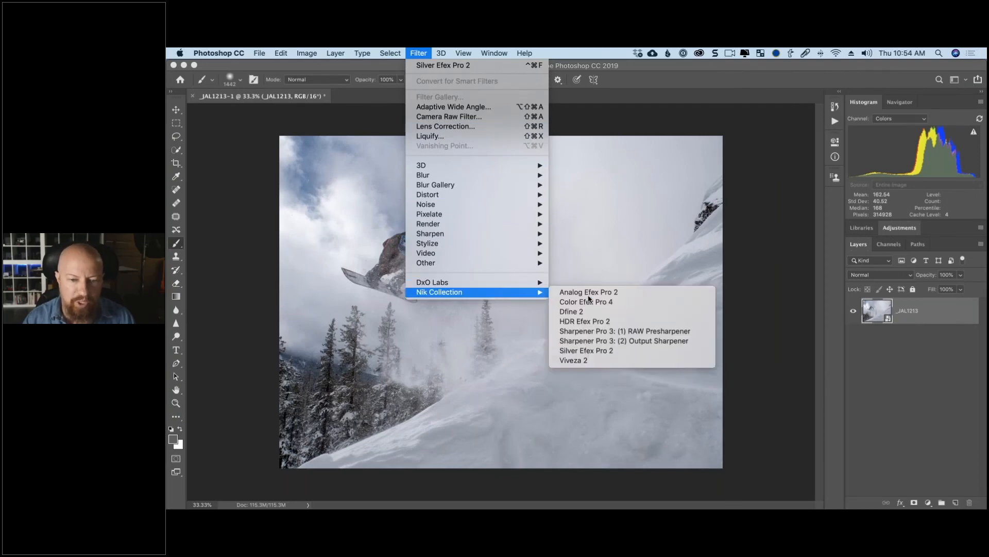
{"action": "left_click", "coordinate": [620, 293]}
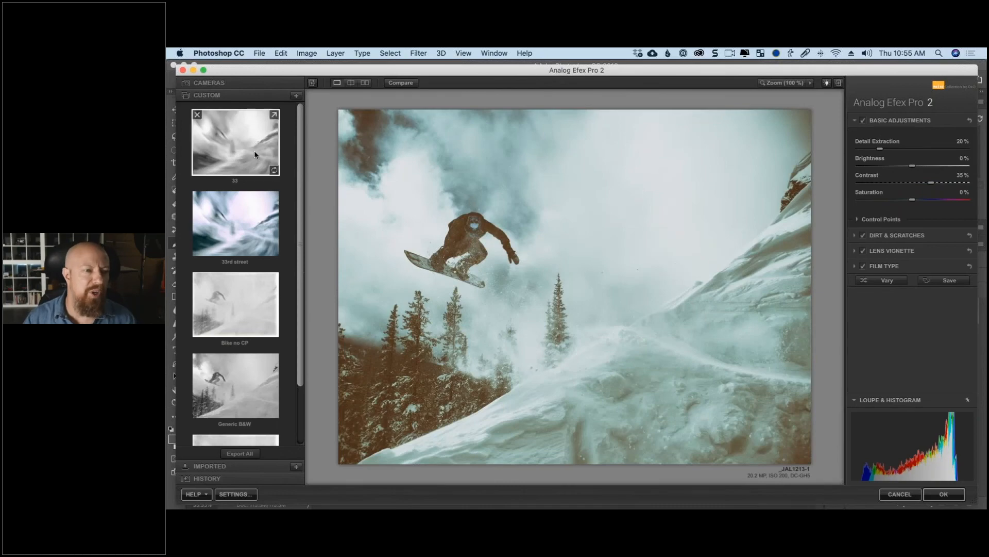
{"action": "left_click", "coordinate": [250, 180]}
{"action": "left_click", "coordinate": [242, 239]}
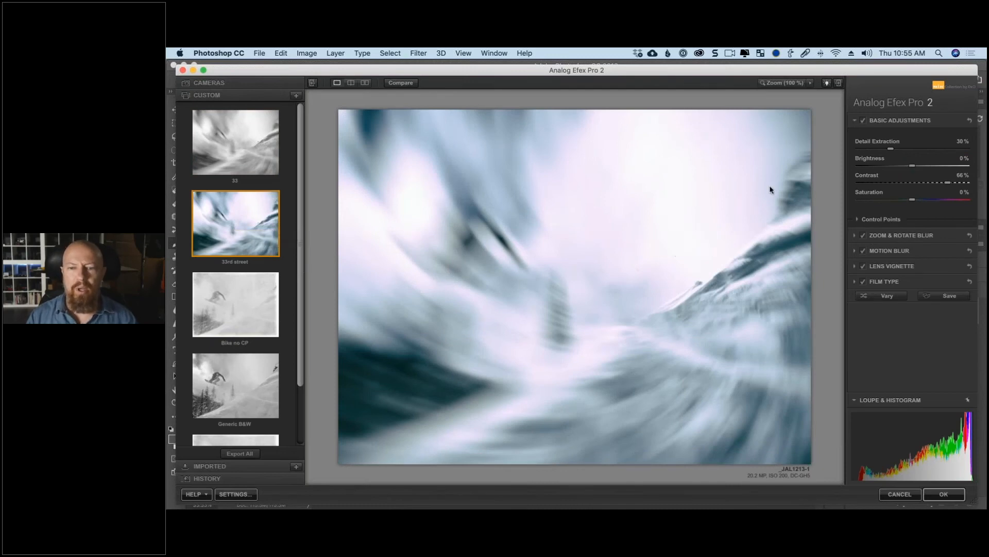
- Centre the Zoom & Rotate Blur on the snowboarder and set its rotate strength to -114°
{"action": "left_click", "coordinate": [900, 235]}
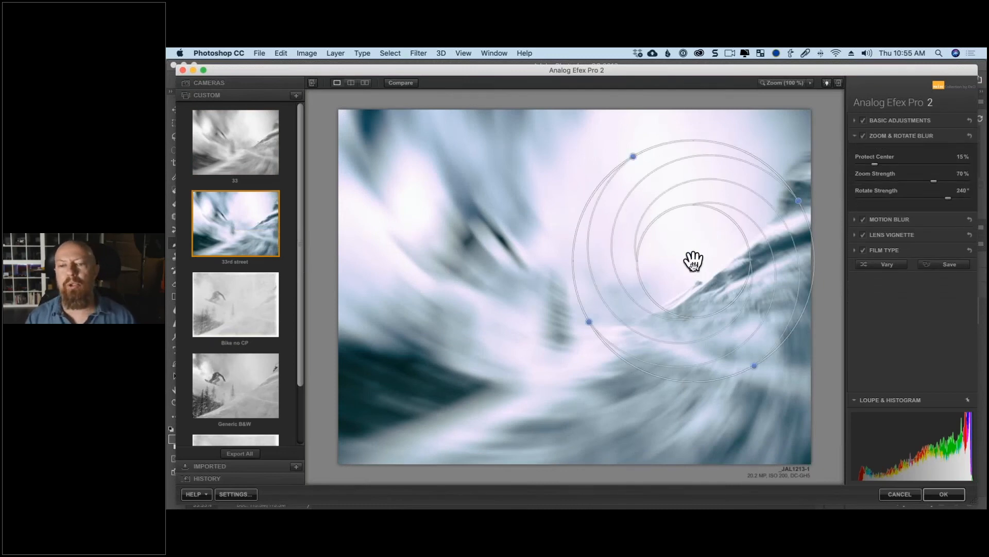
{"action": "left_click_drag", "start_coordinate": [694, 261], "coordinate": [464, 241]}
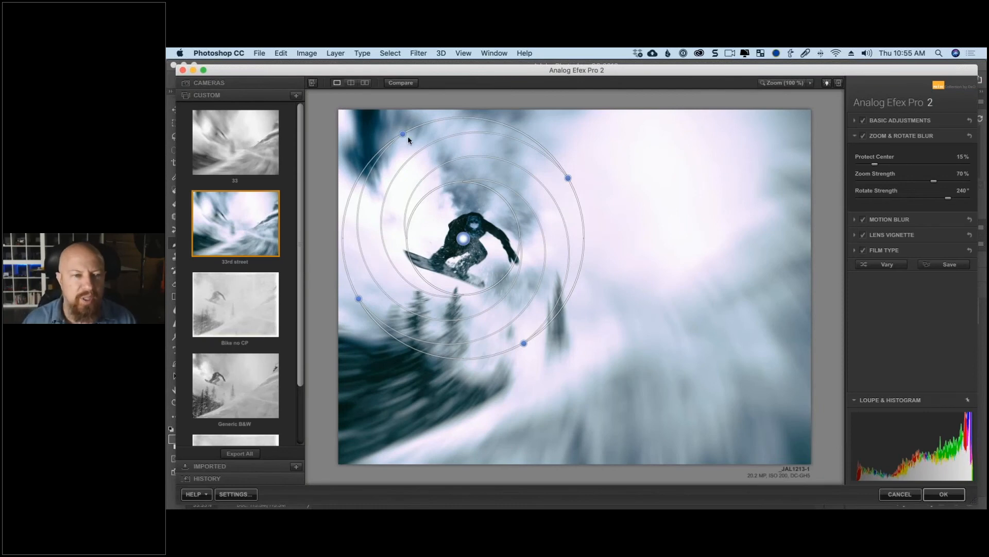
{"action": "mouse_move", "coordinate": [400, 132]}
{"action": "left_mouse_down"}
{"action": "mouse_move", "coordinate": [347, 223]}
{"action": "mouse_move", "coordinate": [421, 342]}
{"action": "mouse_move", "coordinate": [528, 329]}
{"action": "mouse_move", "coordinate": [561, 260]}
{"action": "mouse_move", "coordinate": [530, 150]}
{"action": "mouse_move", "coordinate": [411, 129]}
{"action": "left_mouse_up"}
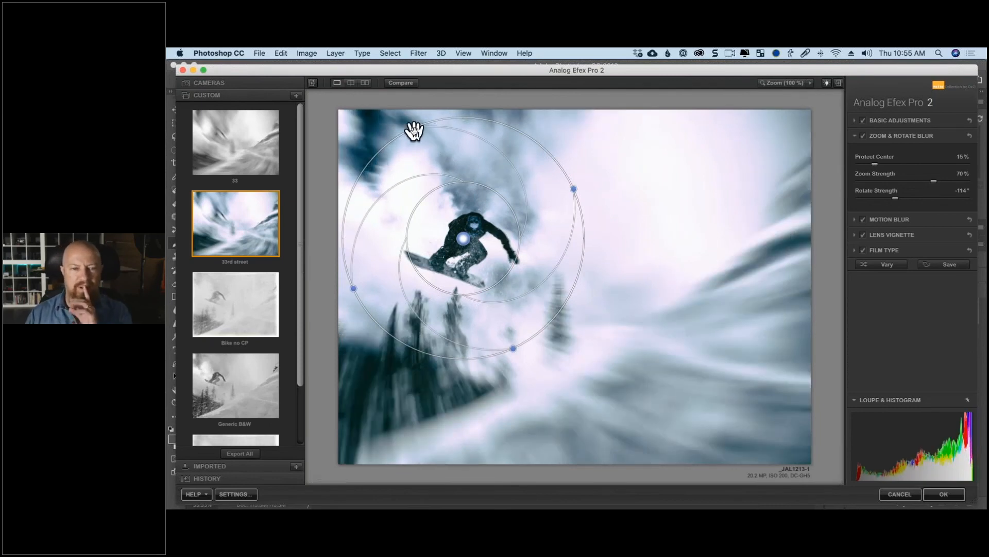
{"action": "left_click_drag", "start_coordinate": [463, 238], "coordinate": [464, 239]}
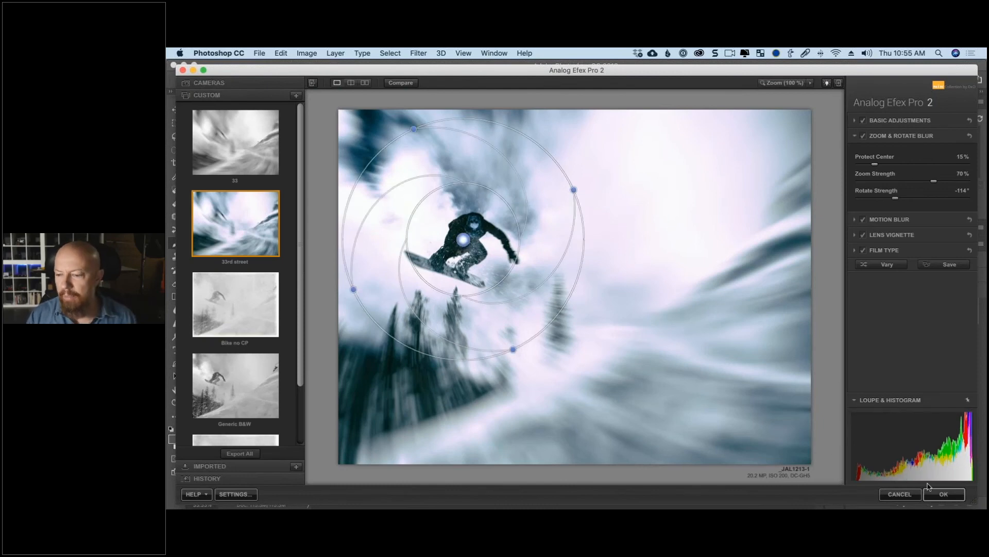
- Apply the Analog Efex filter, target its smart filter mask and reset the painting colours to black and white
{"action": "left_click", "coordinate": [944, 494]}
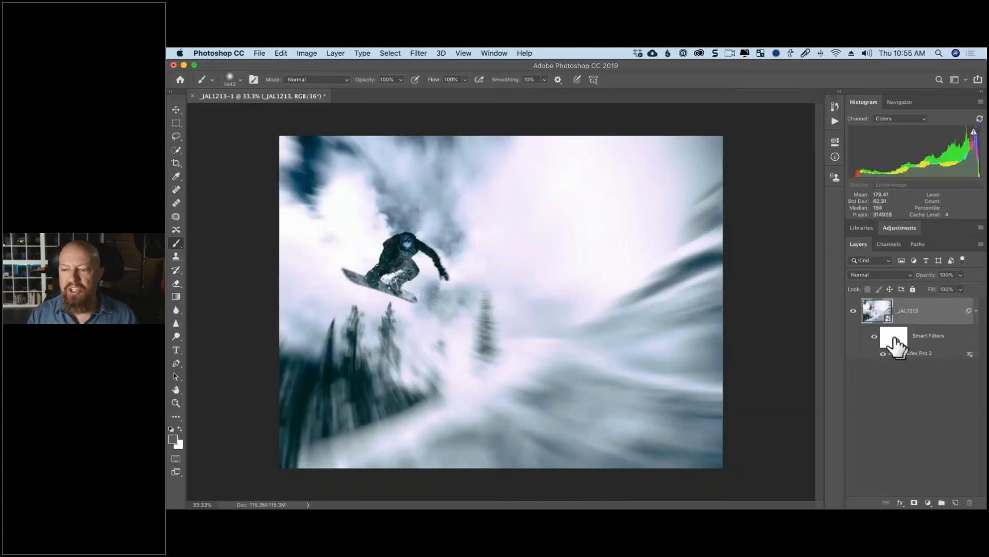
{"action": "left_click", "coordinate": [893, 340]}
{"action": "key", "text": "d"}
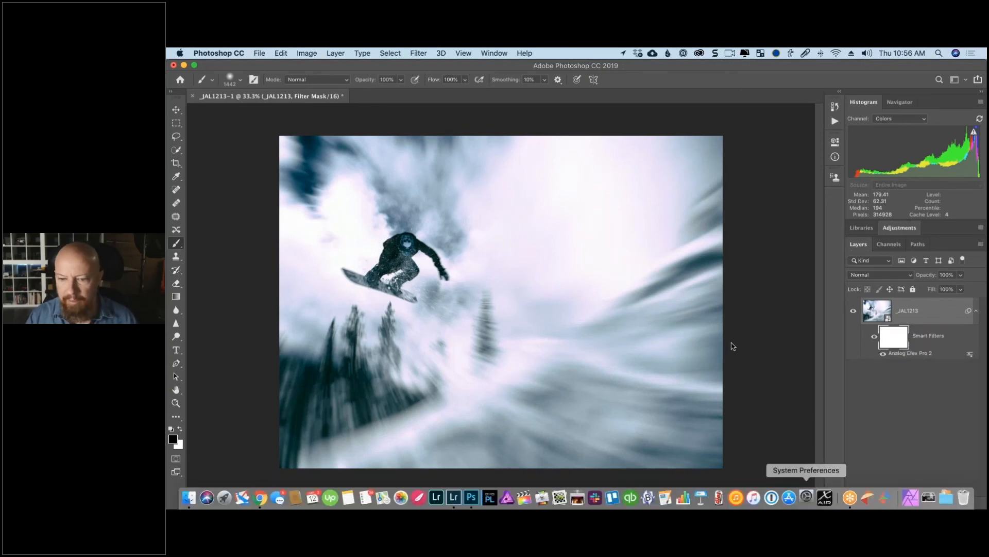
- Set the cursor size to Normal in the macOS Accessibility display preferences and return to Photoshop
{"action": "left_click", "coordinate": [806, 497]}
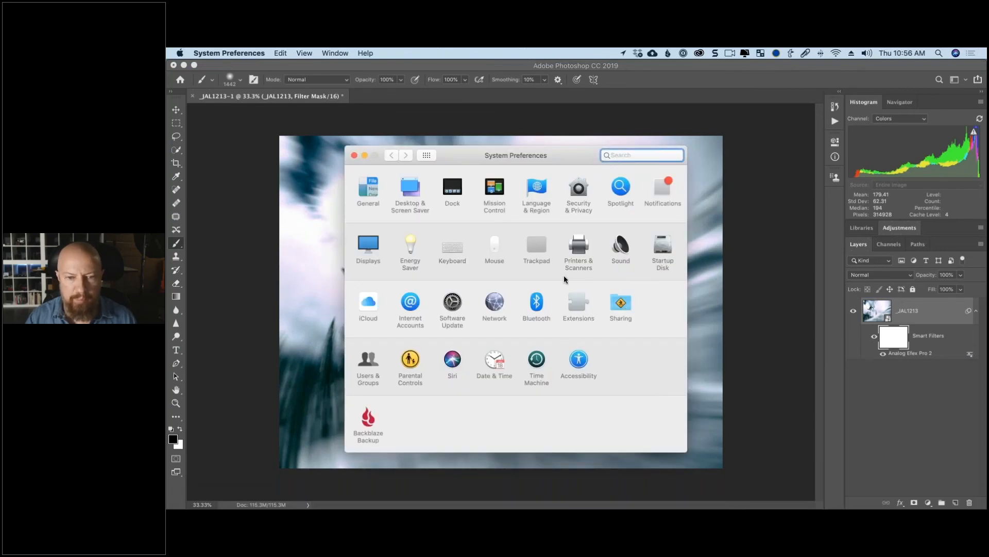
{"action": "left_click", "coordinate": [579, 359]}
{"action": "left_click", "coordinate": [407, 271]}
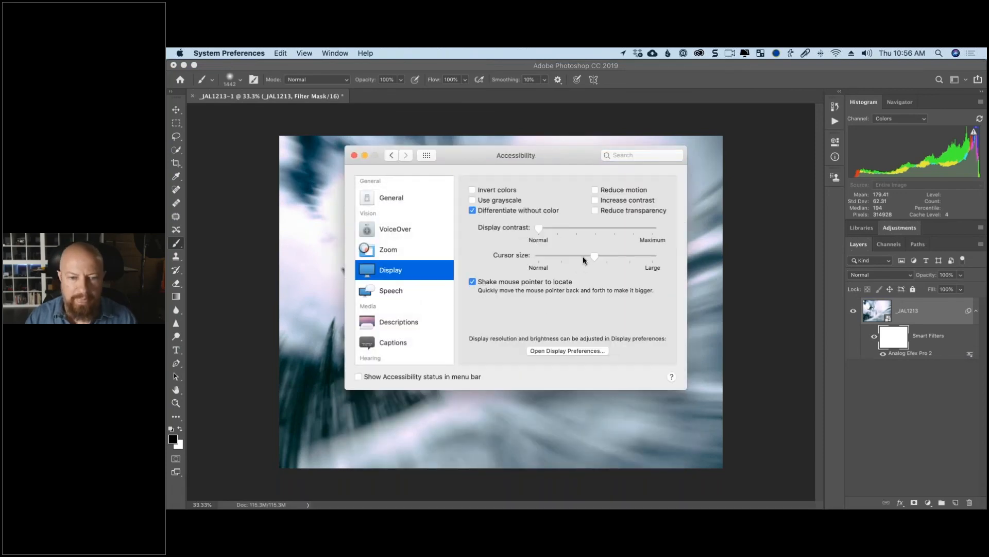
{"action": "left_click_drag", "start_coordinate": [584, 257], "coordinate": [536, 256]}
{"action": "left_click", "coordinate": [244, 214]}
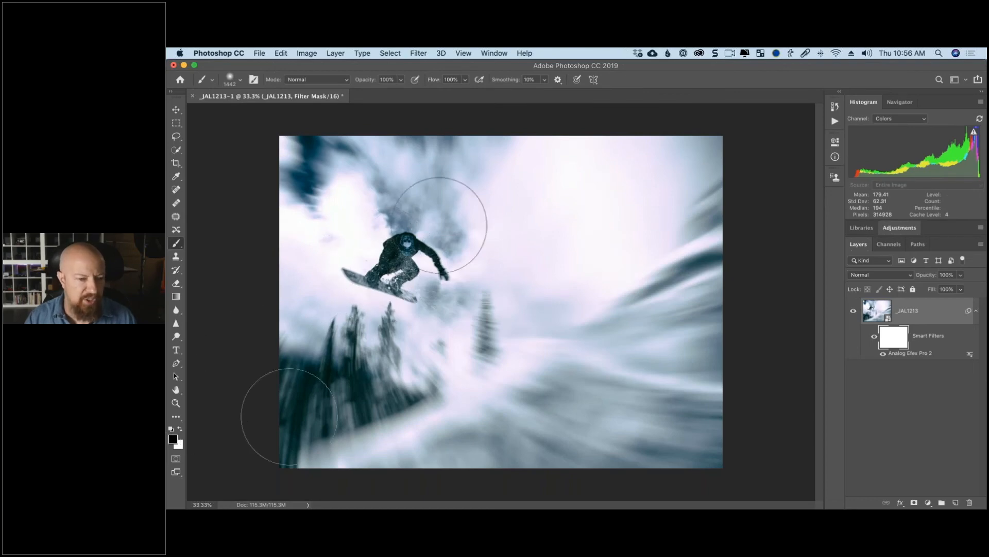
- Paint black over the snowboarder on the smart filter mask and briefly view the mask by itself
{"action": "mouse_move", "coordinate": [405, 253]}
{"action": "left_mouse_down"}
{"action": "mouse_move", "coordinate": [390, 266]}
{"action": "mouse_move", "coordinate": [425, 248]}
{"action": "mouse_move", "coordinate": [377, 257]}
{"action": "mouse_move", "coordinate": [406, 280]}
{"action": "mouse_move", "coordinate": [399, 241]}
{"action": "mouse_move", "coordinate": [401, 286]}
{"action": "mouse_move", "coordinate": [393, 247]}
{"action": "left_mouse_up"}
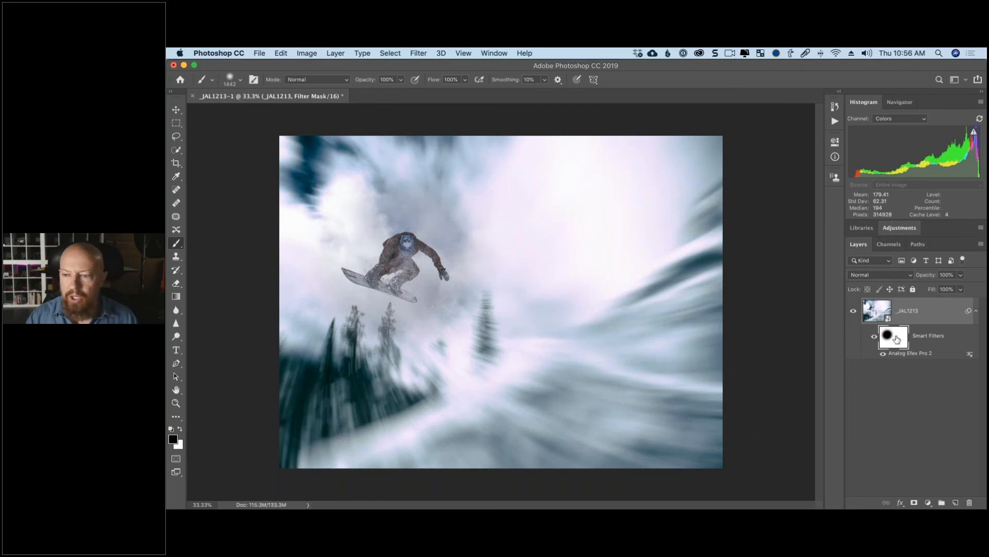
{"action": "left_click", "coordinate": [896, 339], "text": "alt"}
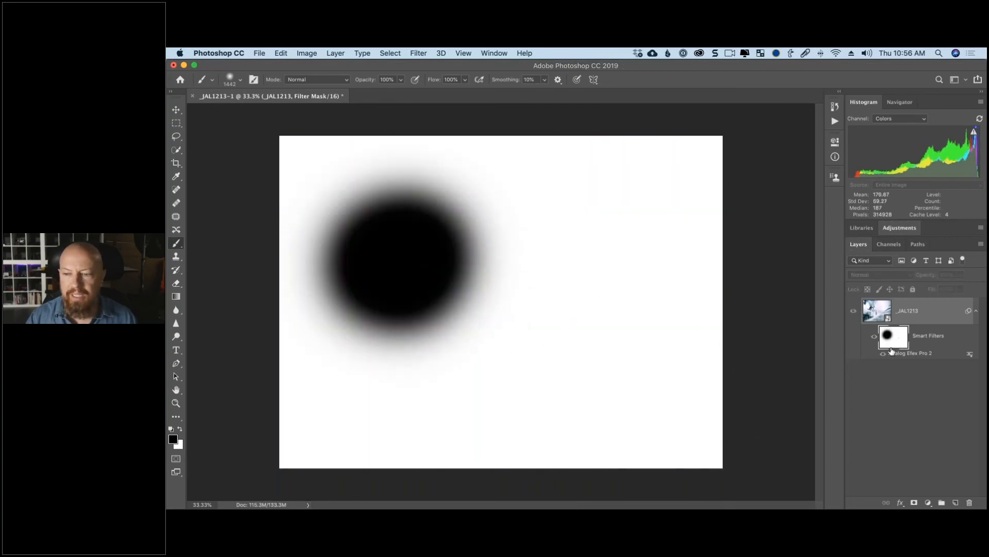
{"action": "left_click", "coordinate": [892, 350], "text": "alt"}
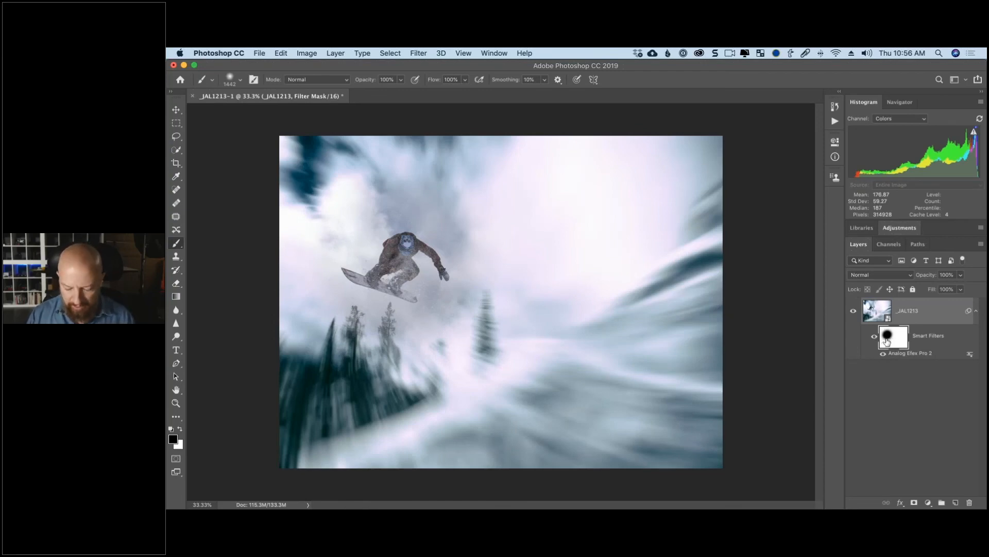
- Apply Levels to the smart filter mask with a midtone of 1.13 and a black output level of 83, and return to the brush
{"action": "key", "text": "super+l"}
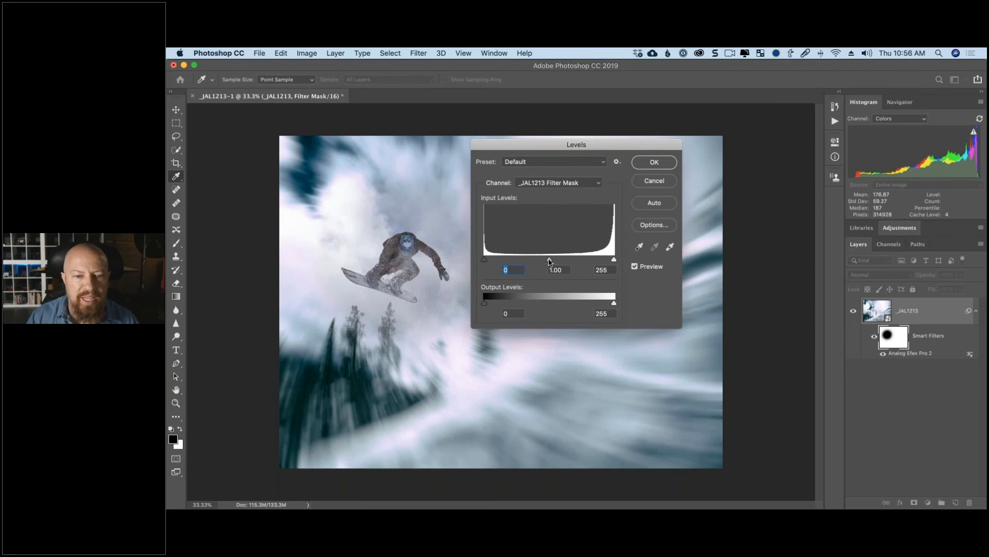
{"action": "left_click_drag", "start_coordinate": [544, 264], "coordinate": [539, 264]}
{"action": "left_click_drag", "start_coordinate": [485, 304], "coordinate": [525, 306]}
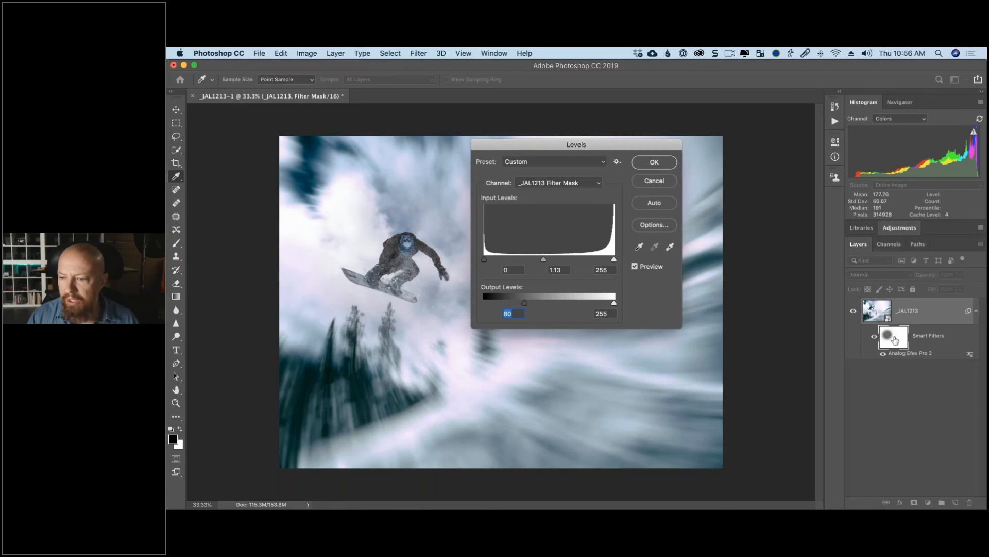
{"action": "mouse_move", "coordinate": [508, 306]}
{"action": "left_mouse_down"}
{"action": "mouse_move", "coordinate": [485, 305]}
{"action": "mouse_move", "coordinate": [526, 308]}
{"action": "left_mouse_up"}
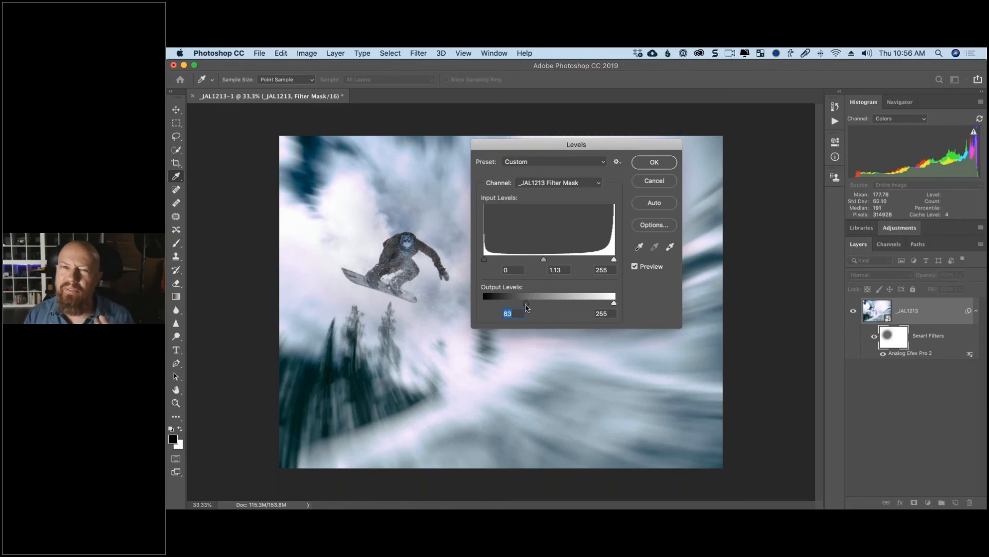
{"action": "left_click", "coordinate": [653, 162]}
{"action": "key", "text": "b"}
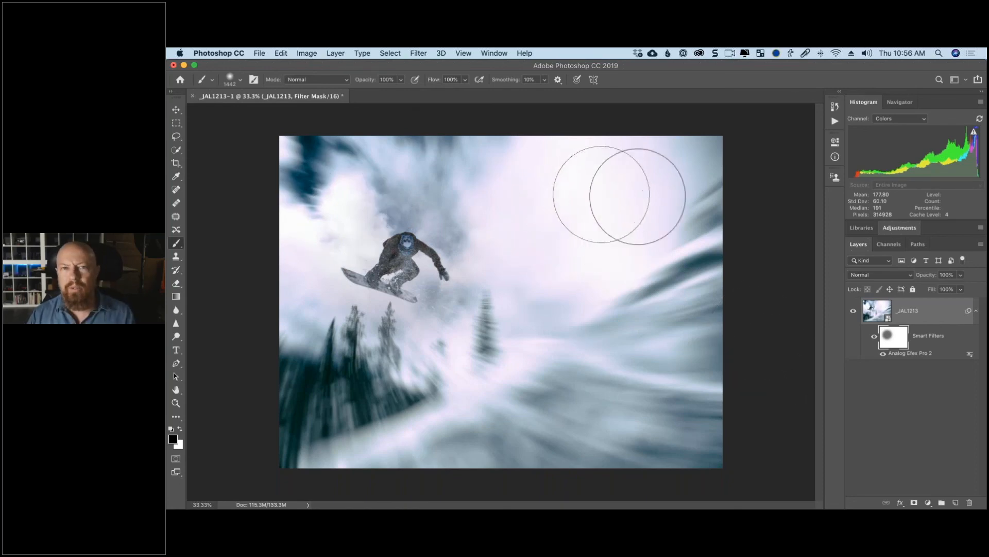
- Reopen the Analog Efex Pro 2 smart filter and toggle its Basic Adjustments off and on to compare the effect
{"action": "left_click", "coordinate": [899, 356]}
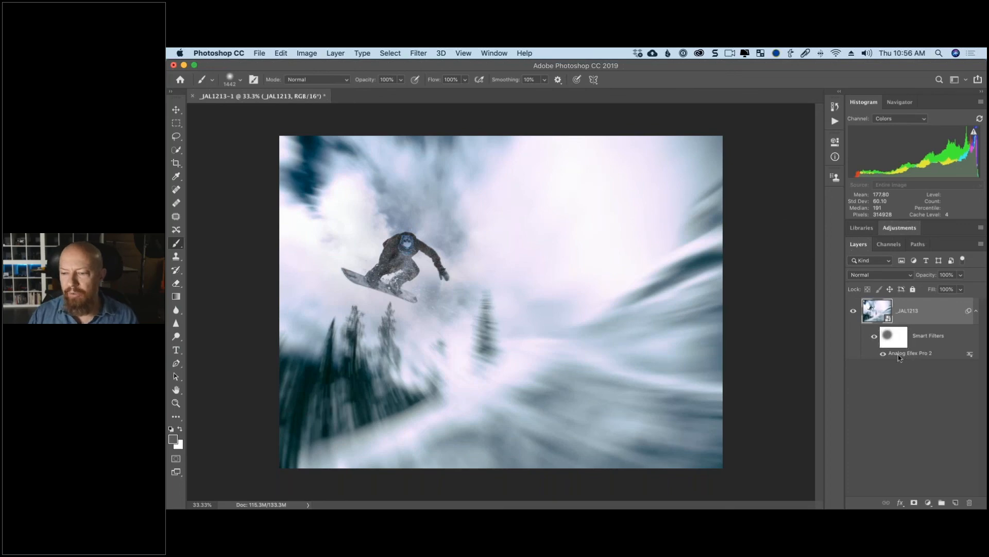
{"action": "double_click", "coordinate": [874, 357]}
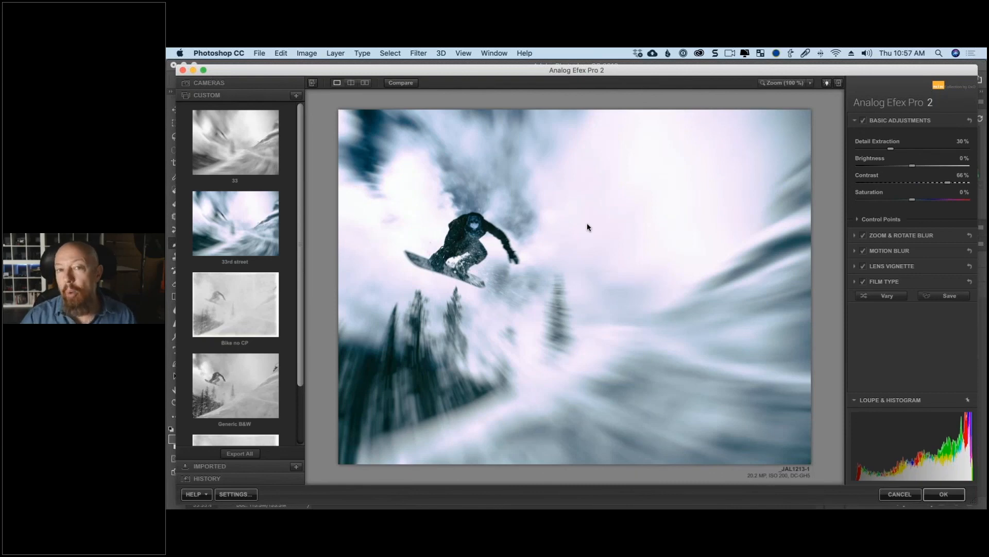
{"action": "left_click", "coordinate": [863, 282]}
{"action": "left_click", "coordinate": [864, 266]}
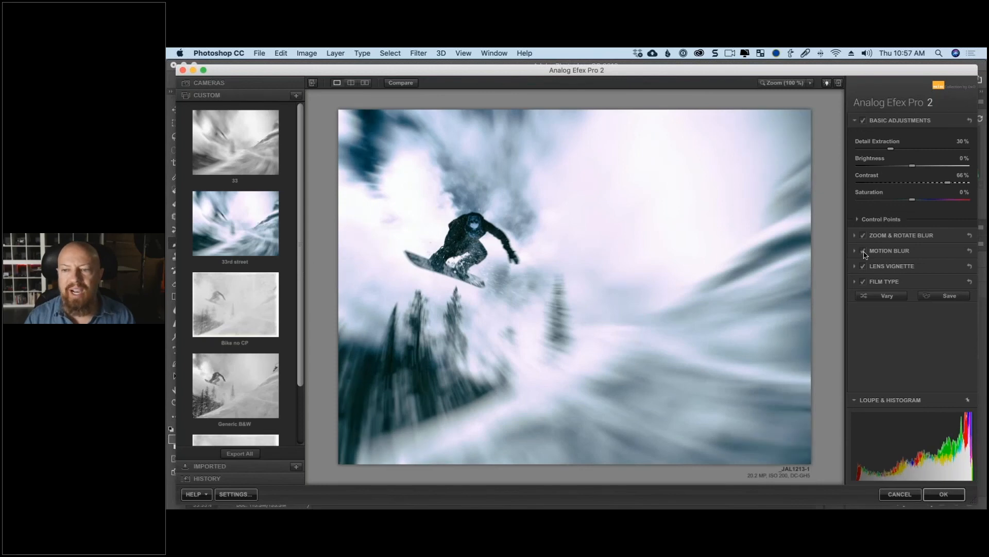
{"action": "left_click", "coordinate": [862, 121]}
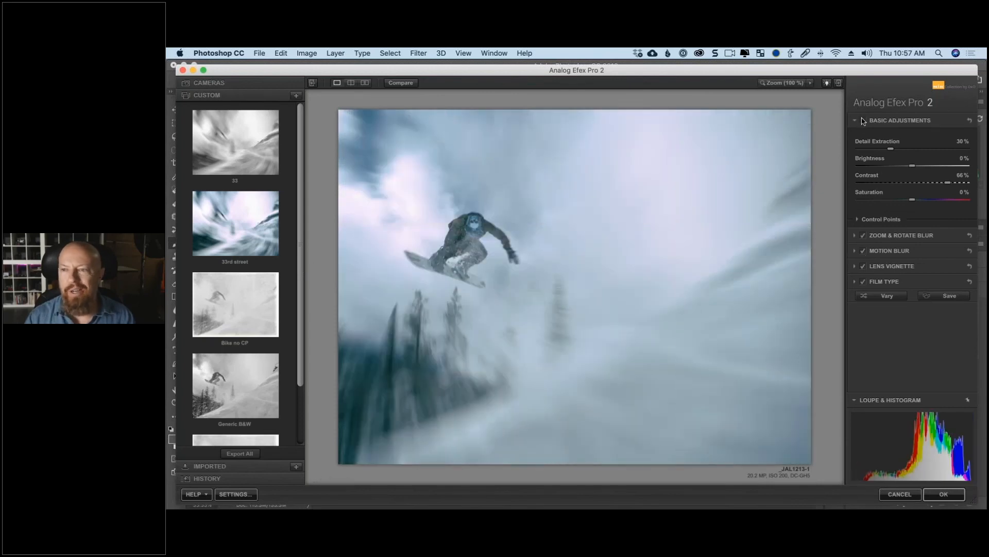
{"action": "left_click", "coordinate": [864, 121]}
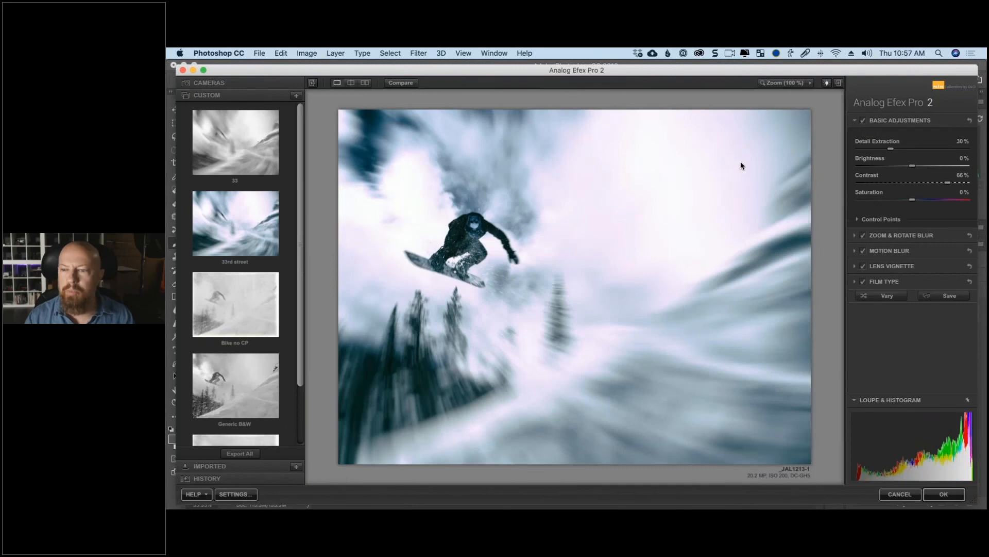
- Add a Basic Adjustments control point on the bright sky beyond the snowboarder and lower its brightness slightly
{"action": "left_click", "coordinate": [858, 220]}
{"action": "left_click", "coordinate": [886, 242]}
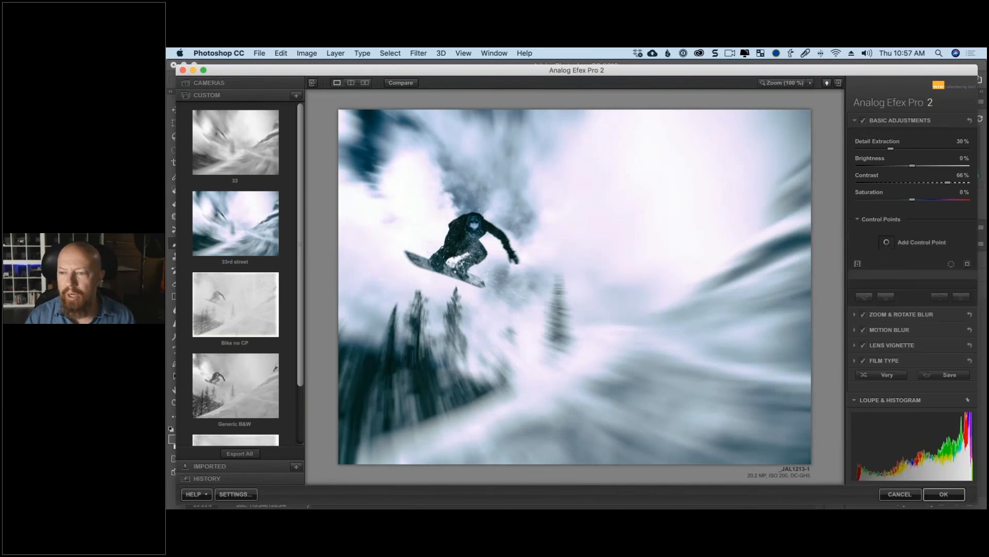
{"action": "left_click", "coordinate": [668, 192]}
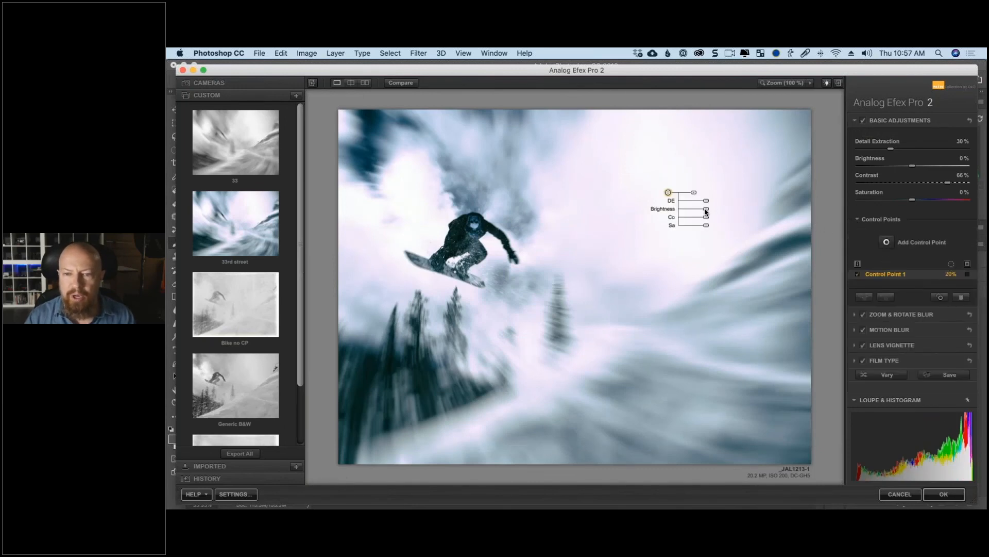
{"action": "left_click_drag", "start_coordinate": [703, 208], "coordinate": [698, 210]}
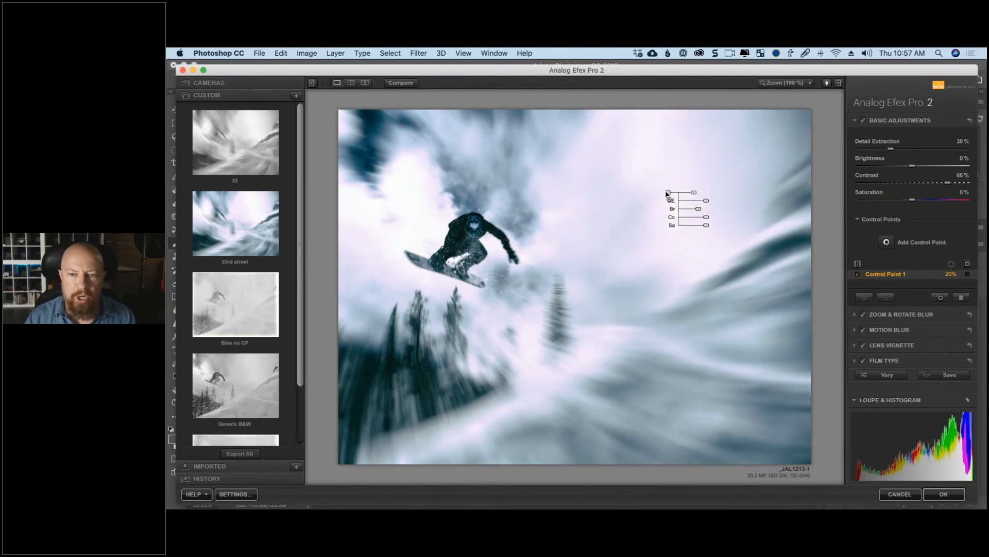
- Duplicate the sky control point onto the bright cloud beside the snowboarder and reduce the copy's brightness a little more
{"action": "left_click_drag", "start_coordinate": [668, 193], "coordinate": [412, 195]}
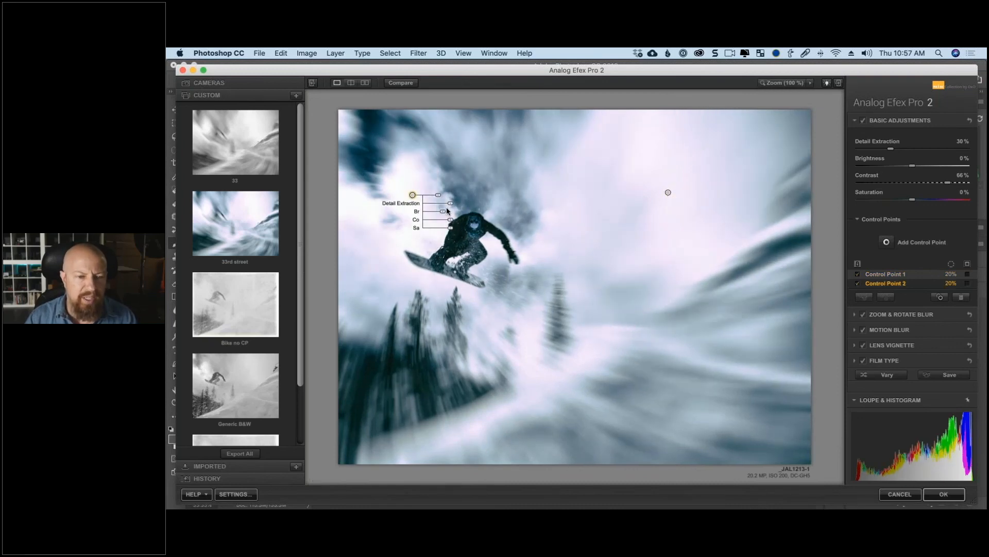
{"action": "left_click_drag", "start_coordinate": [446, 209], "coordinate": [441, 214]}
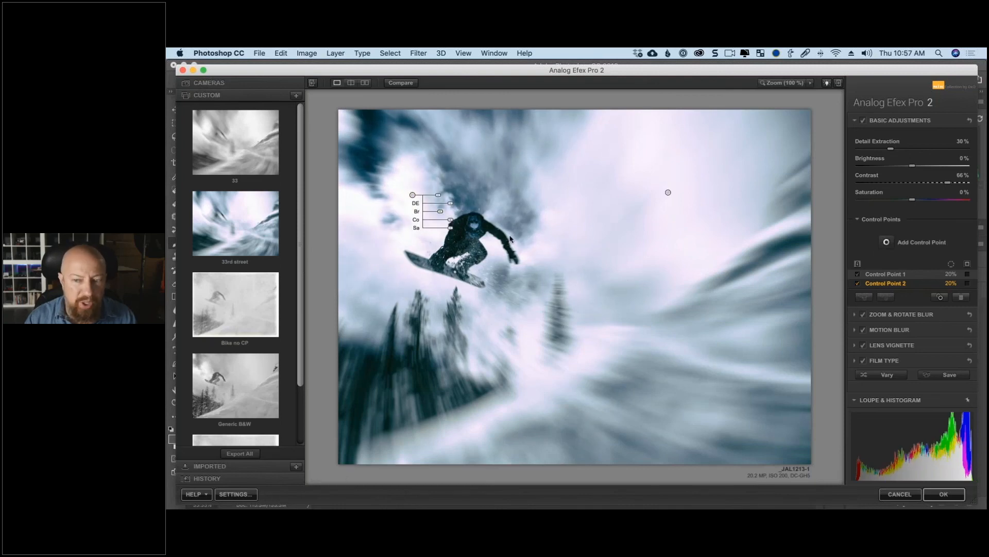
- Add a control point on the snowboarder's body and raise its brightness
{"action": "left_click", "coordinate": [886, 243]}
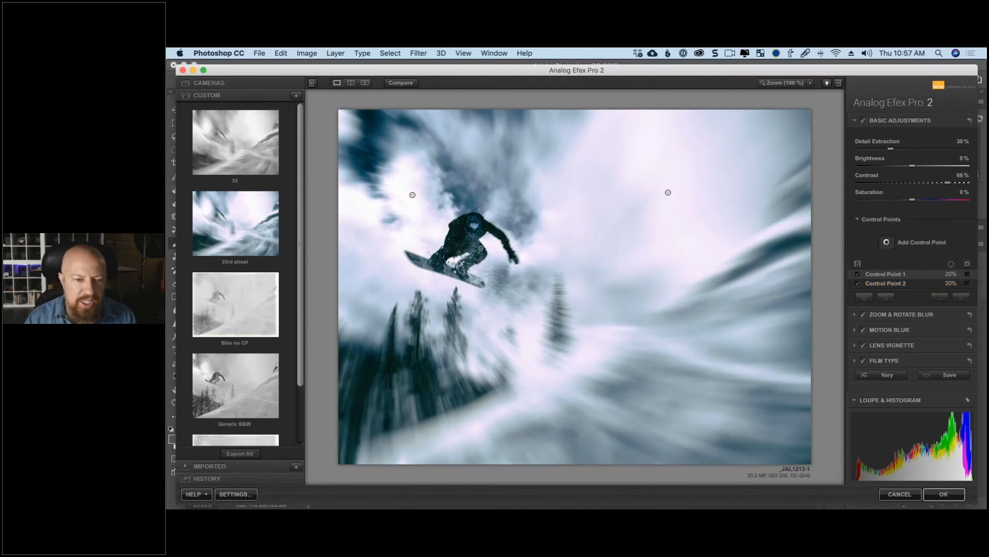
{"action": "left_click", "coordinate": [467, 236]}
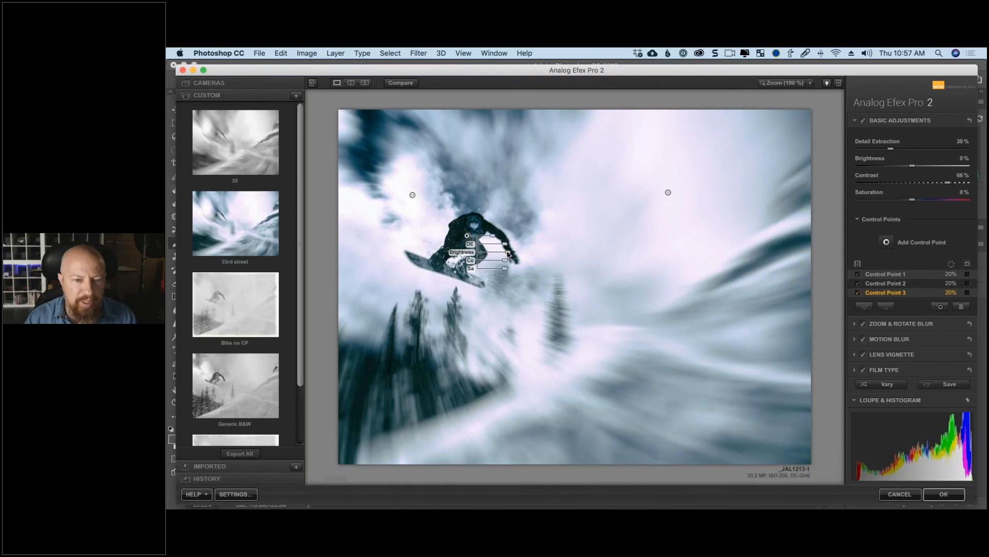
{"action": "left_click_drag", "start_coordinate": [508, 253], "coordinate": [510, 254]}
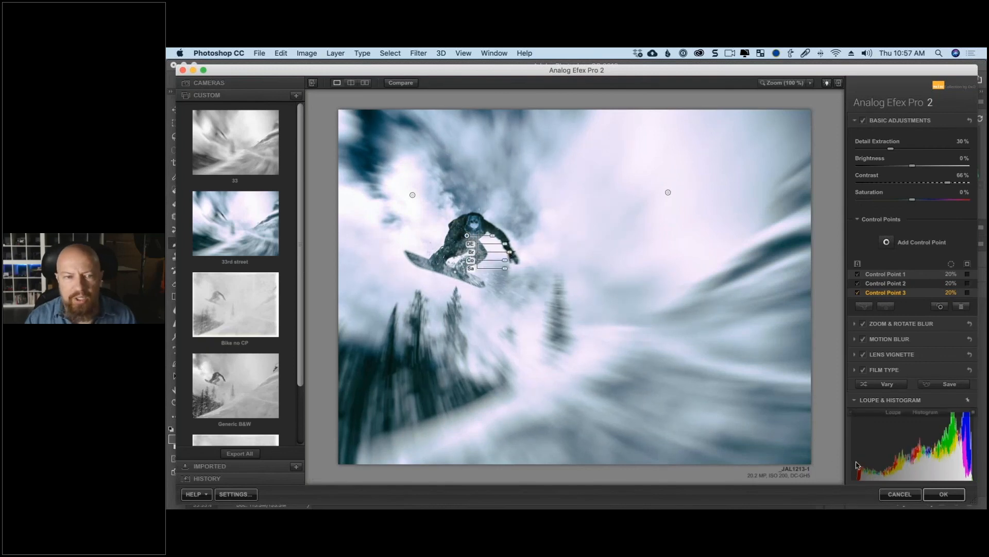
- Darken the cloud control point beside the snowboarder slightly more and apply the Analog Efex filter
{"action": "left_click", "coordinate": [413, 194]}
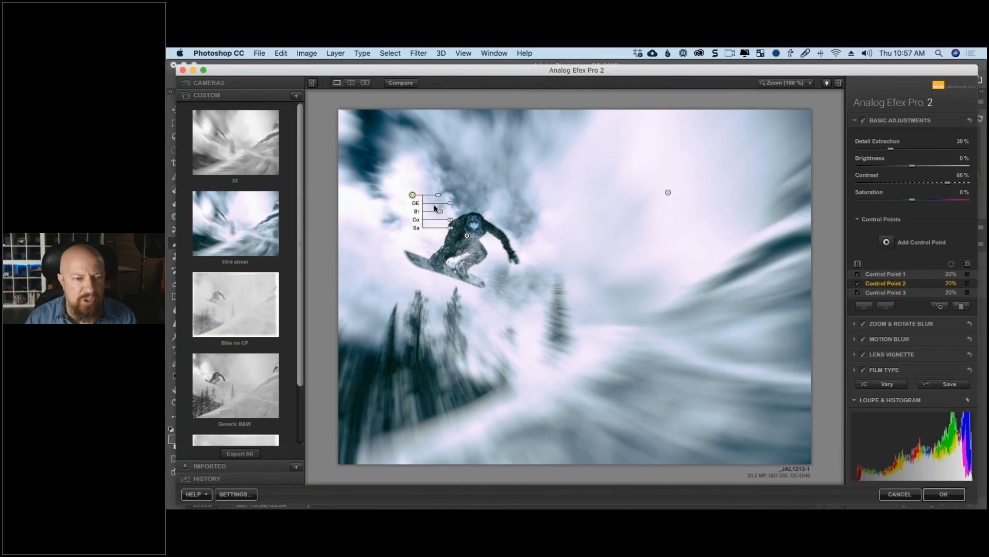
{"action": "left_click_drag", "start_coordinate": [437, 212], "coordinate": [434, 212]}
{"action": "left_click", "coordinate": [944, 494]}
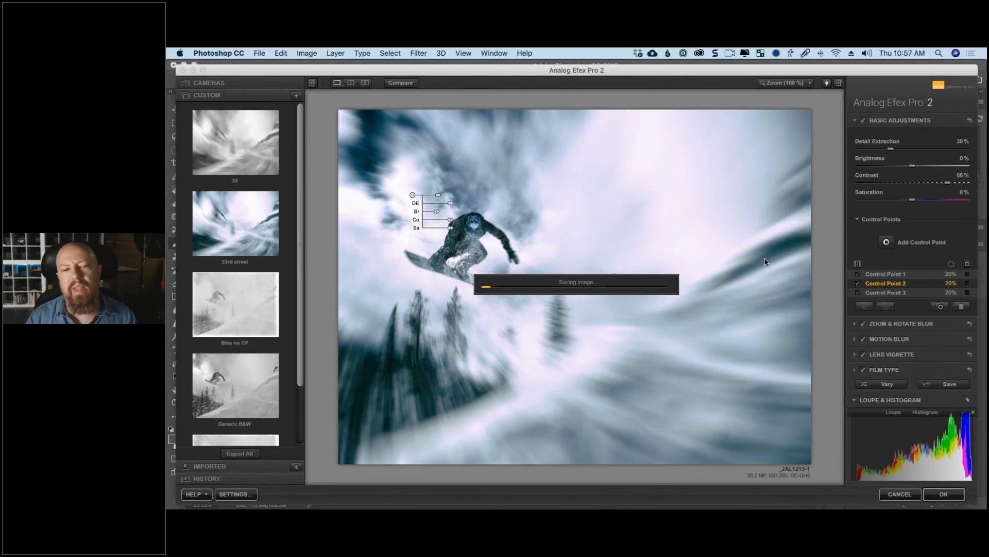
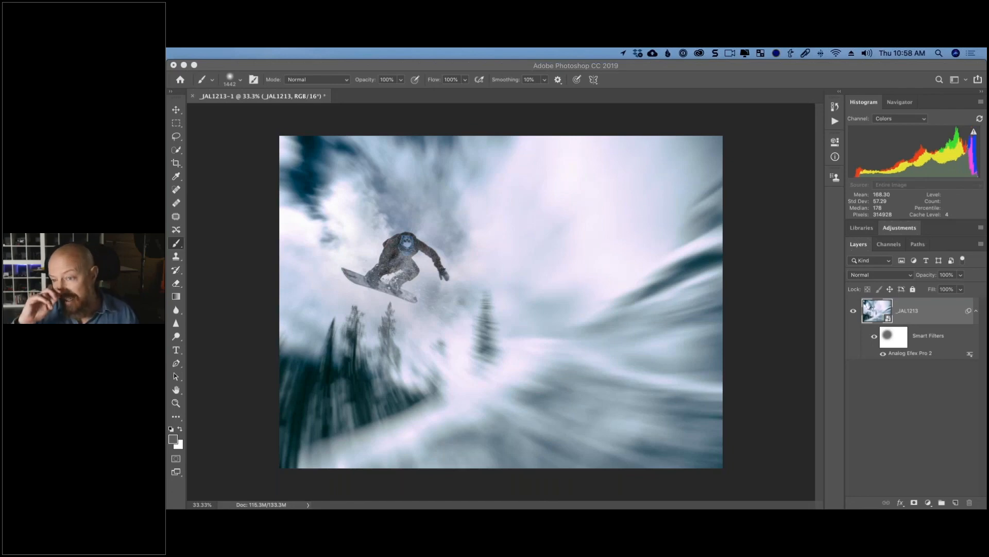
- Reopen the Analog Efex Pro 2 smart filter and review the saved control points under Basic Adjustments
{"action": "left_click", "coordinate": [772, 198]}
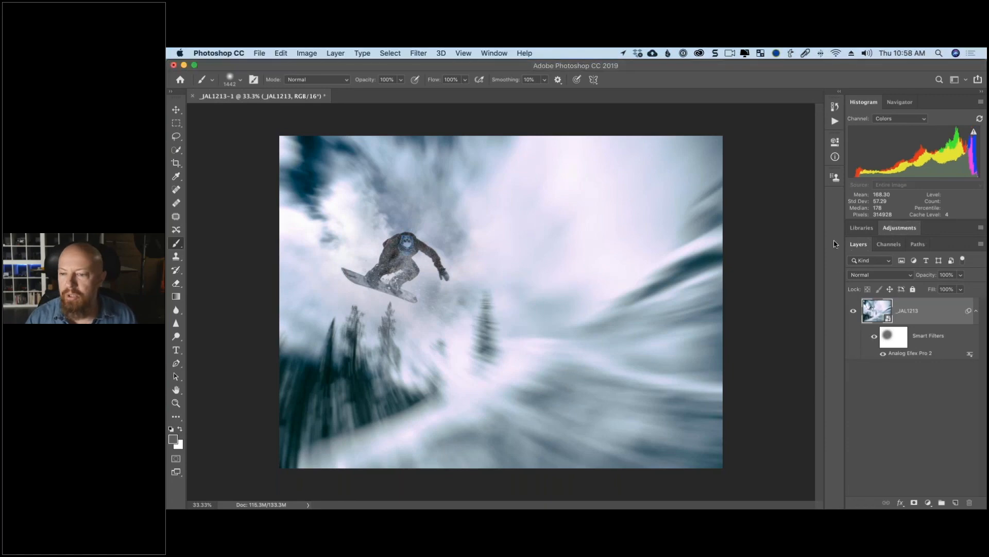
{"action": "double_click", "coordinate": [911, 353]}
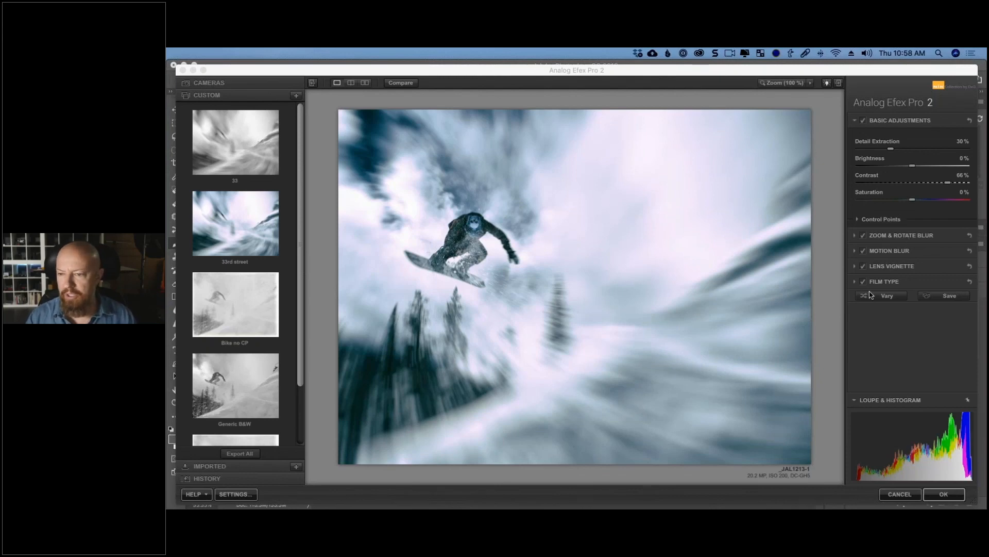
{"action": "left_click", "coordinate": [859, 219]}
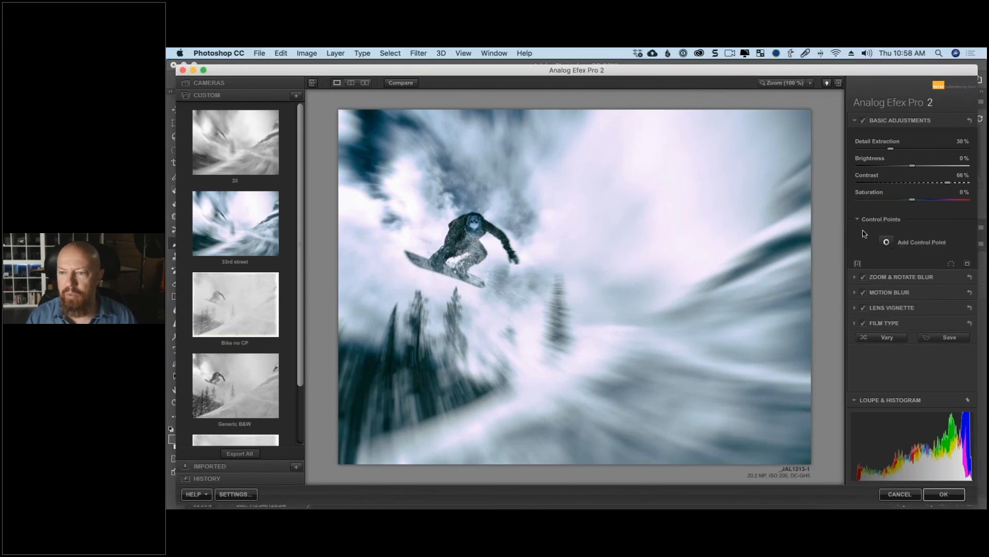
{"action": "left_click", "coordinate": [887, 276]}
{"action": "left_click", "coordinate": [890, 283]}
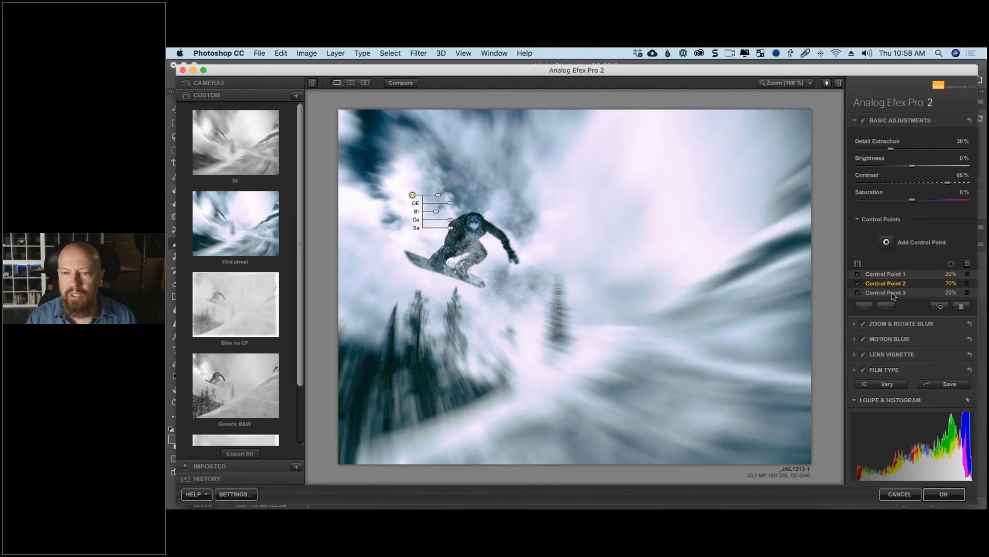
{"action": "left_click", "coordinate": [897, 292]}
{"action": "left_click", "coordinate": [899, 284]}
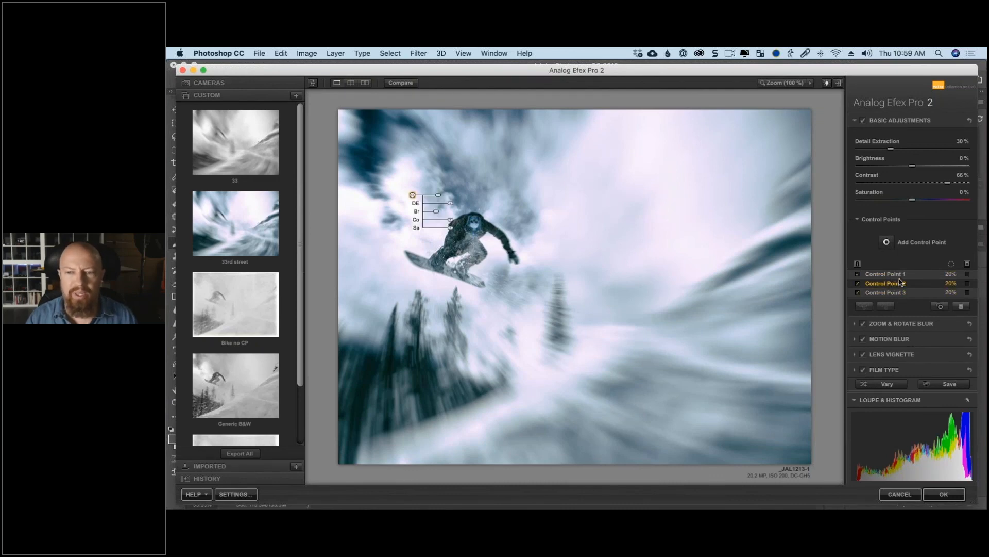
{"action": "scroll", "coordinate": [876, 258], "scroll_direction": "down", "scroll_amount": 5}
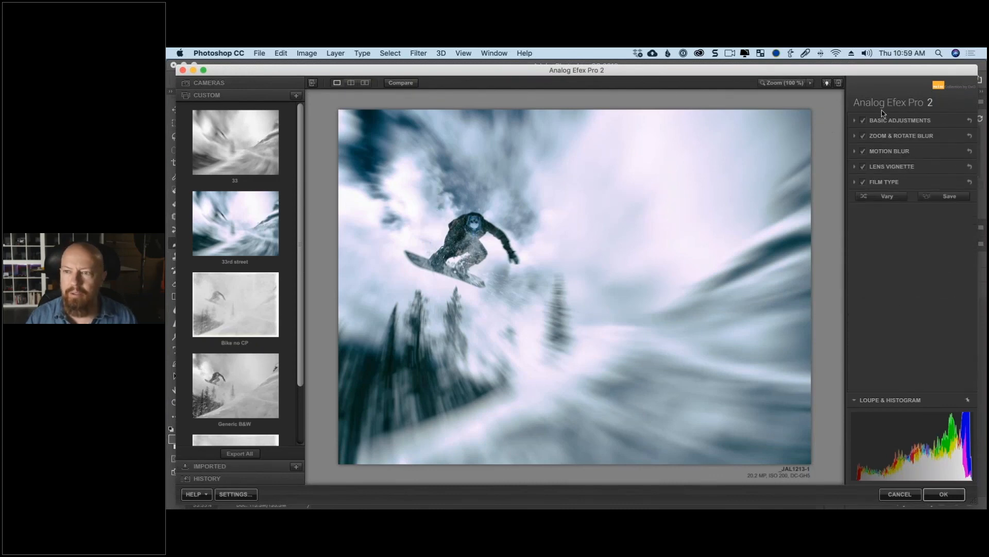
{"action": "scroll", "coordinate": [864, 267], "scroll_direction": "up", "scroll_amount": 4}
{"action": "scroll", "coordinate": [864, 266], "scroll_direction": "up", "scroll_amount": 2}
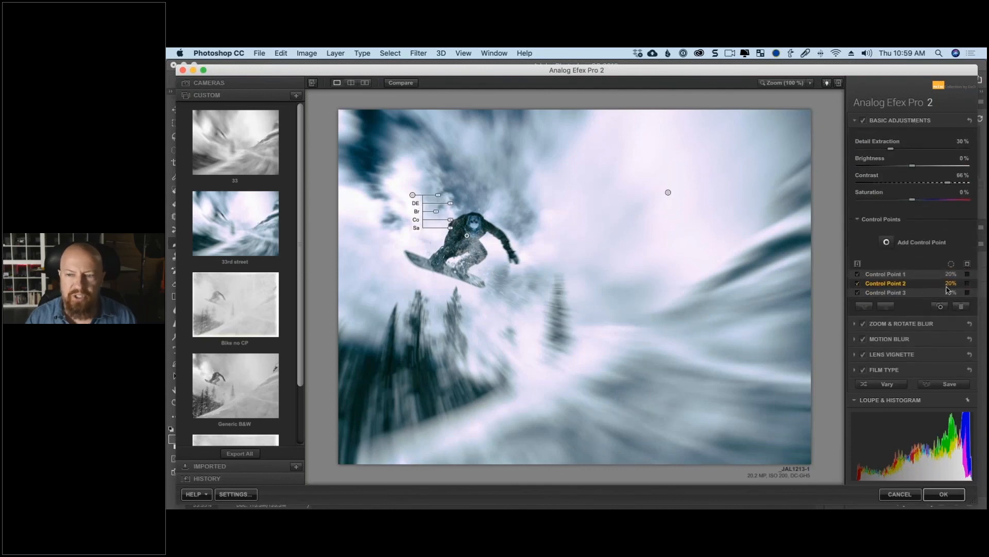
- Delete the control point on the snowboarder and undo the deletion
{"action": "left_click", "coordinate": [910, 297]}
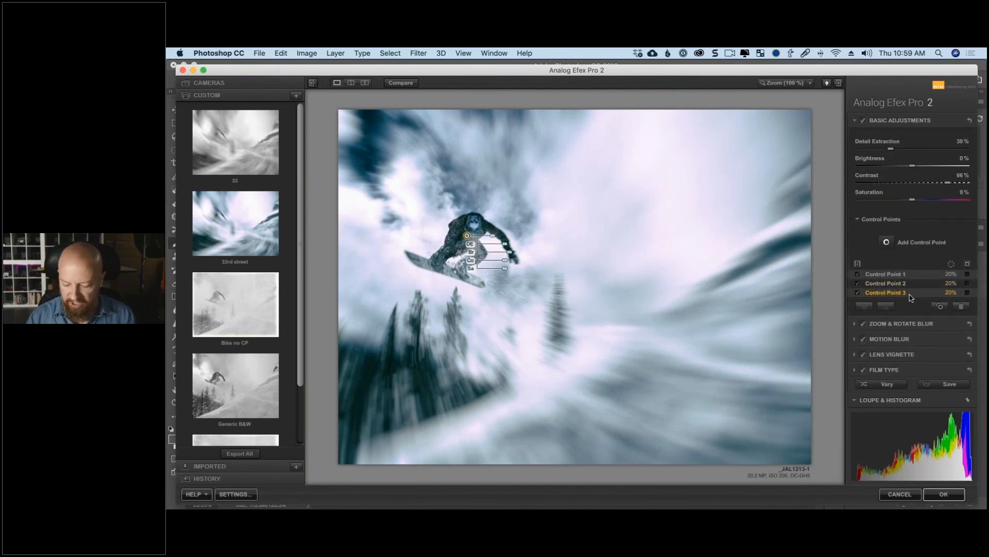
{"action": "key", "text": "Delete"}
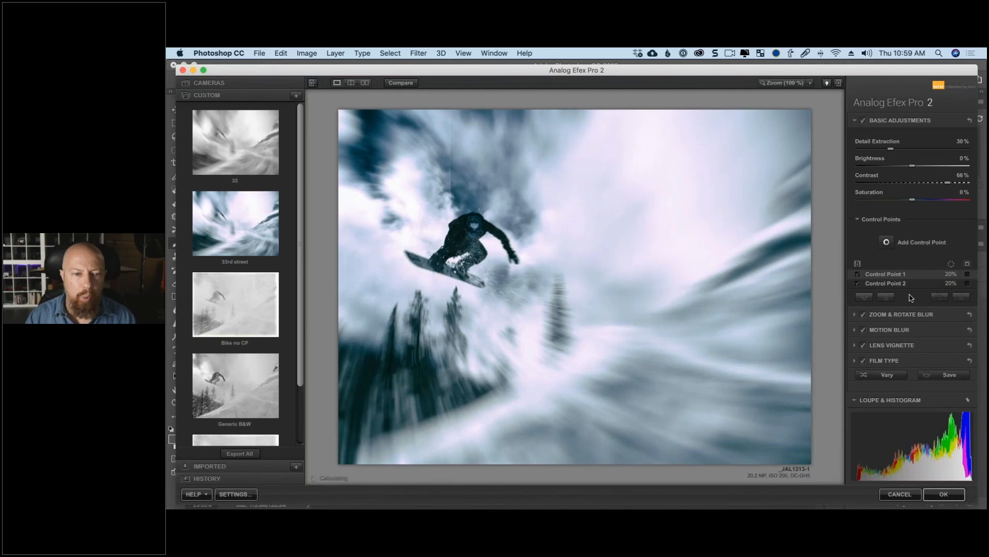
{"action": "key", "text": "super+z"}
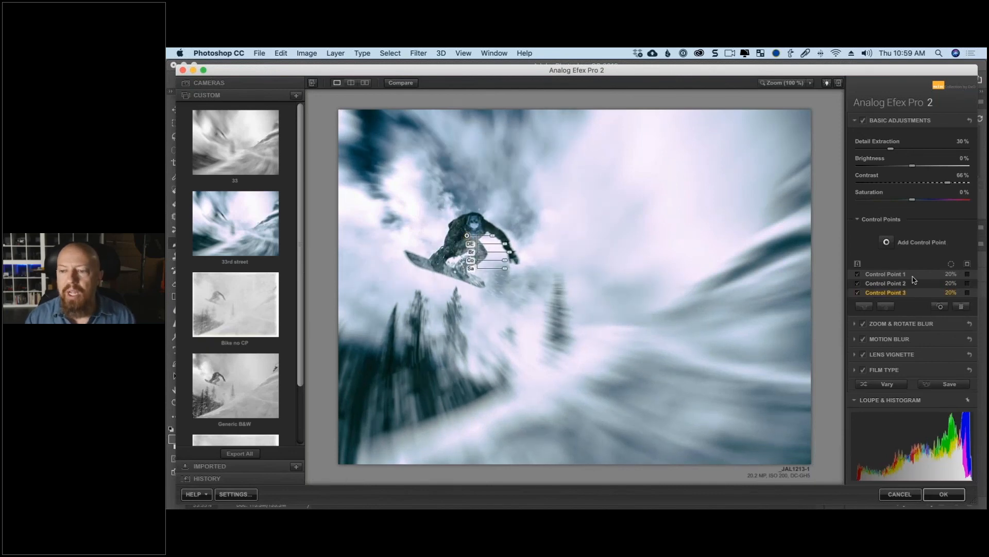
- Select all the control points together, and select the sky, cloud and snowboarder points individually on the photo
{"action": "left_click", "coordinate": [978, 149]}
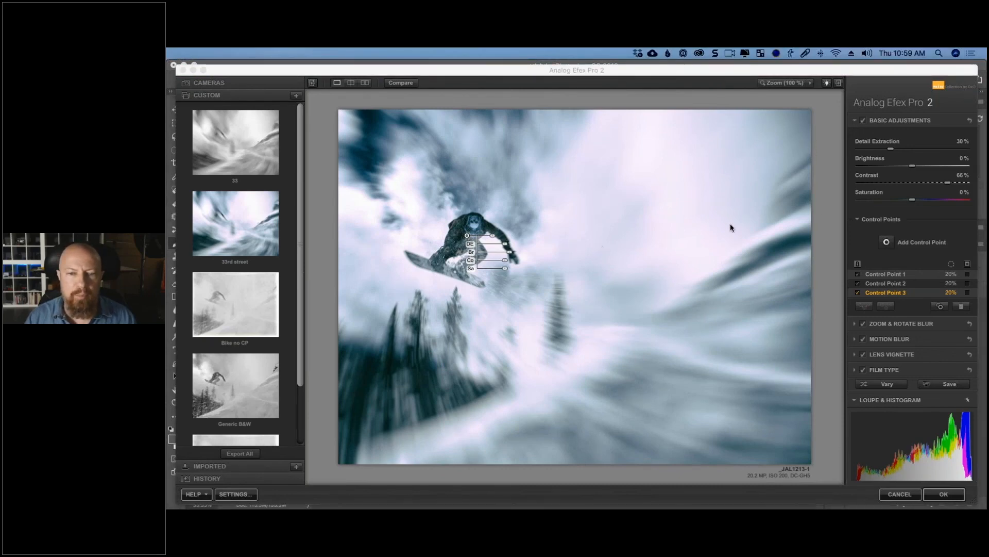
{"action": "left_click", "coordinate": [889, 274], "text": "shift"}
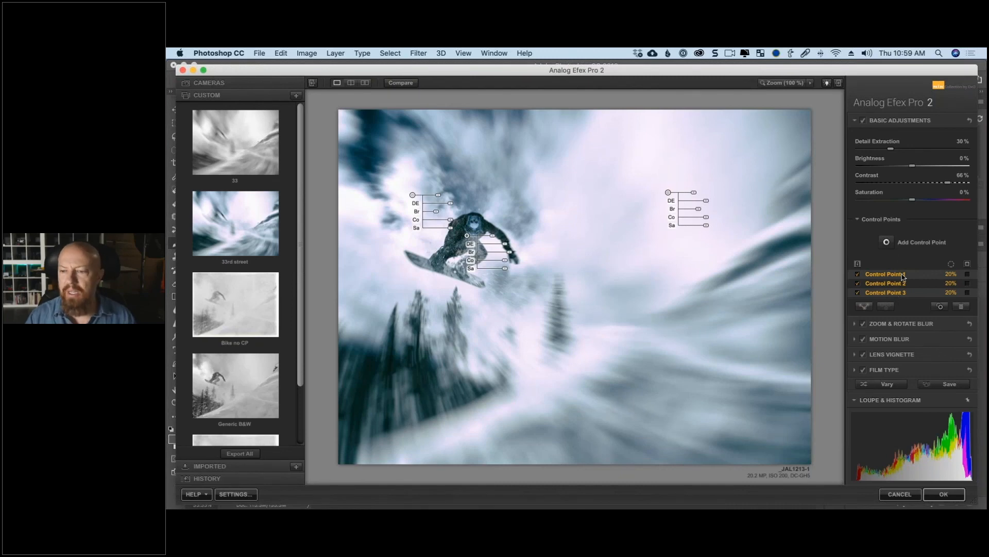
{"action": "left_click", "coordinate": [902, 292]}
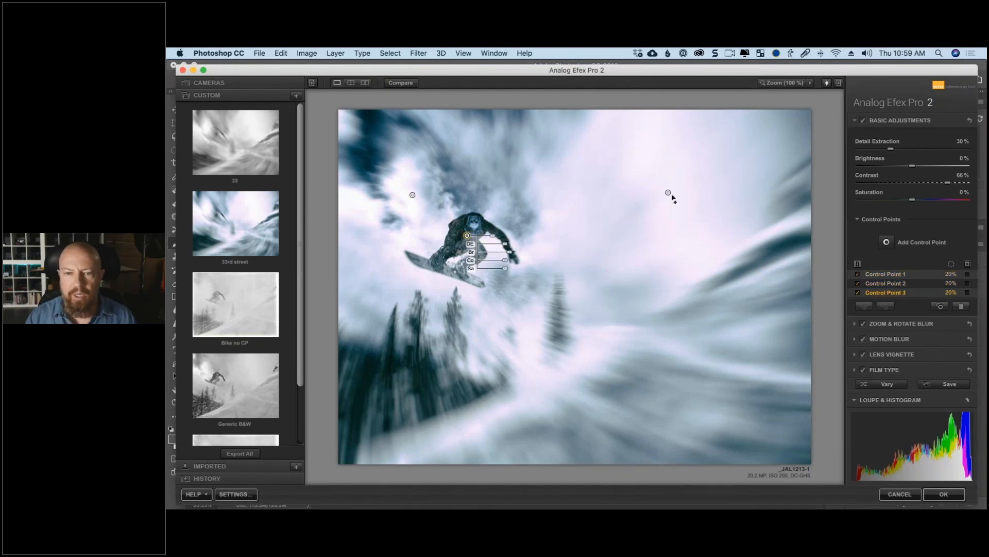
{"action": "left_click", "coordinate": [668, 194]}
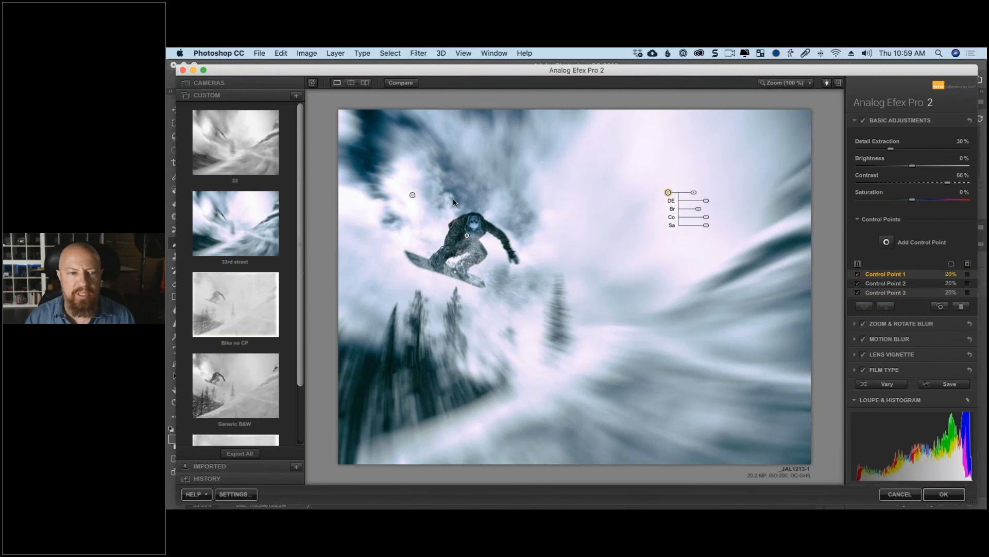
{"action": "left_click", "coordinate": [412, 195]}
{"action": "left_click", "coordinate": [466, 235]}
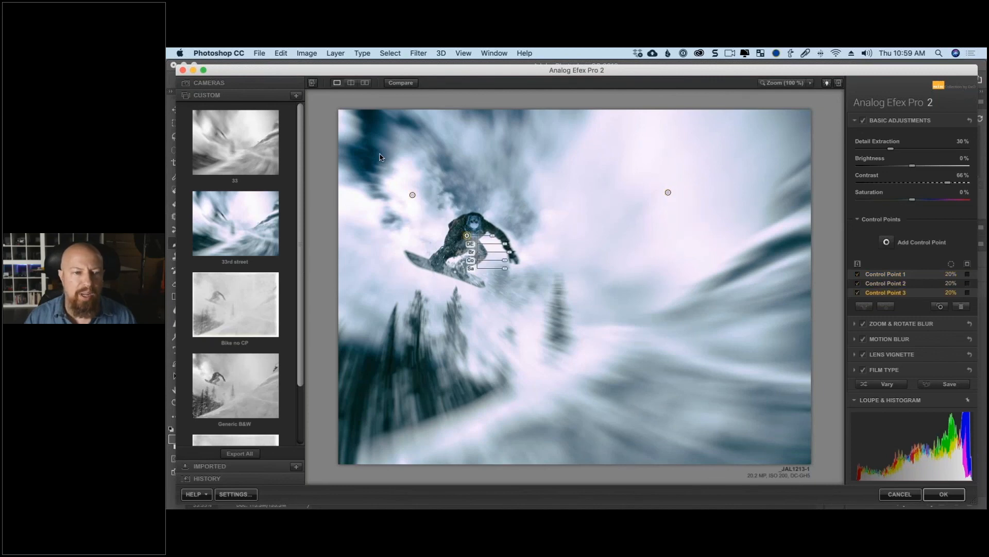
- Group the sky, cloud and snowboarder control points and darken them together by lowering the group's Brightness
{"action": "left_click_drag", "start_coordinate": [369, 150], "coordinate": [708, 287]}
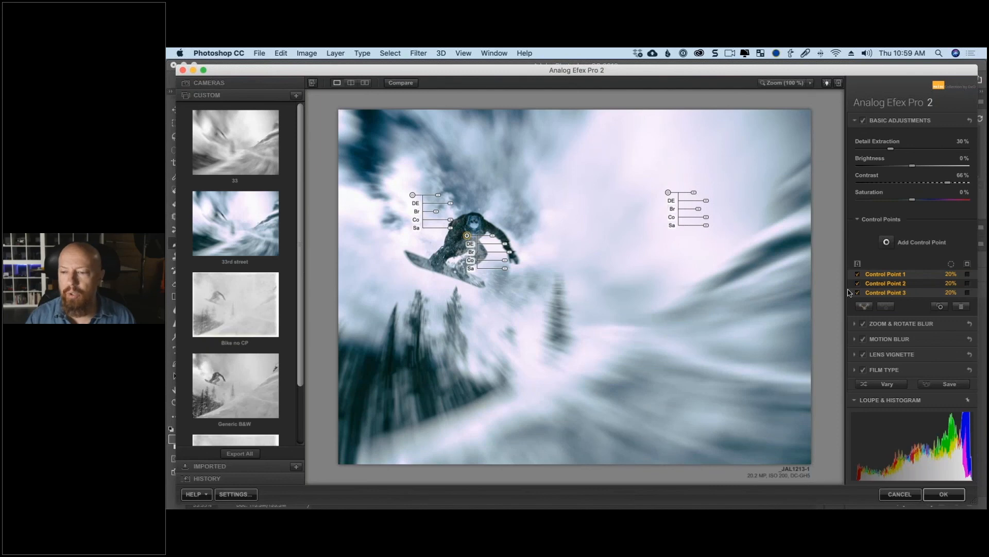
{"action": "left_click", "coordinate": [864, 306]}
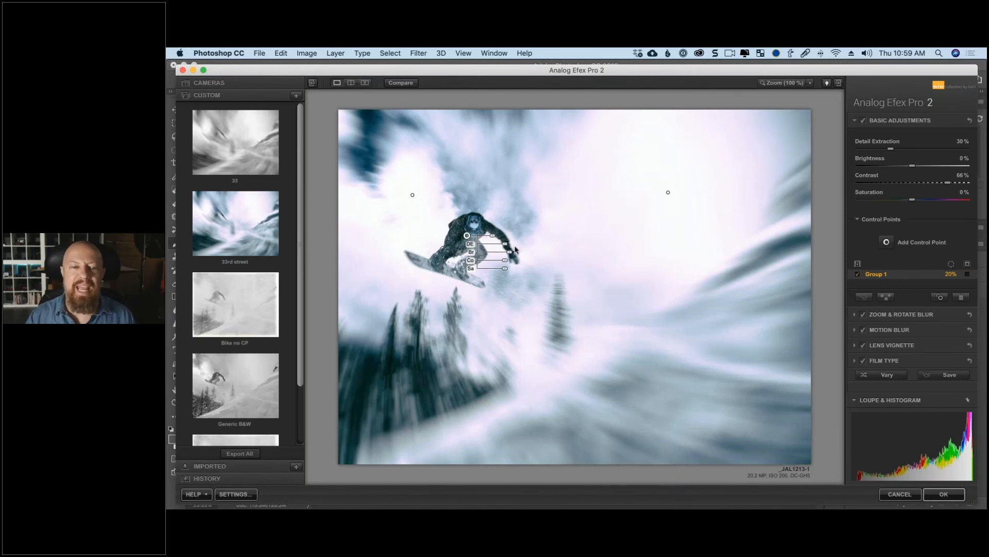
{"action": "left_click_drag", "start_coordinate": [510, 252], "coordinate": [495, 255]}
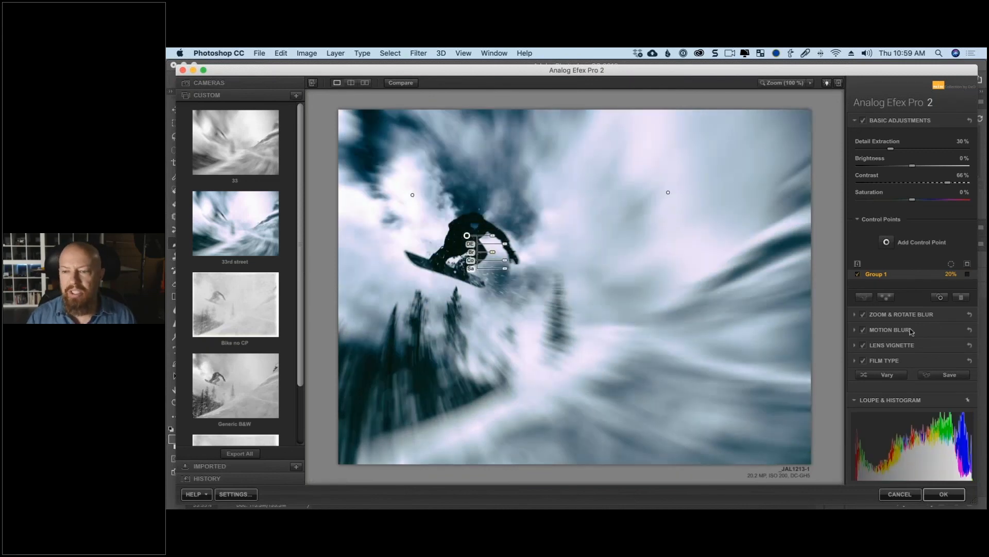
- Add a control point at the base of the blurred tree beside the snowboarder and combine it with the existing control point group
{"action": "left_click", "coordinate": [887, 242]}
{"action": "left_click", "coordinate": [554, 324]}
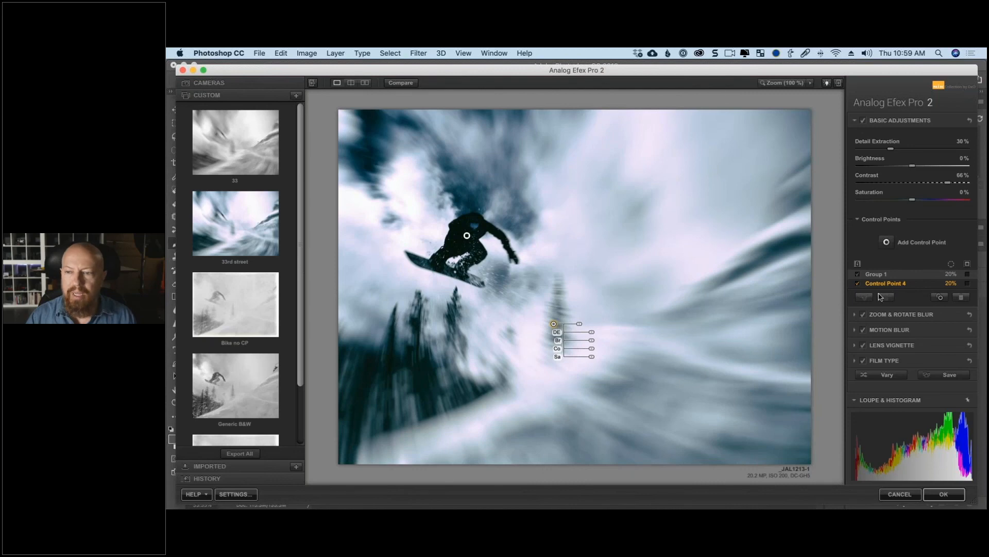
{"action": "left_click", "coordinate": [892, 277]}
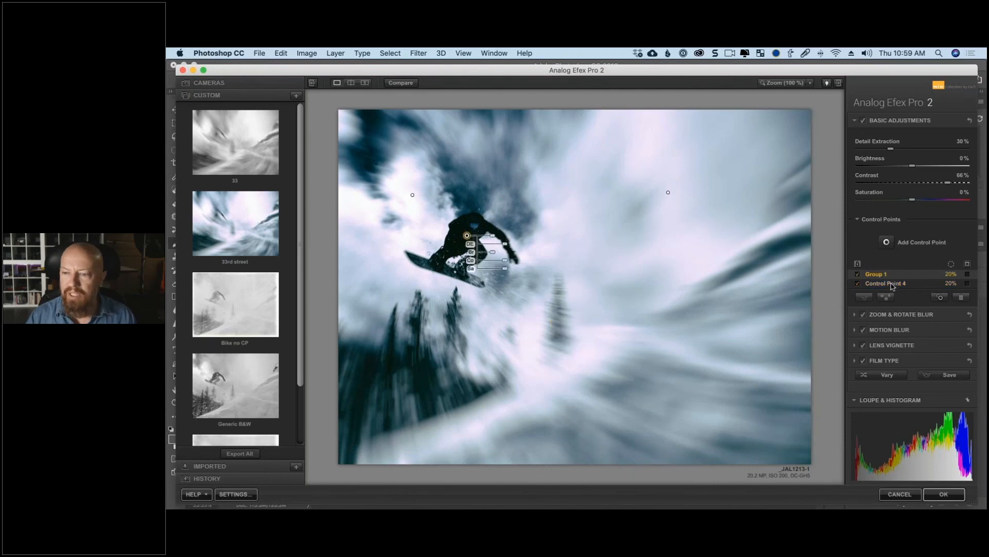
{"action": "left_click", "coordinate": [892, 284], "text": "shift"}
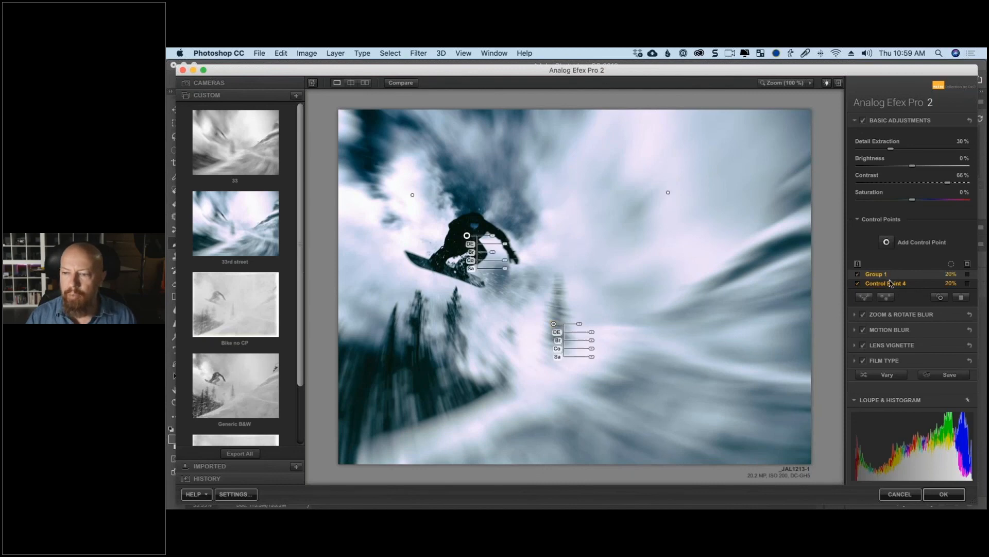
{"action": "left_click", "coordinate": [865, 297]}
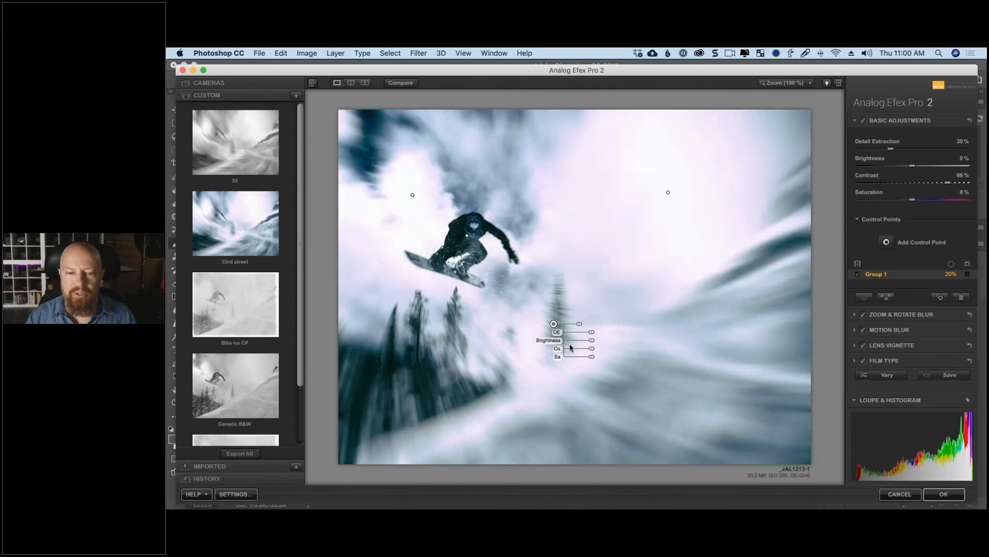
- Lower the Brightness of the combined control point group to about -75%
{"action": "mouse_move", "coordinate": [592, 342]}
{"action": "left_mouse_down"}
{"action": "mouse_move", "coordinate": [606, 342]}
{"action": "mouse_move", "coordinate": [577, 339]}
{"action": "left_mouse_up"}
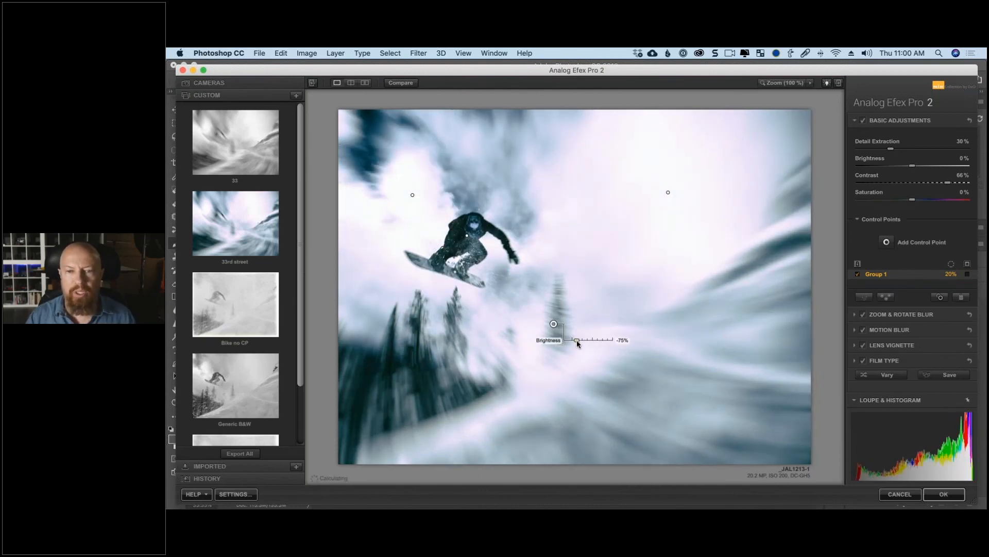